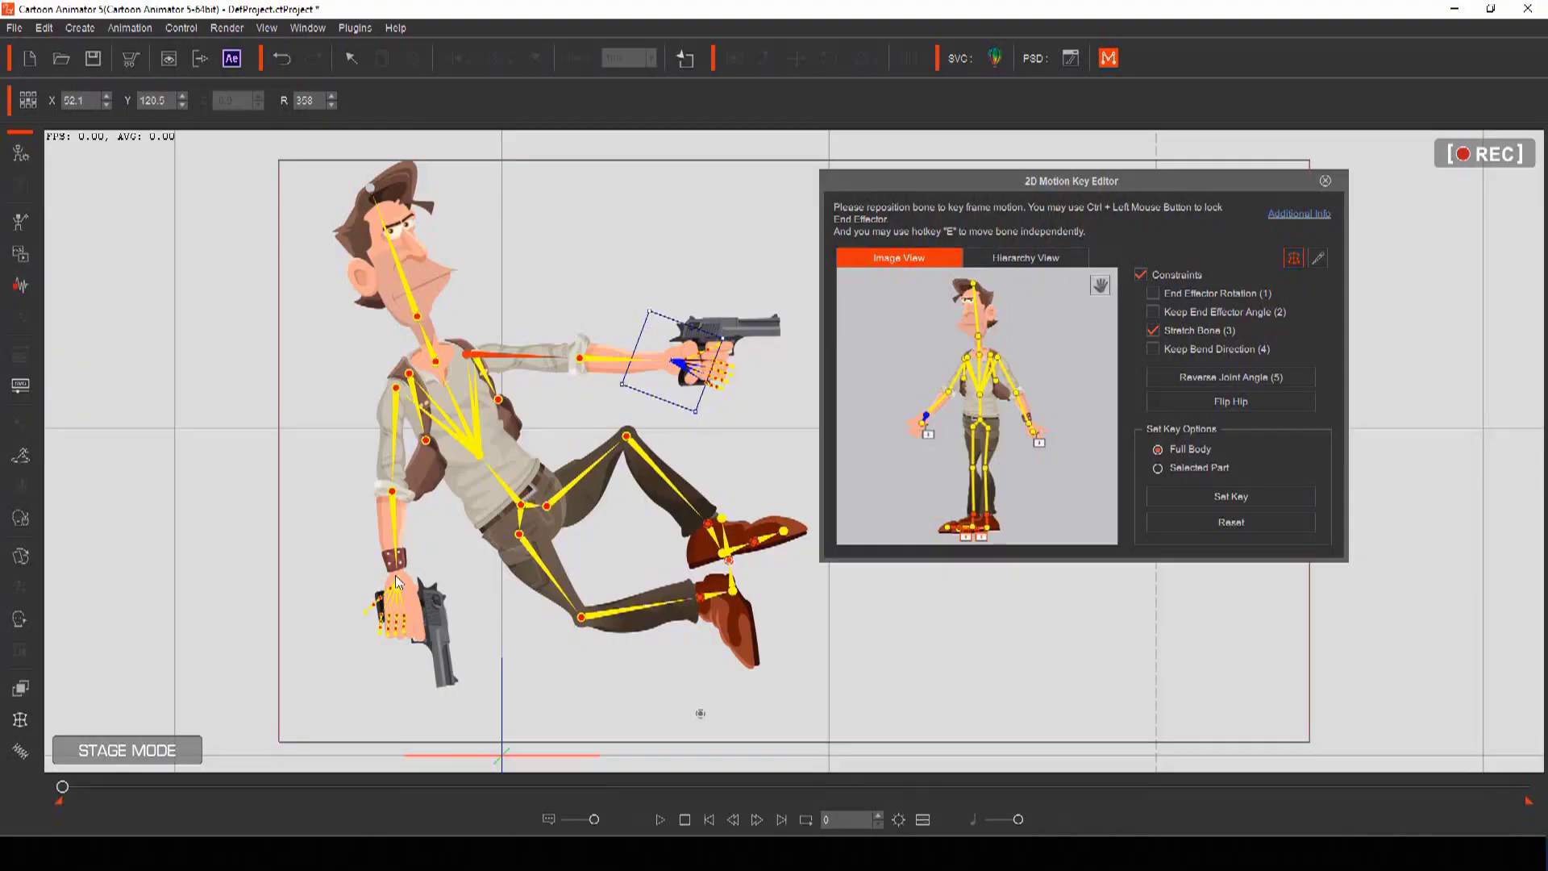
# Step: Stretch the left arm forward beside the other pistol and give the face an angry Yell mouth
pyautogui.moveTo(395, 584); pyautogui.dragTo(607, 417)
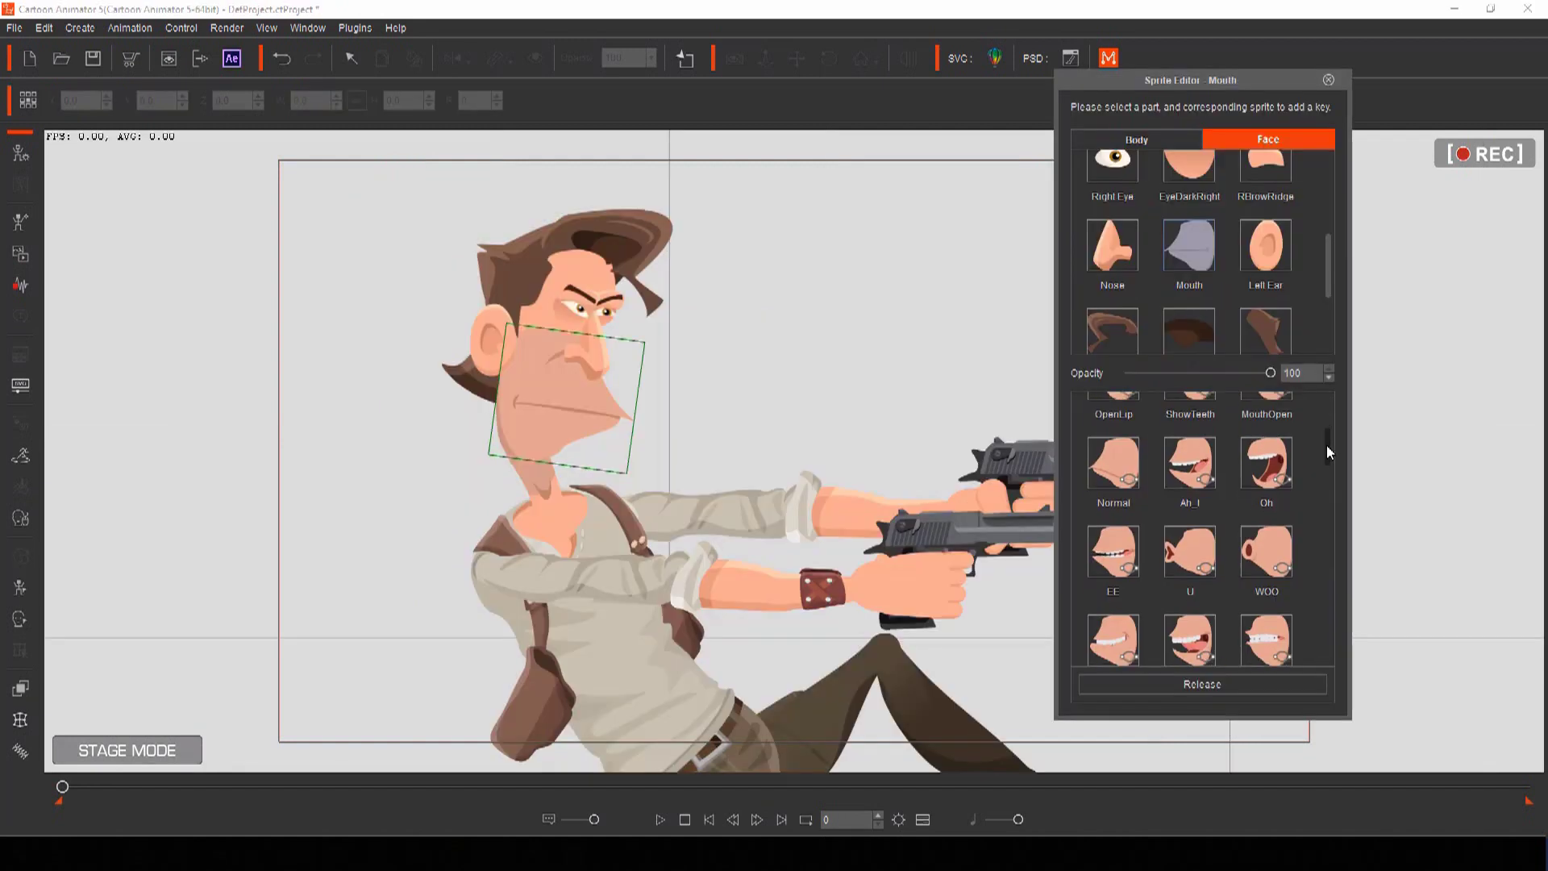
pyautogui.moveTo(1327, 445); pyautogui.dragTo(1314, 598)
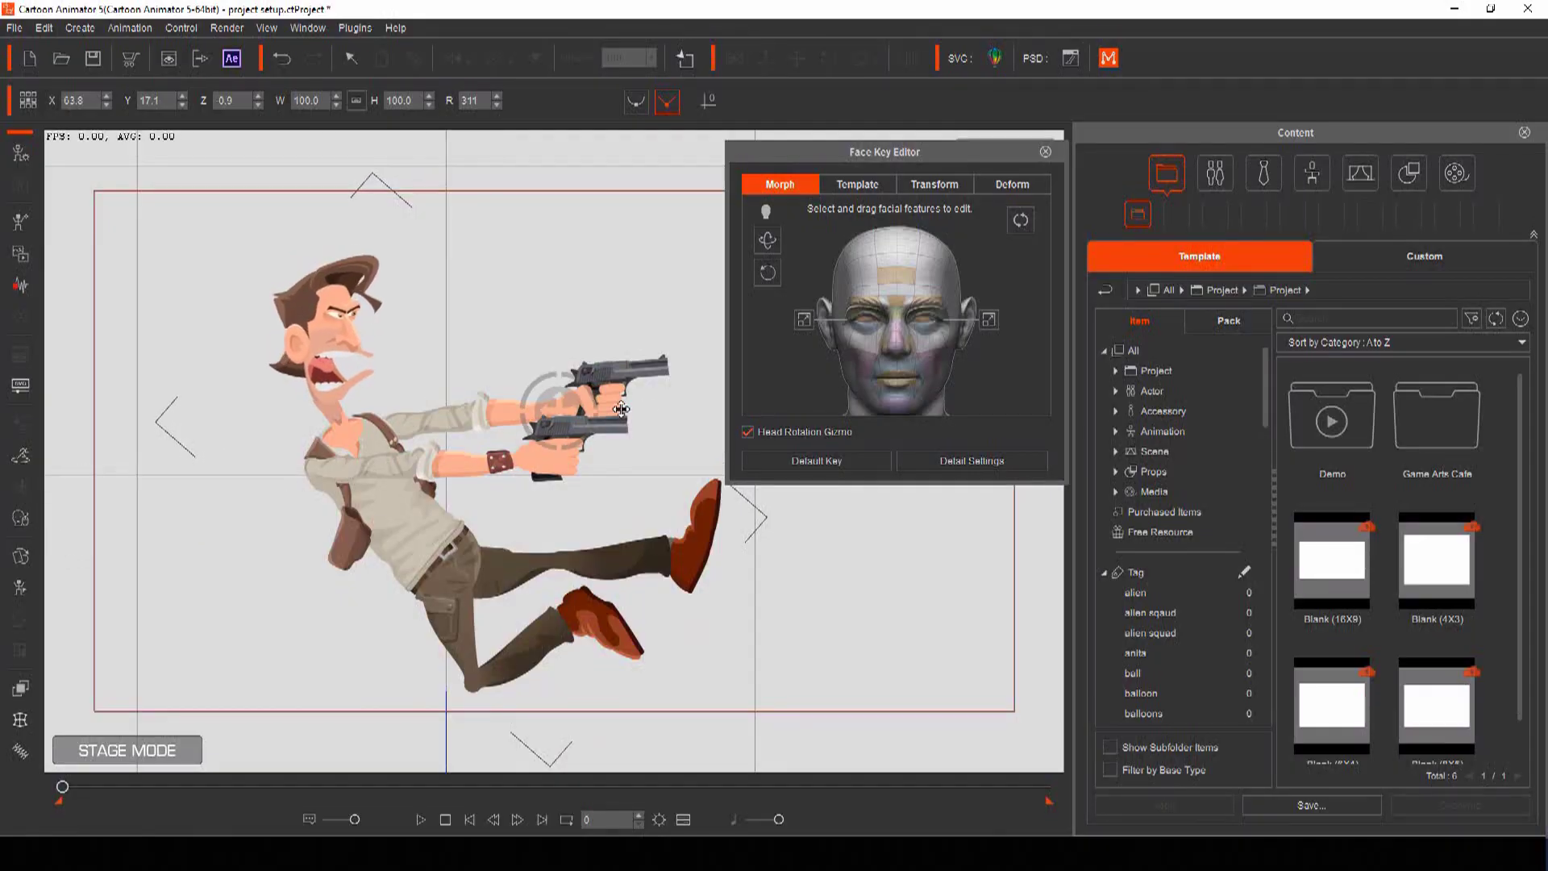
# Step: Bend the kicking leg by raising the right foot, and raise and tilt the right pistol arm
pyautogui.click(9, 588)
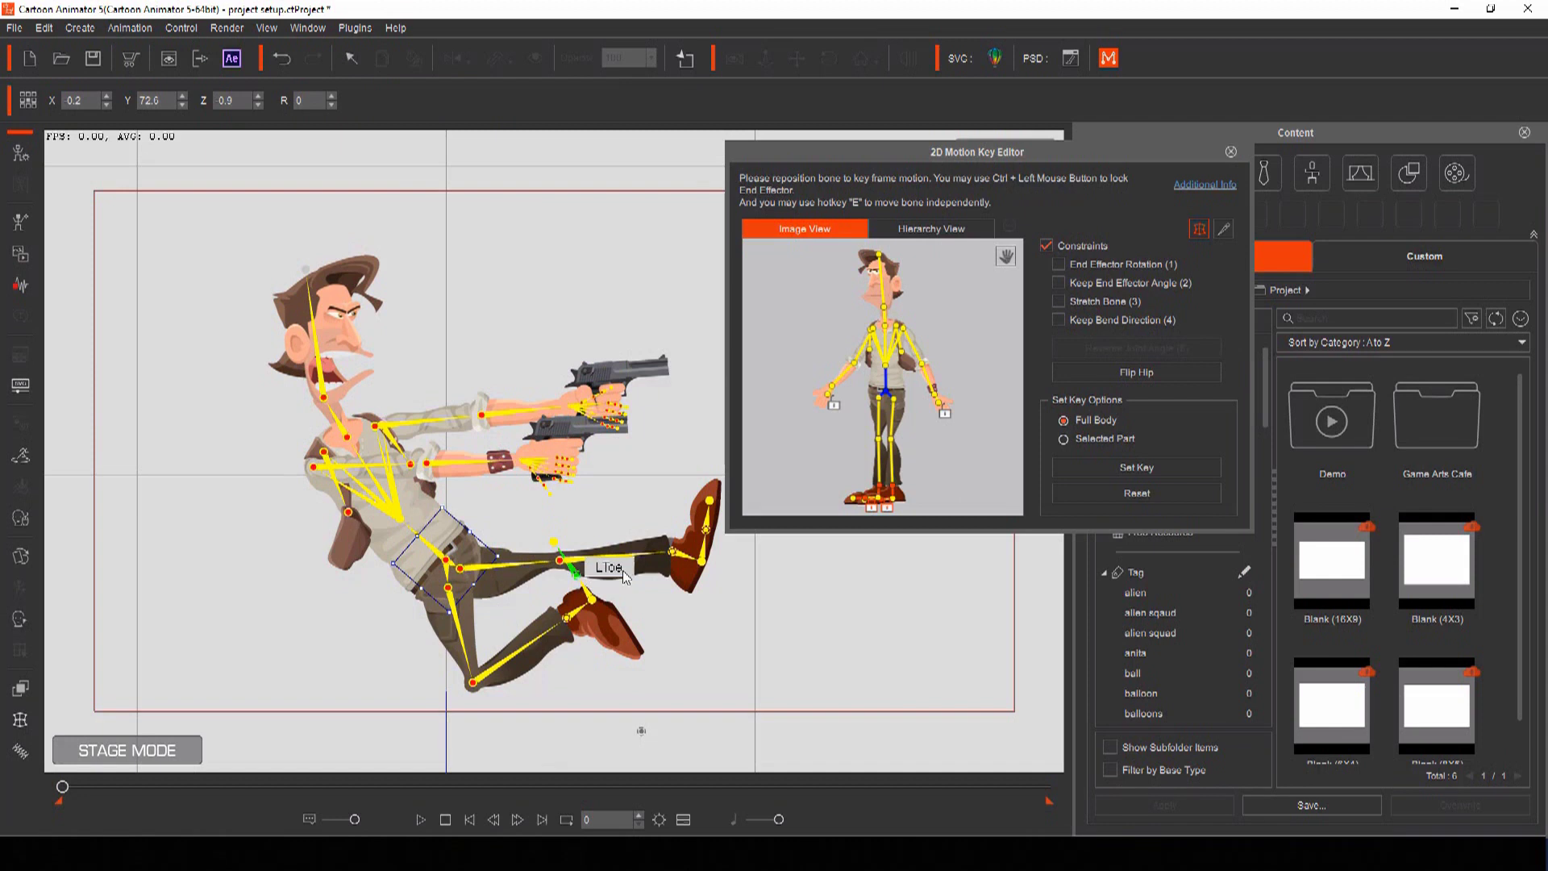
pyautogui.moveTo(681, 560); pyautogui.dragTo(631, 537)
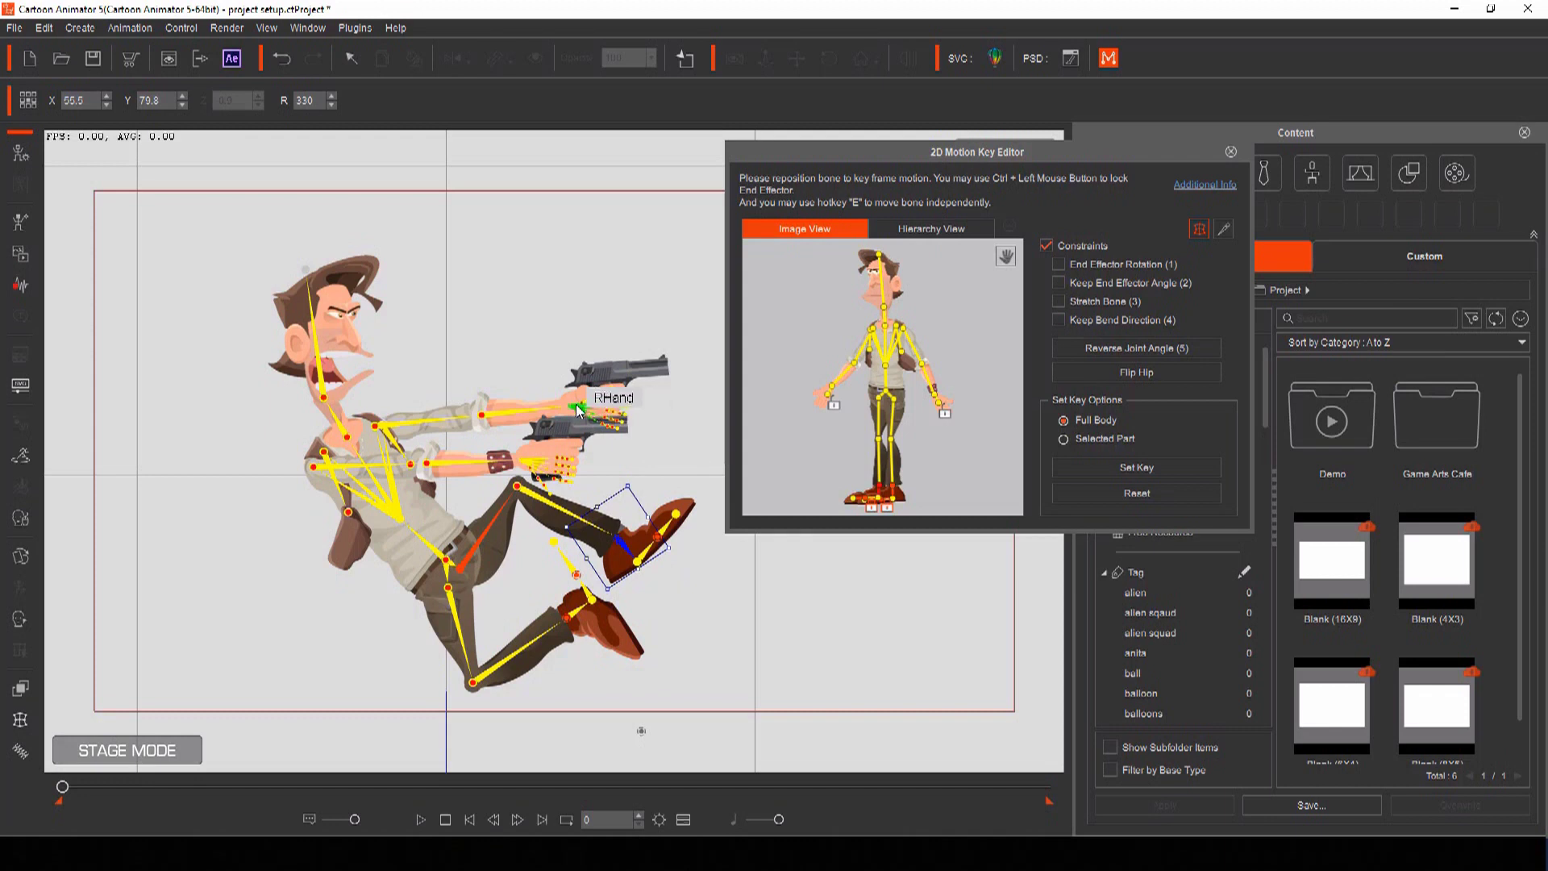
pyautogui.moveTo(577, 414)
pyautogui.mouseDown()
pyautogui.moveTo(565, 359)
pyautogui.moveTo(568, 409)
pyautogui.moveTo(586, 400)
pyautogui.mouseUp()
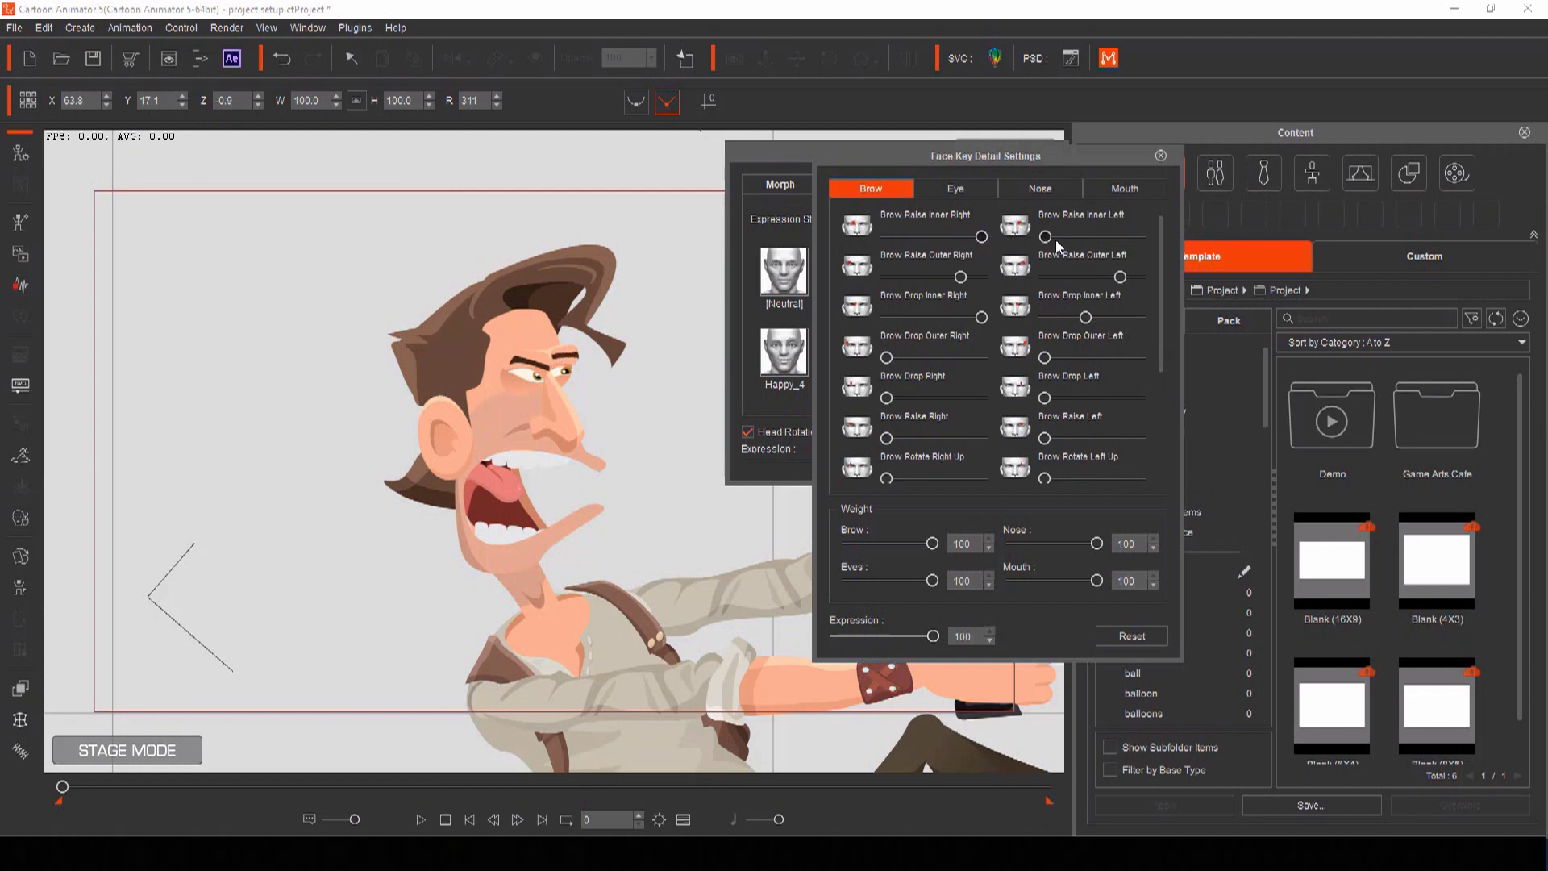
pyautogui.click(956, 189)
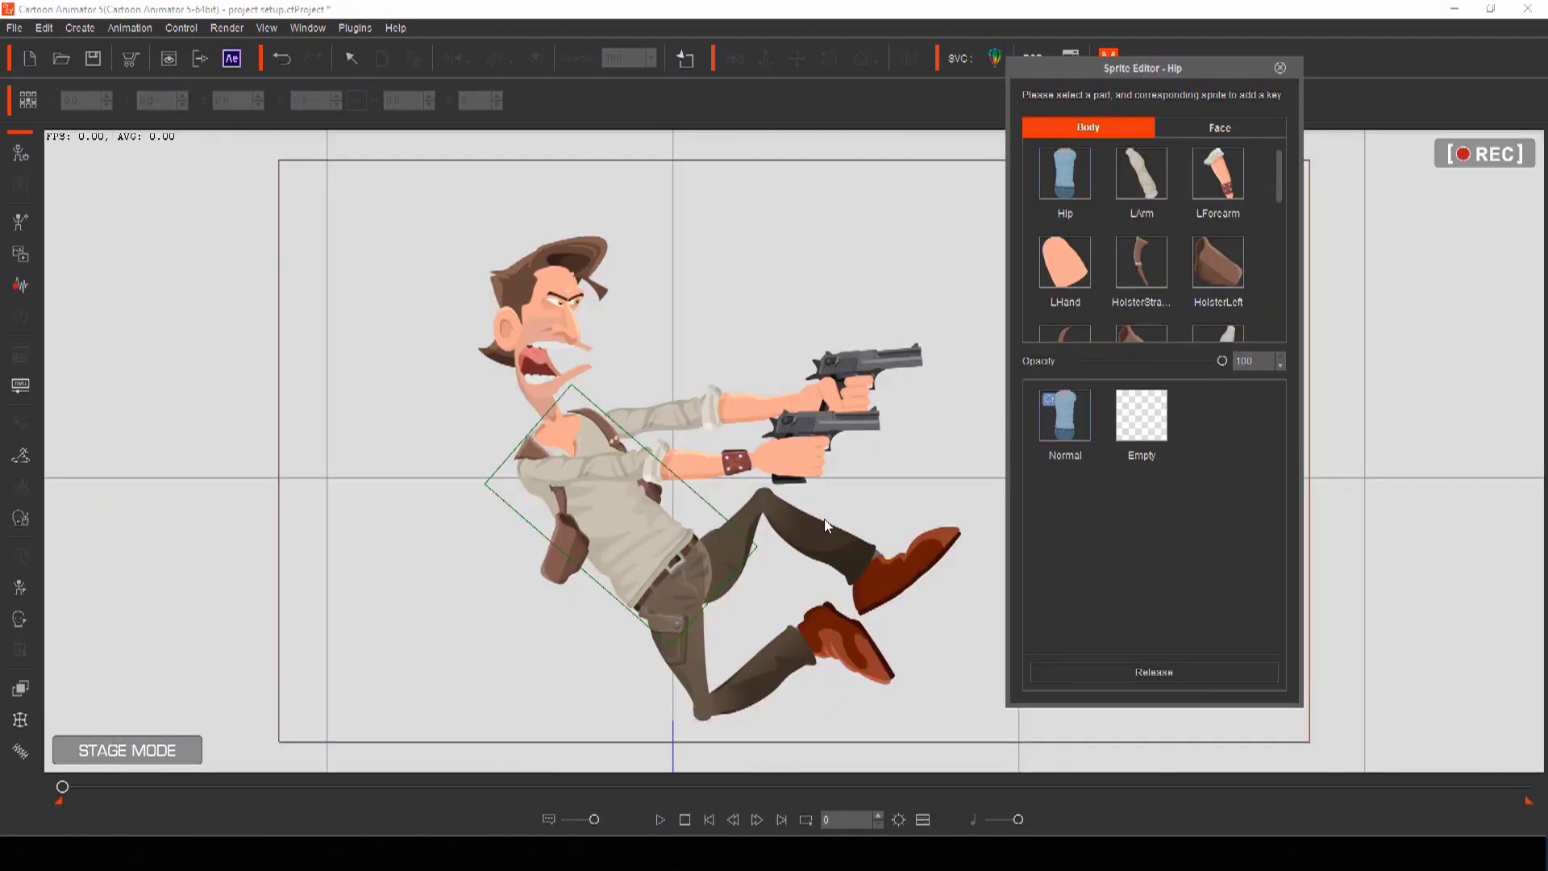
# Step: Set the hip/torso, right holster, lower pistol hand and left forearm sprites to Empty
pyautogui.click(1146, 431)
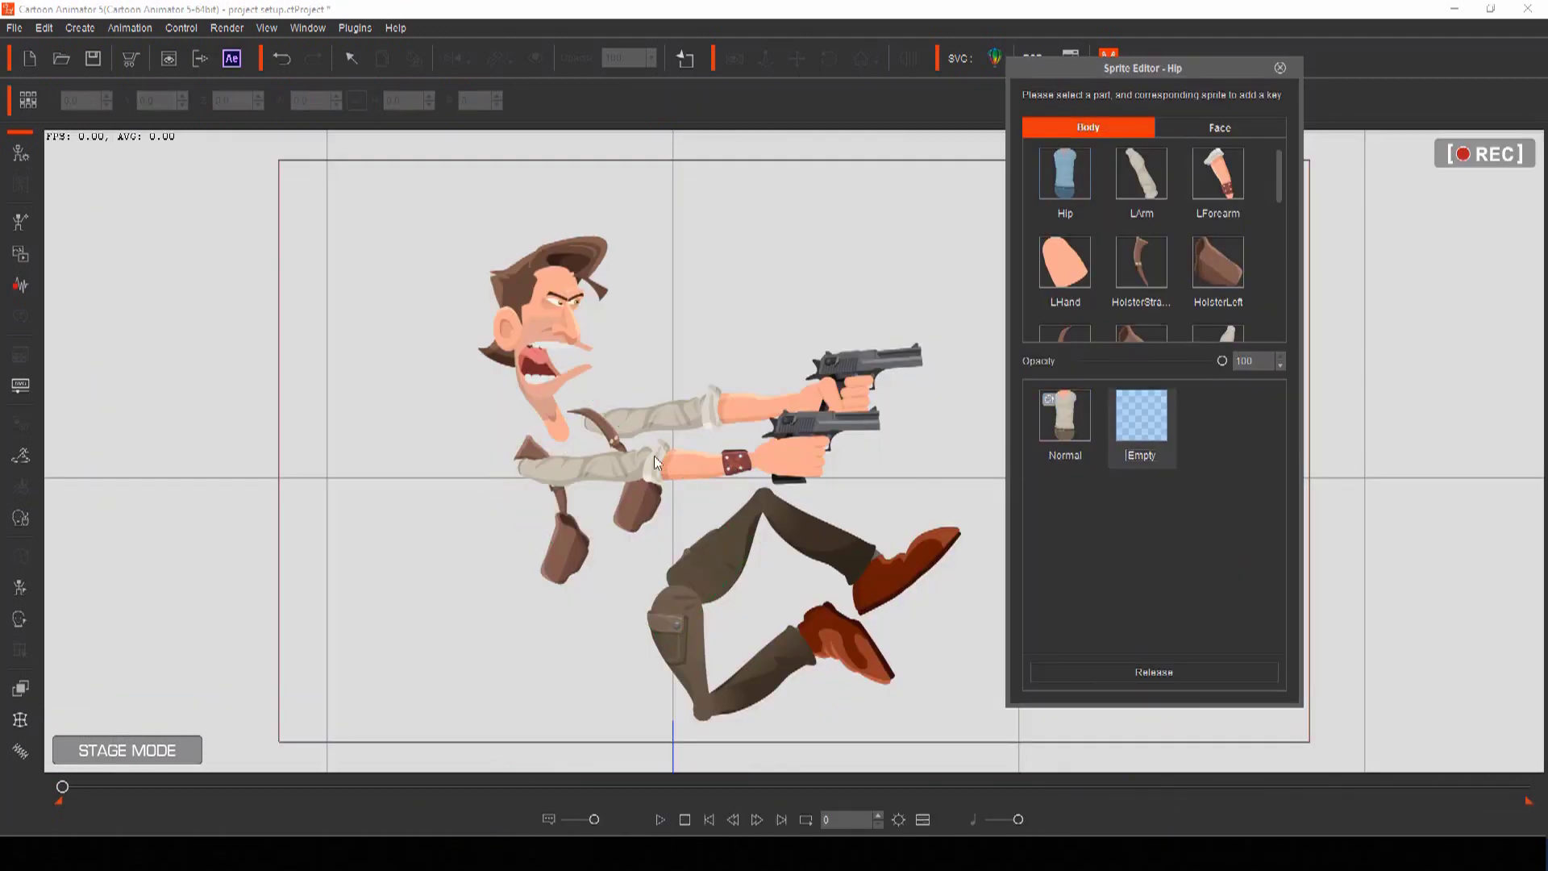
pyautogui.click(633, 494)
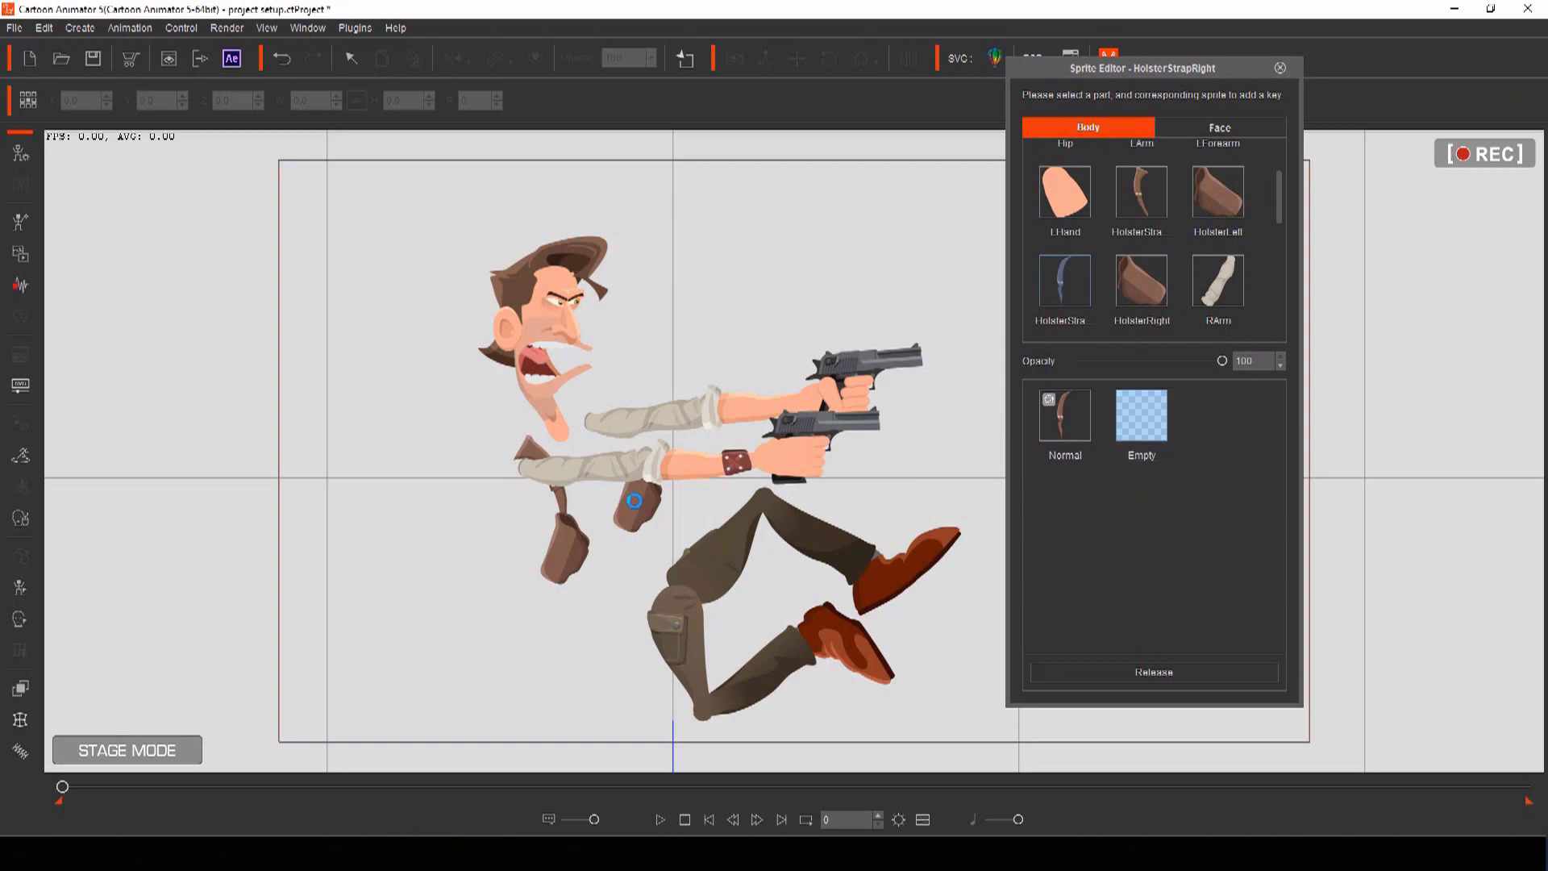
pyautogui.click(1217, 418)
pyautogui.click(798, 443)
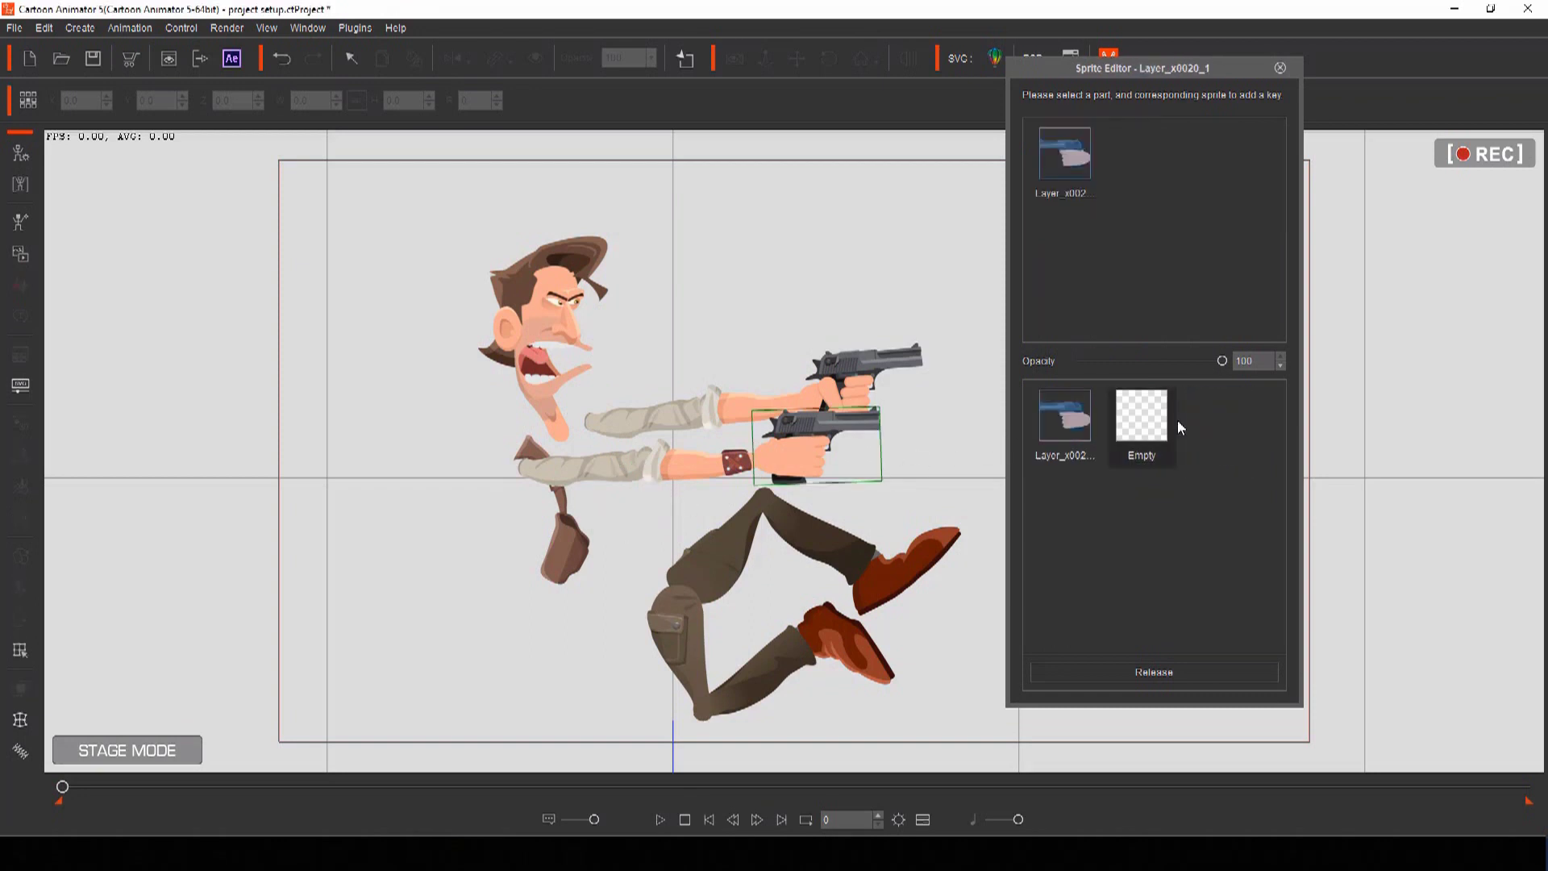
pyautogui.click(1140, 416)
pyautogui.click(706, 458)
pyautogui.click(1217, 418)
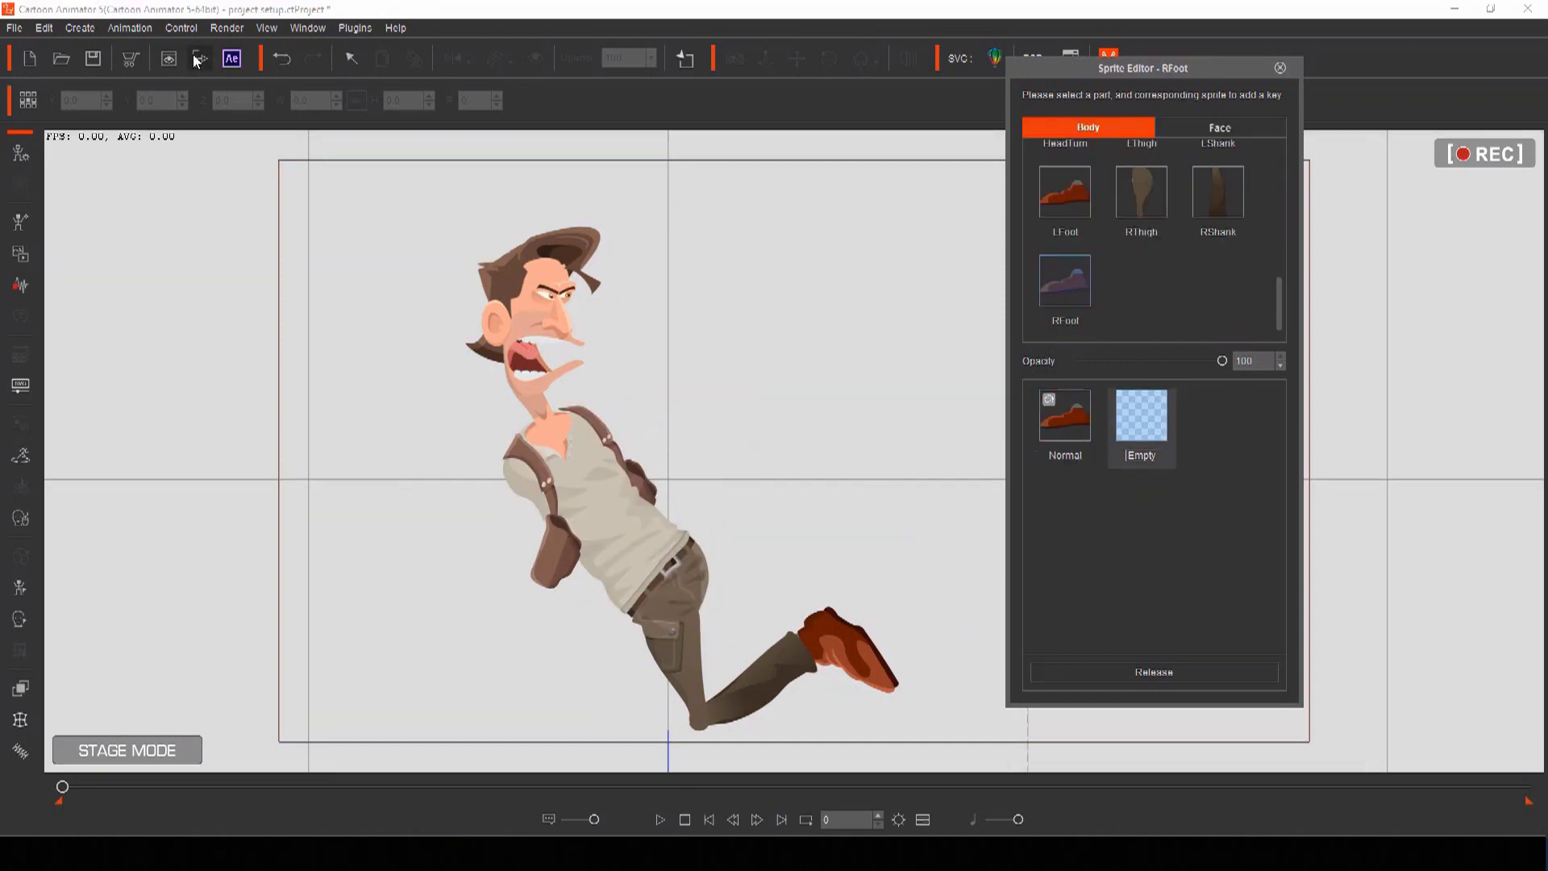
# Step: Export the current frame as an image, overwriting png3.png
pyautogui.click(198, 61)
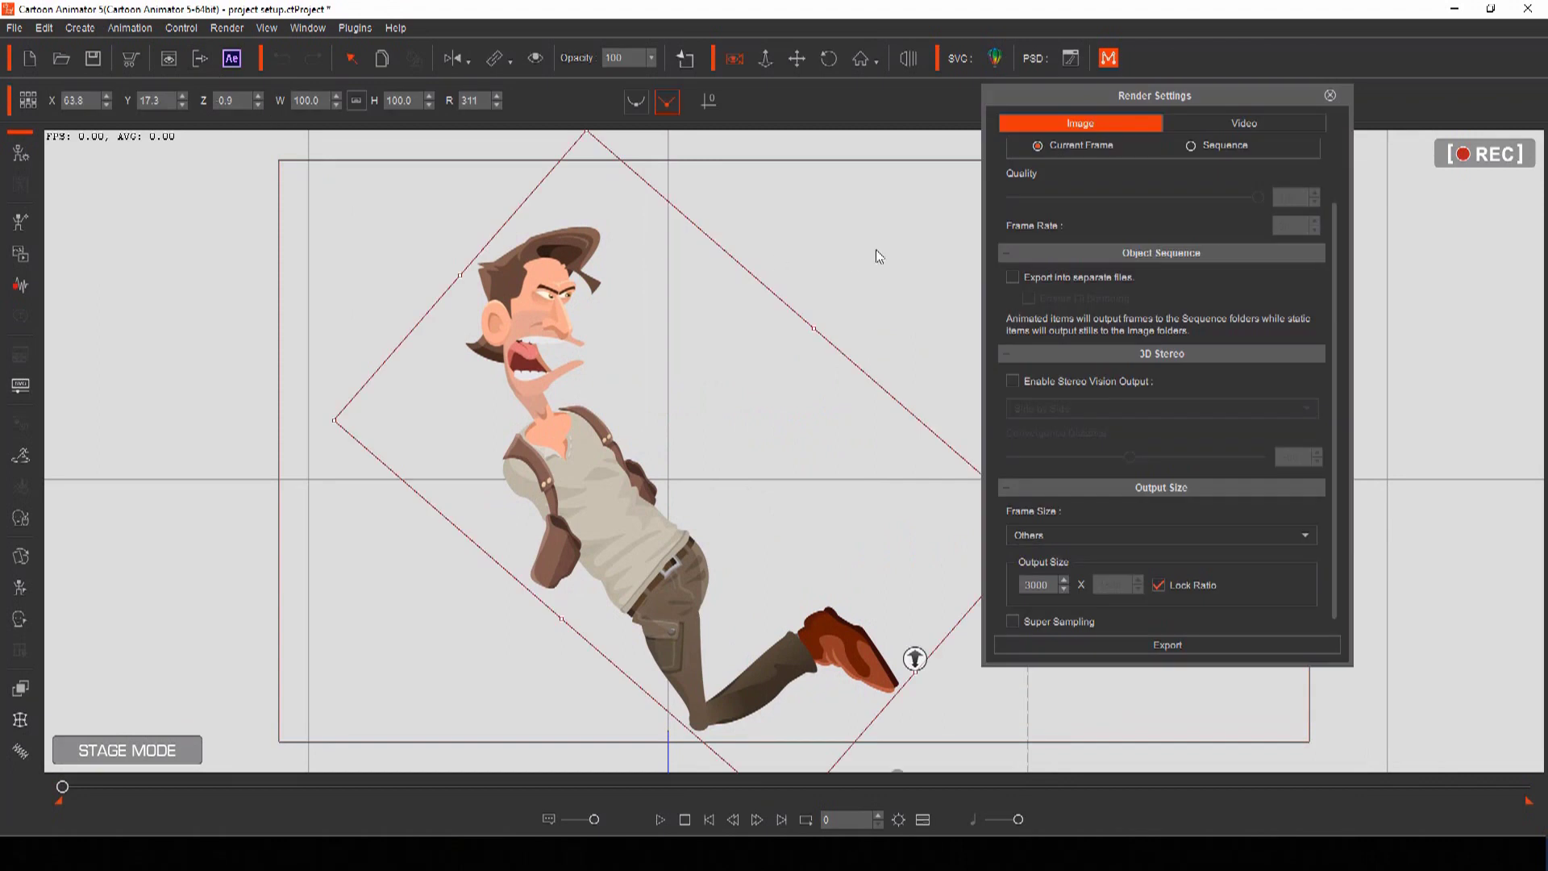
pyautogui.click(1067, 645)
pyautogui.doubleClick(1137, 373)
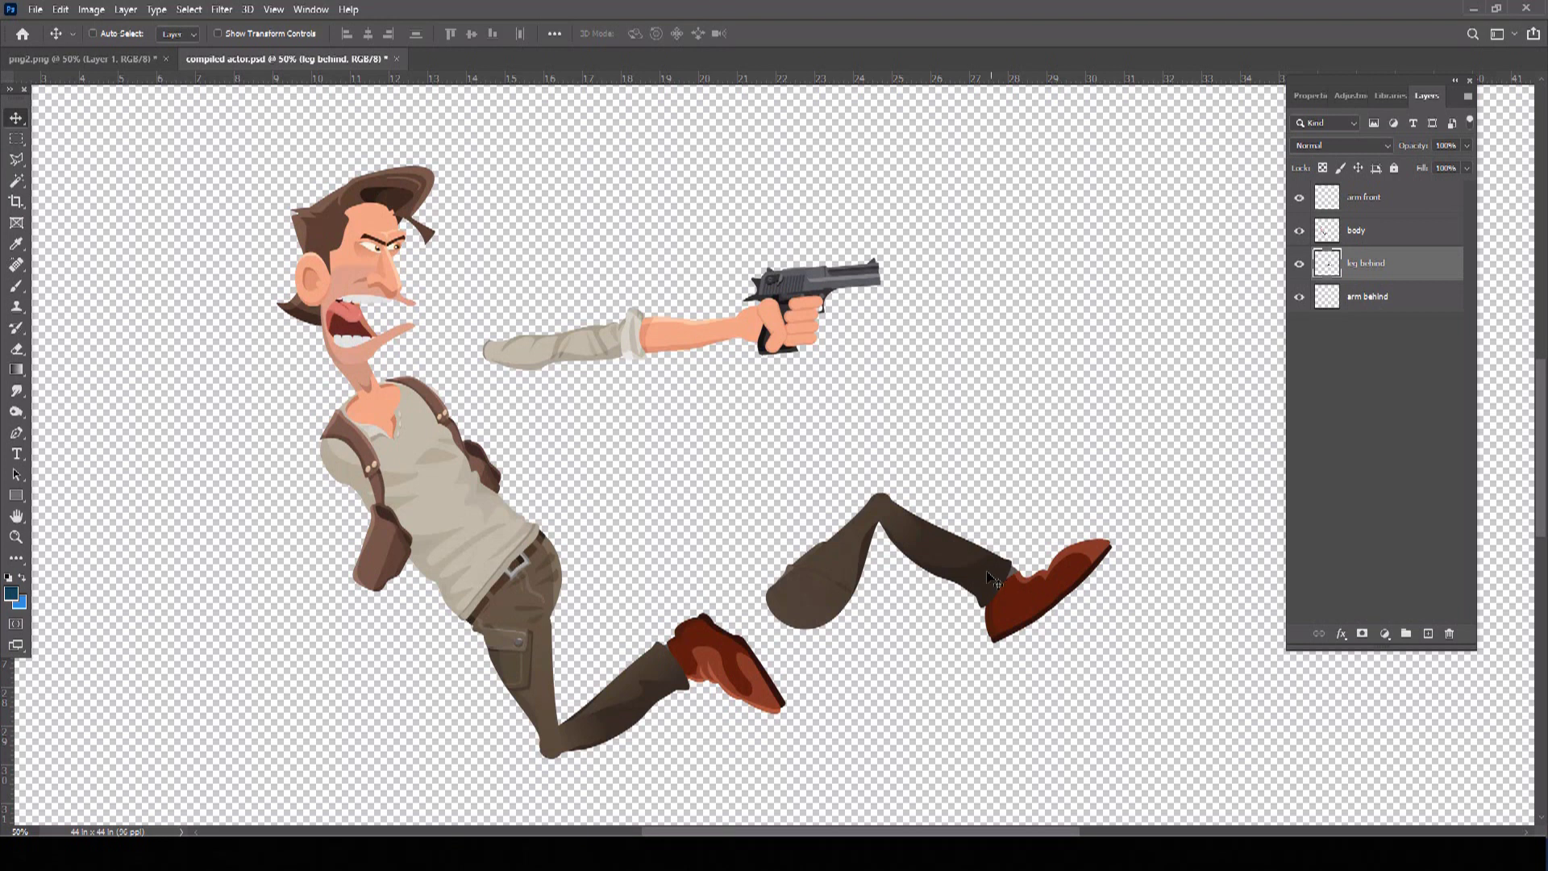
# Step: Move the back leg up and left, then paste the pistol arm as Layer 1 and nudge it up
pyautogui.moveTo(955, 559); pyautogui.dragTo(801, 511)
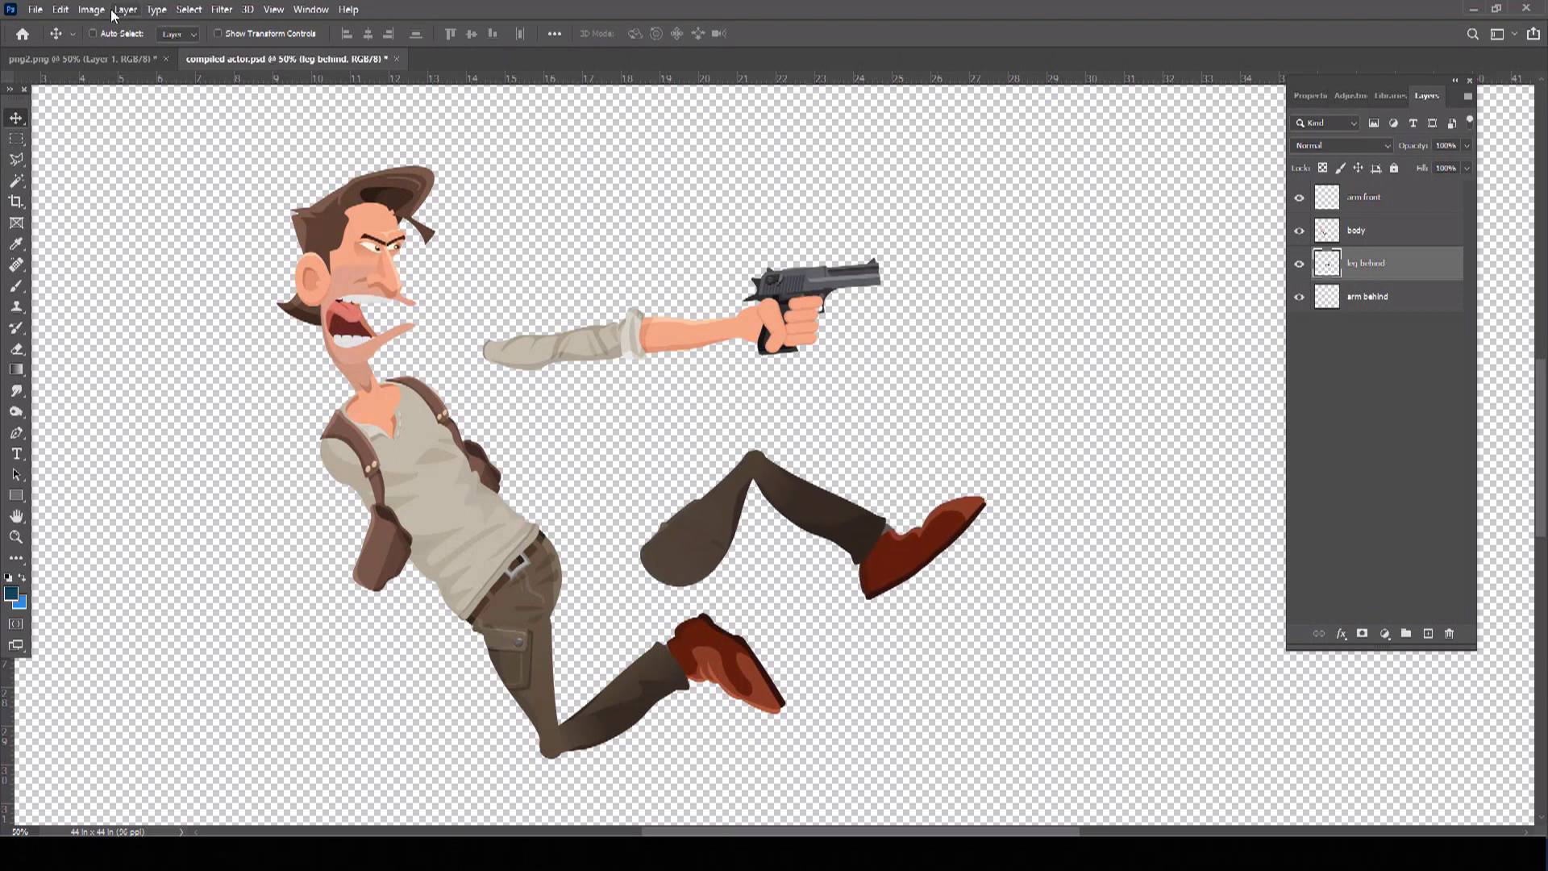
pyautogui.click(60, 9)
pyautogui.click(77, 156)
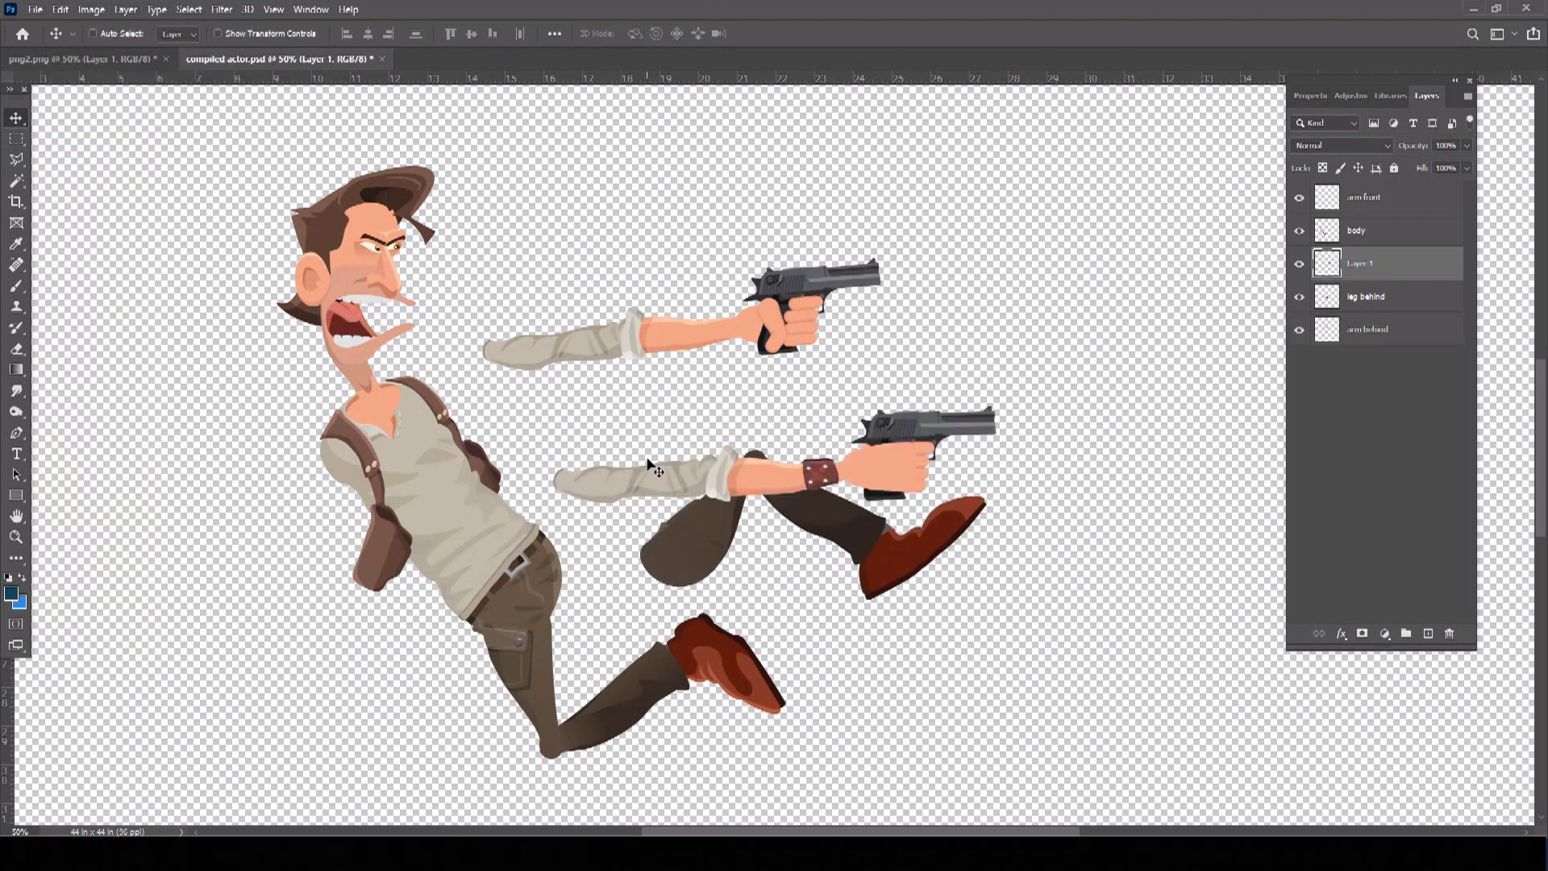
pyautogui.moveTo(648, 463); pyautogui.dragTo(641, 401)
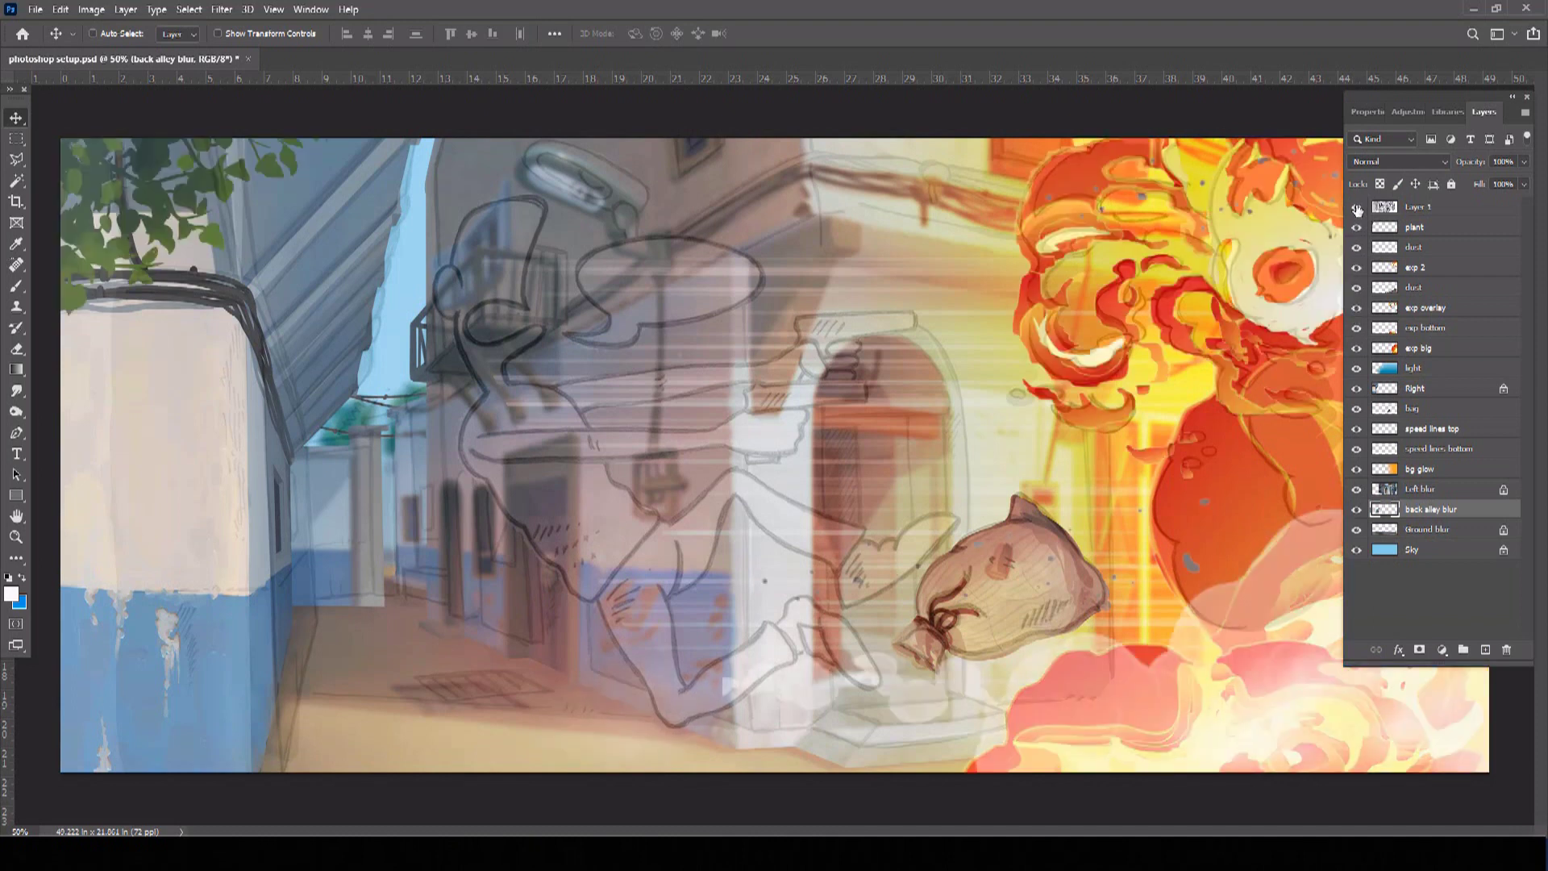
# Step: Hide the sketch layer, show the jack arm layer, and paste a second arm just below it
pyautogui.click(1357, 209)
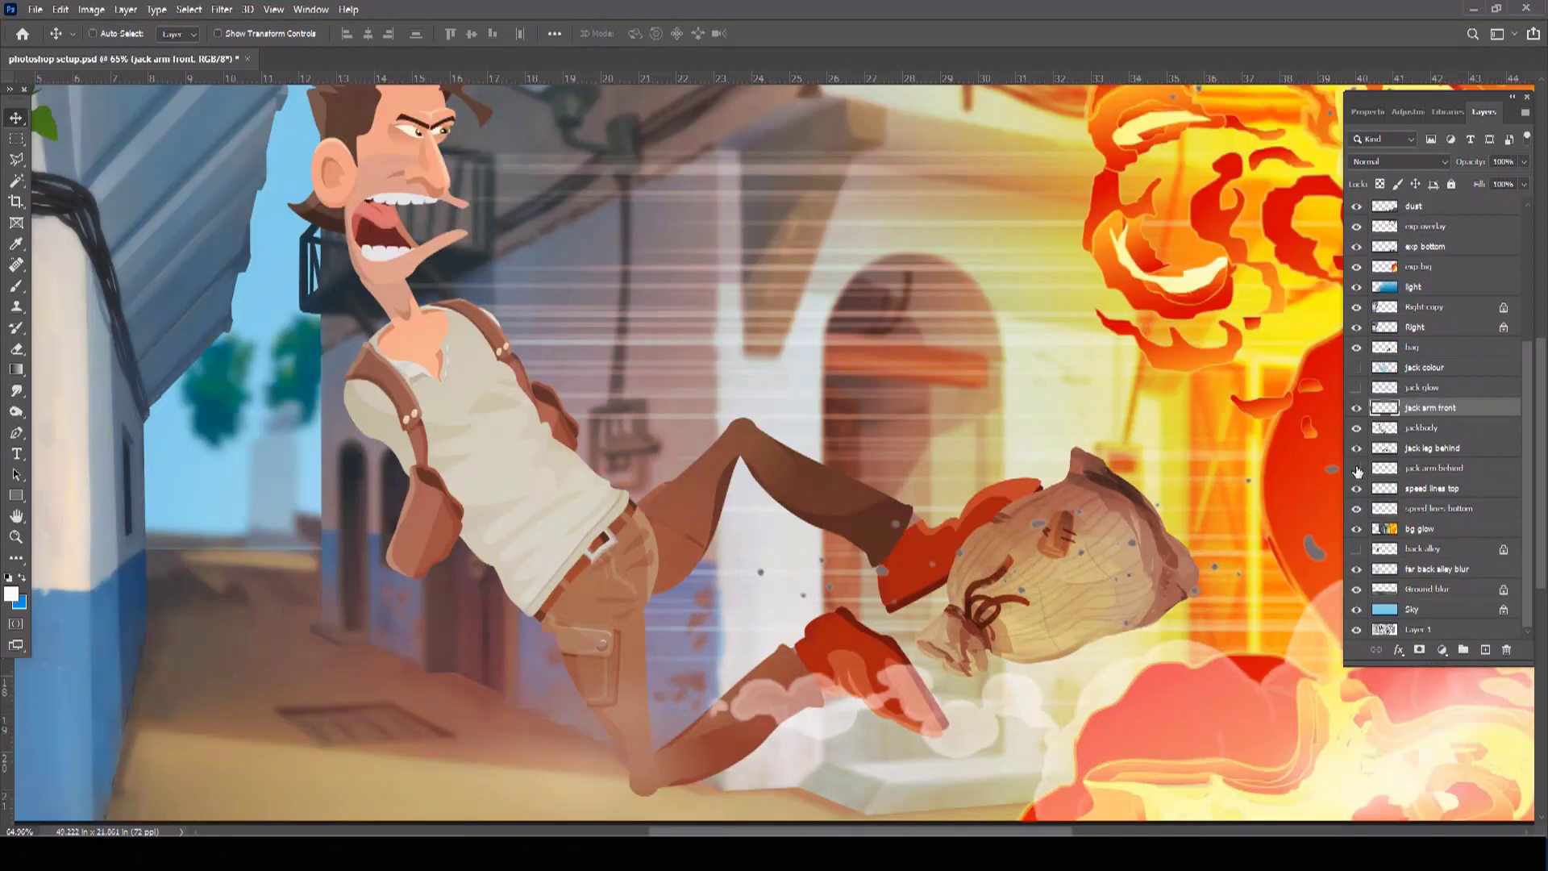
pyautogui.click(1356, 468)
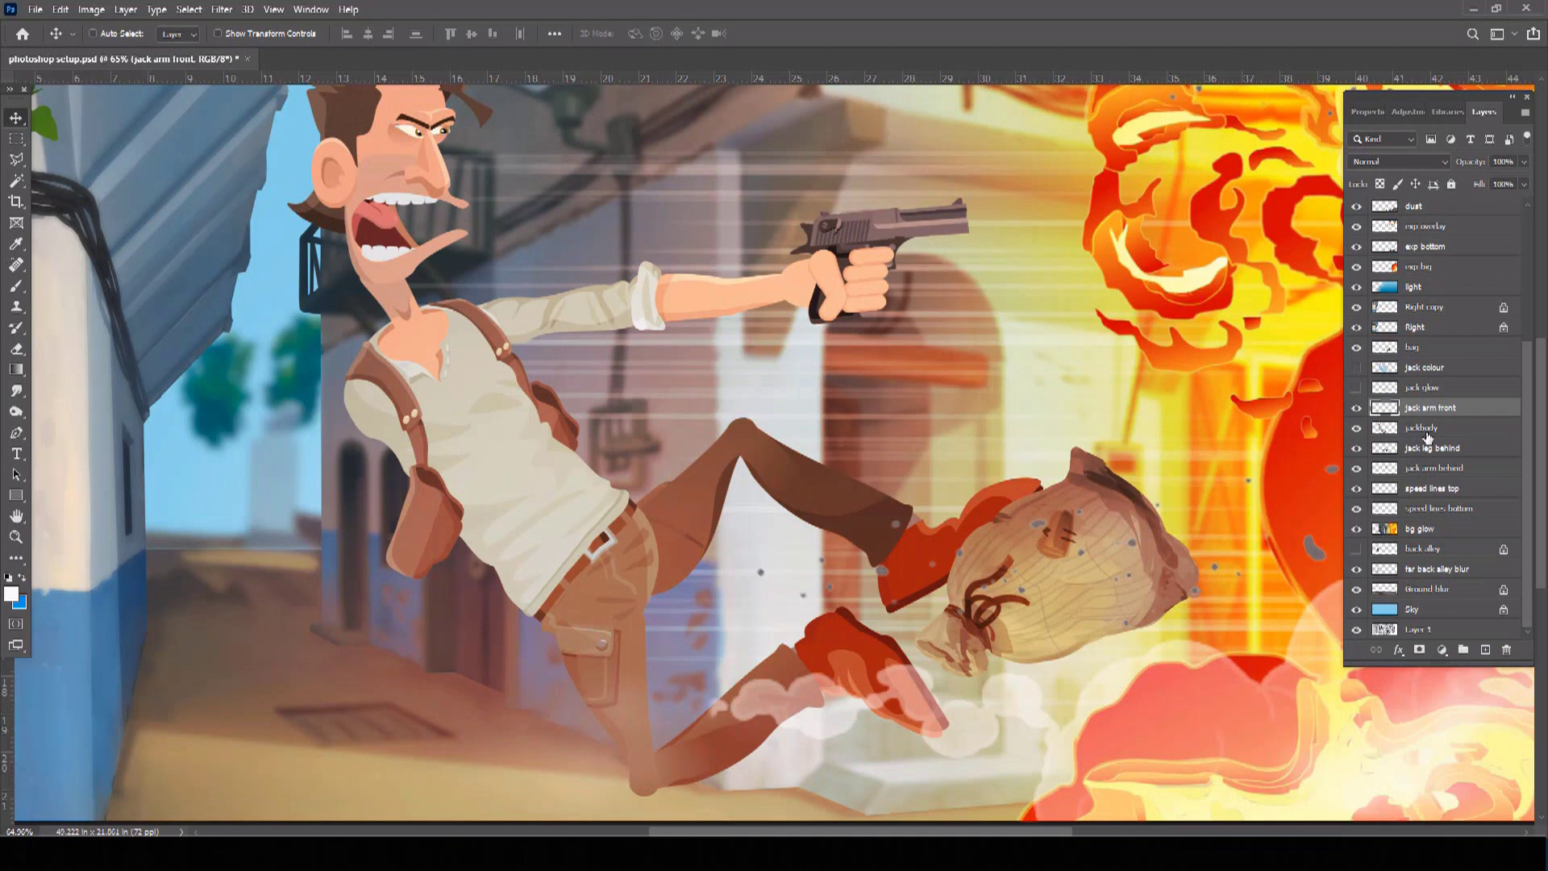
pyautogui.click(60, 10)
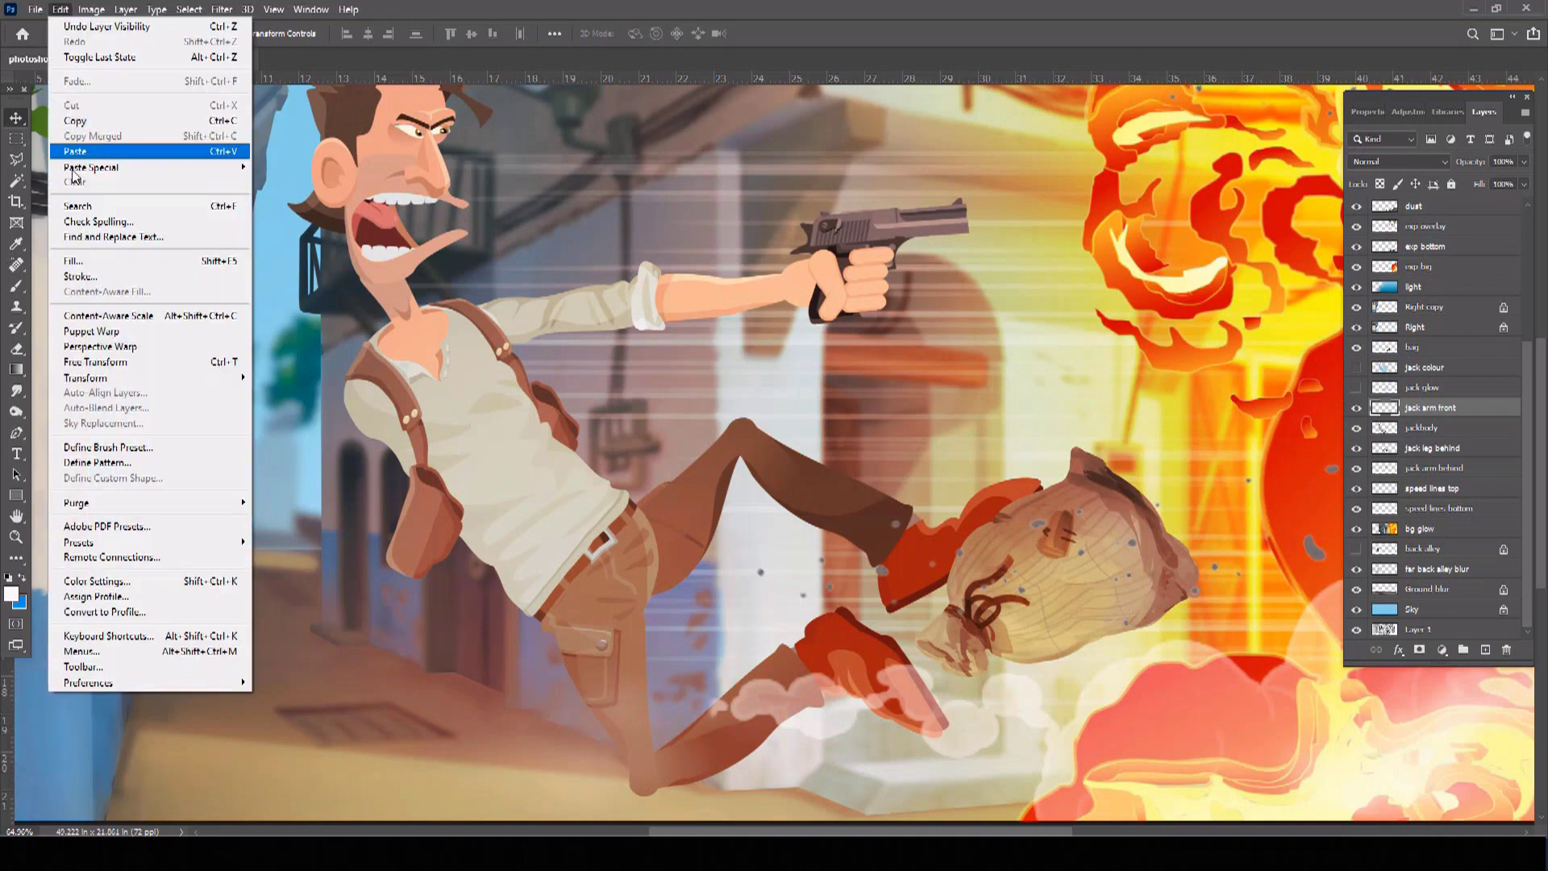
pyautogui.click(75, 152)
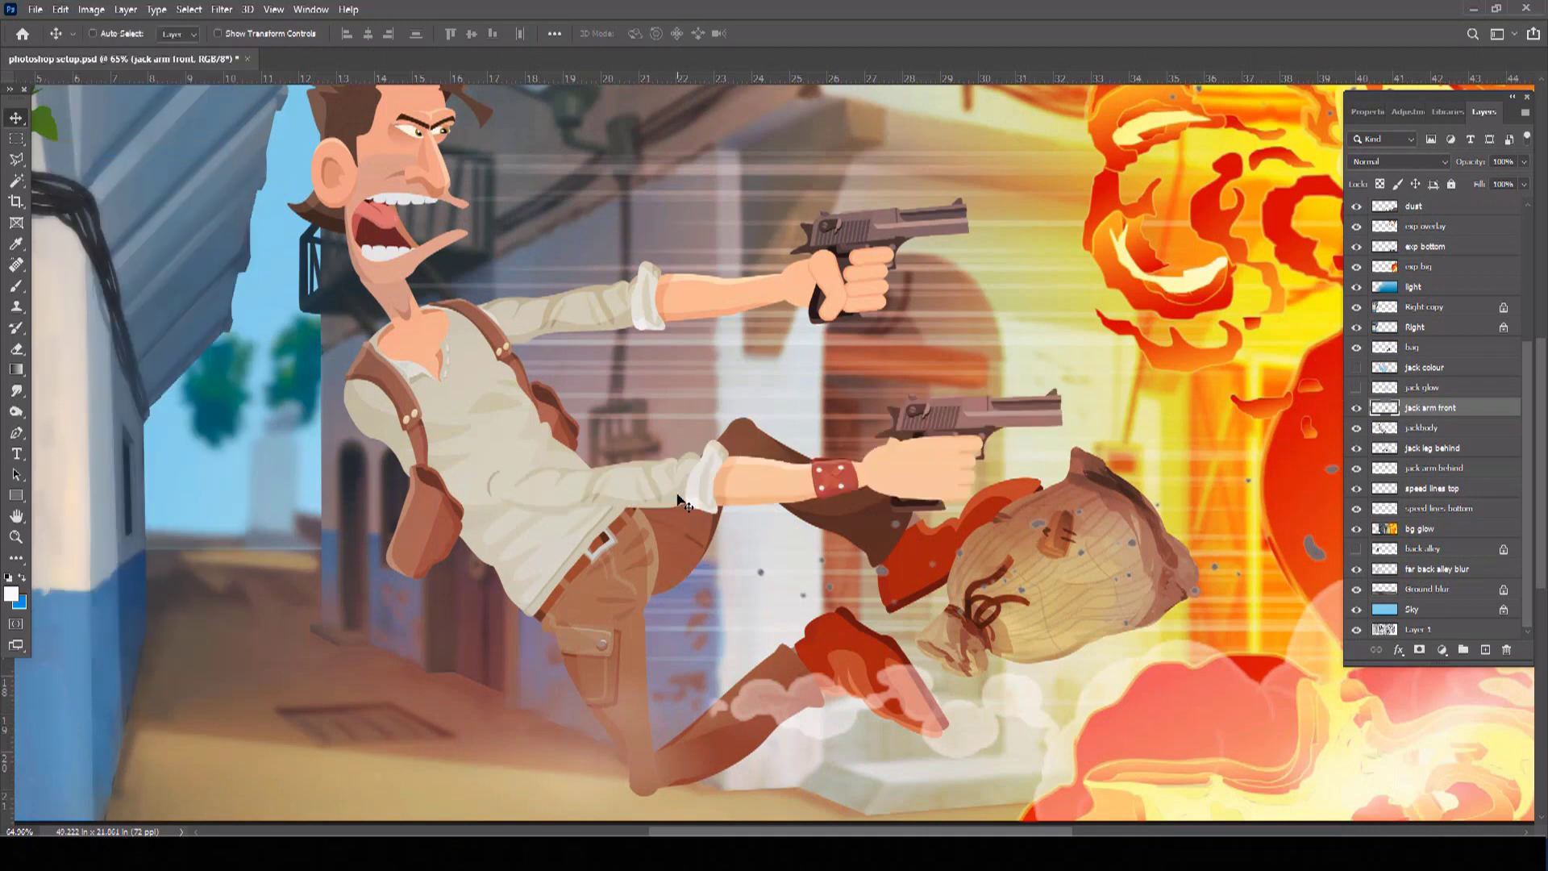
pyautogui.moveTo(670, 473); pyautogui.dragTo(542, 414)
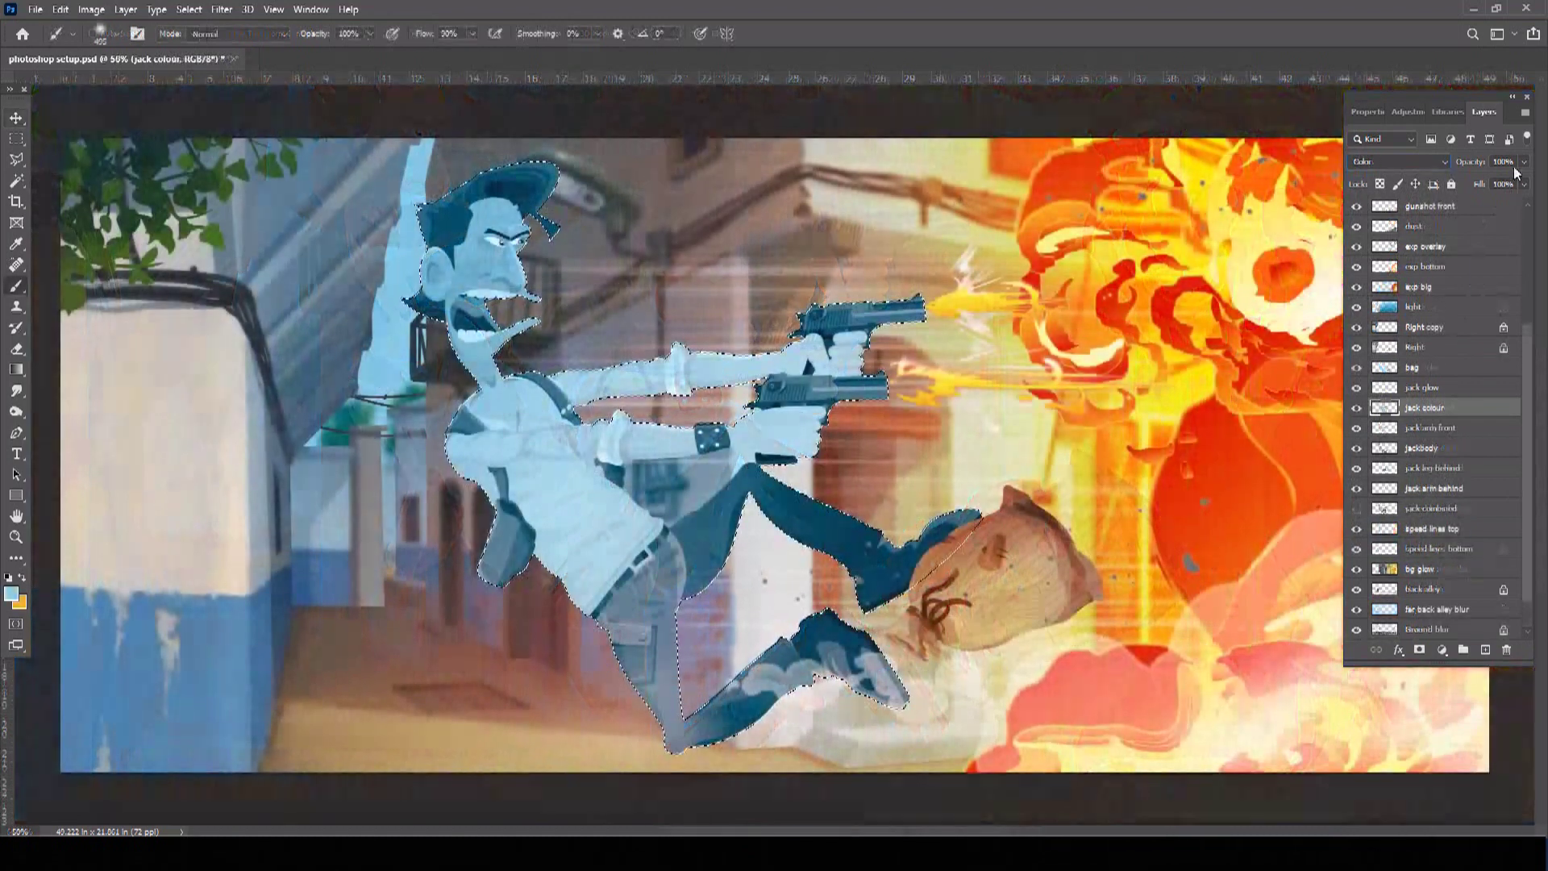
# Step: Set the jack colour tint to 20% opacity and paint a Vivid Light glow at 44% opacity
pyautogui.click(1523, 161)
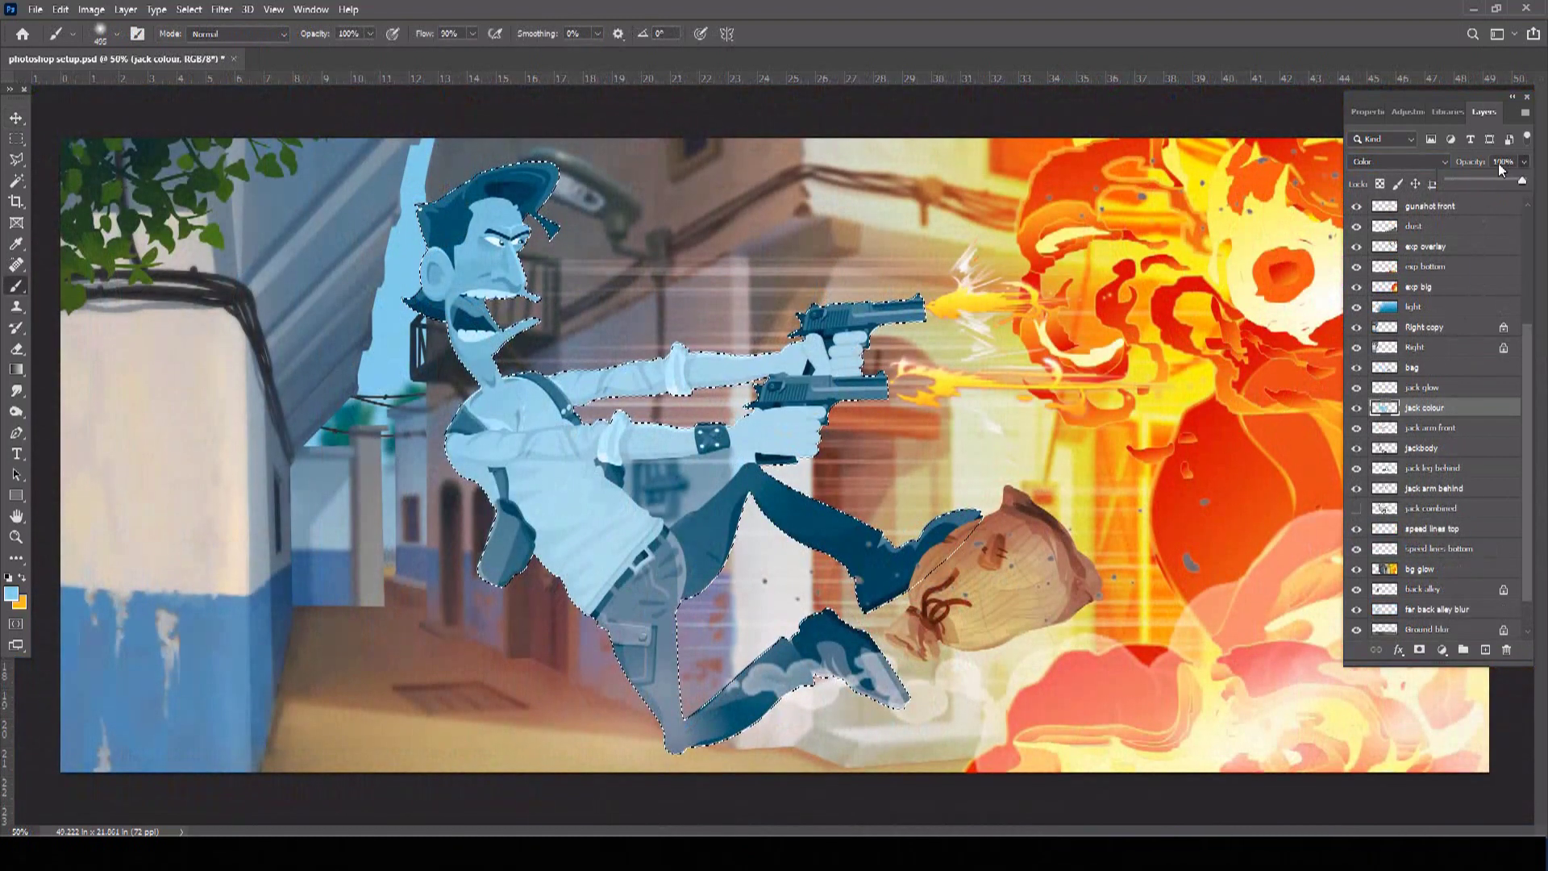
pyautogui.write('20')
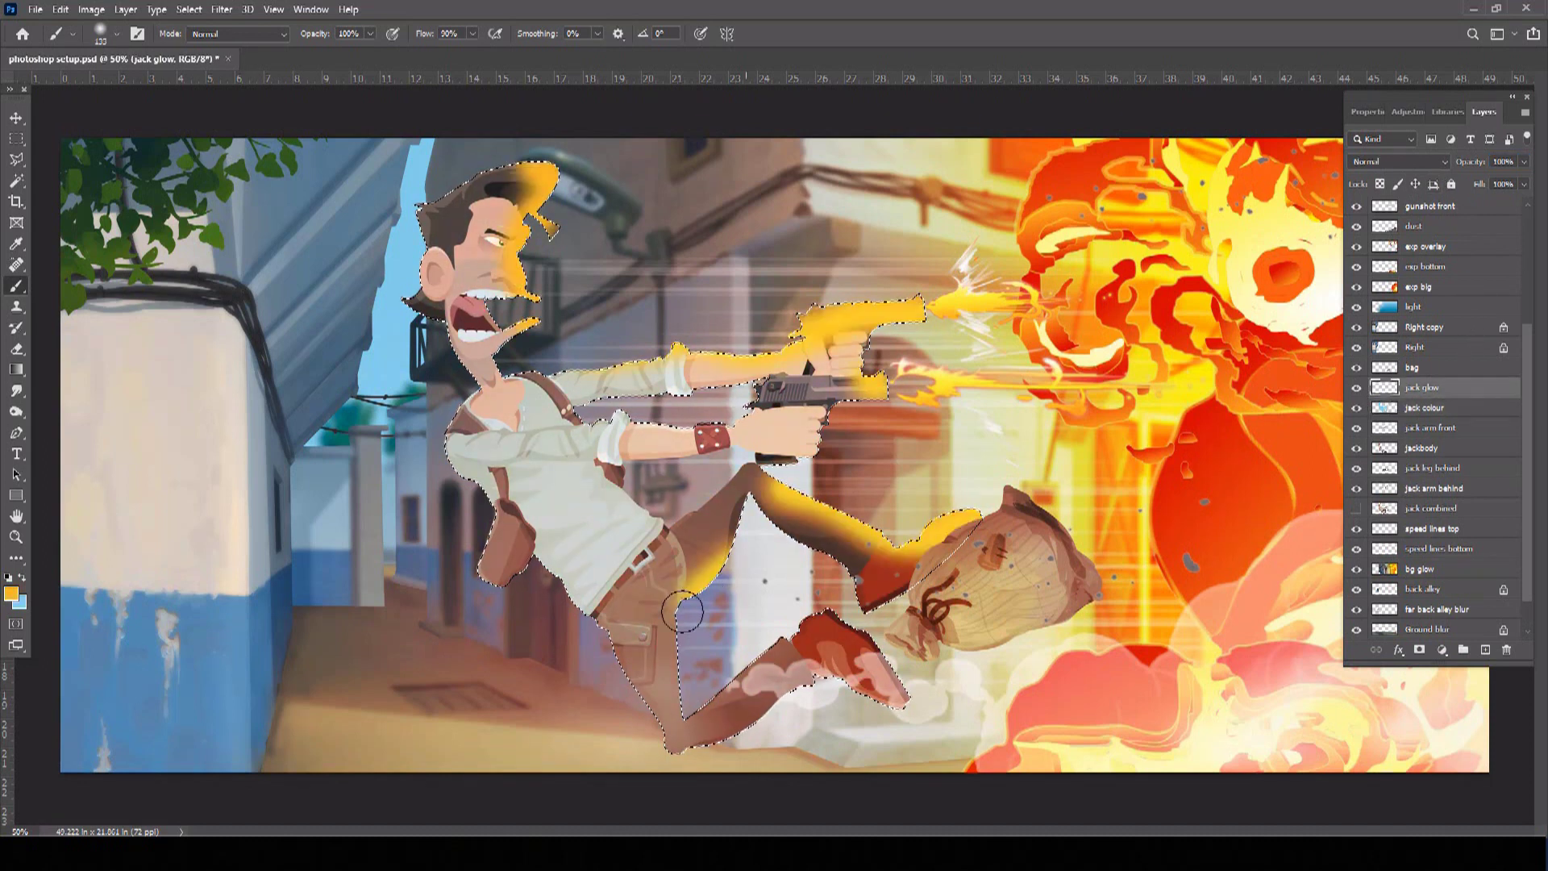
pyautogui.moveTo(670, 589)
pyautogui.mouseDown()
pyautogui.moveTo(693, 709)
pyautogui.moveTo(830, 629)
pyautogui.moveTo(924, 689)
pyautogui.mouseUp()
pyautogui.click(1380, 161)
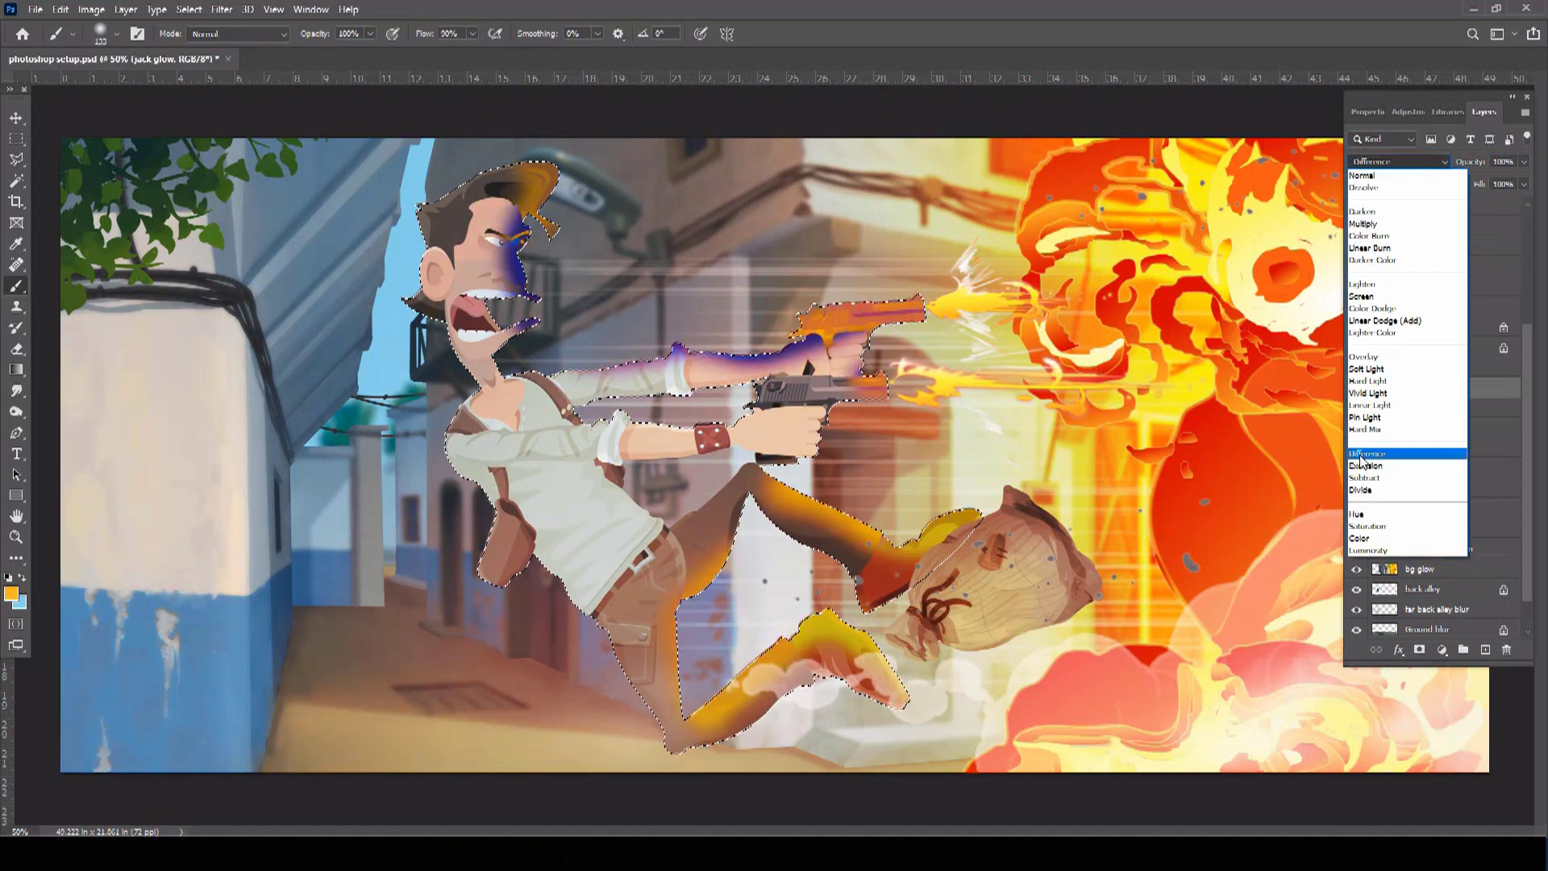
pyautogui.click(1384, 393)
pyautogui.click(1502, 162)
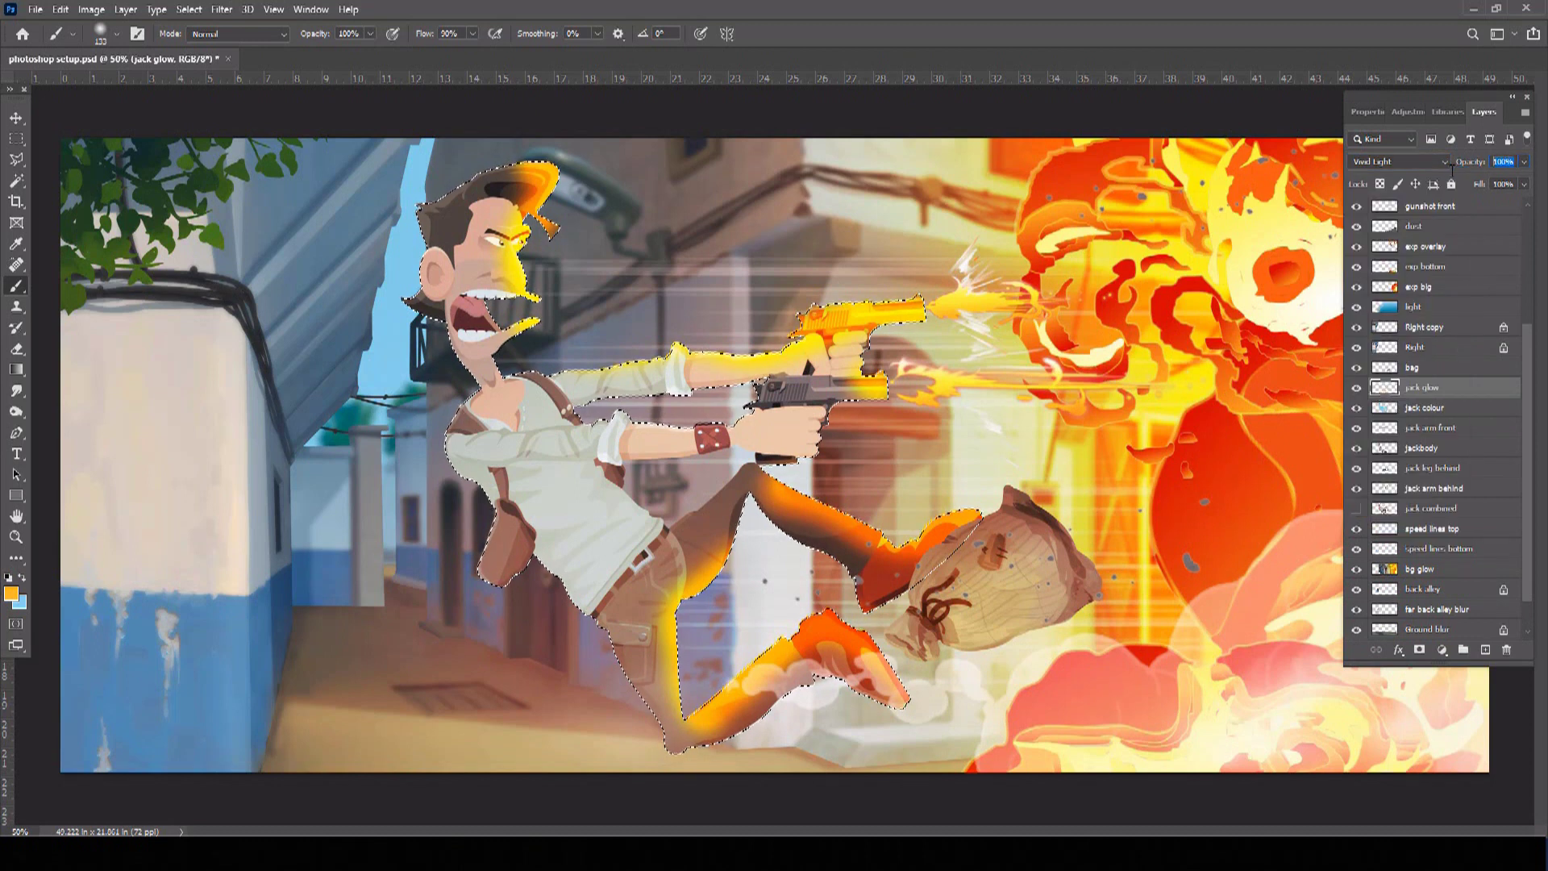
pyautogui.write('44')
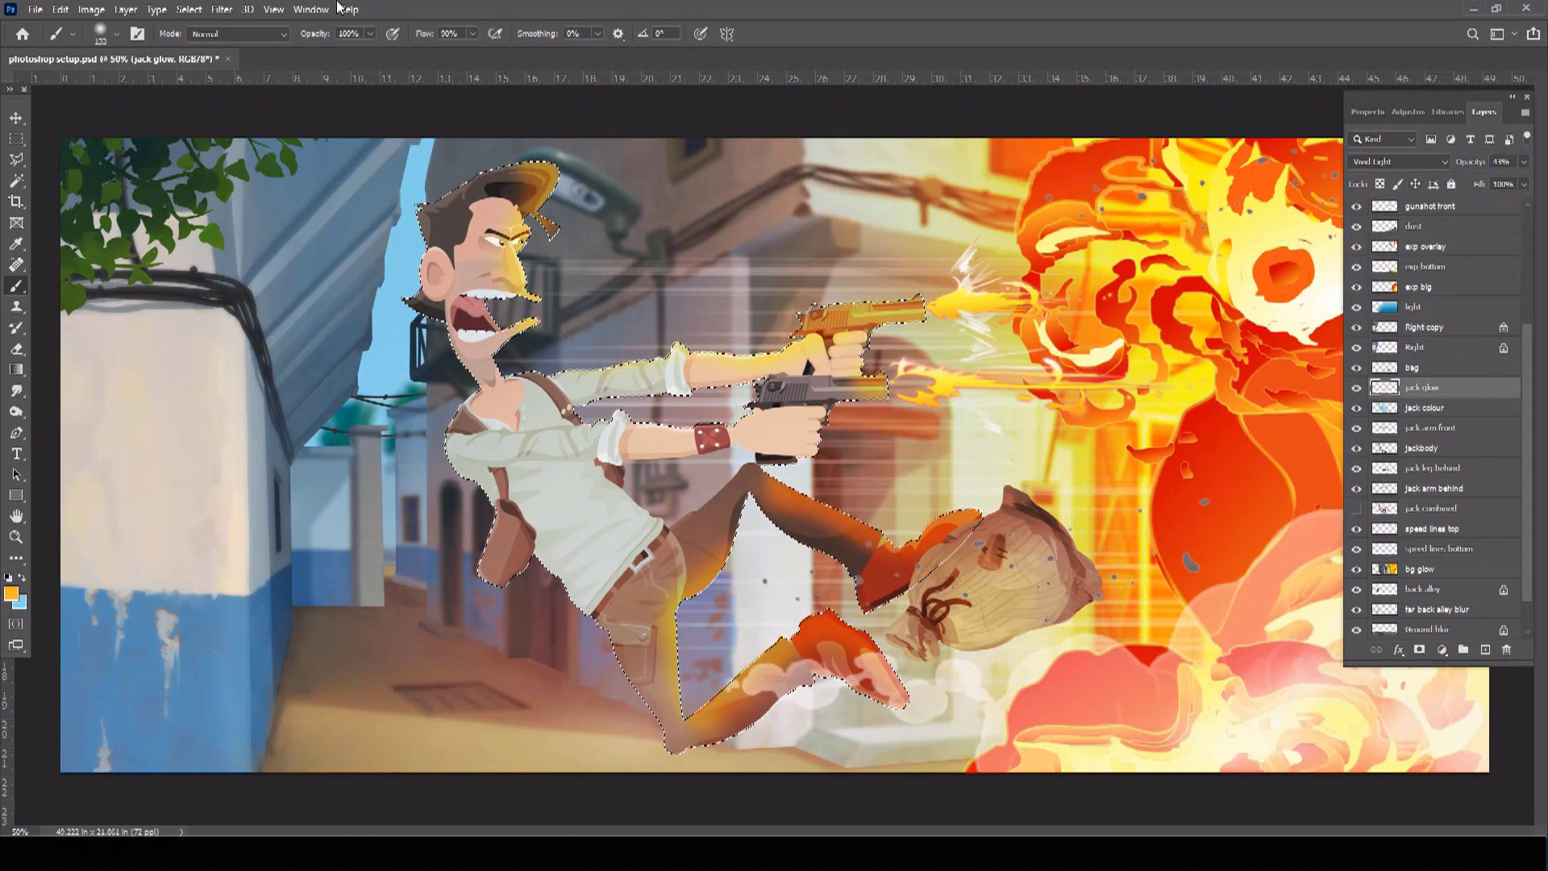
pyautogui.click(189, 9)
# Step: Deselect, save the background PSD over the existing file, and drag it onto the Cartoon Animator stage
pyautogui.click(211, 43)
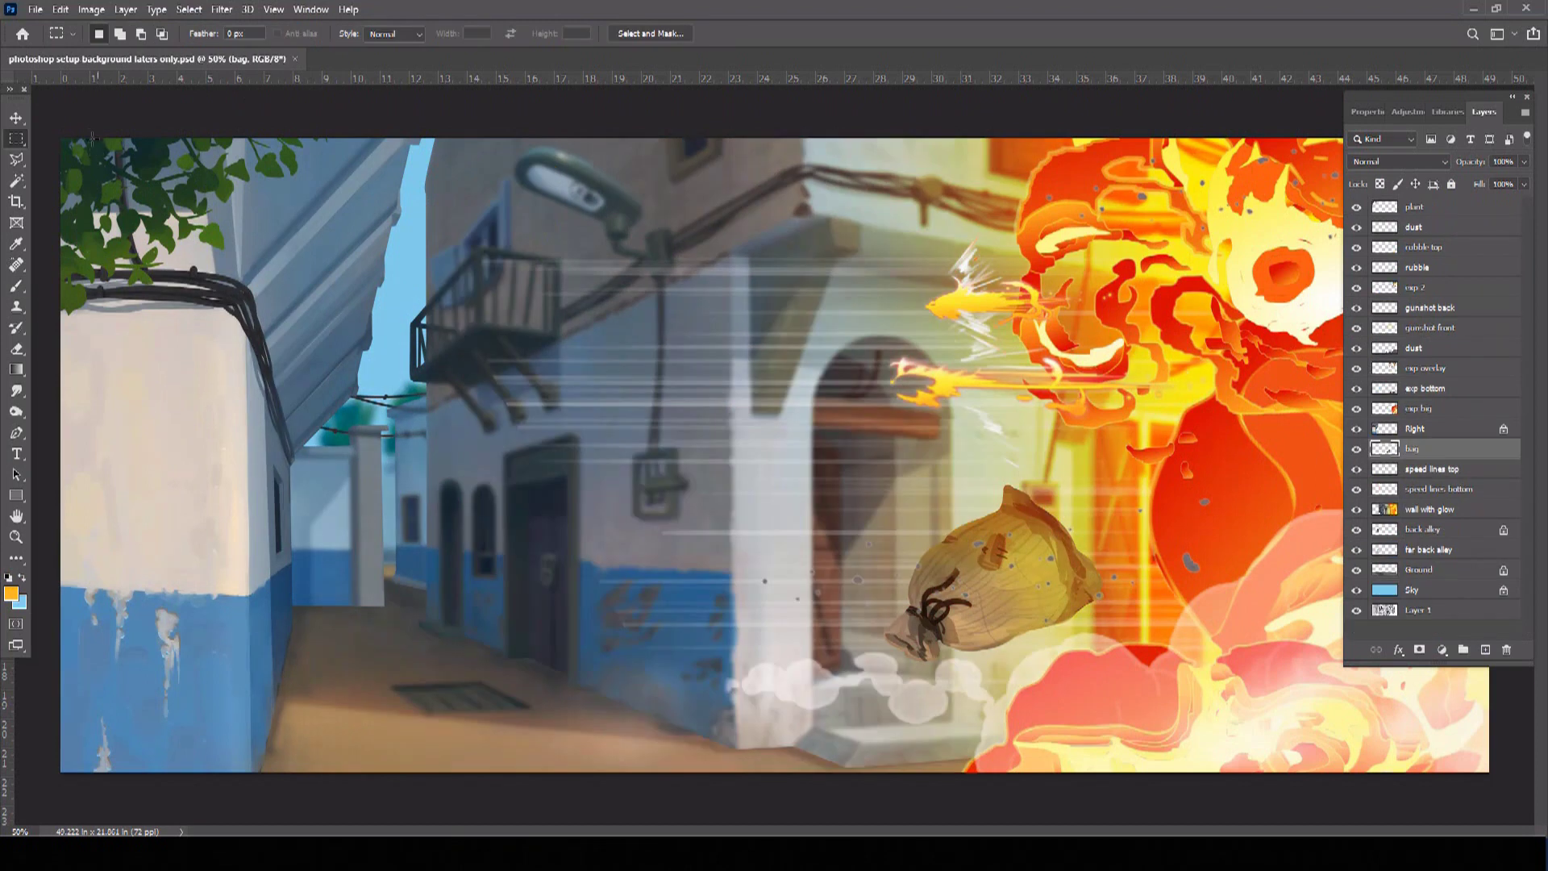
pyautogui.click(35, 9)
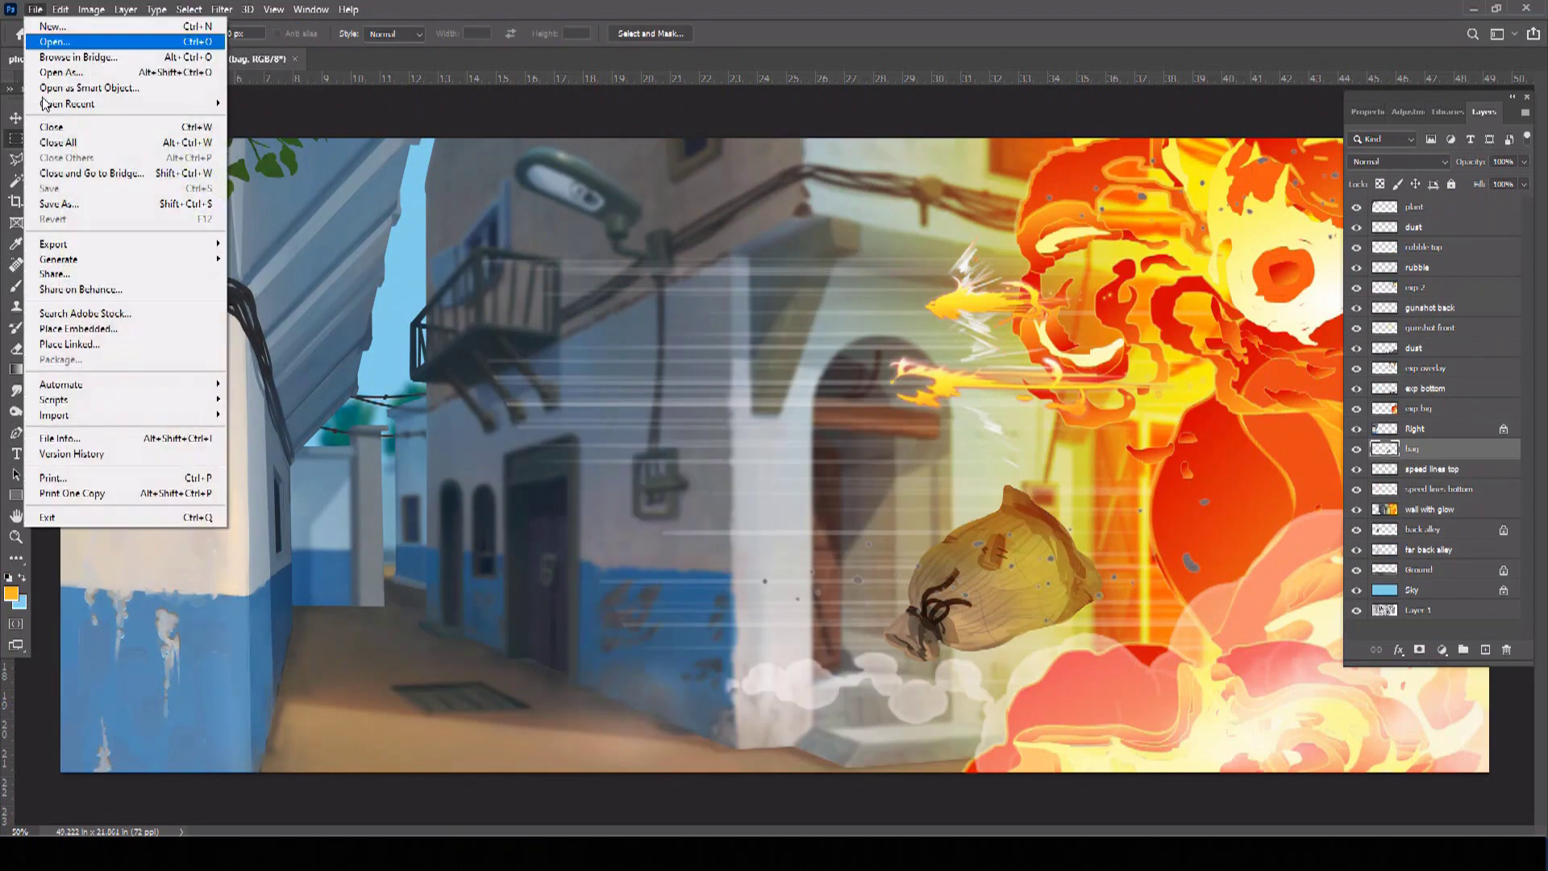
pyautogui.click(63, 207)
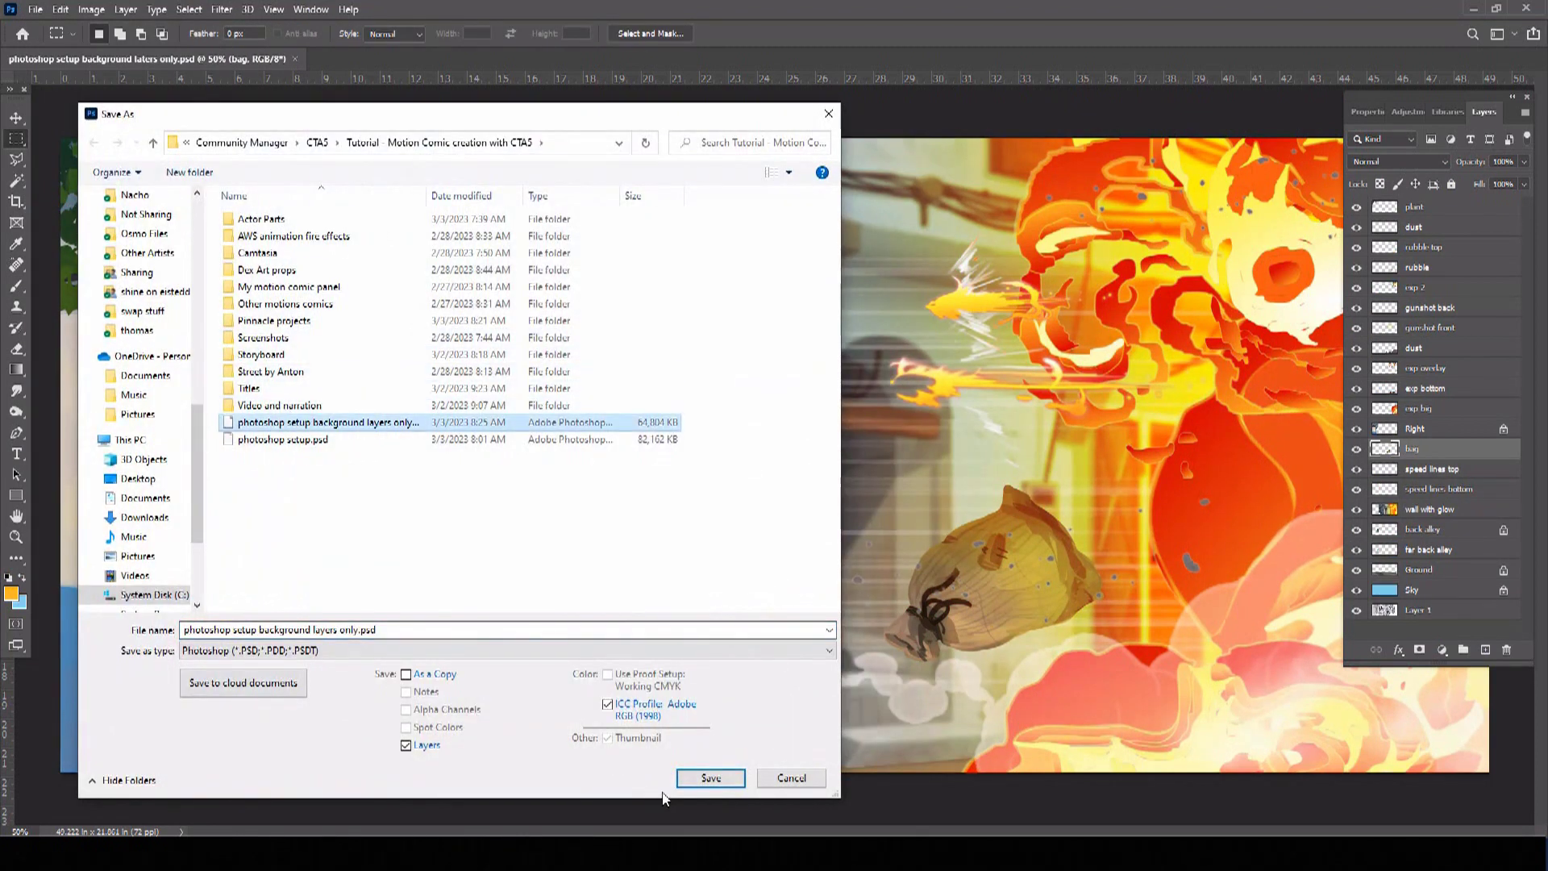
pyautogui.click(699, 780)
pyautogui.click(825, 428)
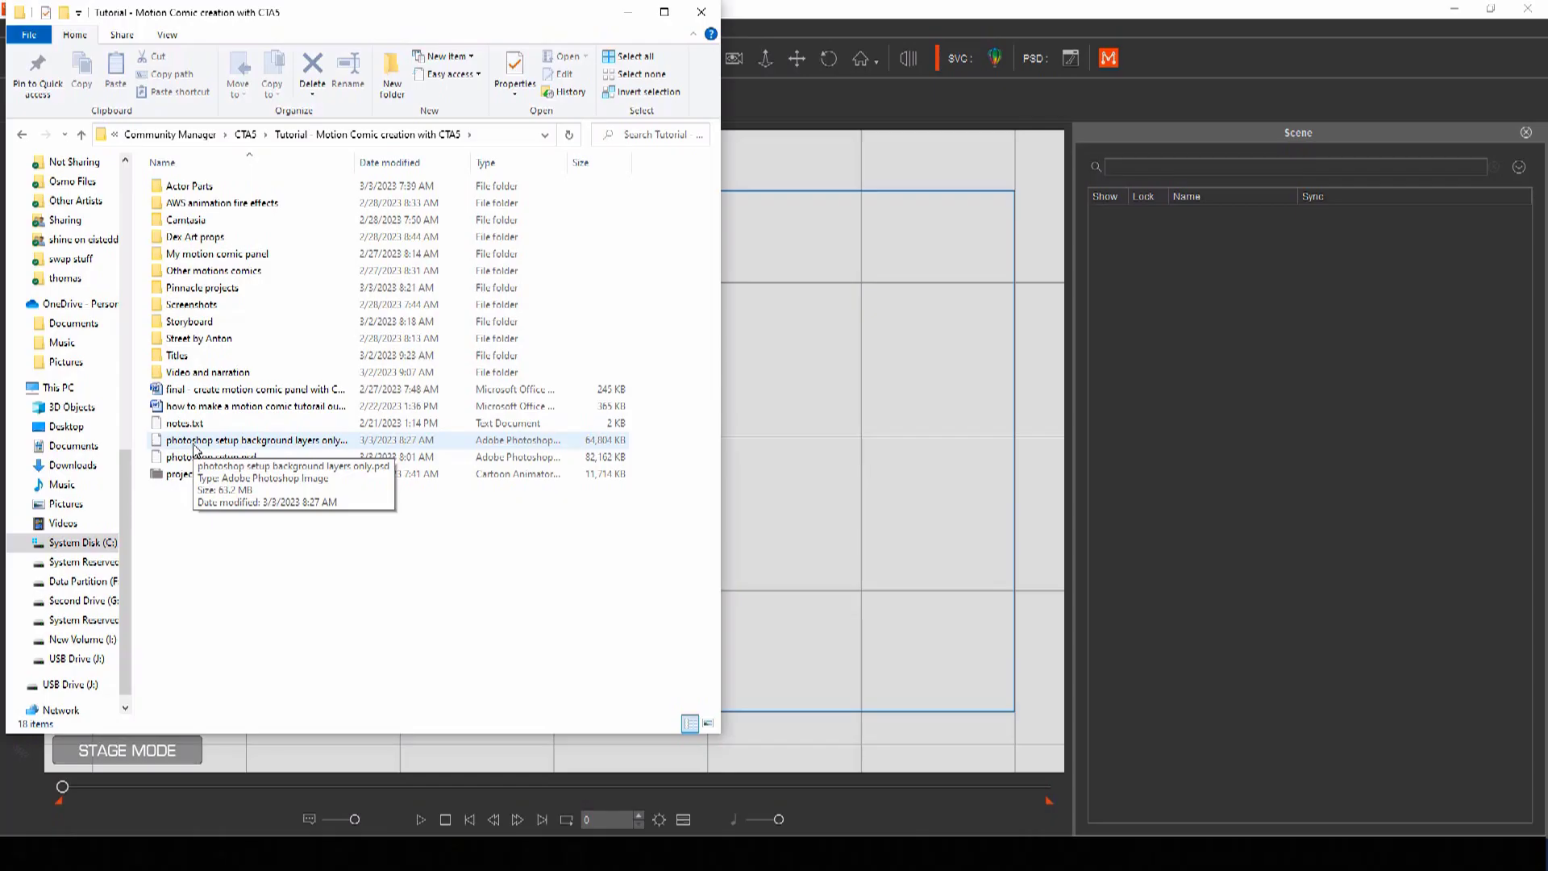
pyautogui.moveTo(379, 448); pyautogui.dragTo(757, 403)
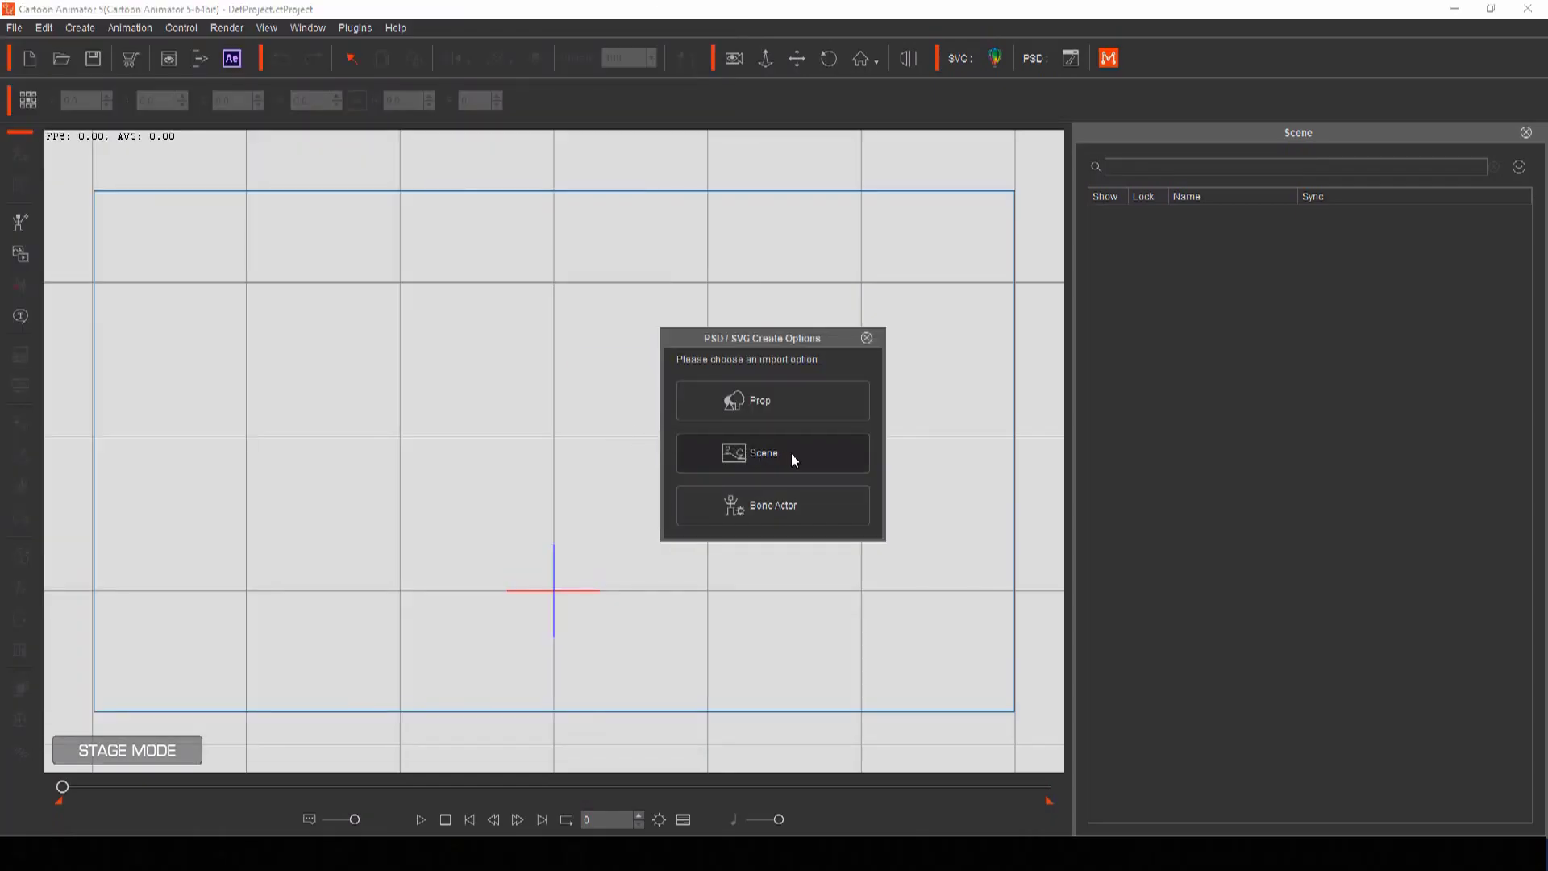
# Step: Import the background PSD as a Scene and view it through the scene camera
pyautogui.click(806, 451)
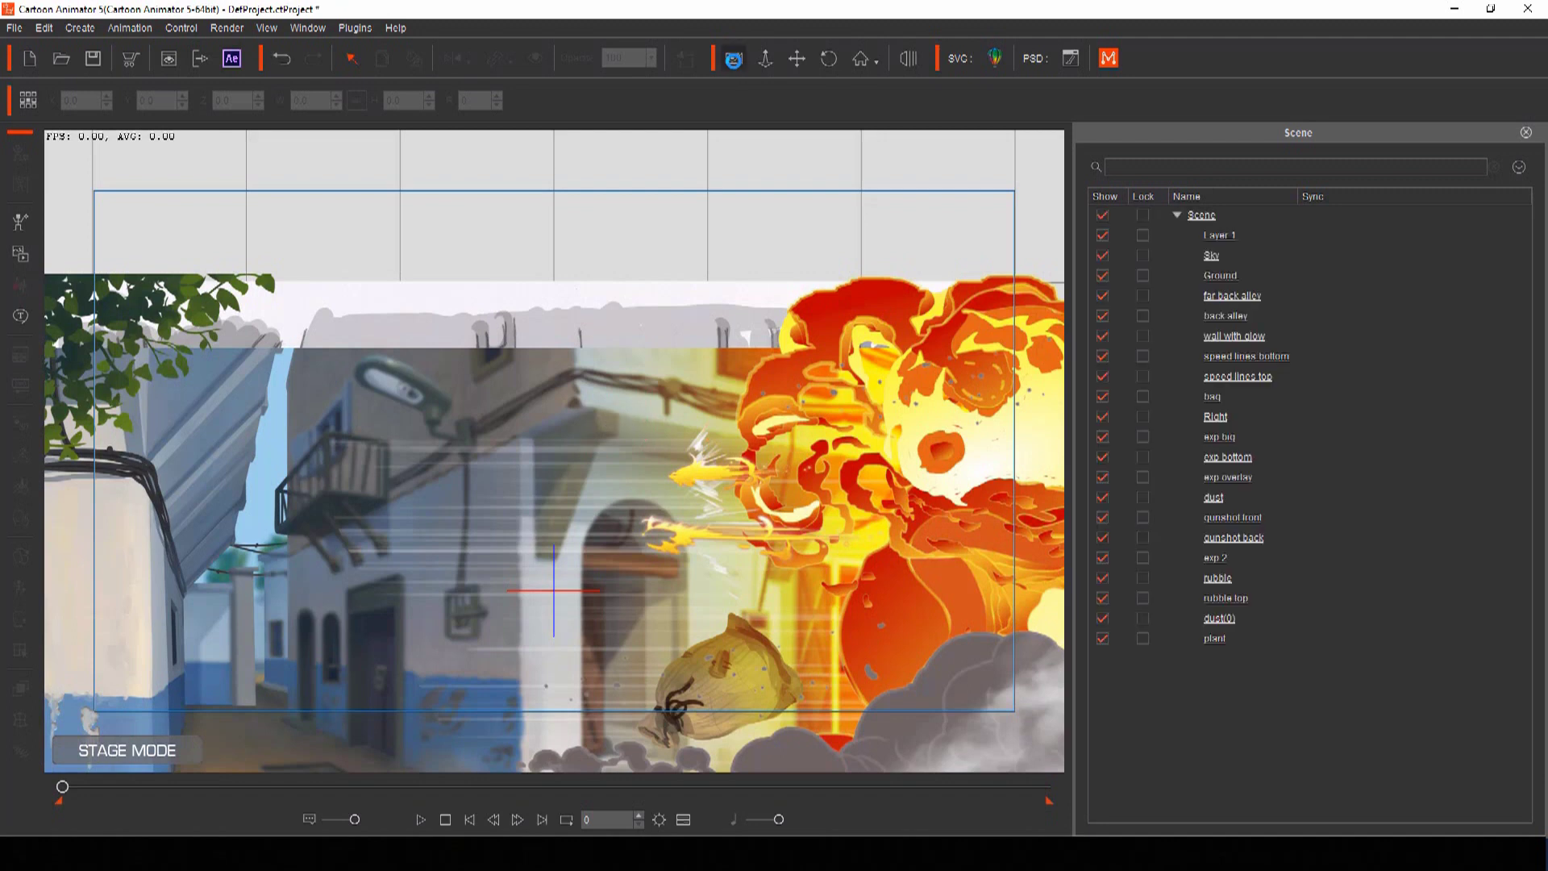
pyautogui.click(733, 58)
pyautogui.click(767, 59)
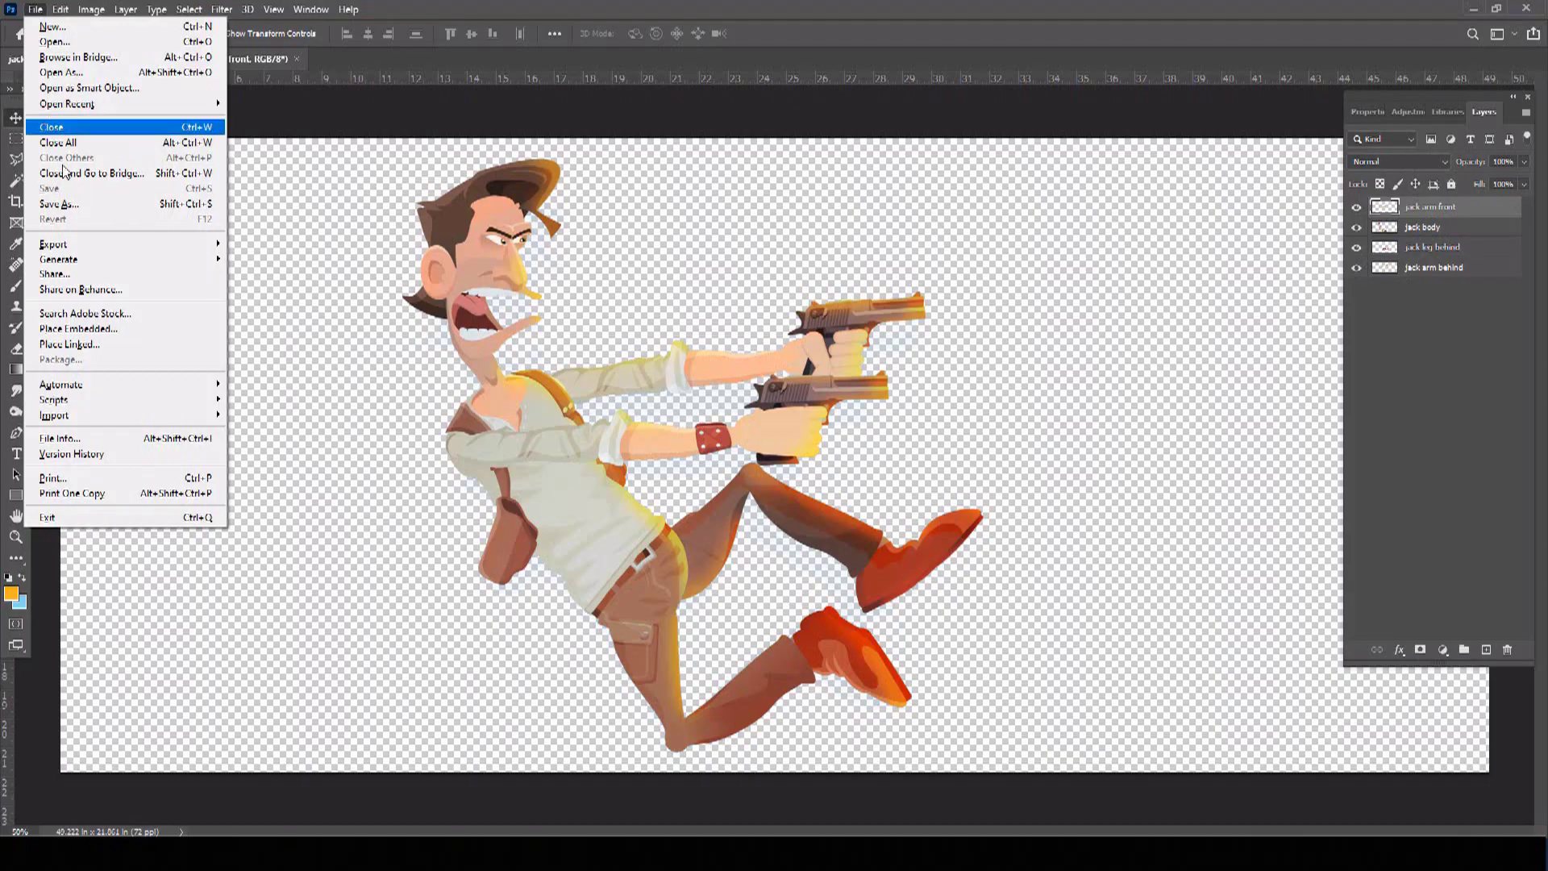
# Step: Save the character over jack compiled and highlighted.psd and drag it onto the stage
pyautogui.click(68, 204)
pyautogui.click(349, 241)
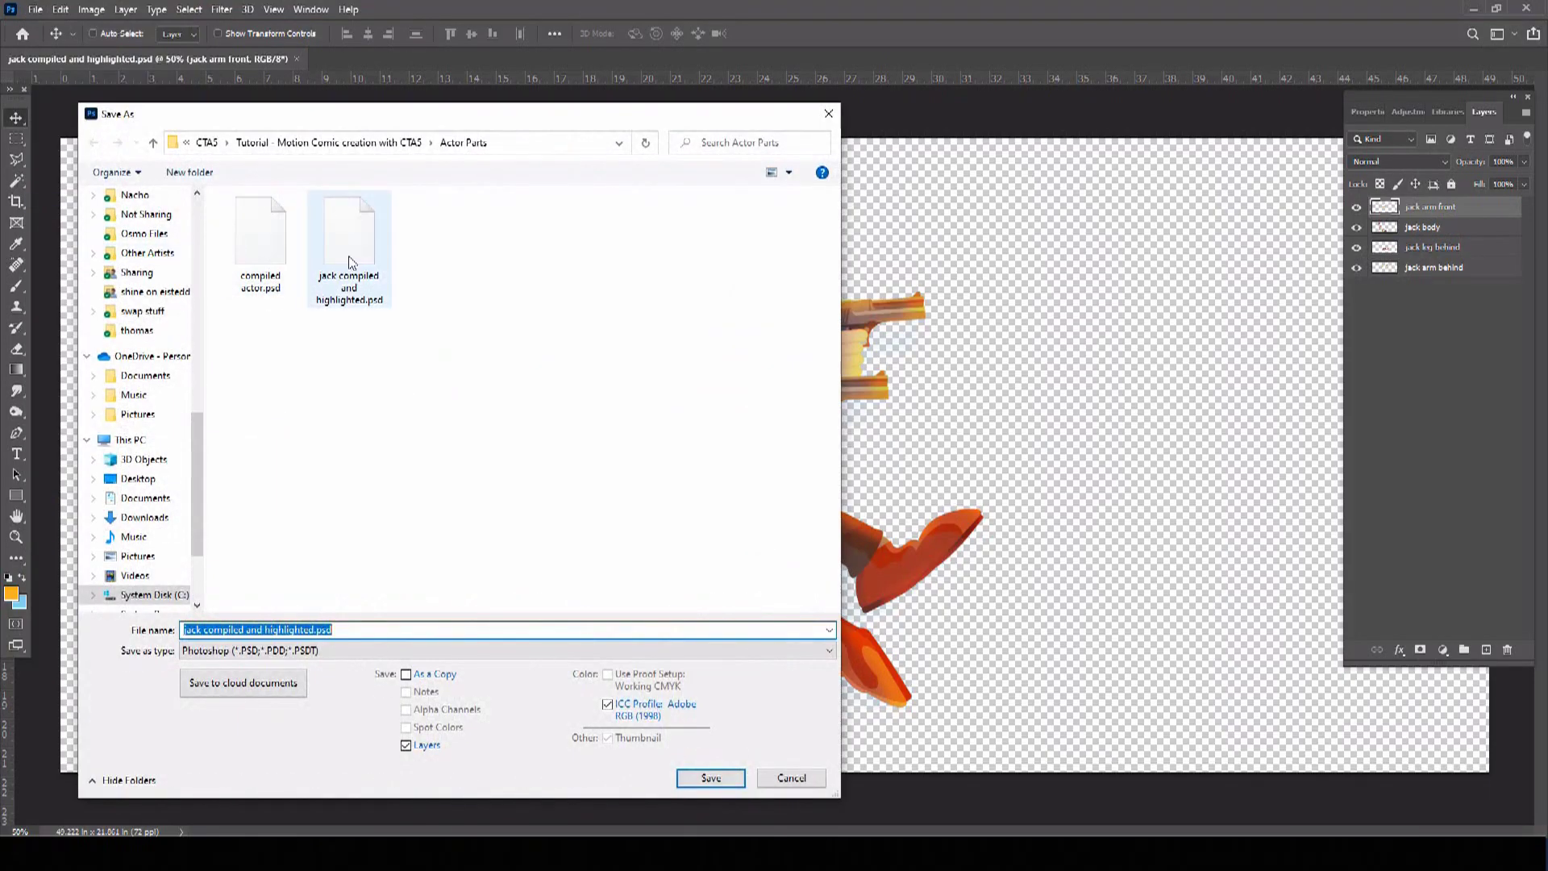
pyautogui.click(711, 779)
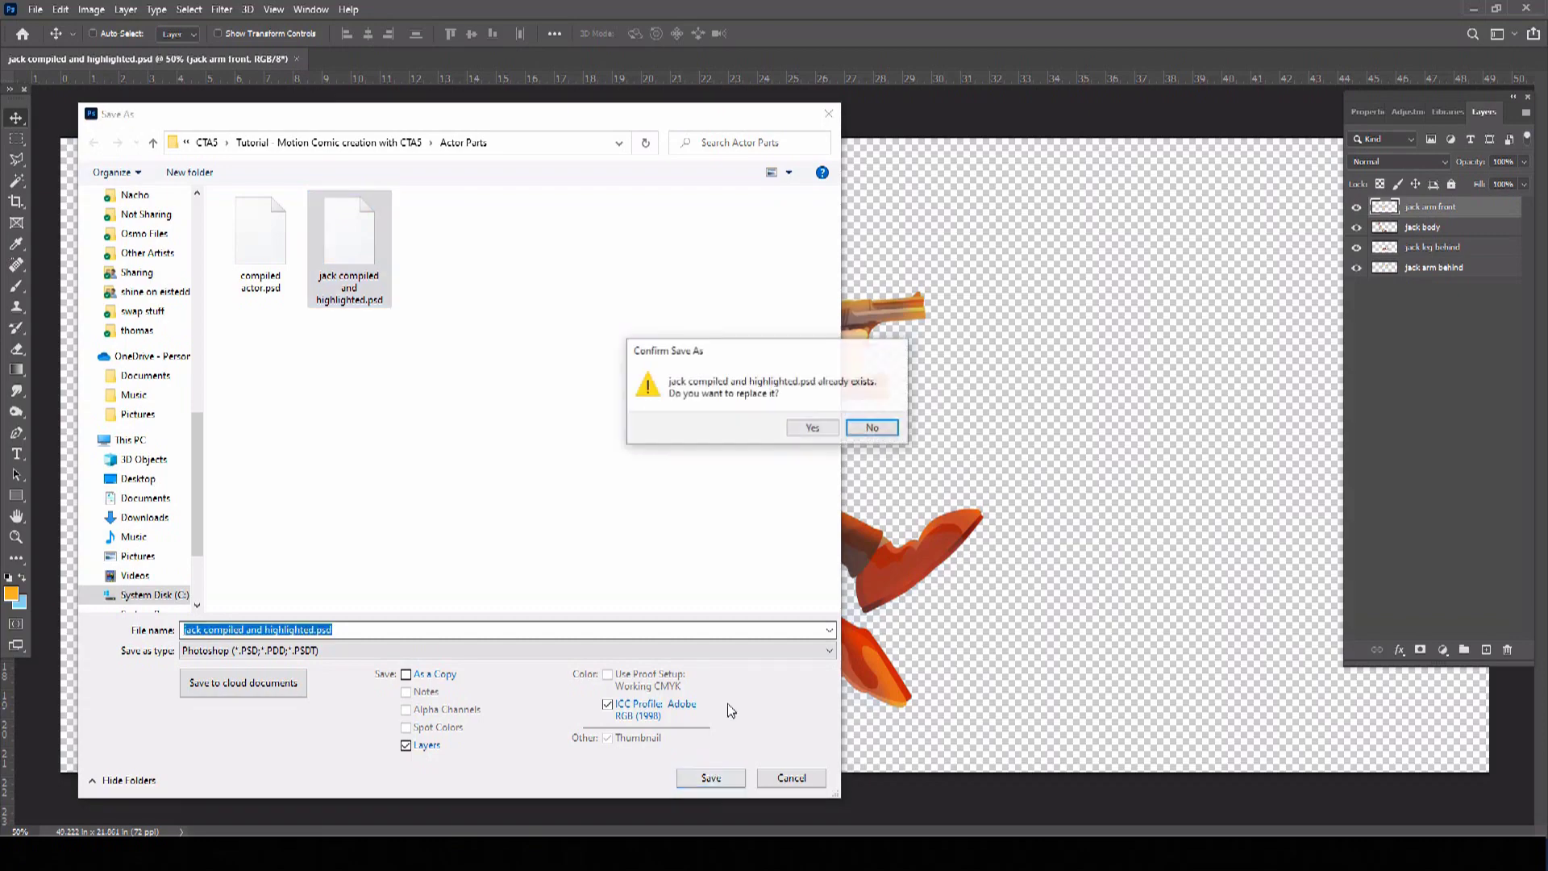
pyautogui.click(813, 428)
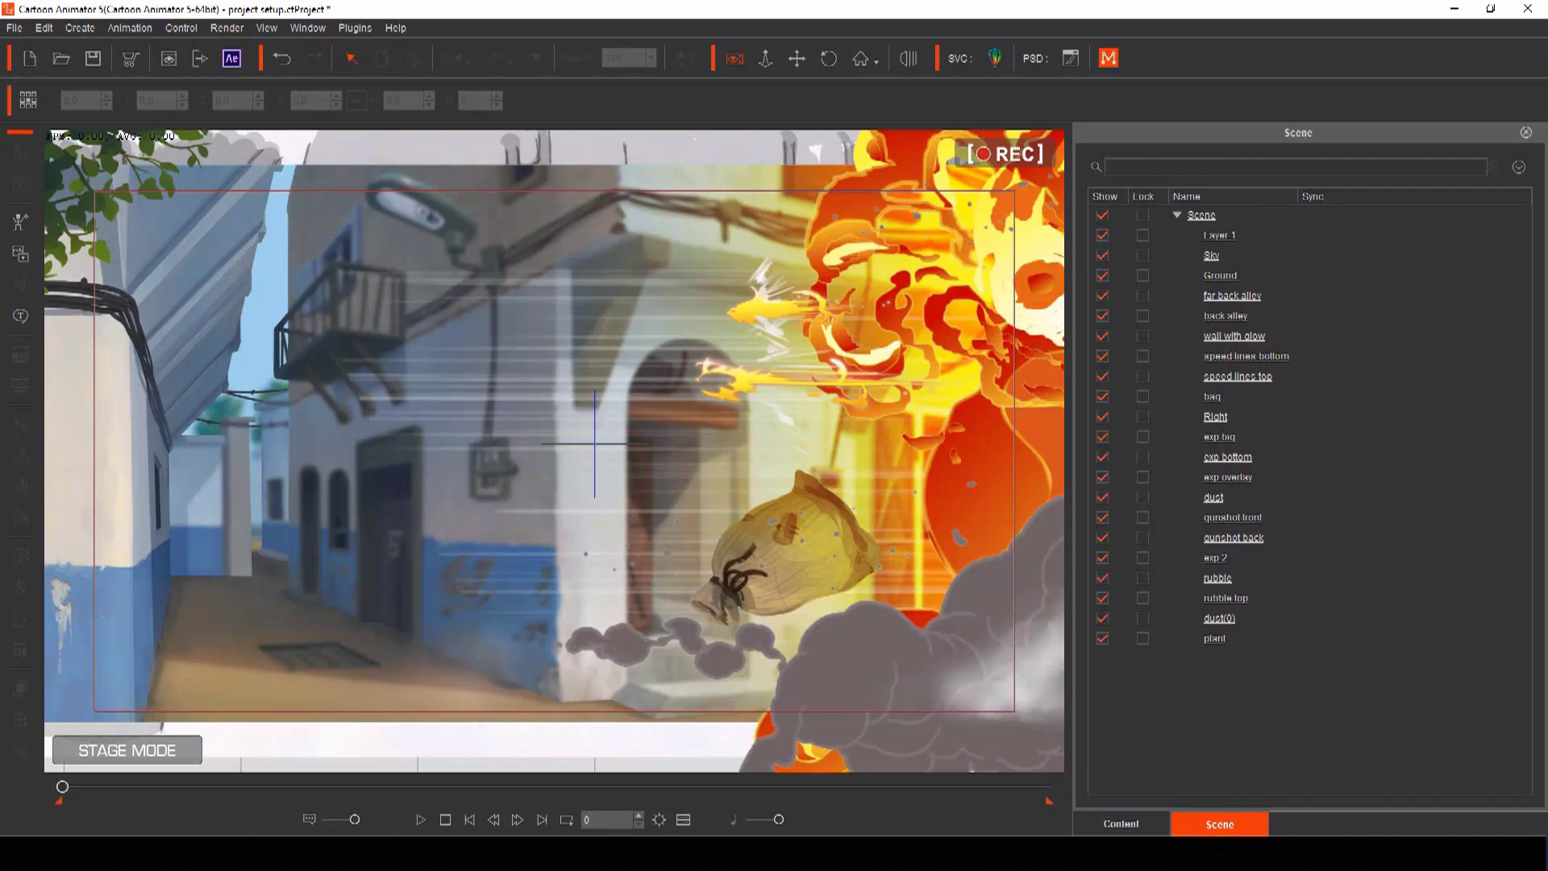
pyautogui.hotkey('alt', 'Tab')
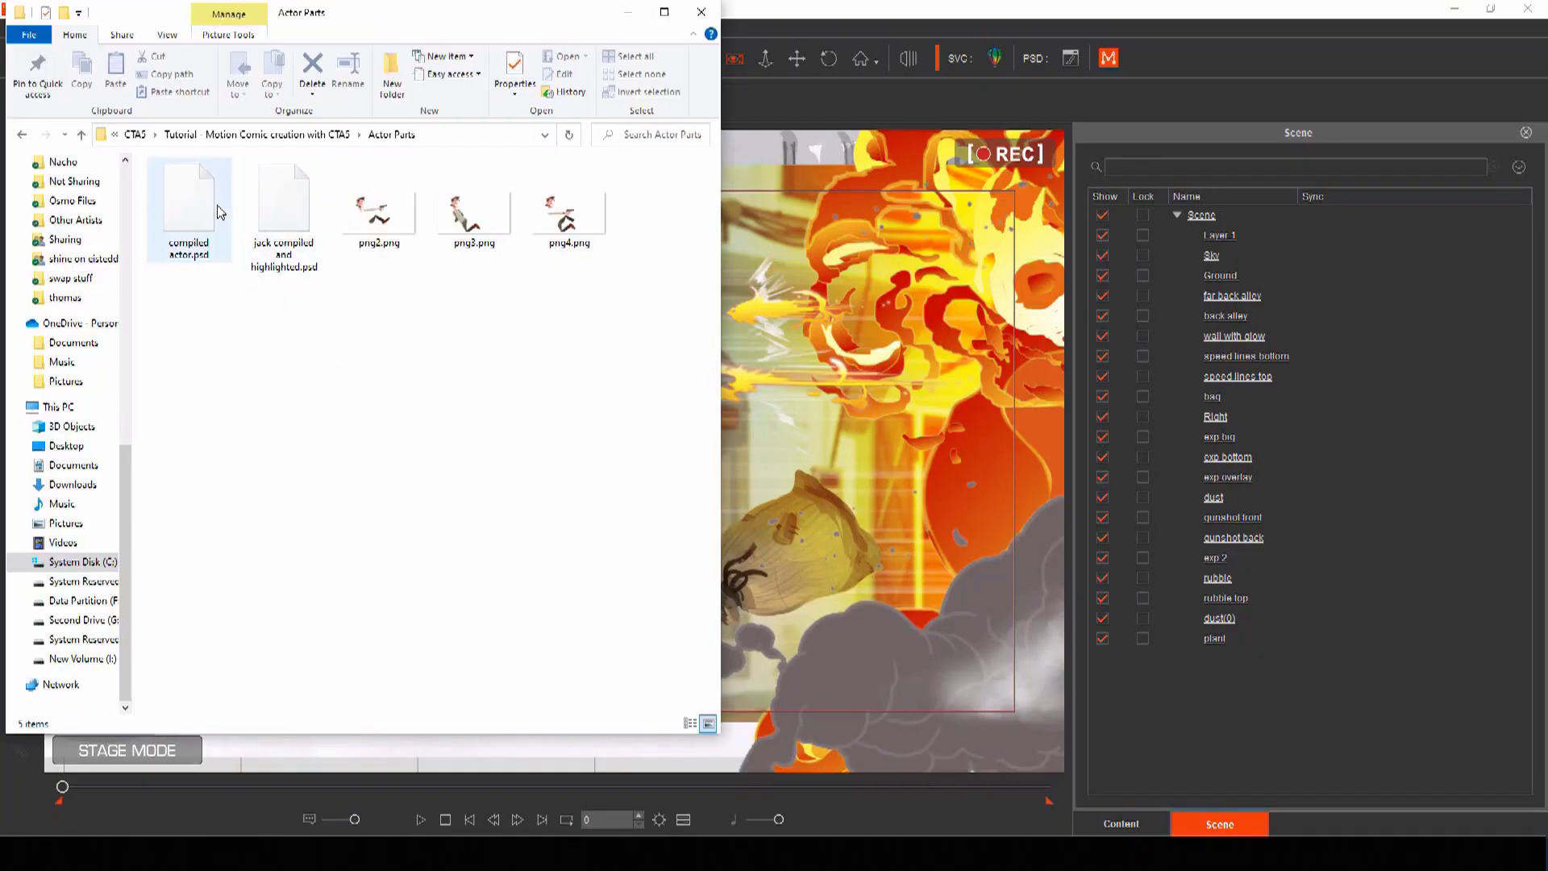
pyautogui.moveTo(279, 200); pyautogui.dragTo(580, 366)
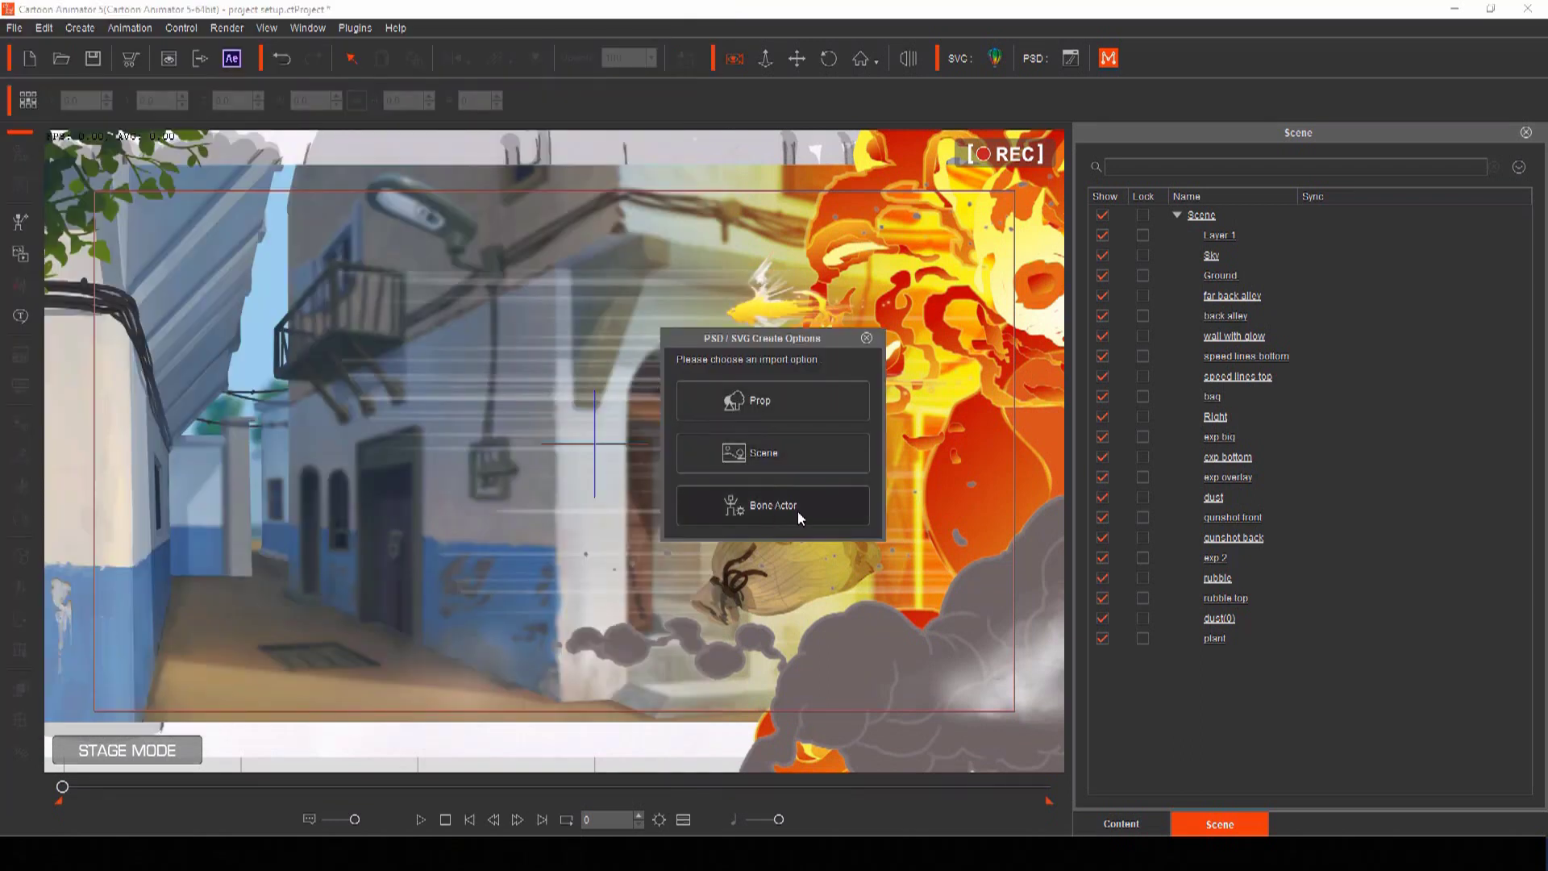
# Step: Import the character PSD as a Bone Actor, zoom in, and test rotating the back arm
pyautogui.click(758, 511)
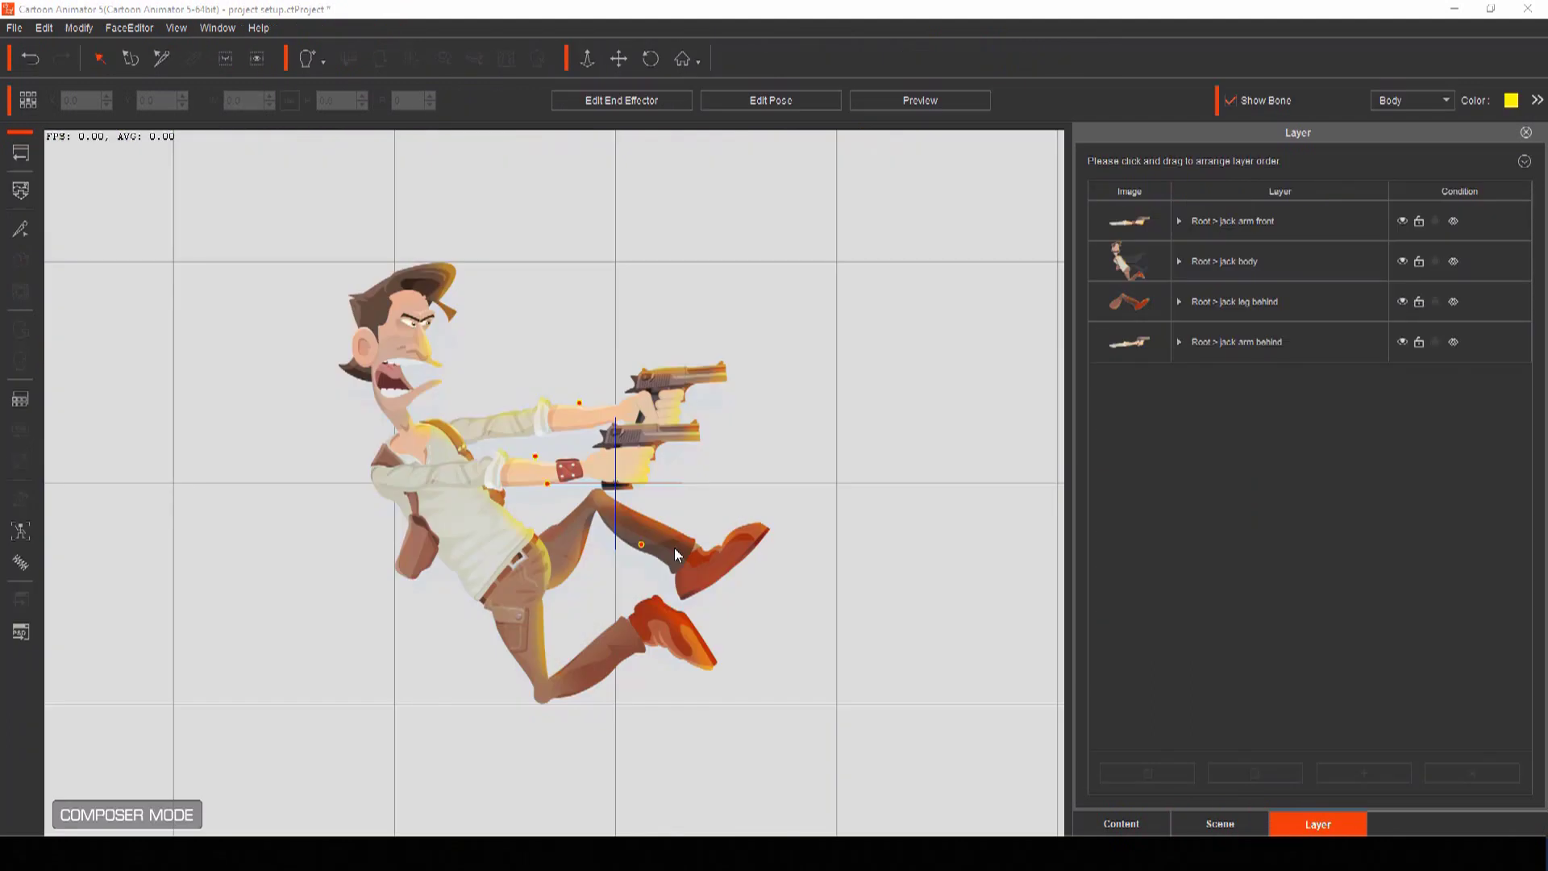
pyautogui.scroll(2, 676, 553)
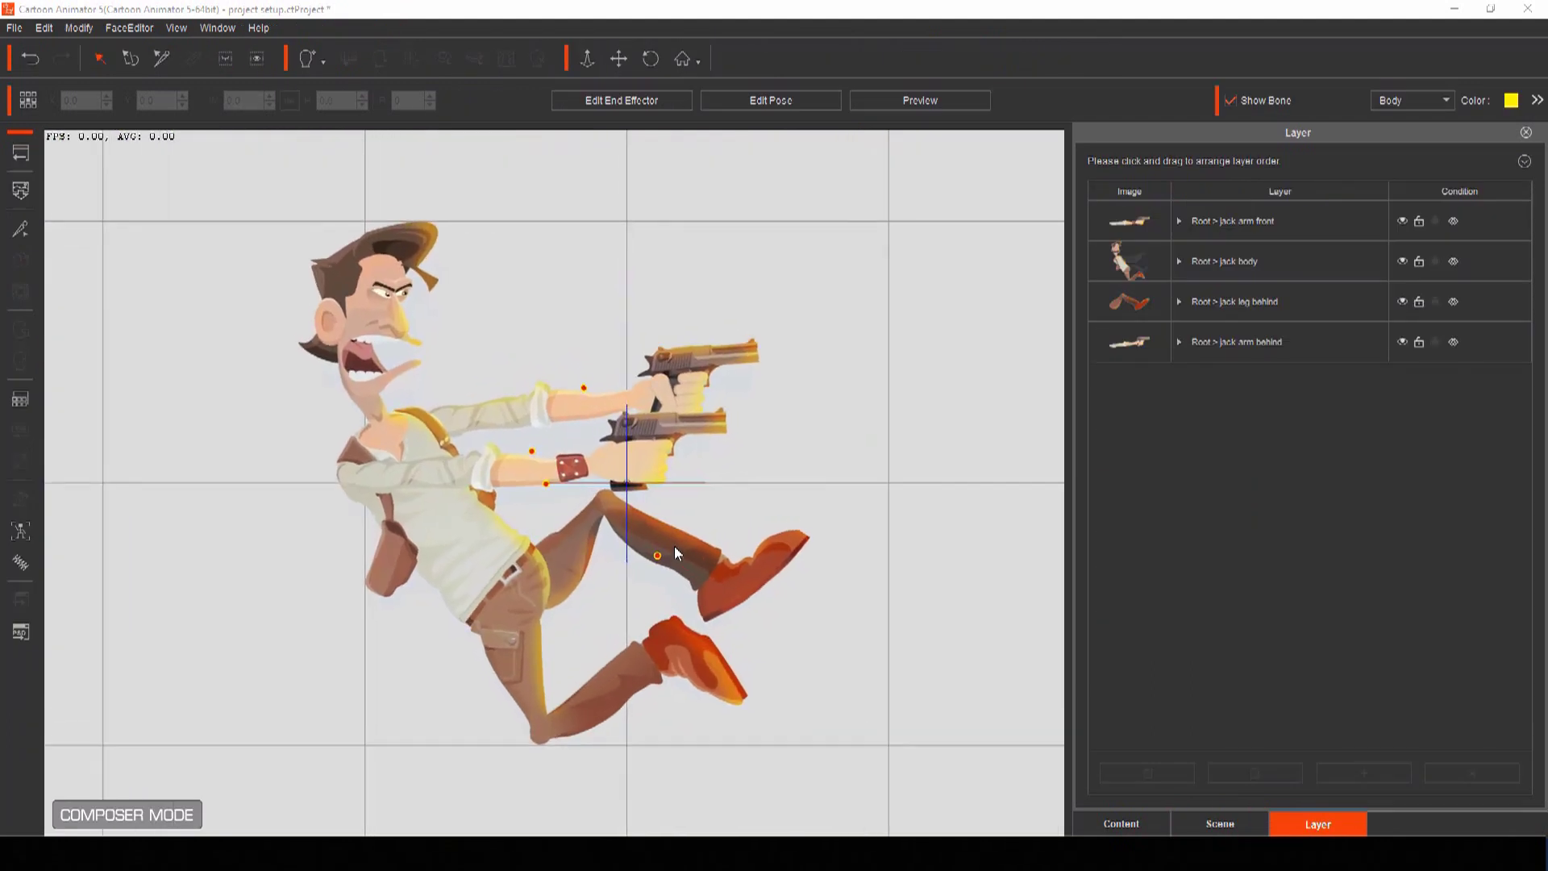
pyautogui.scroll(2, 676, 554)
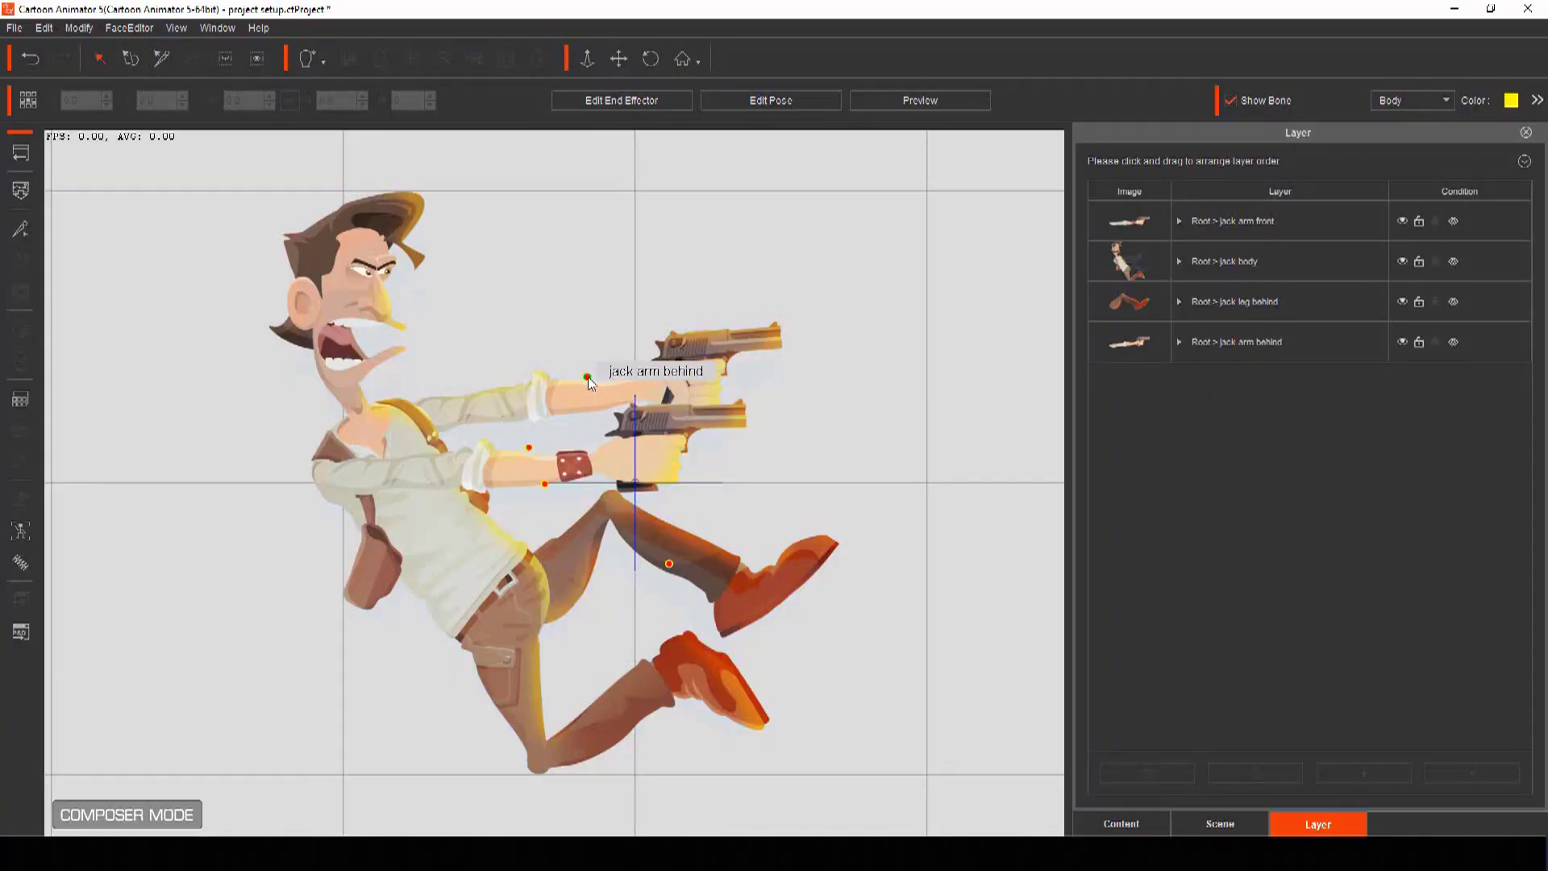
pyautogui.click(588, 378)
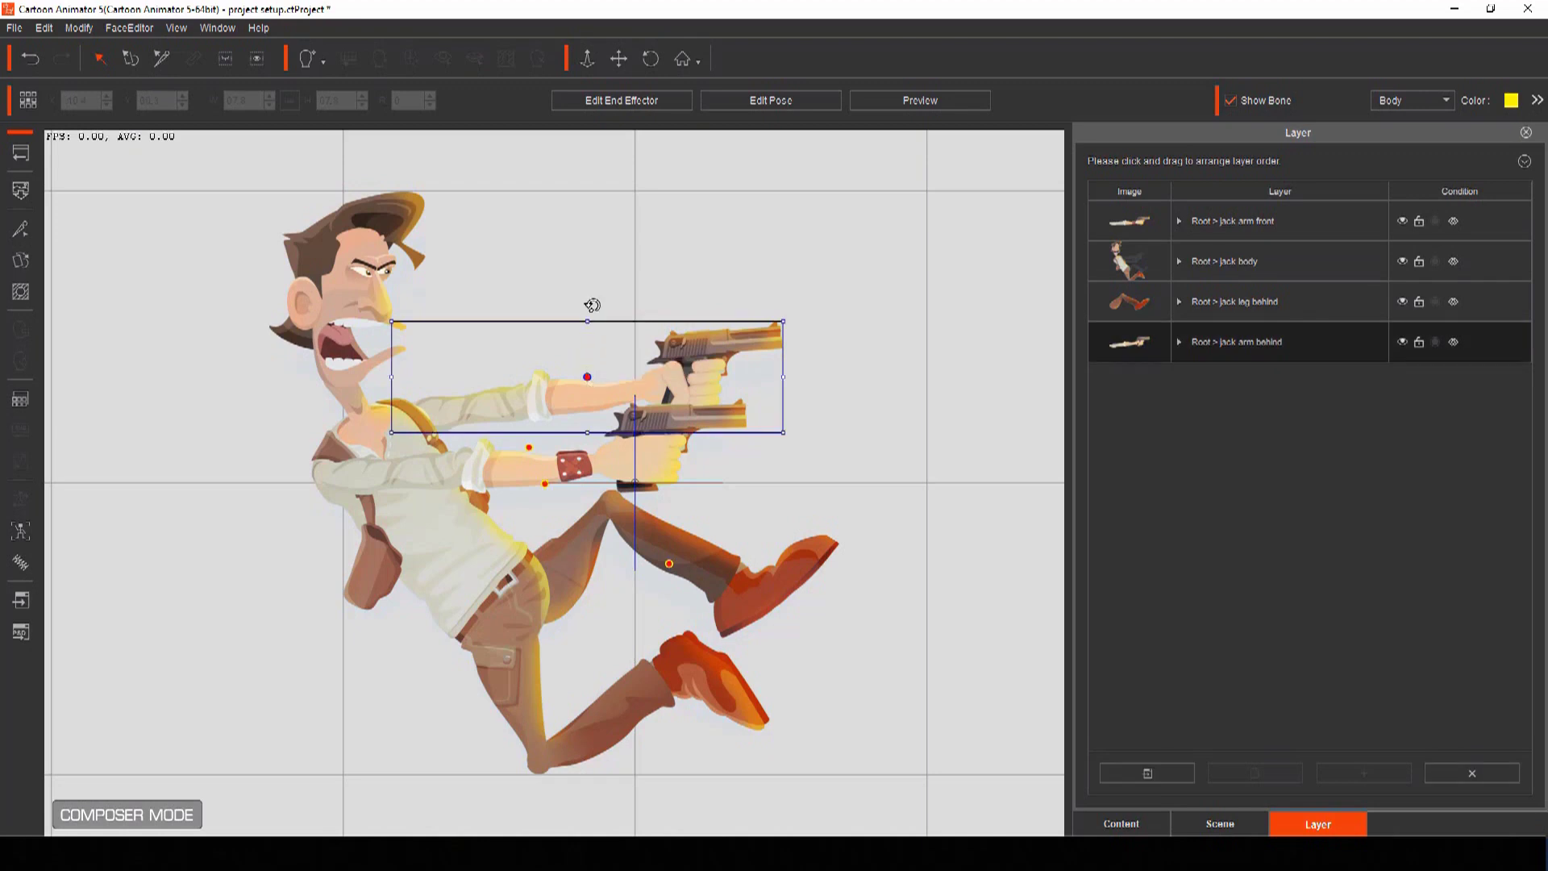
pyautogui.moveTo(593, 305)
pyautogui.mouseDown()
pyautogui.moveTo(515, 304)
pyautogui.moveTo(612, 307)
pyautogui.moveTo(598, 281)
pyautogui.moveTo(613, 314)
pyautogui.mouseUp()
# Step: Move both arm pivots to the shoulders and the body and back-leg pivots to the hip
pyautogui.click(162, 59)
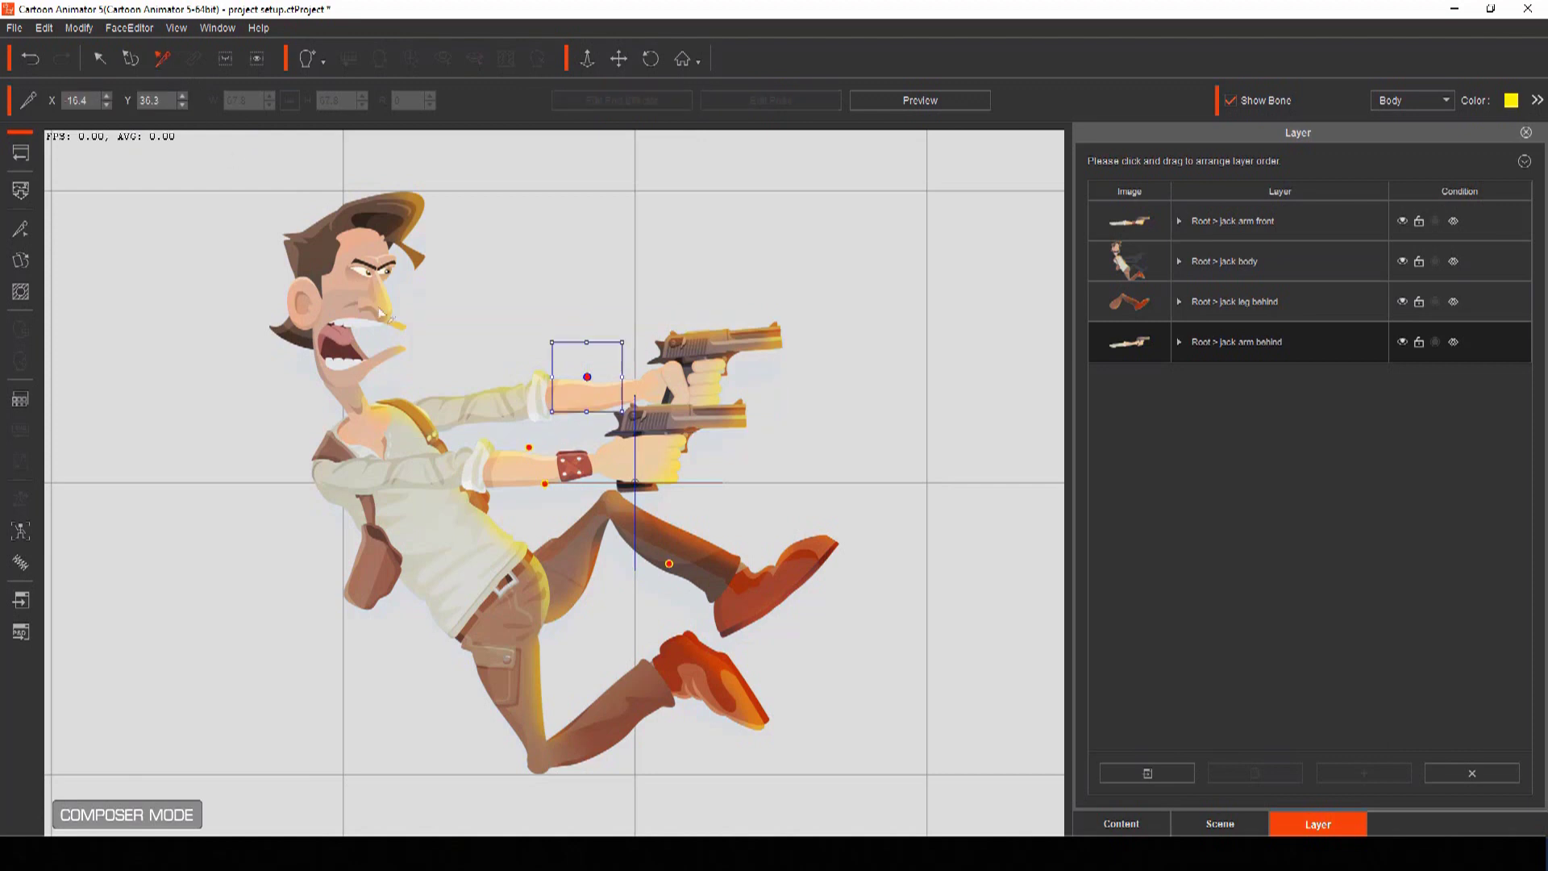
pyautogui.moveTo(599, 364); pyautogui.dragTo(418, 405)
pyautogui.click(532, 453)
pyautogui.moveTo(532, 453); pyautogui.dragTo(338, 475)
pyautogui.moveTo(545, 486); pyautogui.dragTo(506, 600)
pyautogui.click(684, 550)
pyautogui.moveTo(683, 550); pyautogui.dragTo(551, 583)
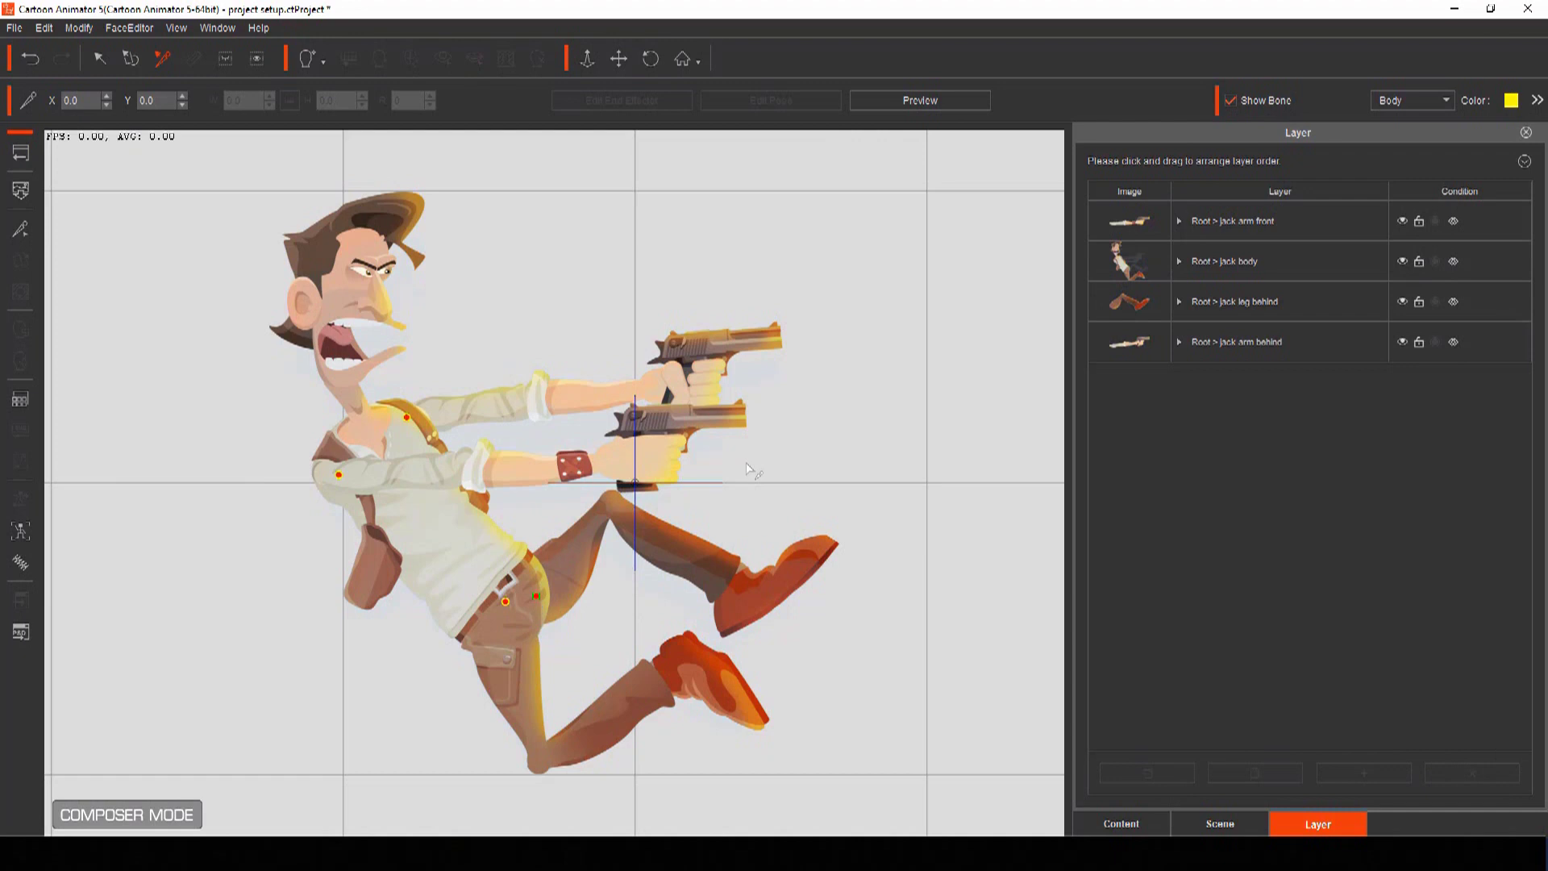
pyautogui.scroll(3, 492, 574)
pyautogui.click(492, 574)
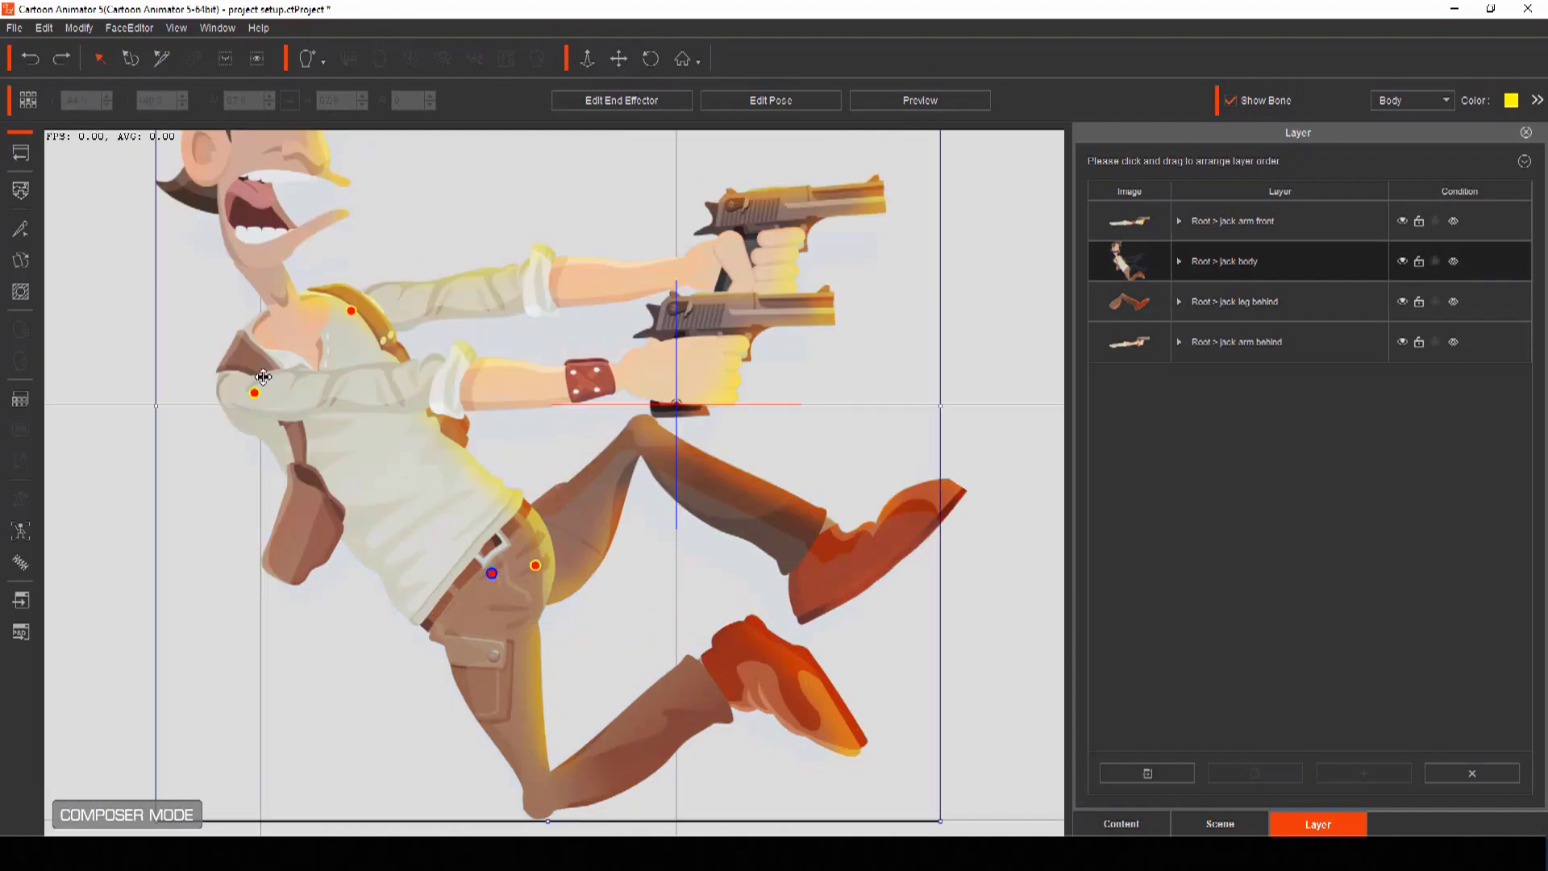
# Step: In the Bone Editor, add a new bone running from the hip up to the chest
pyautogui.click(20, 231)
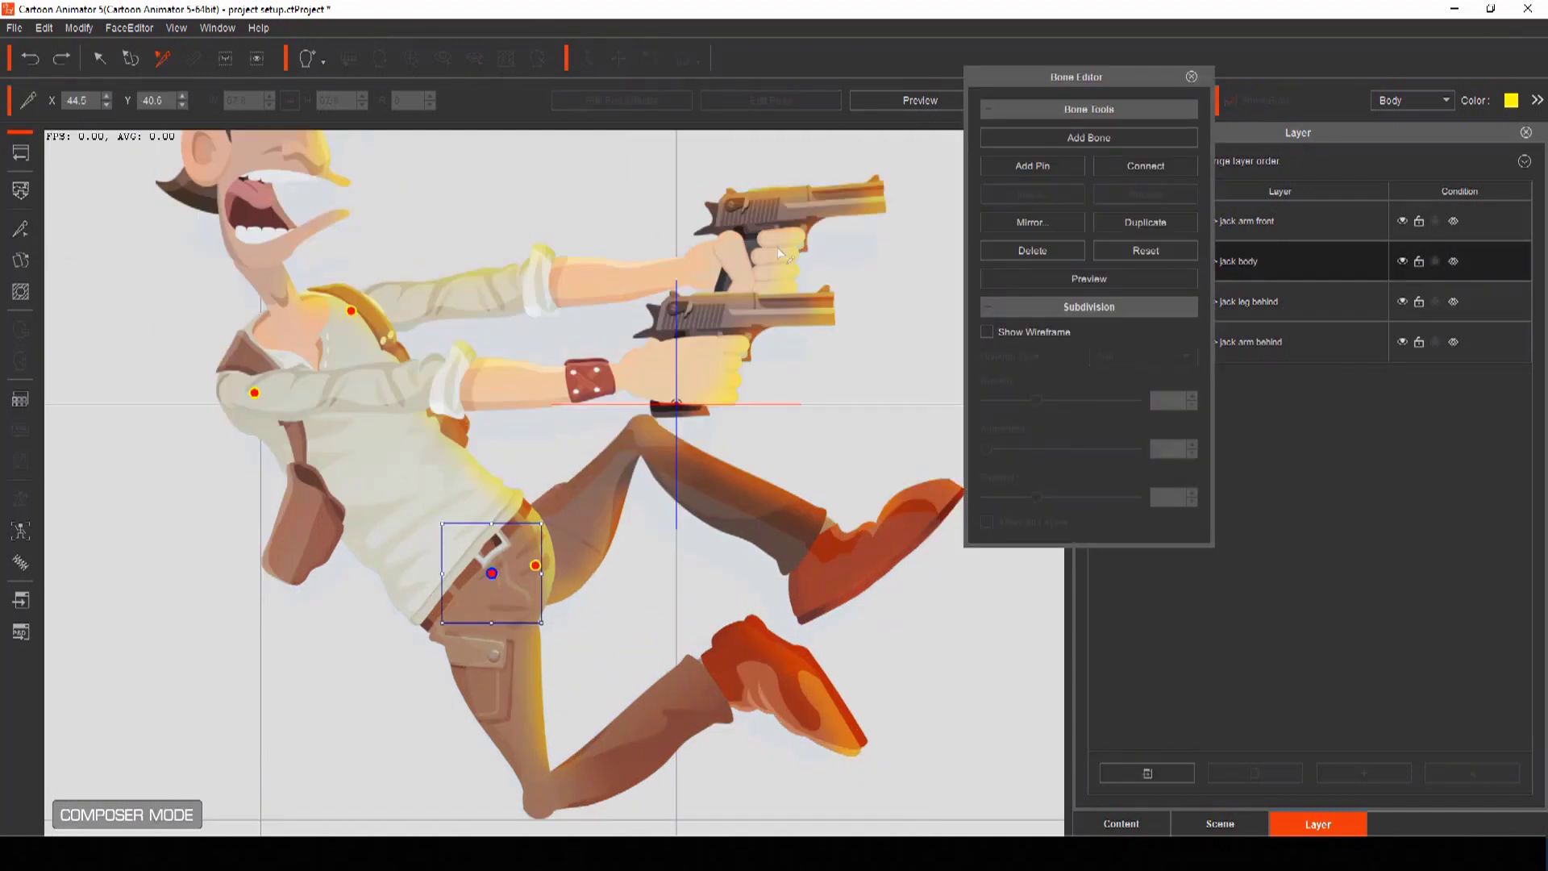
pyautogui.click(1045, 138)
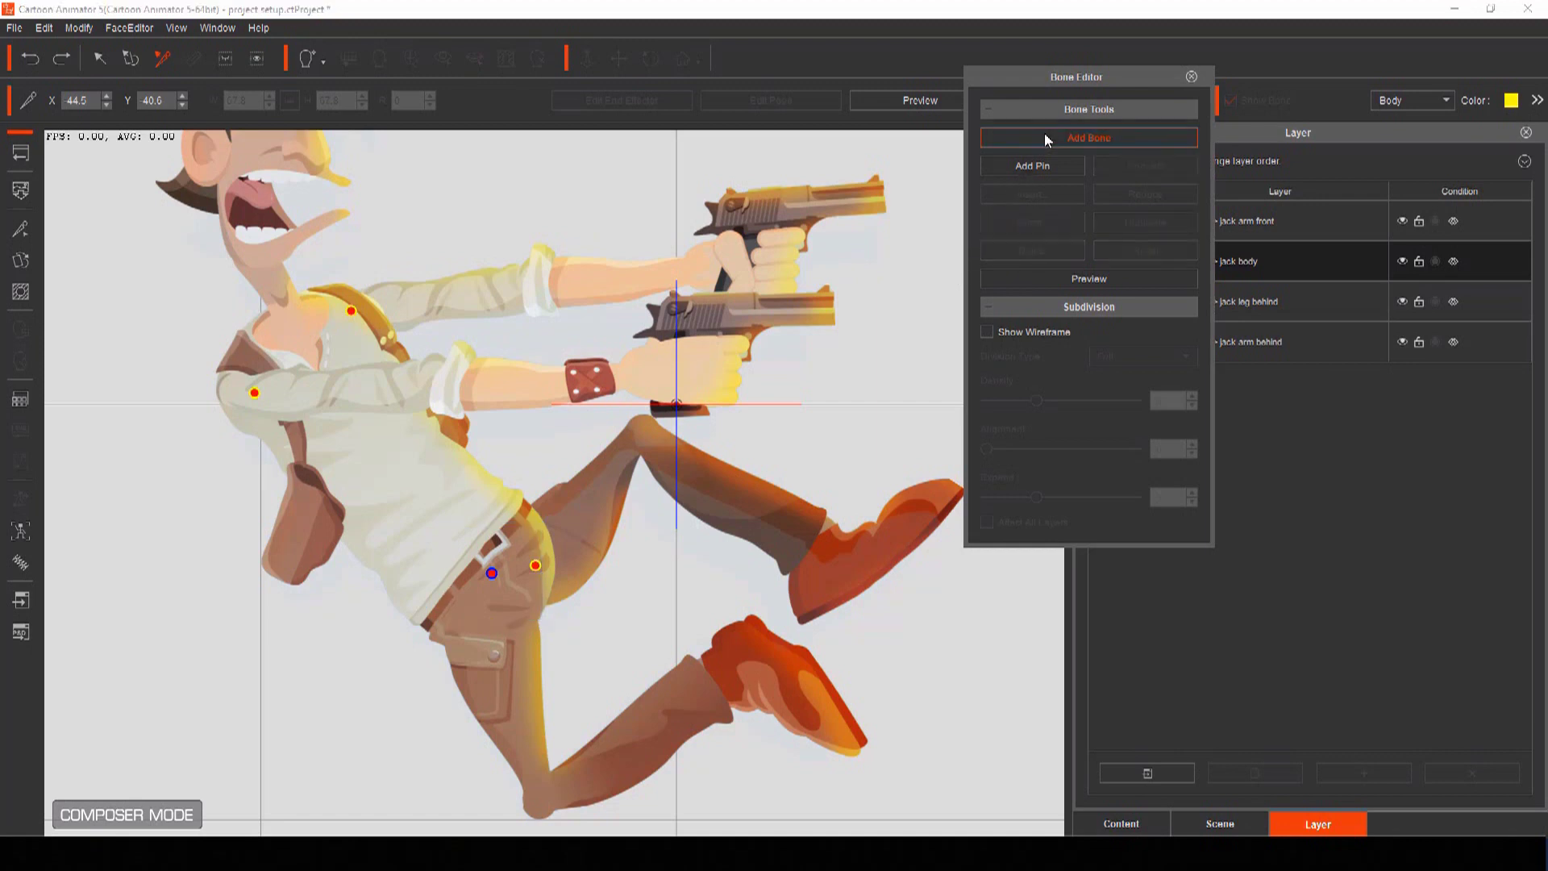
pyautogui.click(409, 456)
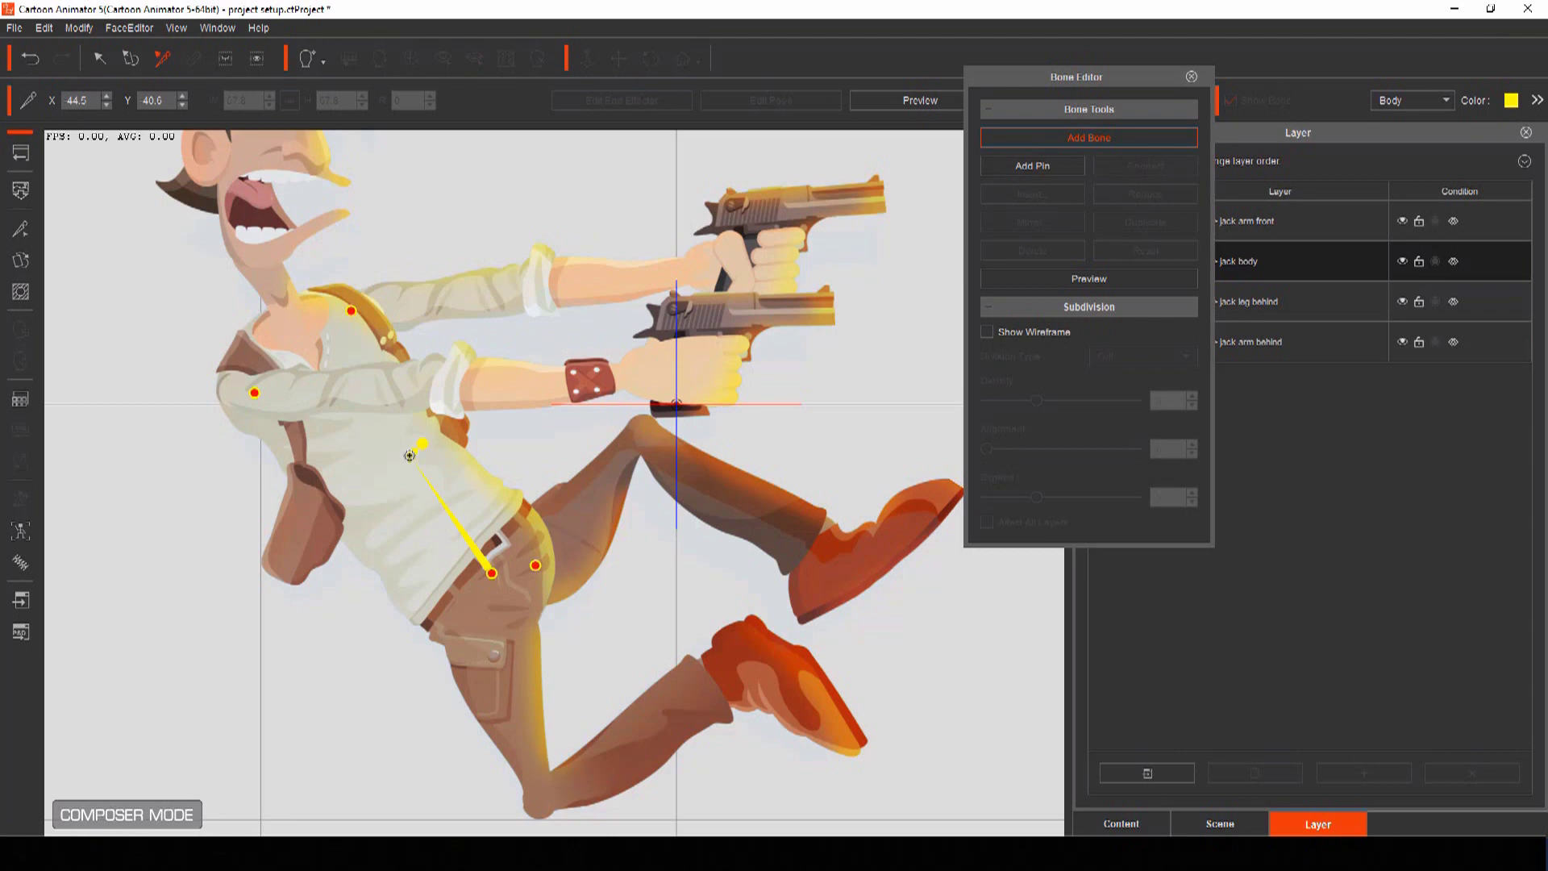
pyautogui.rightClick(409, 455)
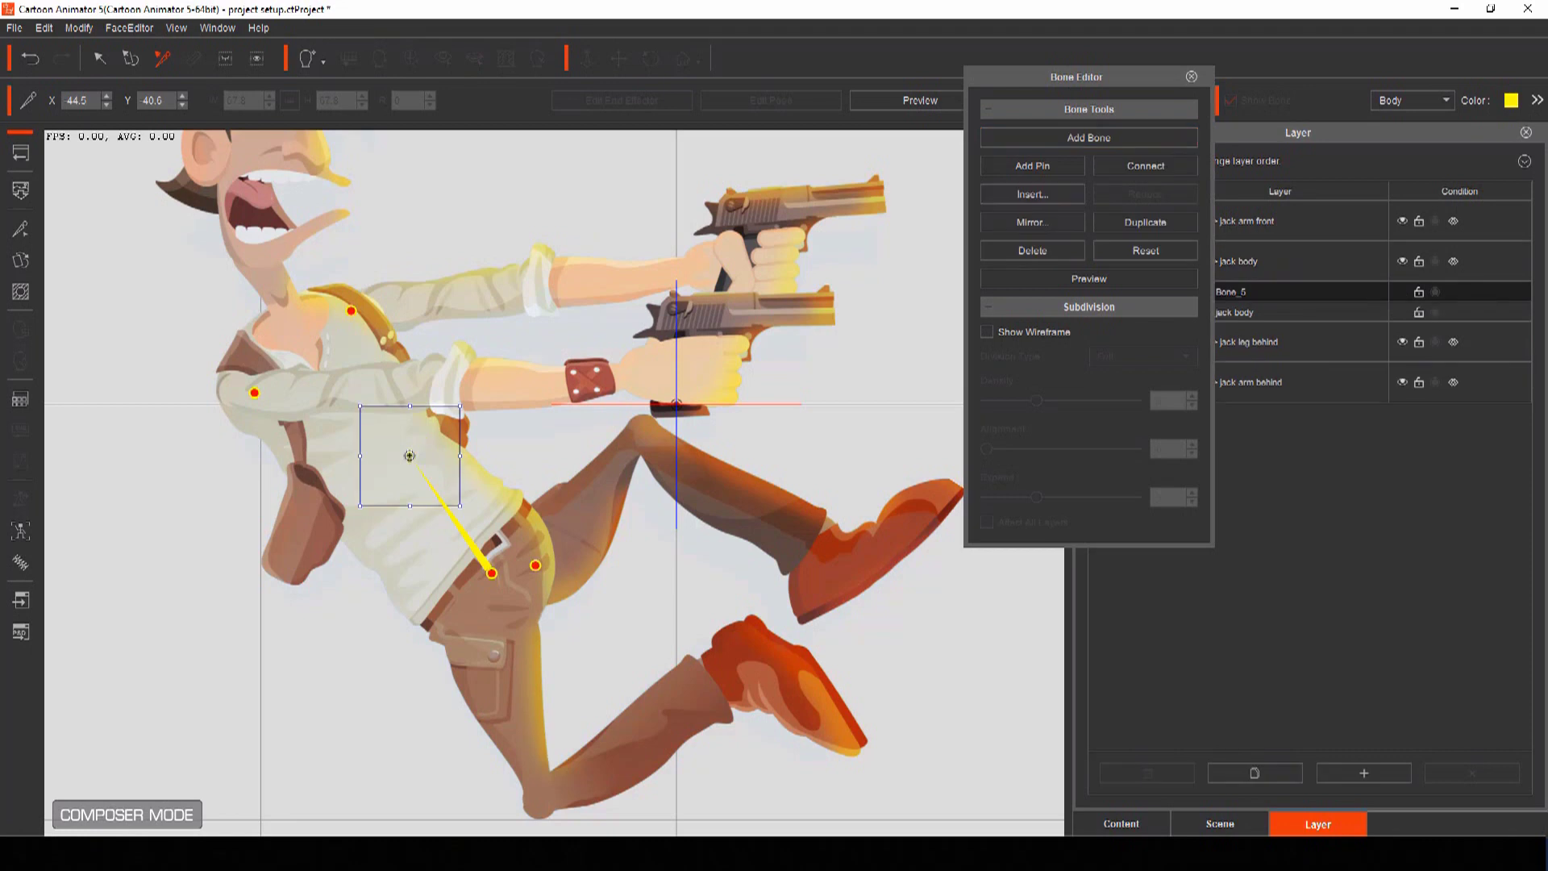
# Step: Connect both arm pins to the chest joint and the back leg pin to the hip bone
pyautogui.click(352, 312)
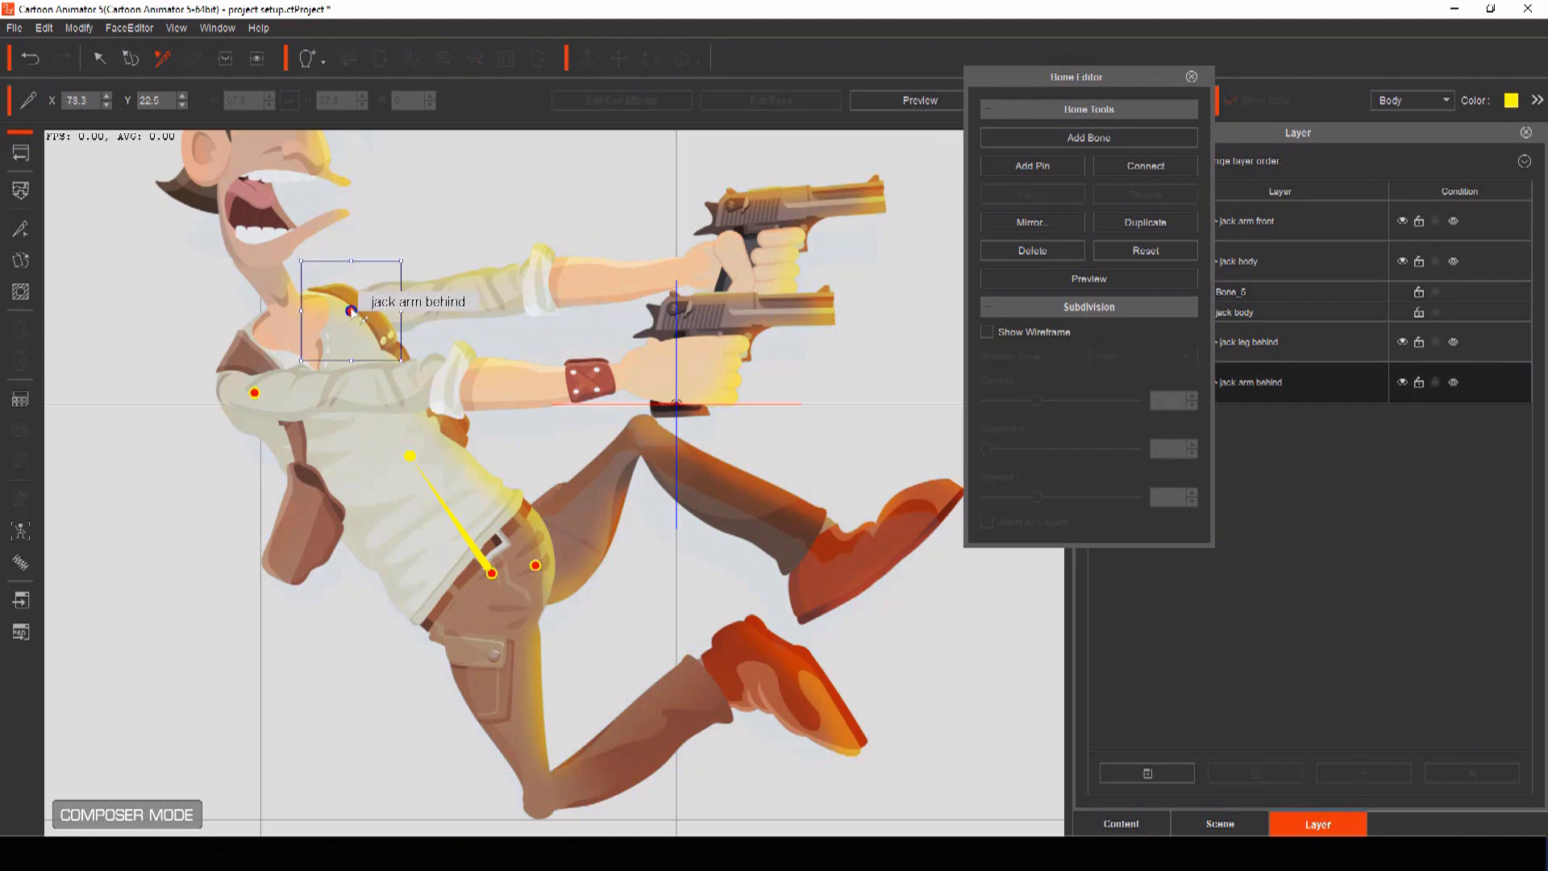
pyautogui.click(1149, 165)
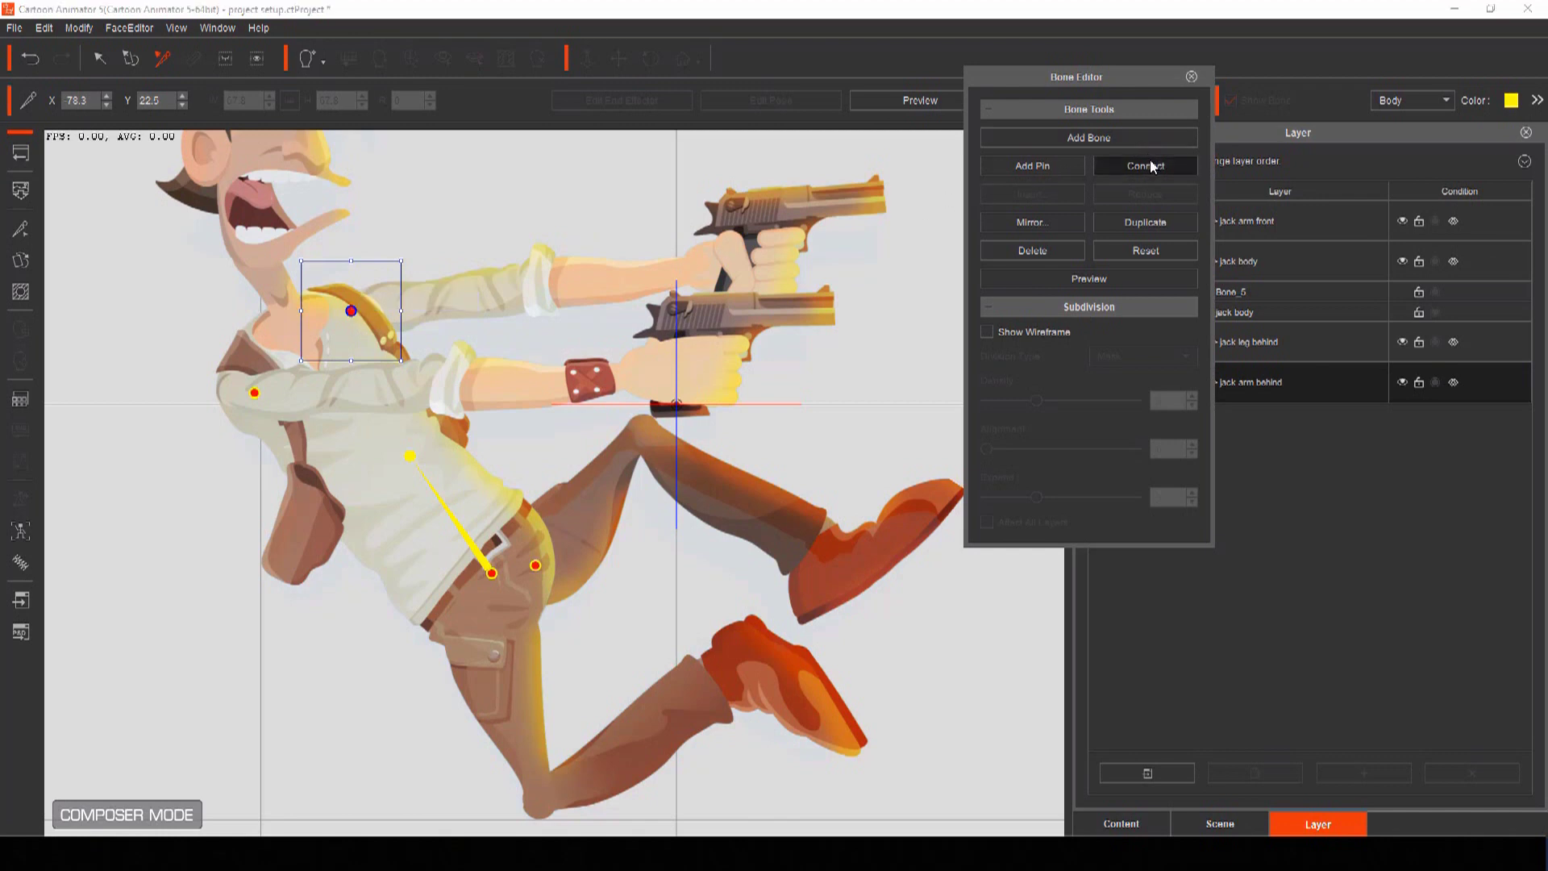
pyautogui.click(411, 457)
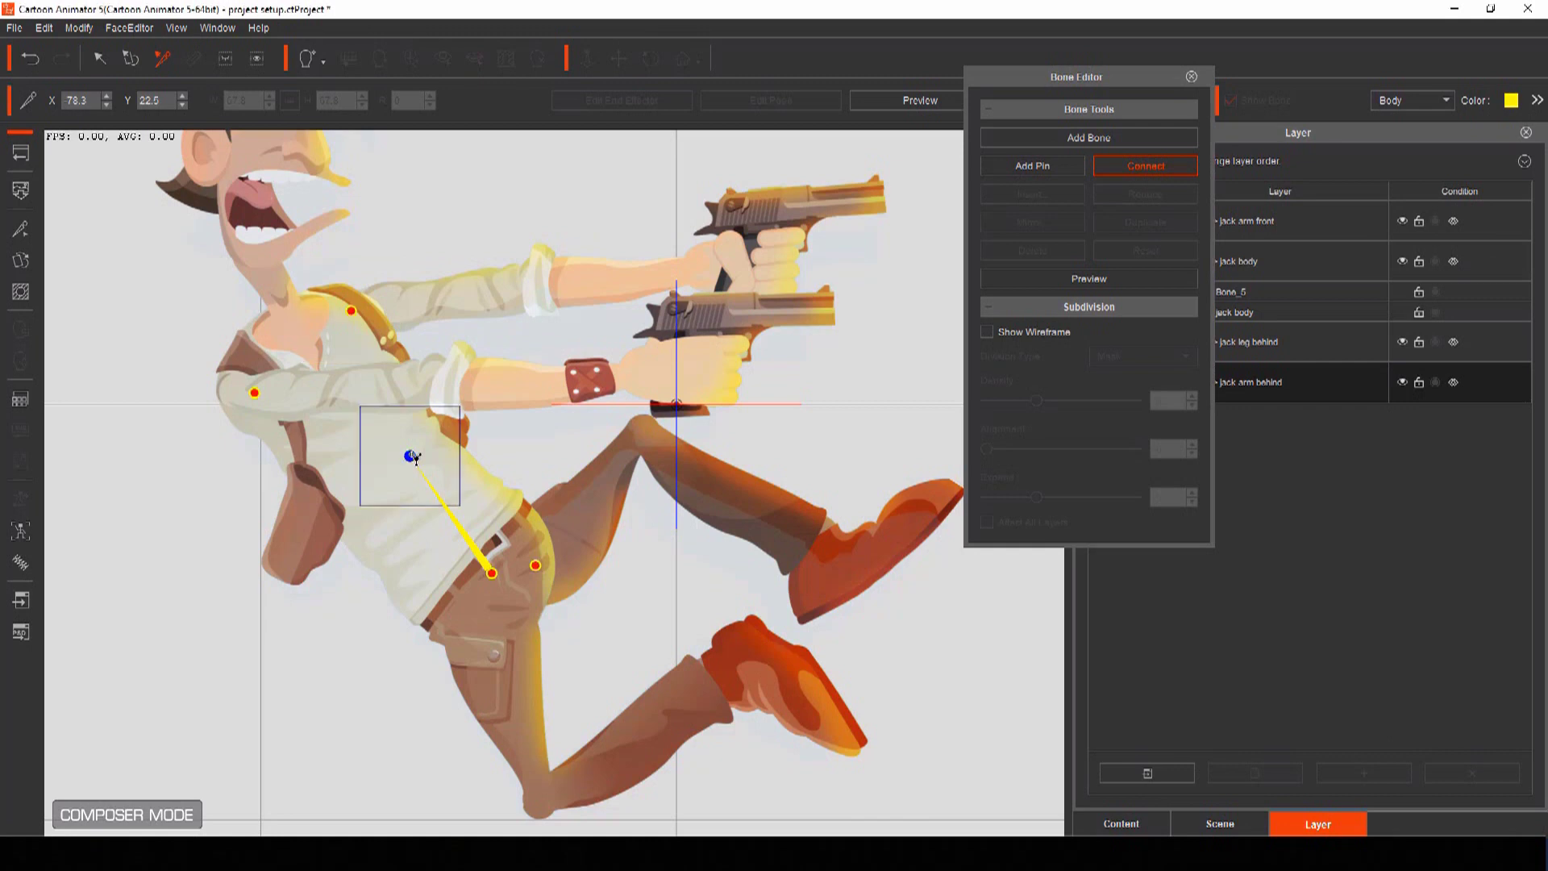
pyautogui.click(255, 393)
pyautogui.click(1137, 171)
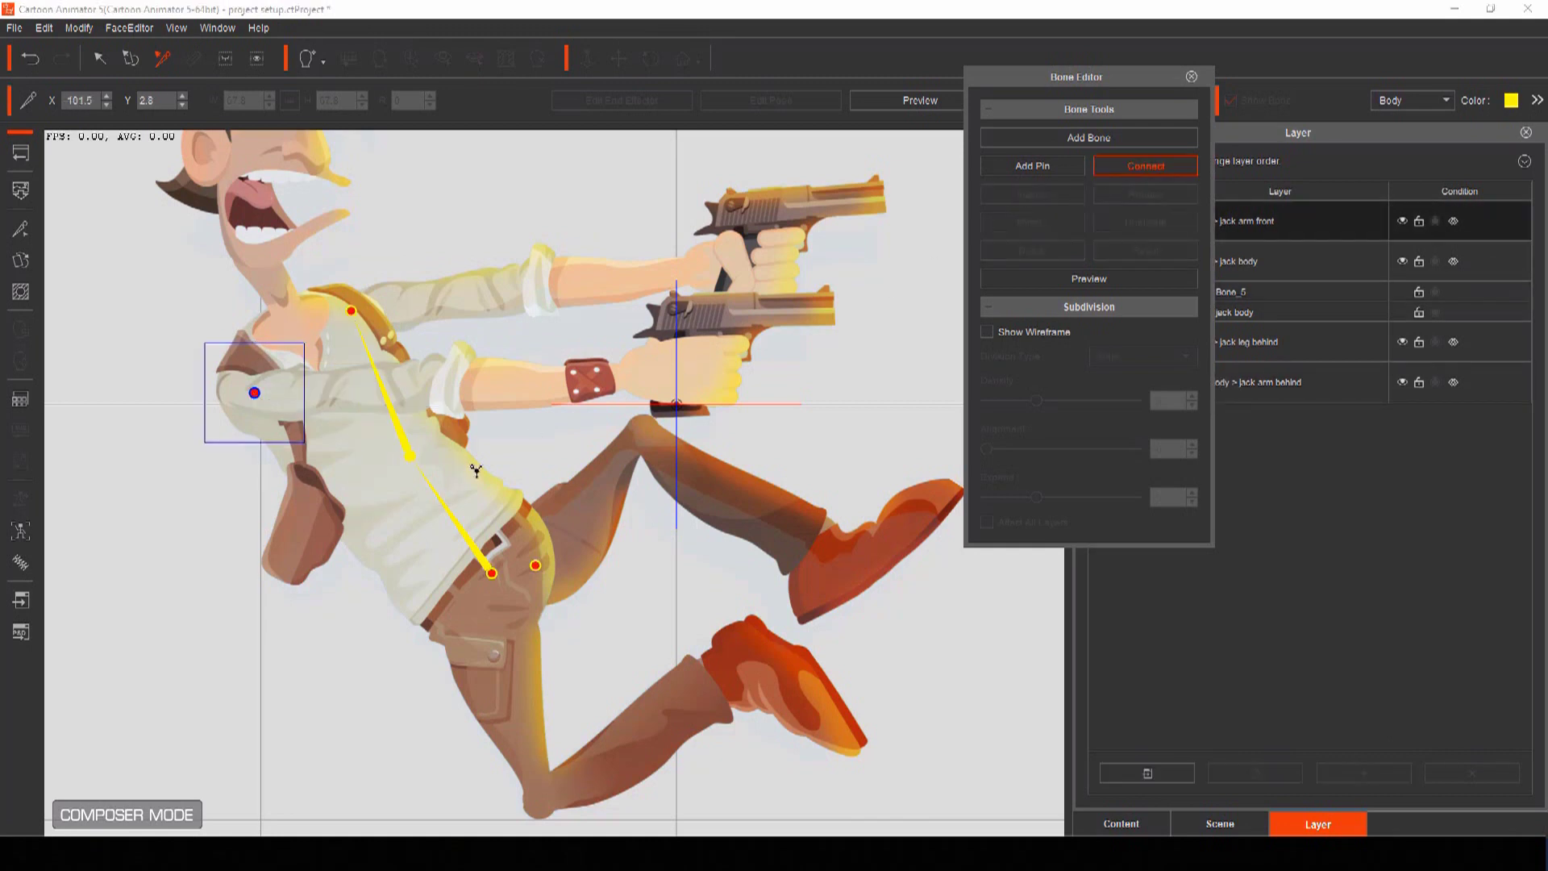
pyautogui.click(410, 457)
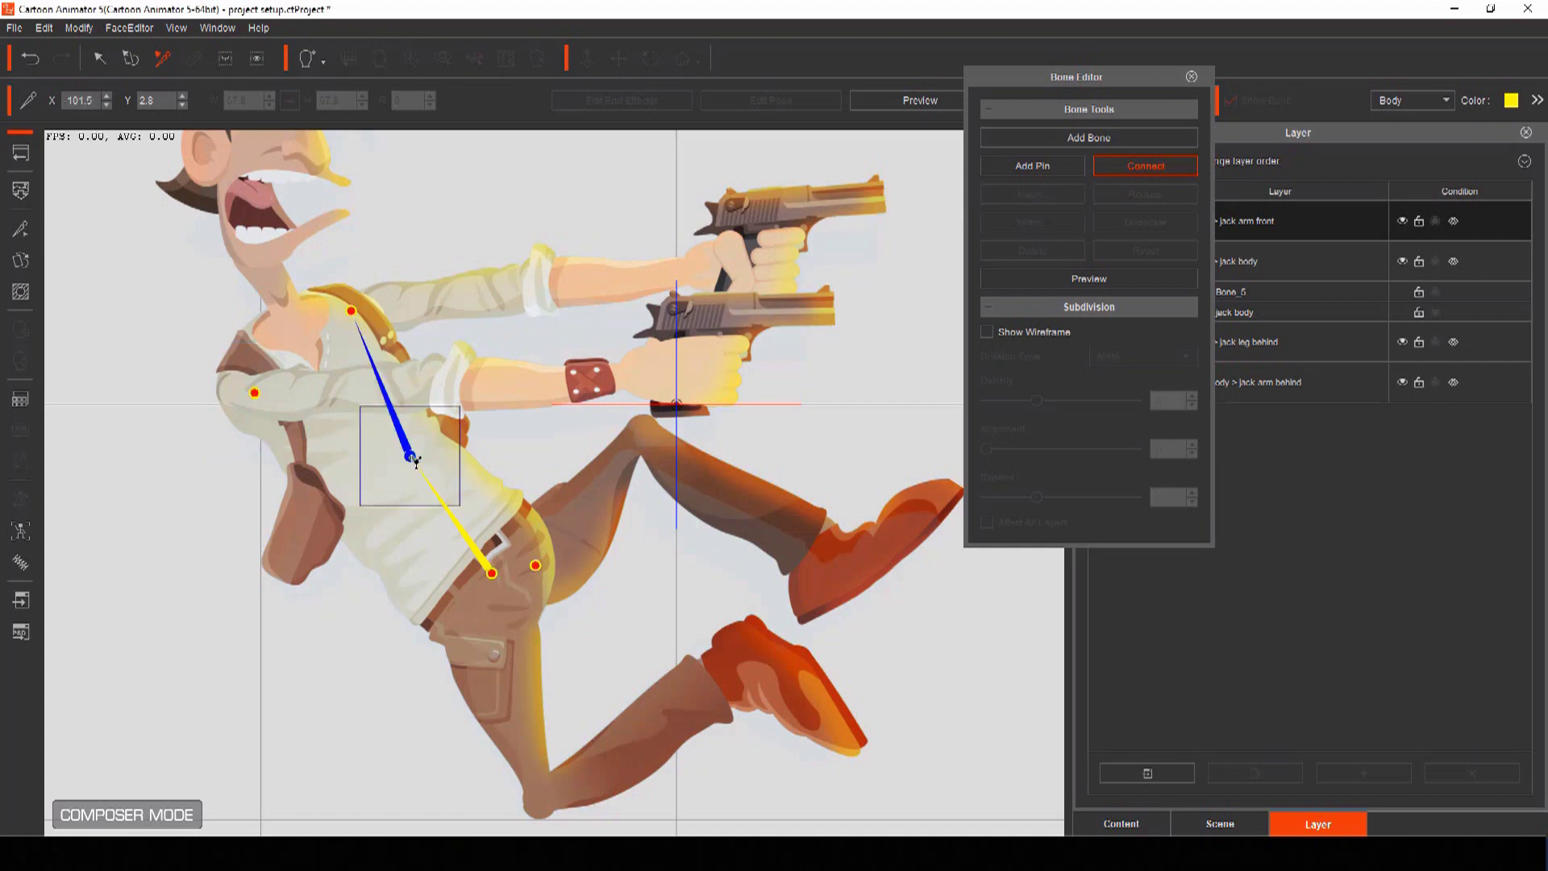
pyautogui.click(535, 565)
pyautogui.click(1142, 165)
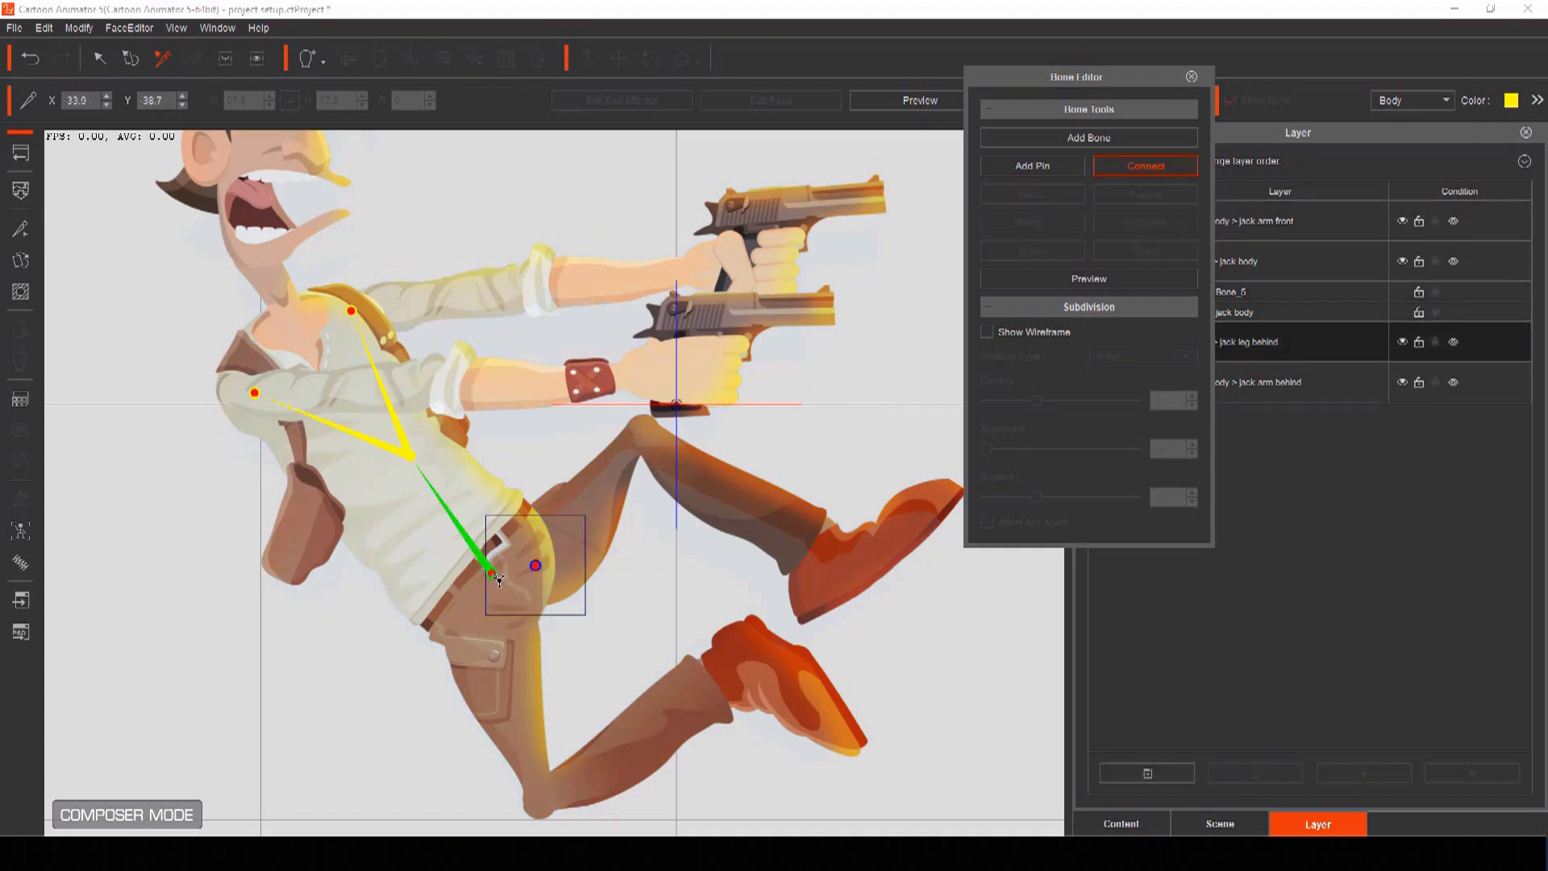
pyautogui.click(464, 533)
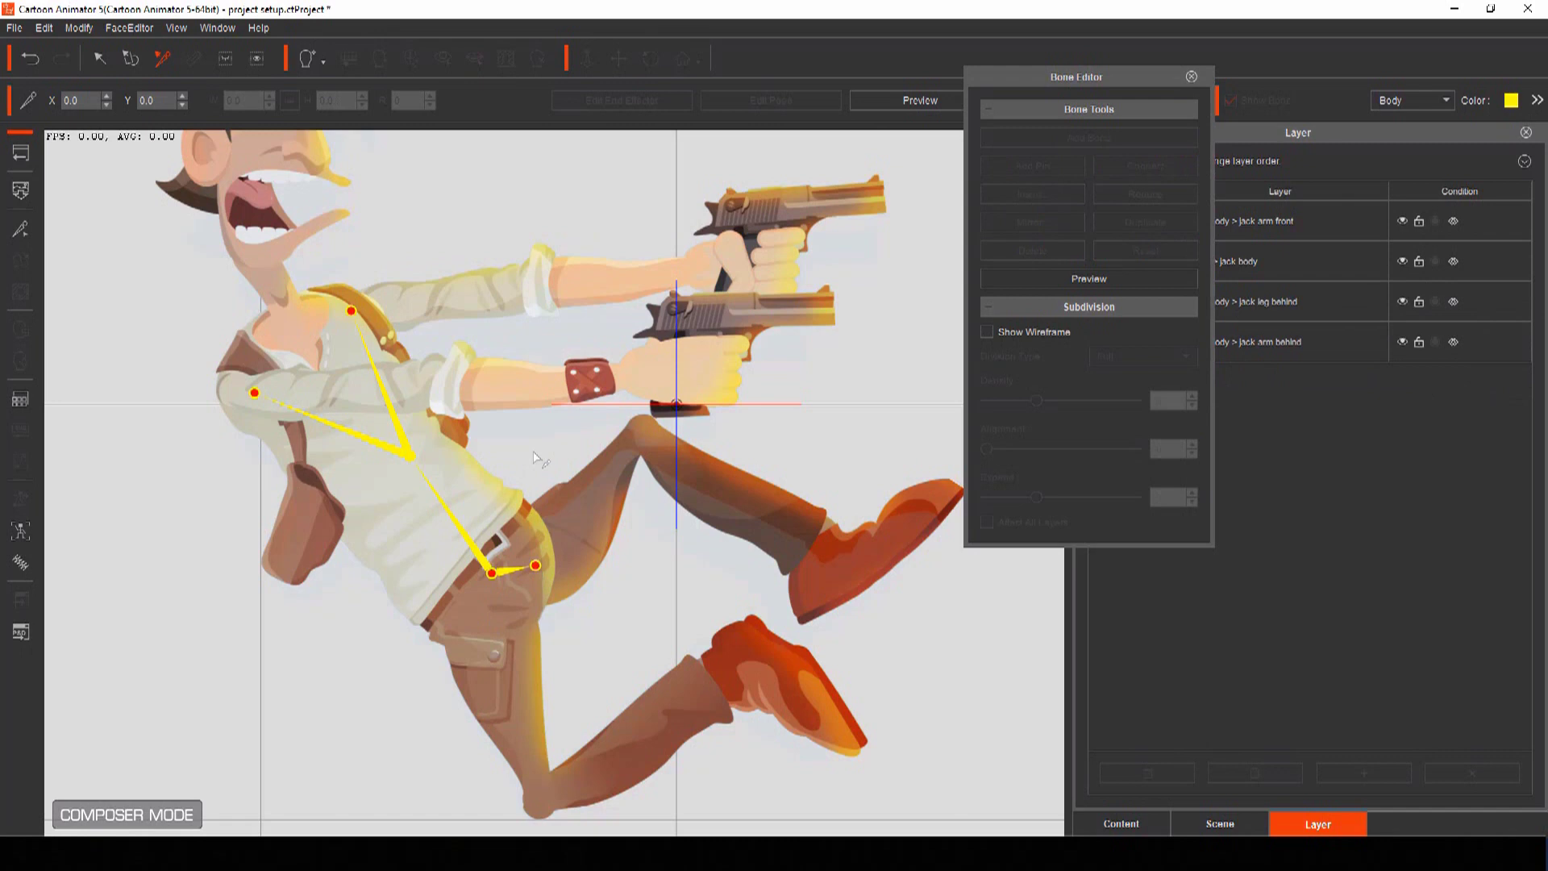
# Step: Preview the rig by rotating the back arm, bending the chest bone, and selecting the front leg
pyautogui.click(1061, 283)
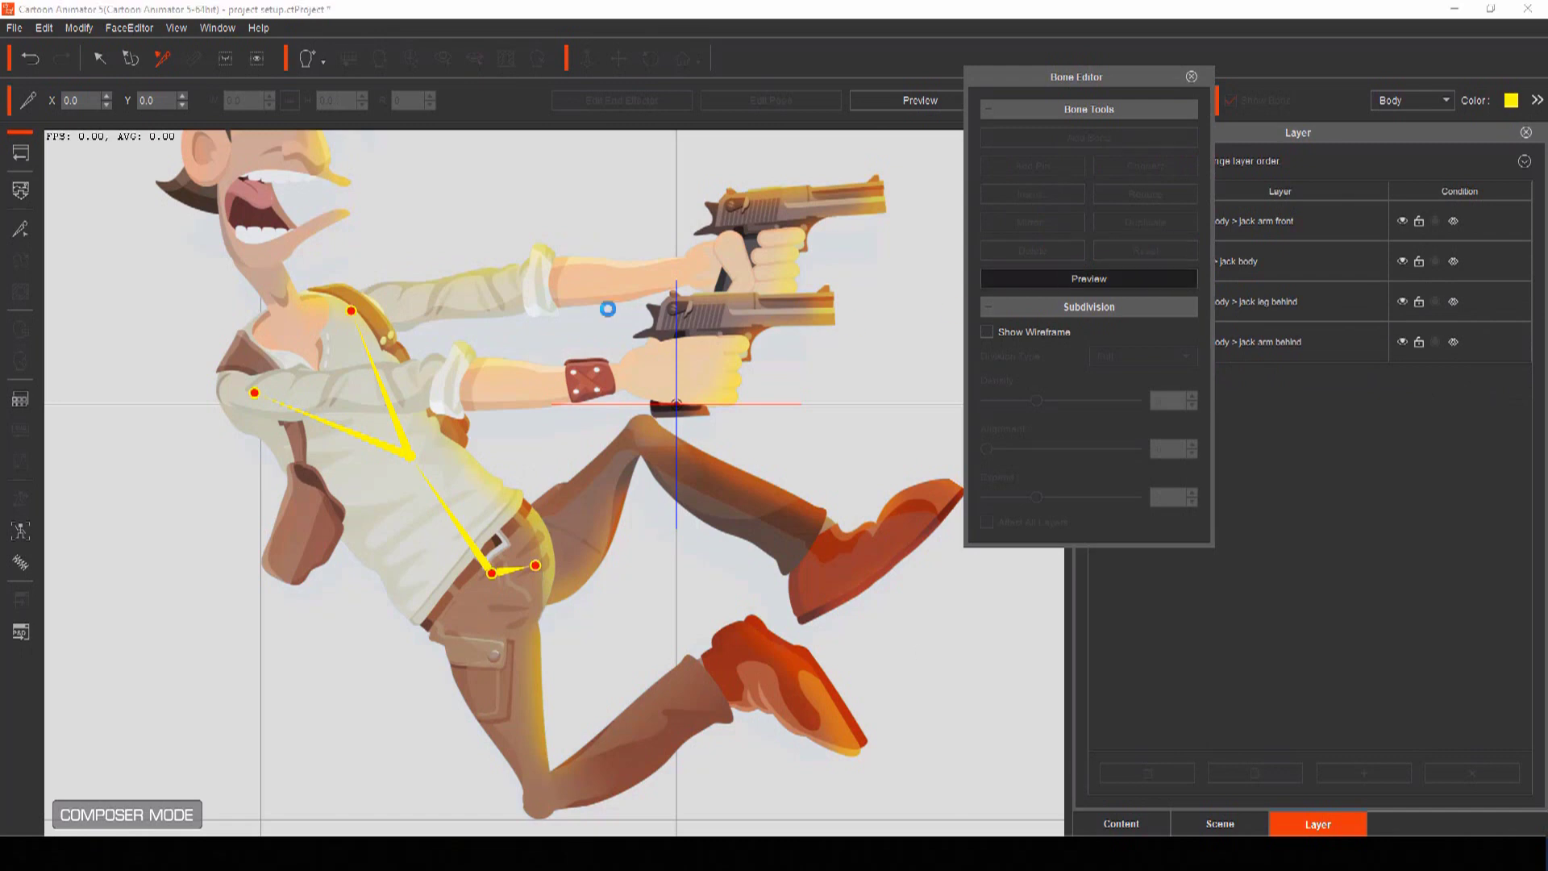
pyautogui.click(351, 311)
pyautogui.moveTo(421, 307)
pyautogui.mouseDown()
pyautogui.moveTo(426, 293)
pyautogui.moveTo(427, 306)
pyautogui.mouseUp()
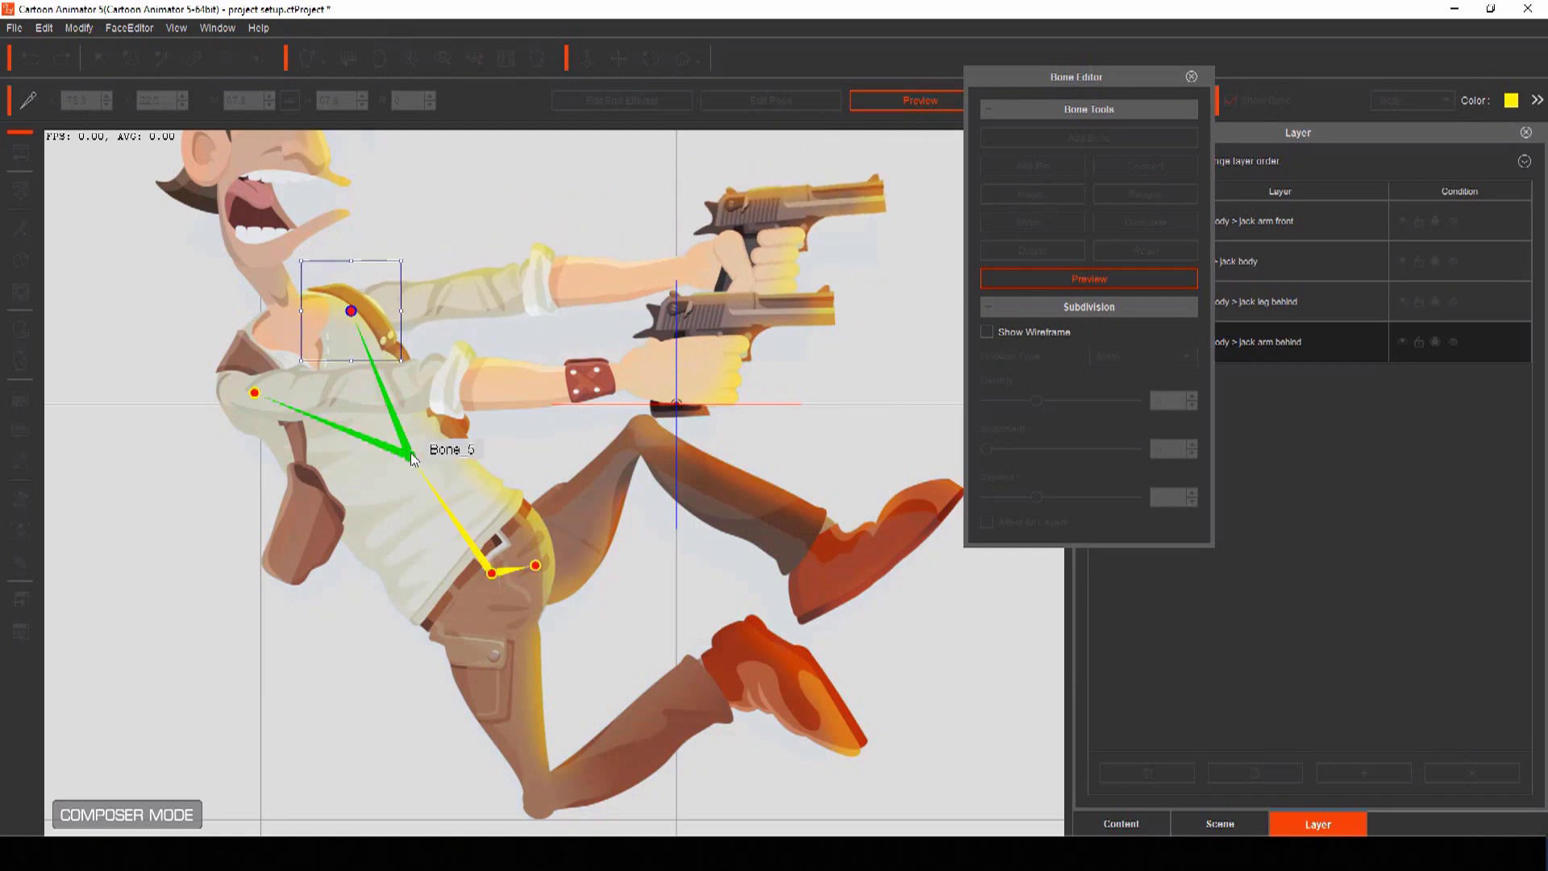
pyautogui.click(435, 453)
pyautogui.moveTo(435, 453); pyautogui.dragTo(490, 454)
pyautogui.click(537, 565)
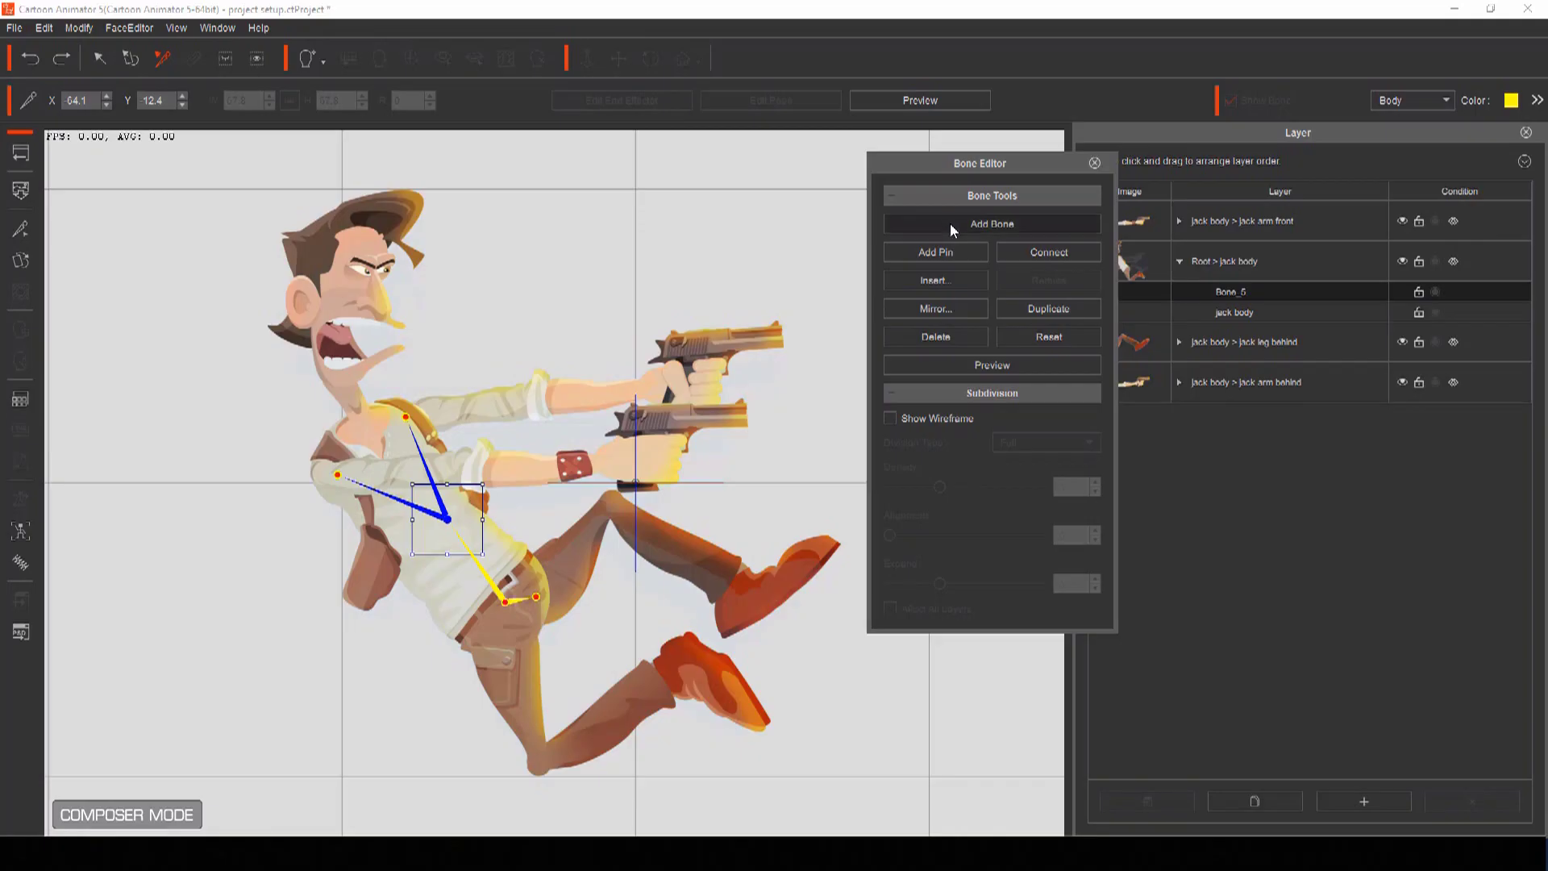
# Step: Add bones from chest to neck, along the front arm, and down the leg to the toe
pyautogui.click(948, 226)
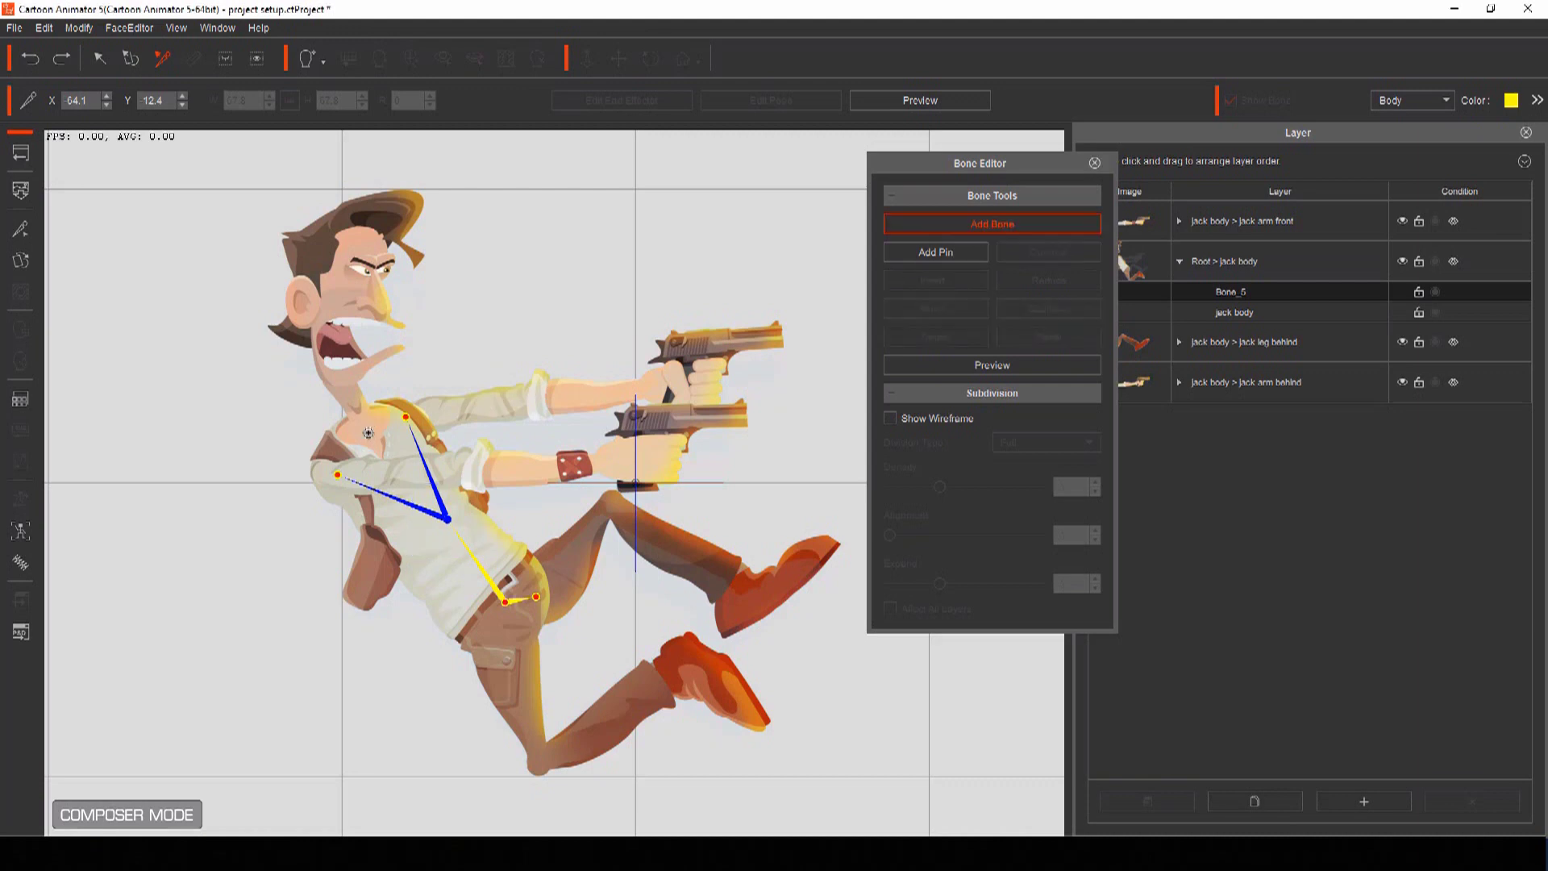
pyautogui.moveTo(370, 435); pyautogui.dragTo(339, 374)
pyautogui.click(632, 394)
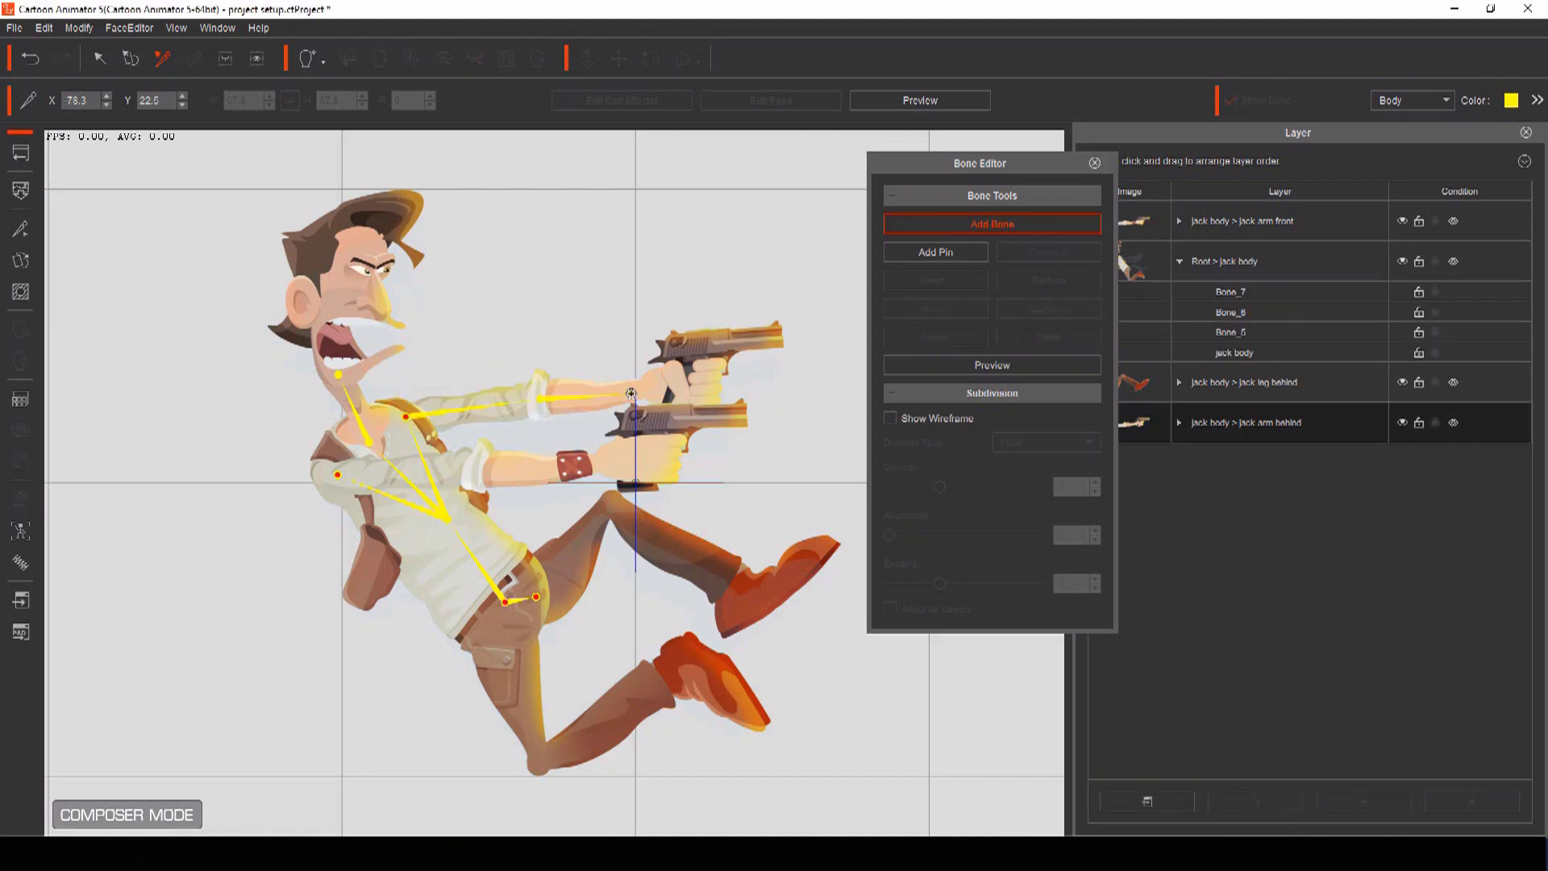
pyautogui.click(536, 597)
pyautogui.click(610, 509)
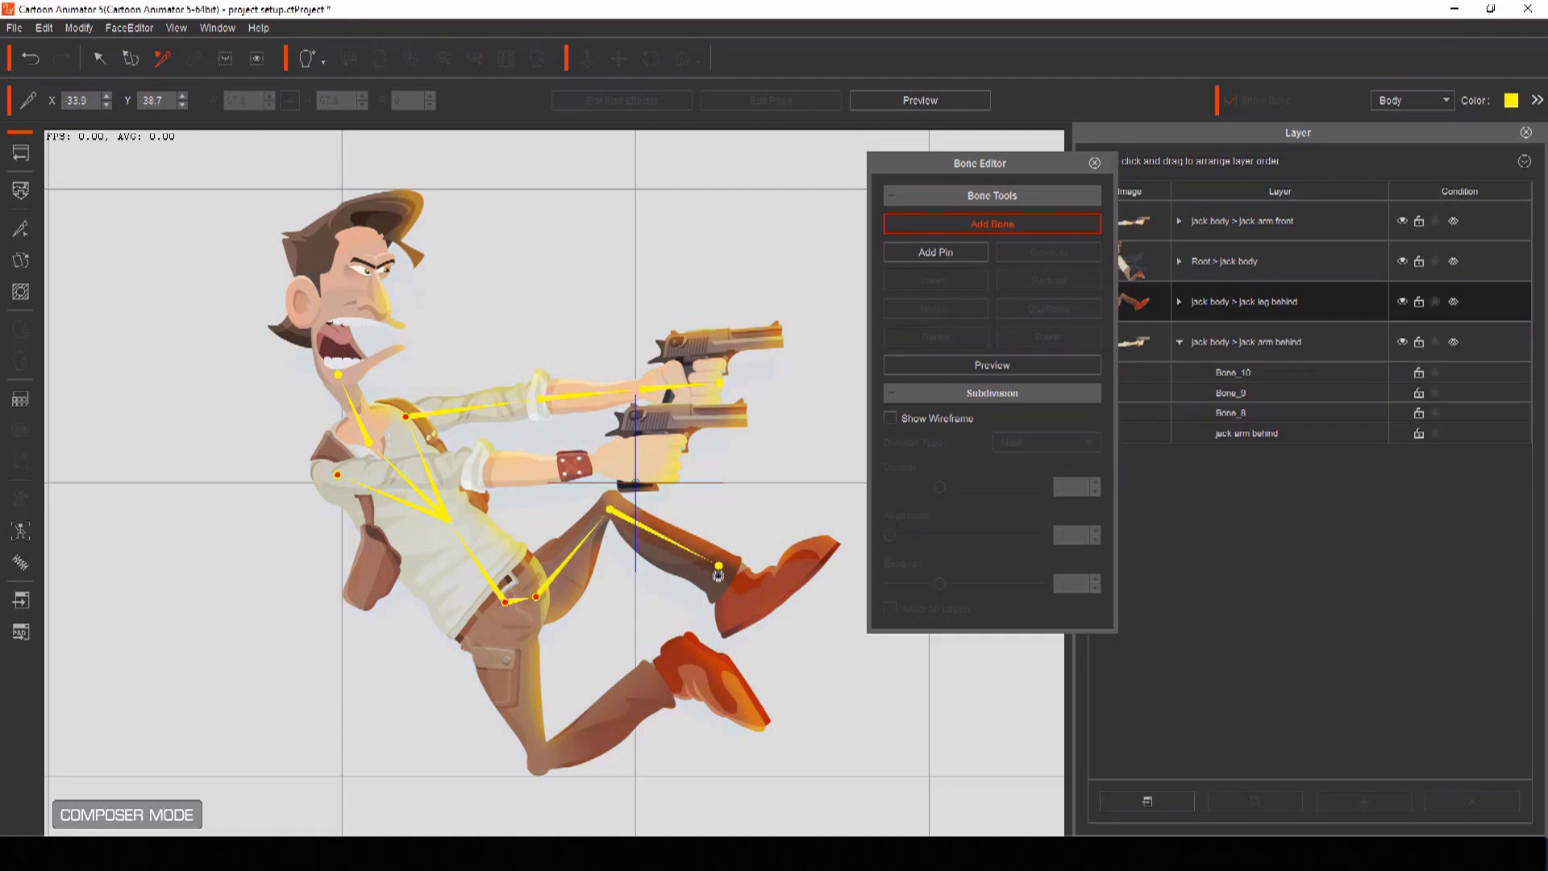
pyautogui.click(817, 550)
pyautogui.click(505, 601)
pyautogui.click(536, 760)
pyautogui.click(671, 680)
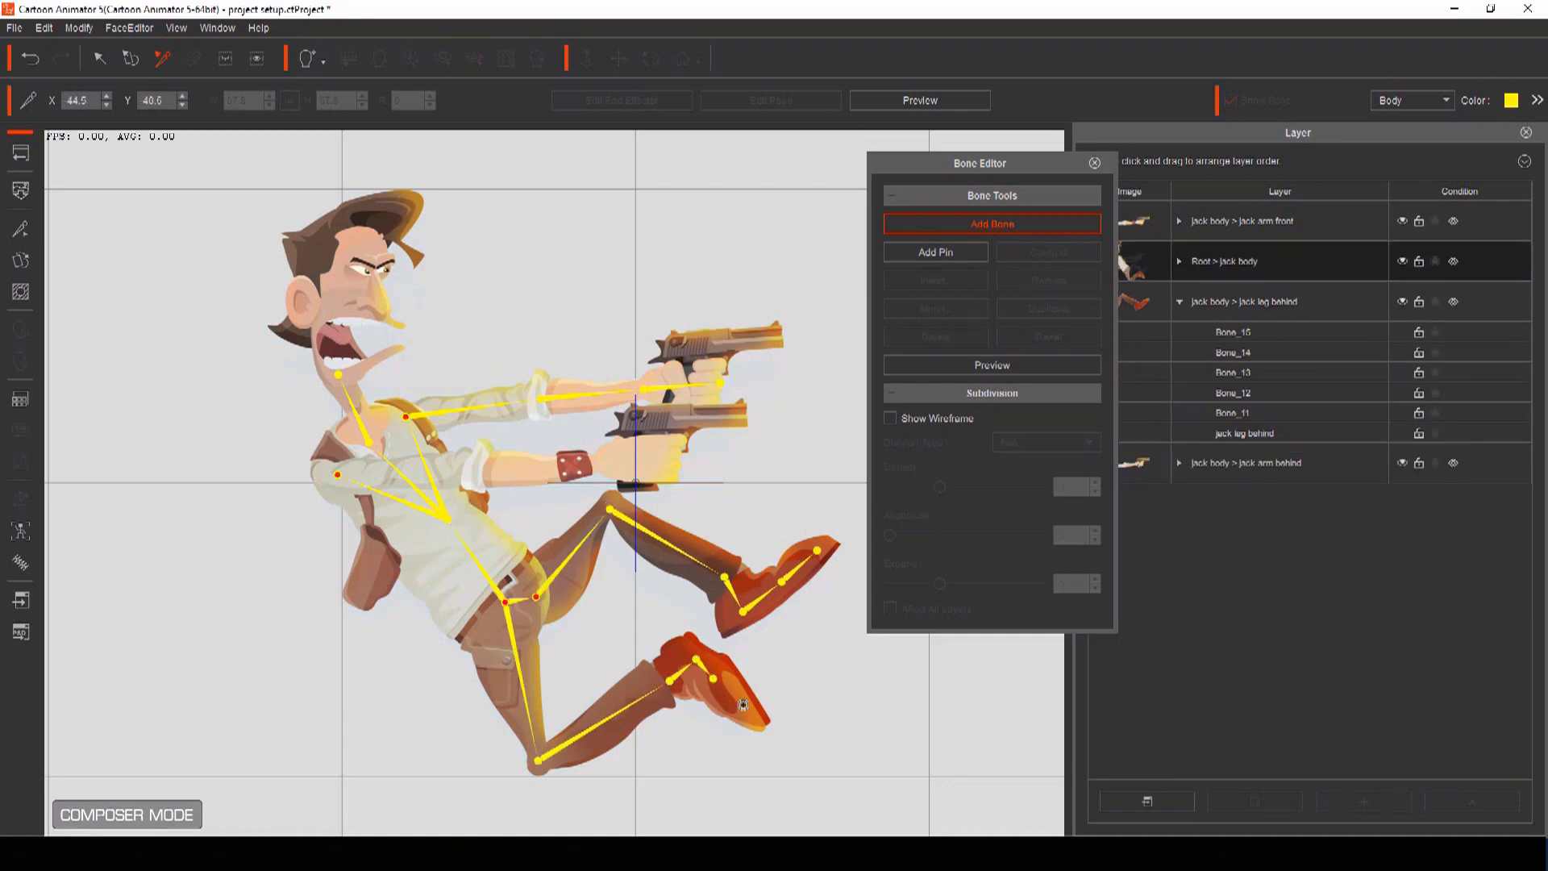
# Step: Draw a bone chain along the back arm through elbow and wrist to the hand
pyautogui.click(757, 720)
pyautogui.click(337, 474)
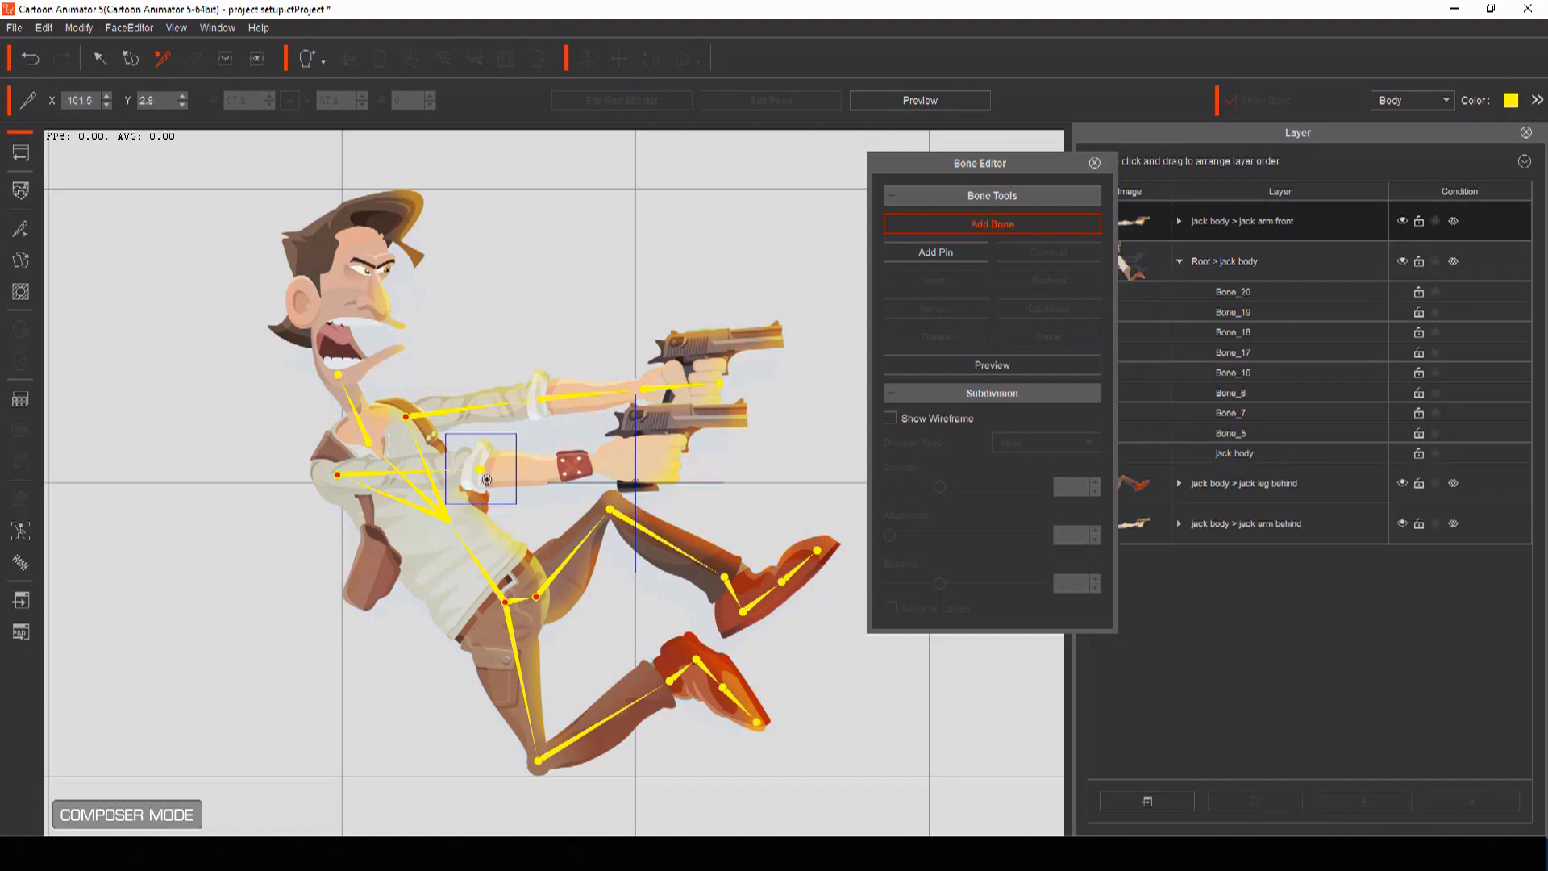
pyautogui.click(479, 468)
pyautogui.click(592, 465)
pyautogui.click(666, 460)
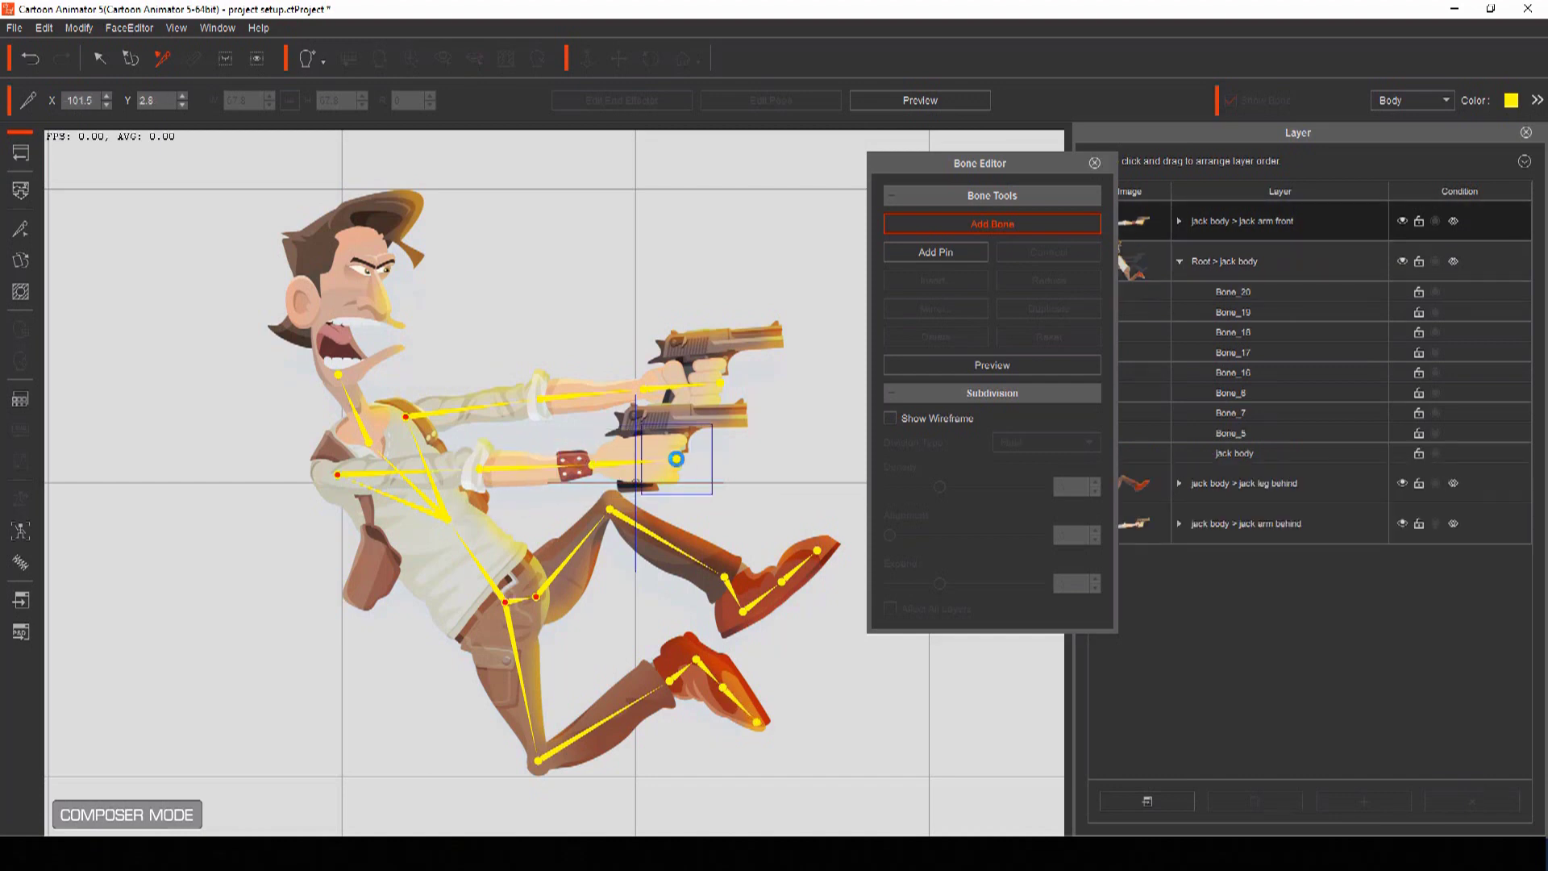
pyautogui.rightClick(677, 456)
# Step: Show the mesh wireframe and set Density and Expand both to 9
pyautogui.click(957, 405)
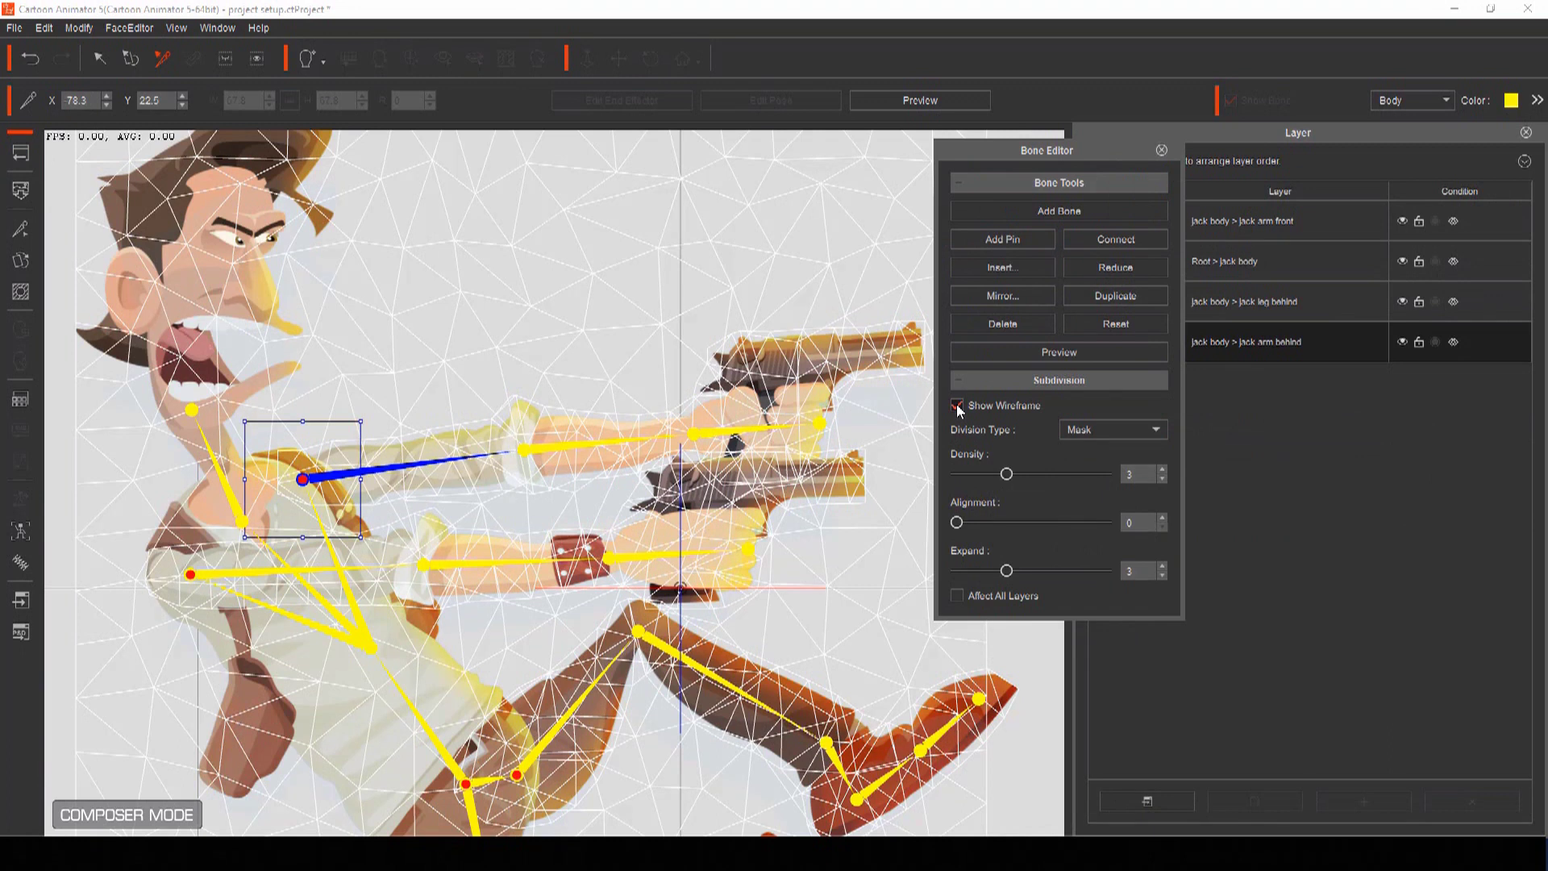
pyautogui.write('9')
pyautogui.press('Return')
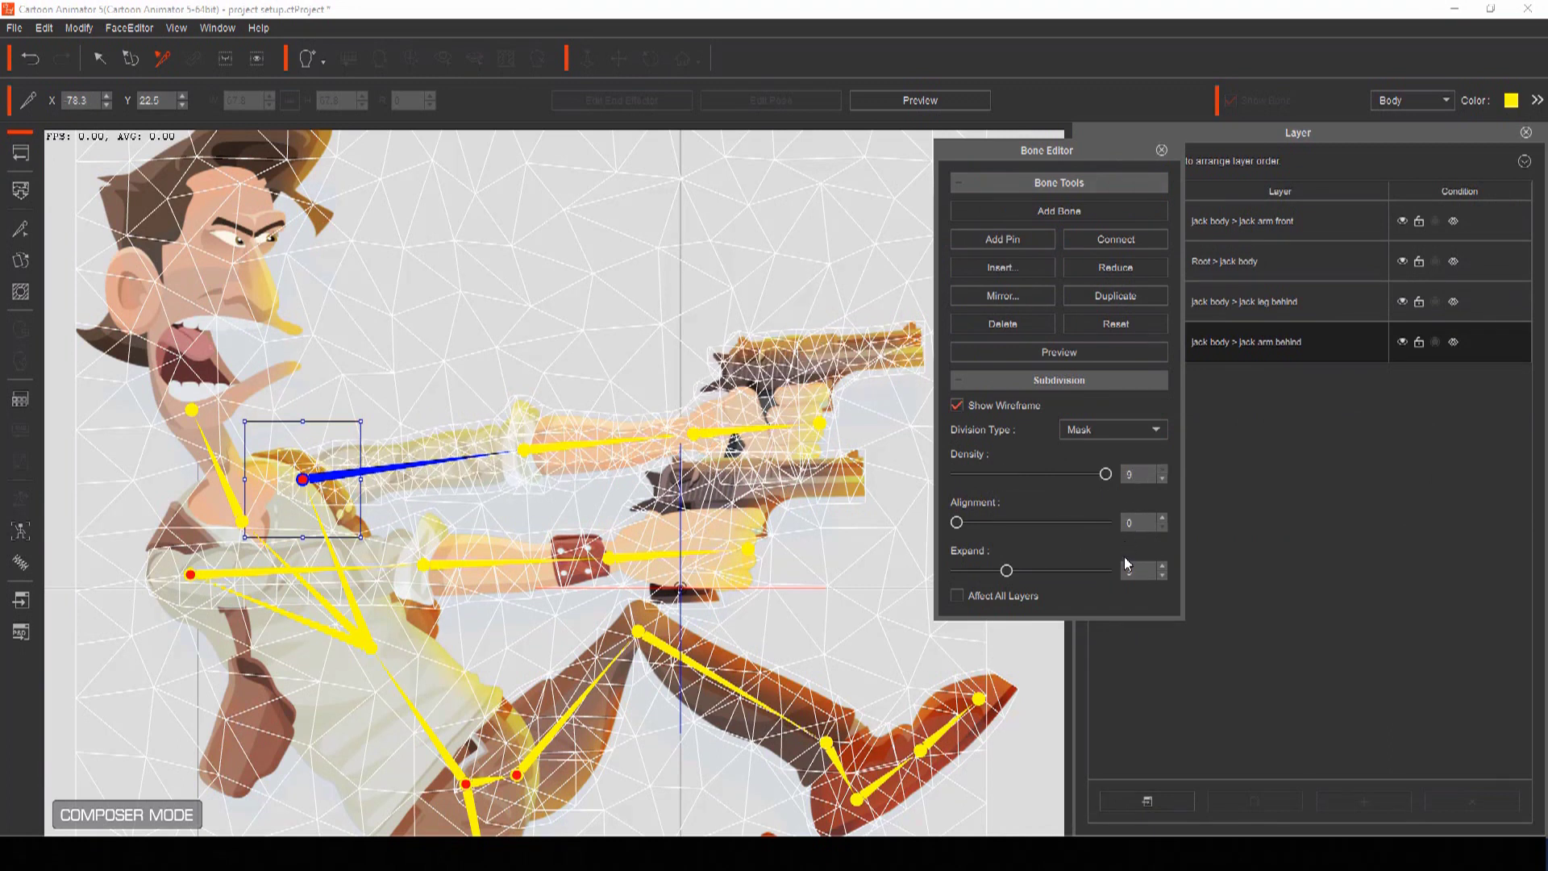
pyautogui.write('9')
pyautogui.press('Return')
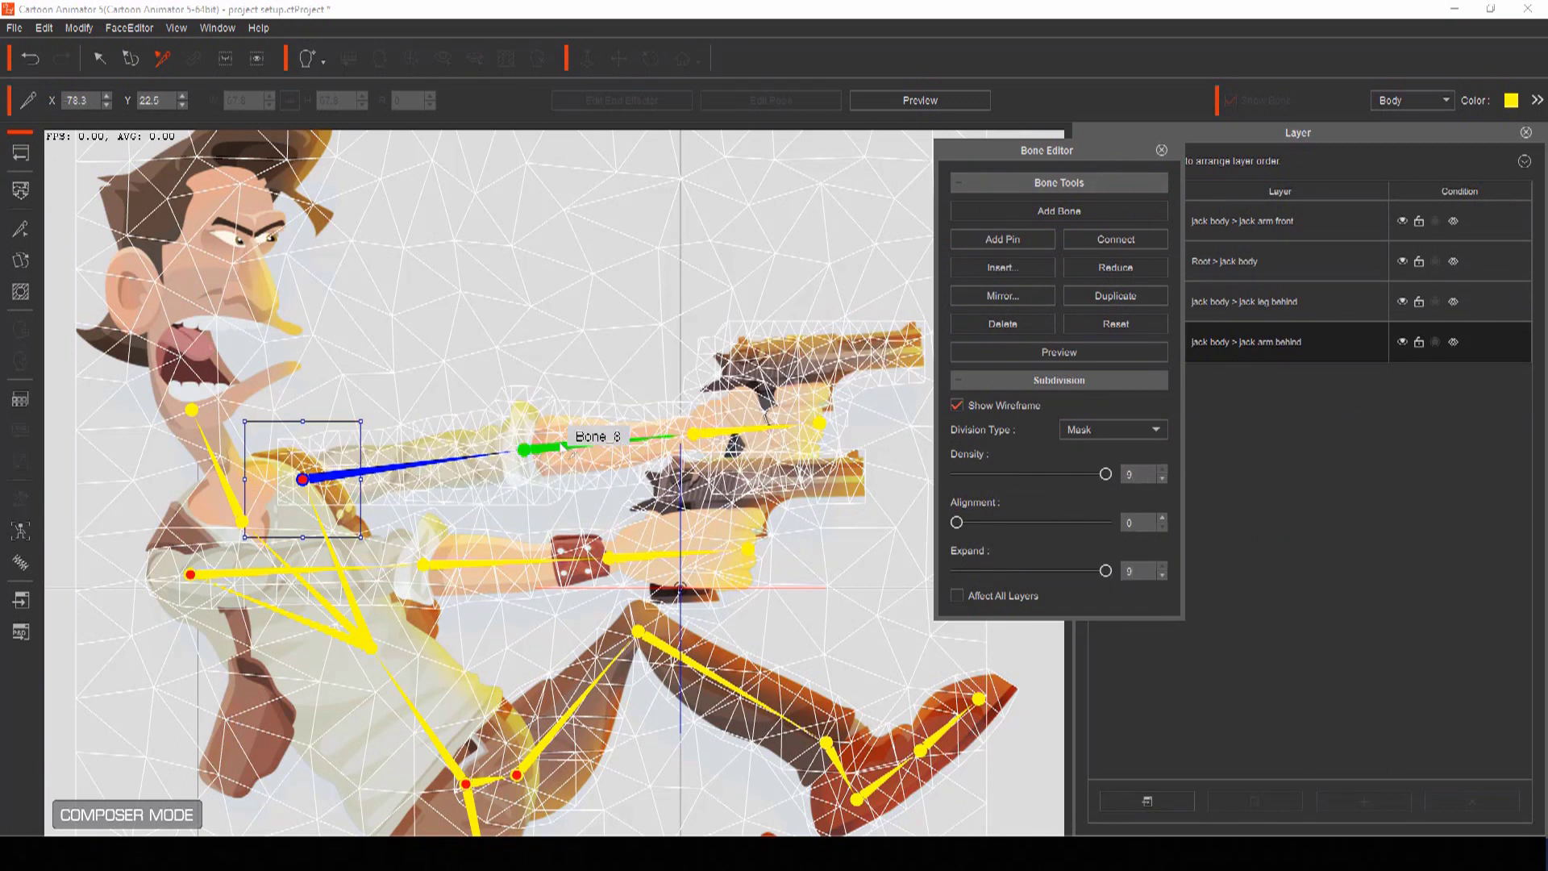
# Step: Test the rig in Preview by bending the forearm and tilting the hand and gun upward
pyautogui.click(564, 444)
pyautogui.click(1043, 351)
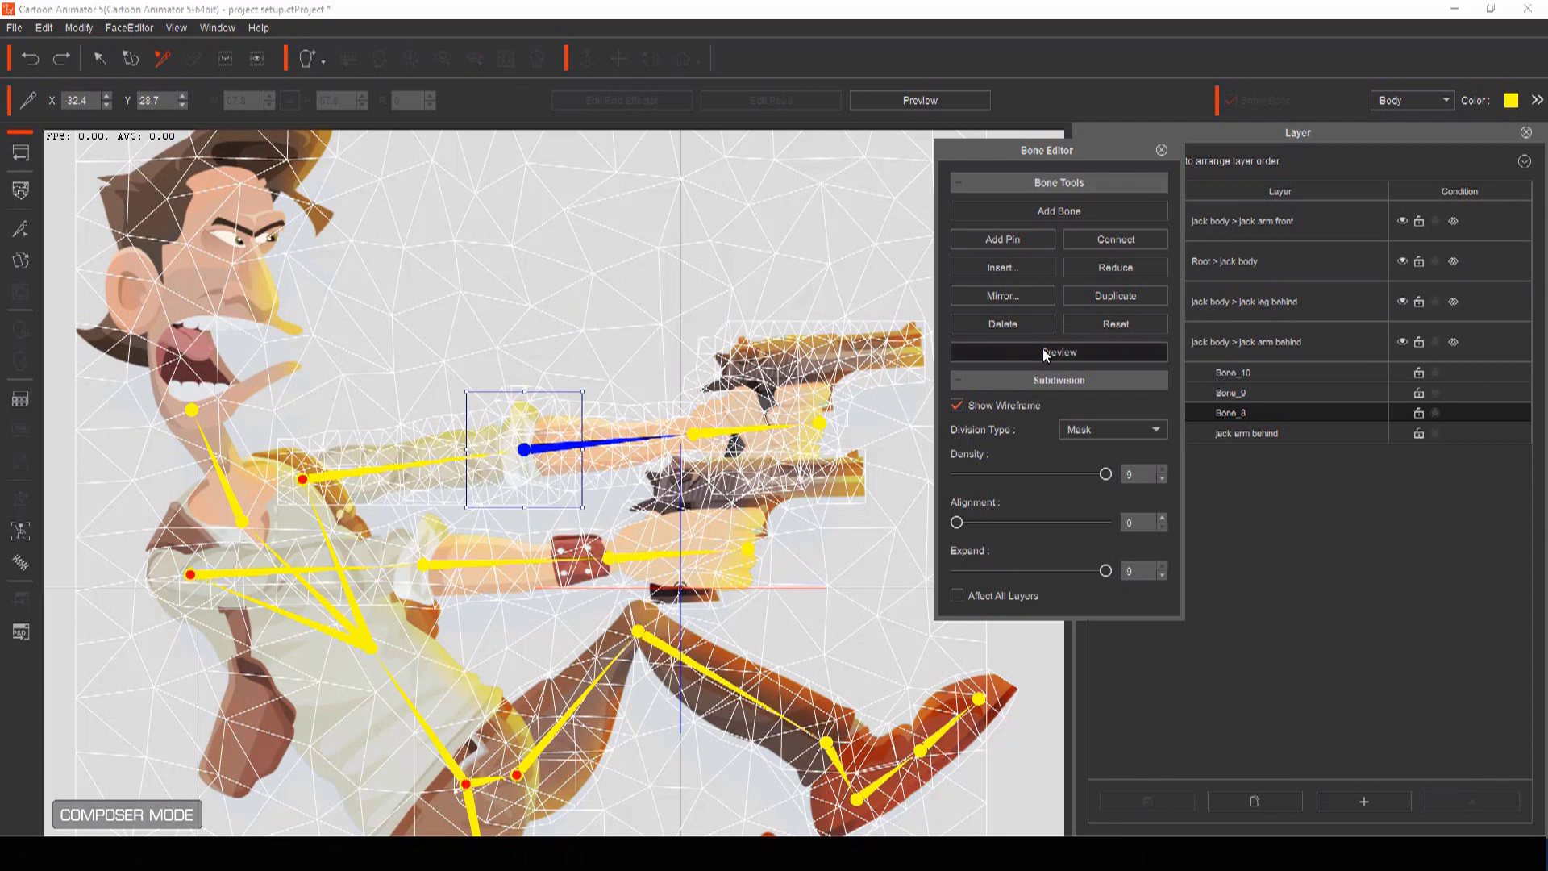
pyautogui.moveTo(596, 455)
pyautogui.mouseDown()
pyautogui.moveTo(622, 398)
pyautogui.moveTo(518, 356)
pyautogui.moveTo(605, 415)
pyautogui.moveTo(521, 374)
pyautogui.moveTo(607, 448)
pyautogui.mouseUp()
pyautogui.click(758, 420)
pyautogui.moveTo(762, 425)
pyautogui.mouseDown()
pyautogui.moveTo(746, 374)
pyautogui.moveTo(766, 395)
pyautogui.mouseUp()
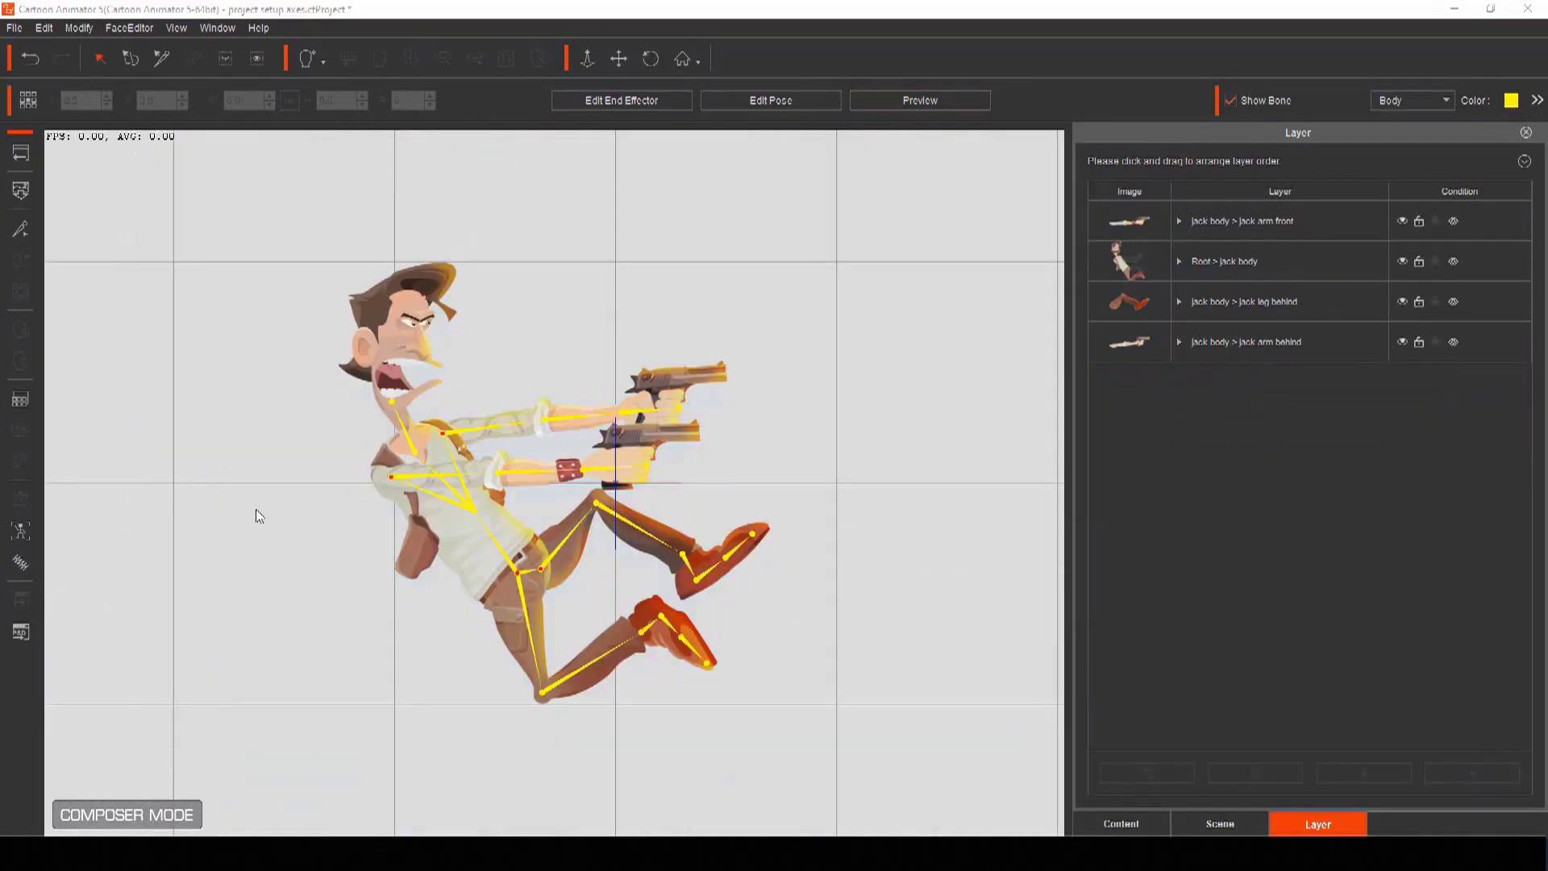
# Step: Capture the character into the custom rig image with Bone Size 0.5, then close the rig window
pyautogui.click(20, 531)
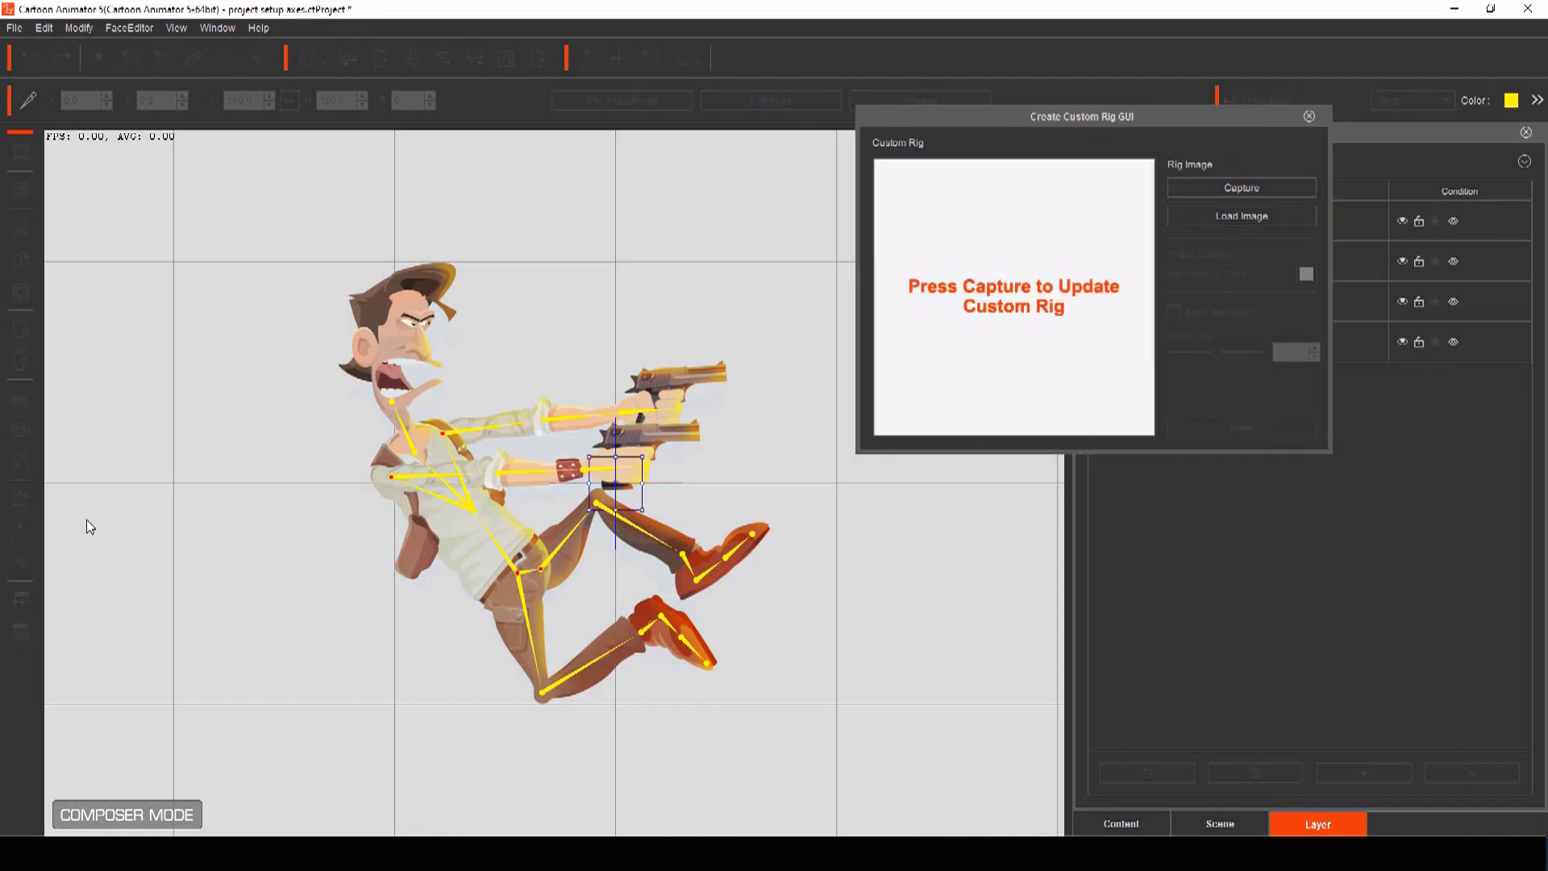
pyautogui.click(1213, 187)
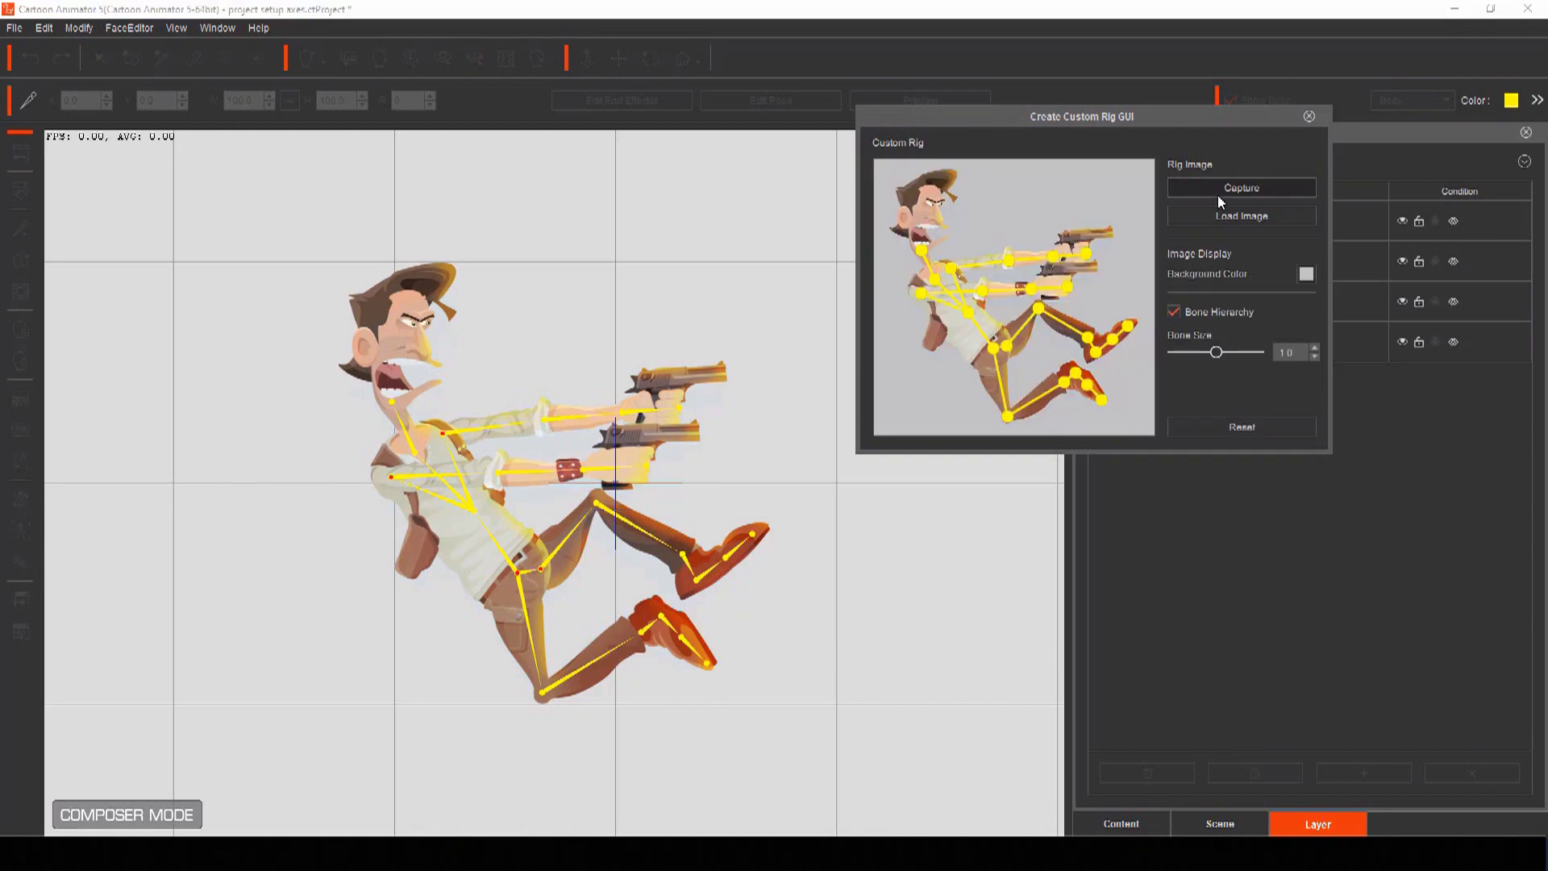
pyautogui.moveTo(1214, 353); pyautogui.dragTo(1162, 353)
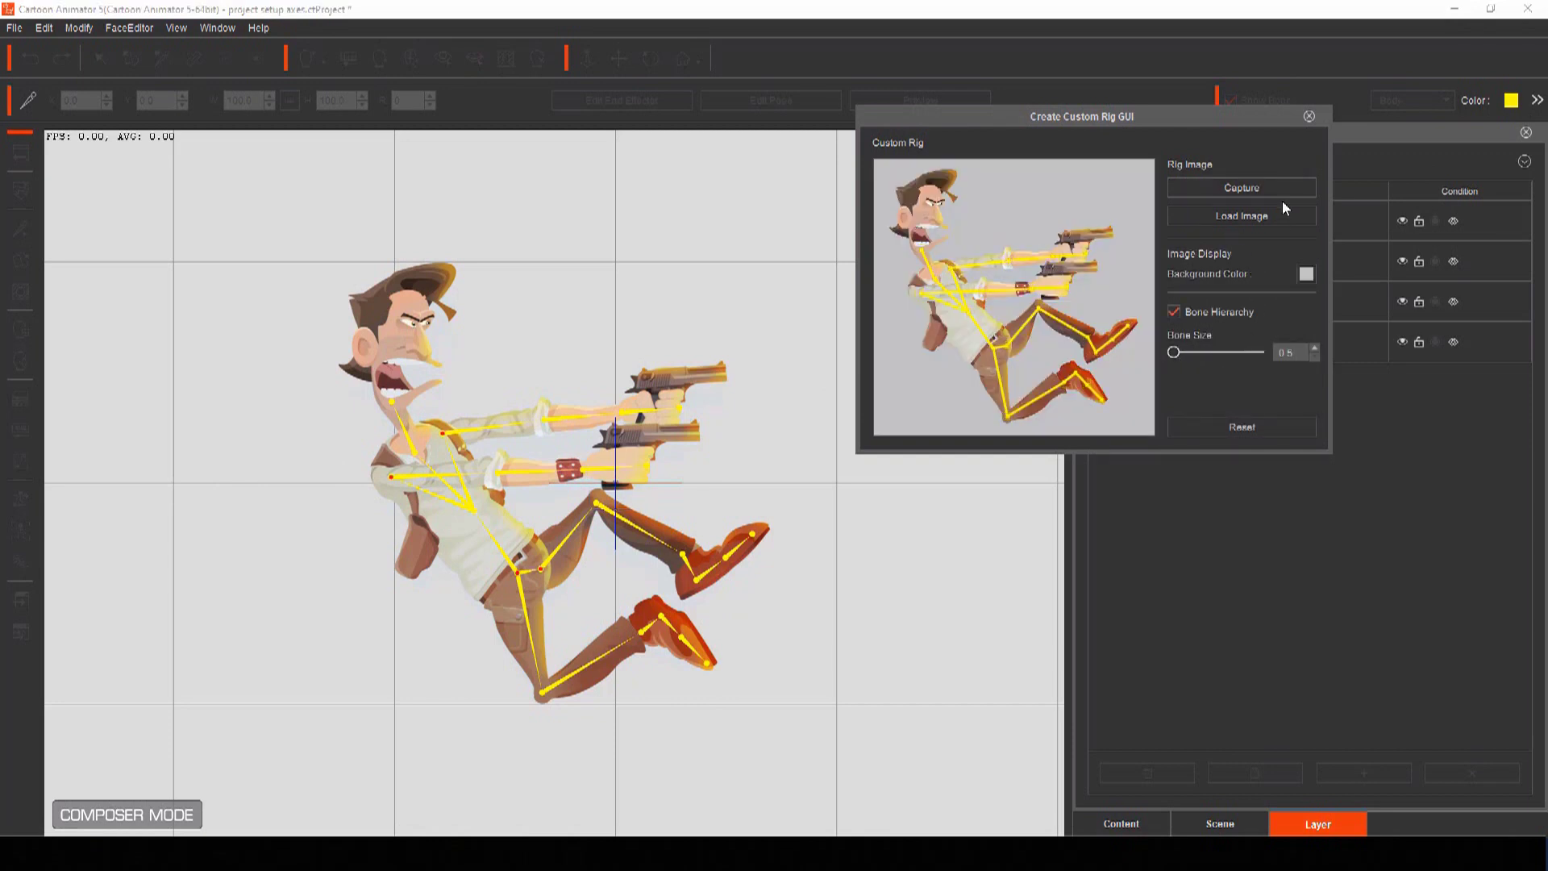
pyautogui.click(1308, 116)
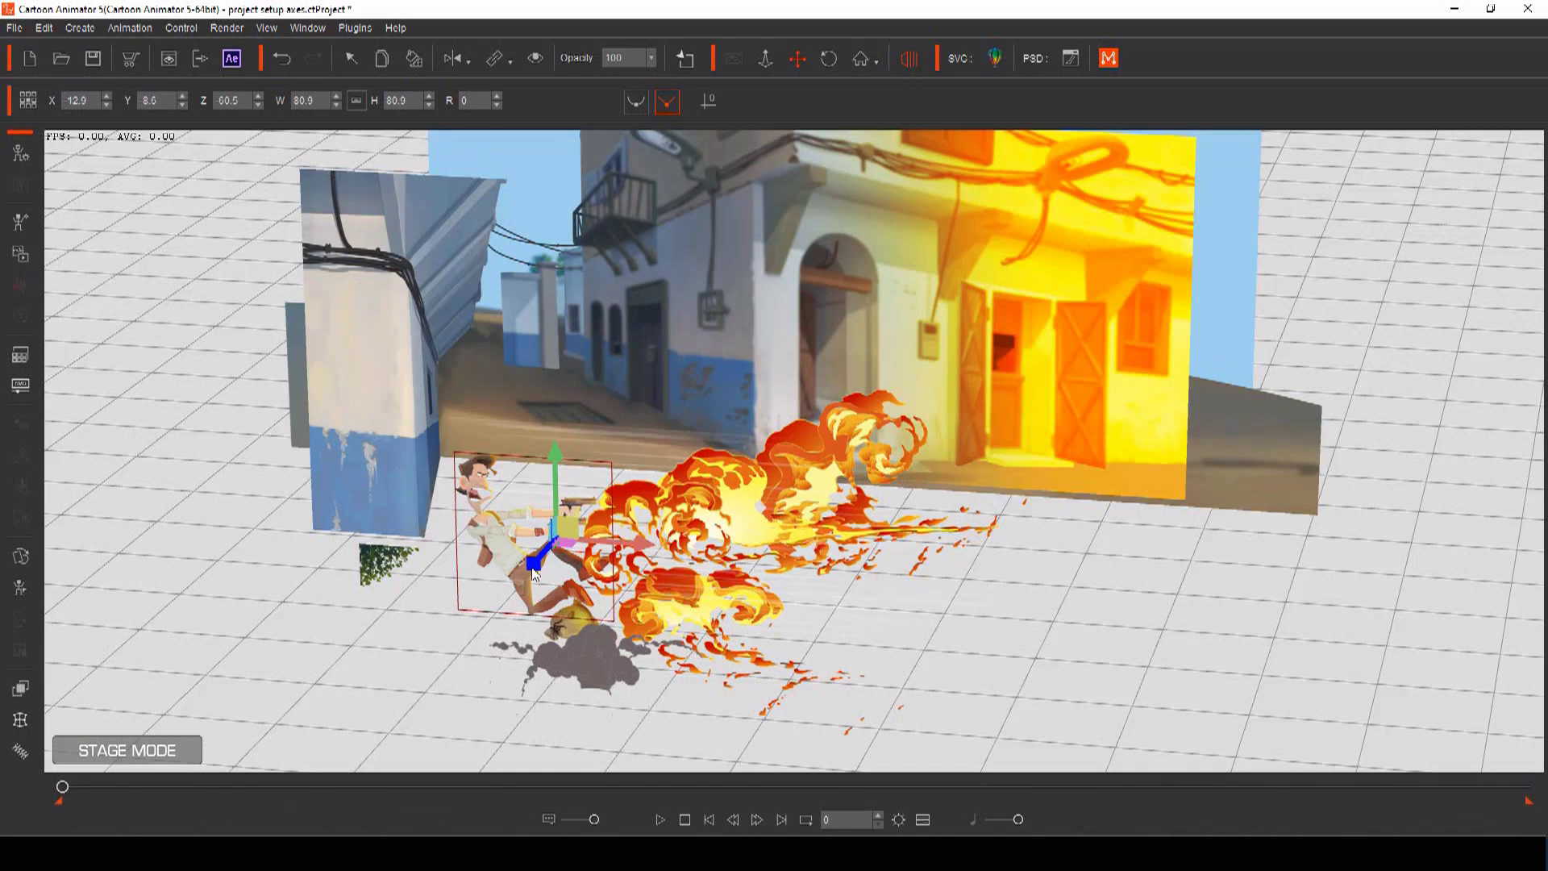
# Step: Move the character toward the camera, slightly down and left in the alley
pyautogui.moveTo(533, 574)
pyautogui.mouseDown()
pyautogui.moveTo(475, 621)
pyautogui.moveTo(530, 581)
pyautogui.mouseUp()
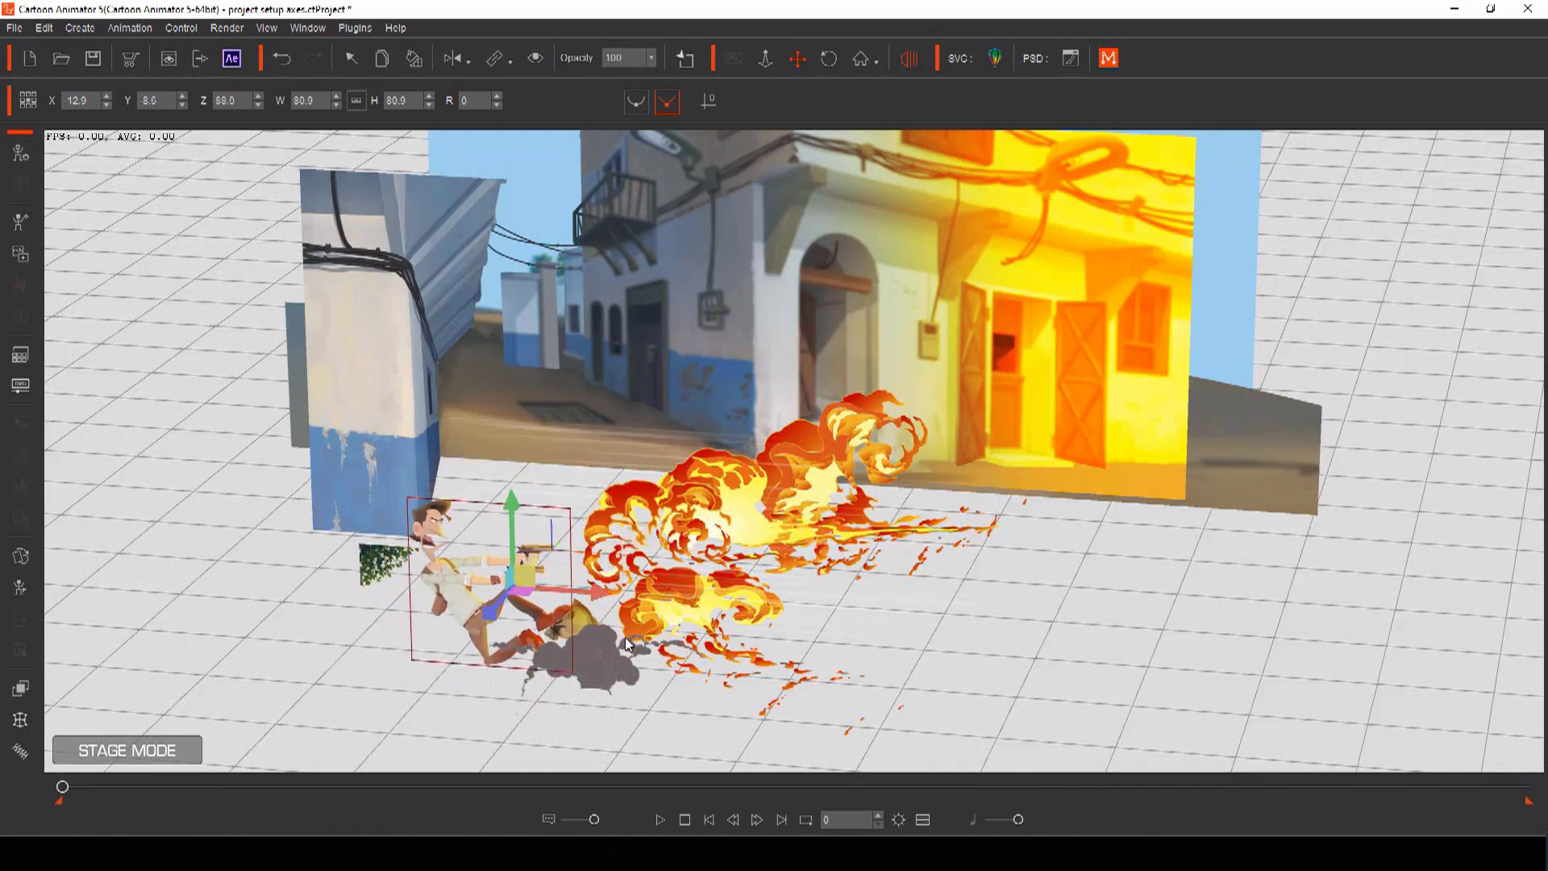
pyautogui.moveTo(625, 637); pyautogui.dragTo(611, 652)
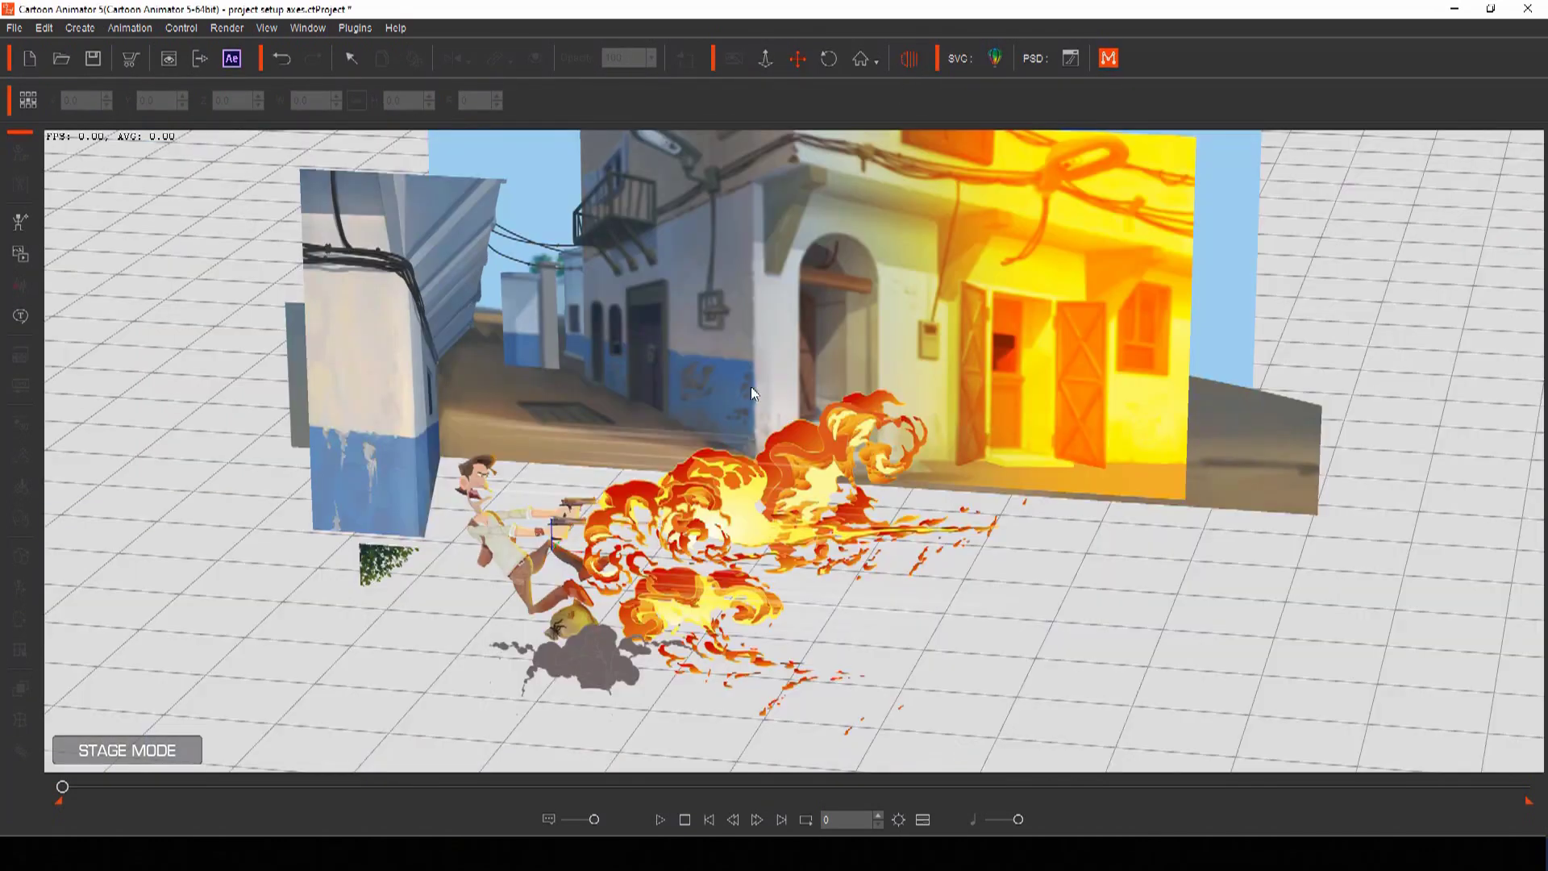
pyautogui.click(516, 568)
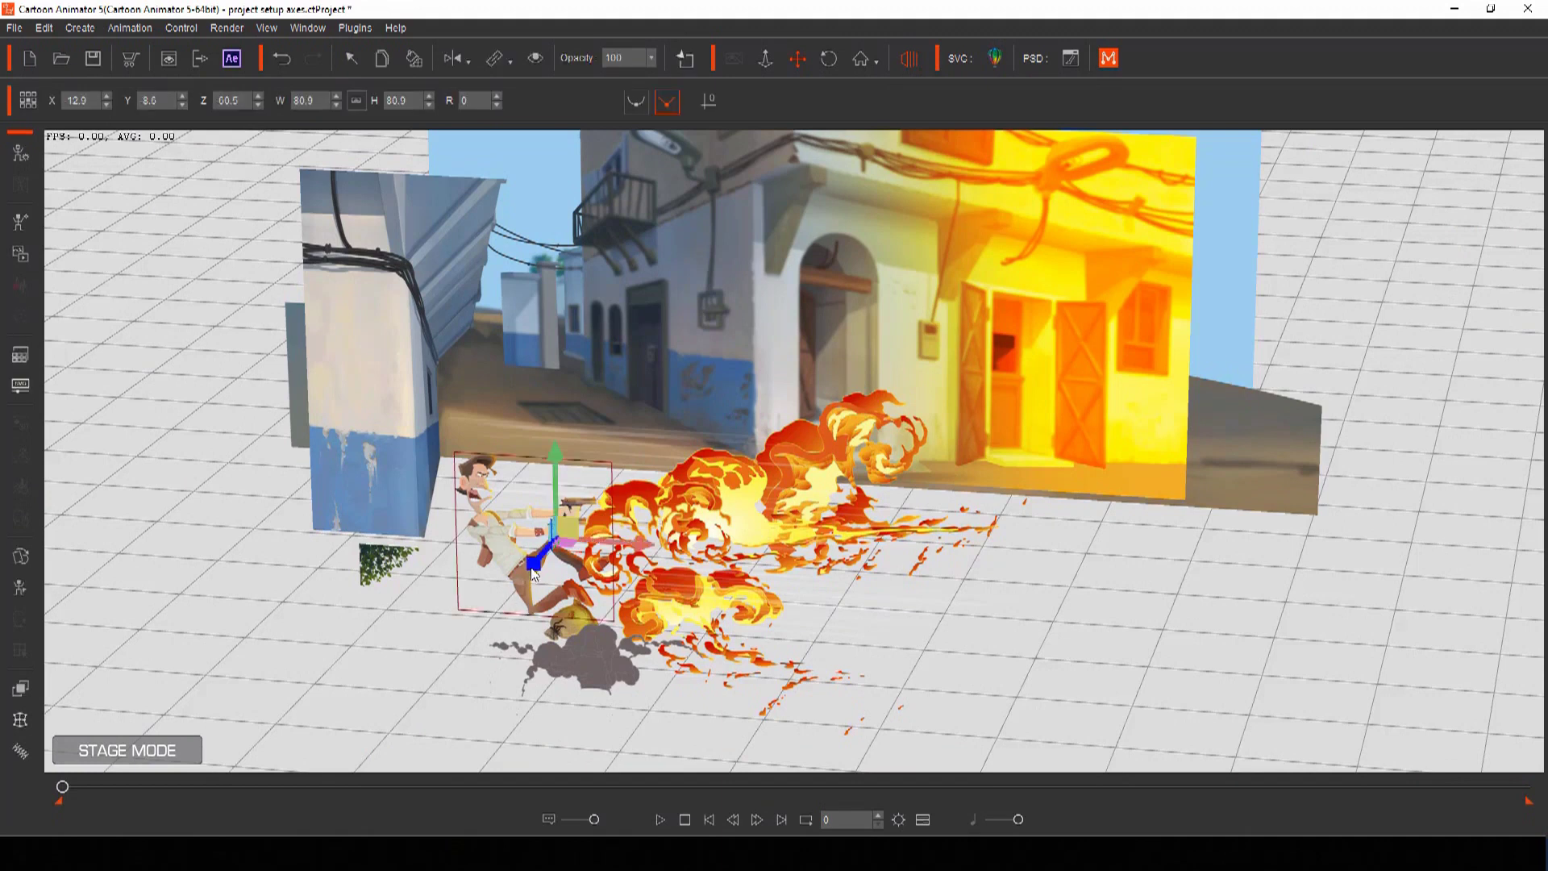
pyautogui.moveTo(530, 567)
pyautogui.mouseDown()
pyautogui.moveTo(484, 636)
pyautogui.moveTo(529, 582)
pyautogui.mouseUp()
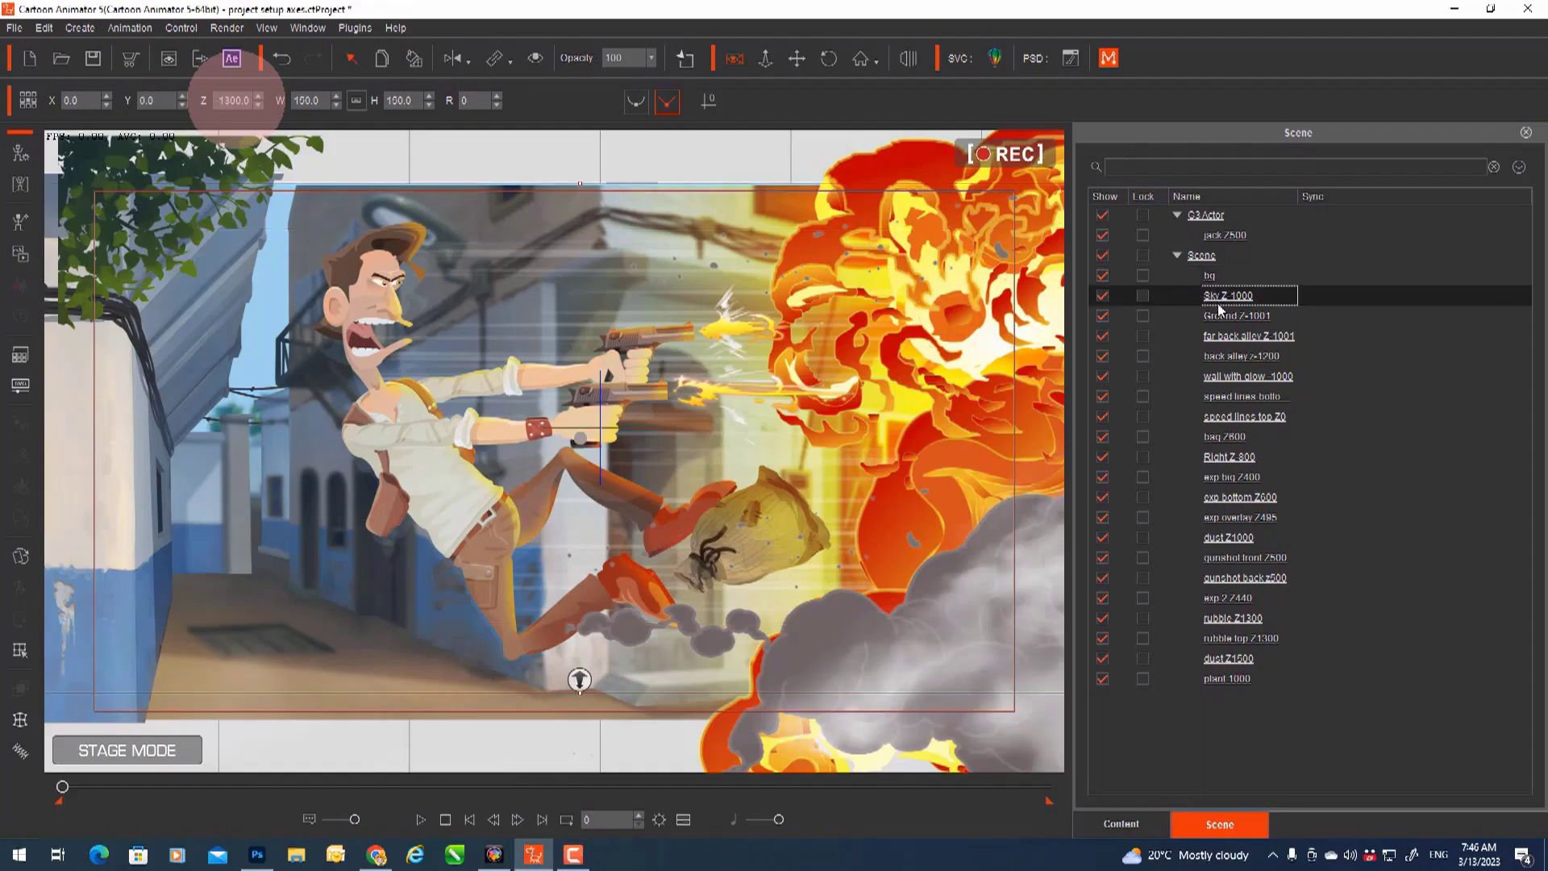
pyautogui.click(1219, 313)
pyautogui.click(1226, 336)
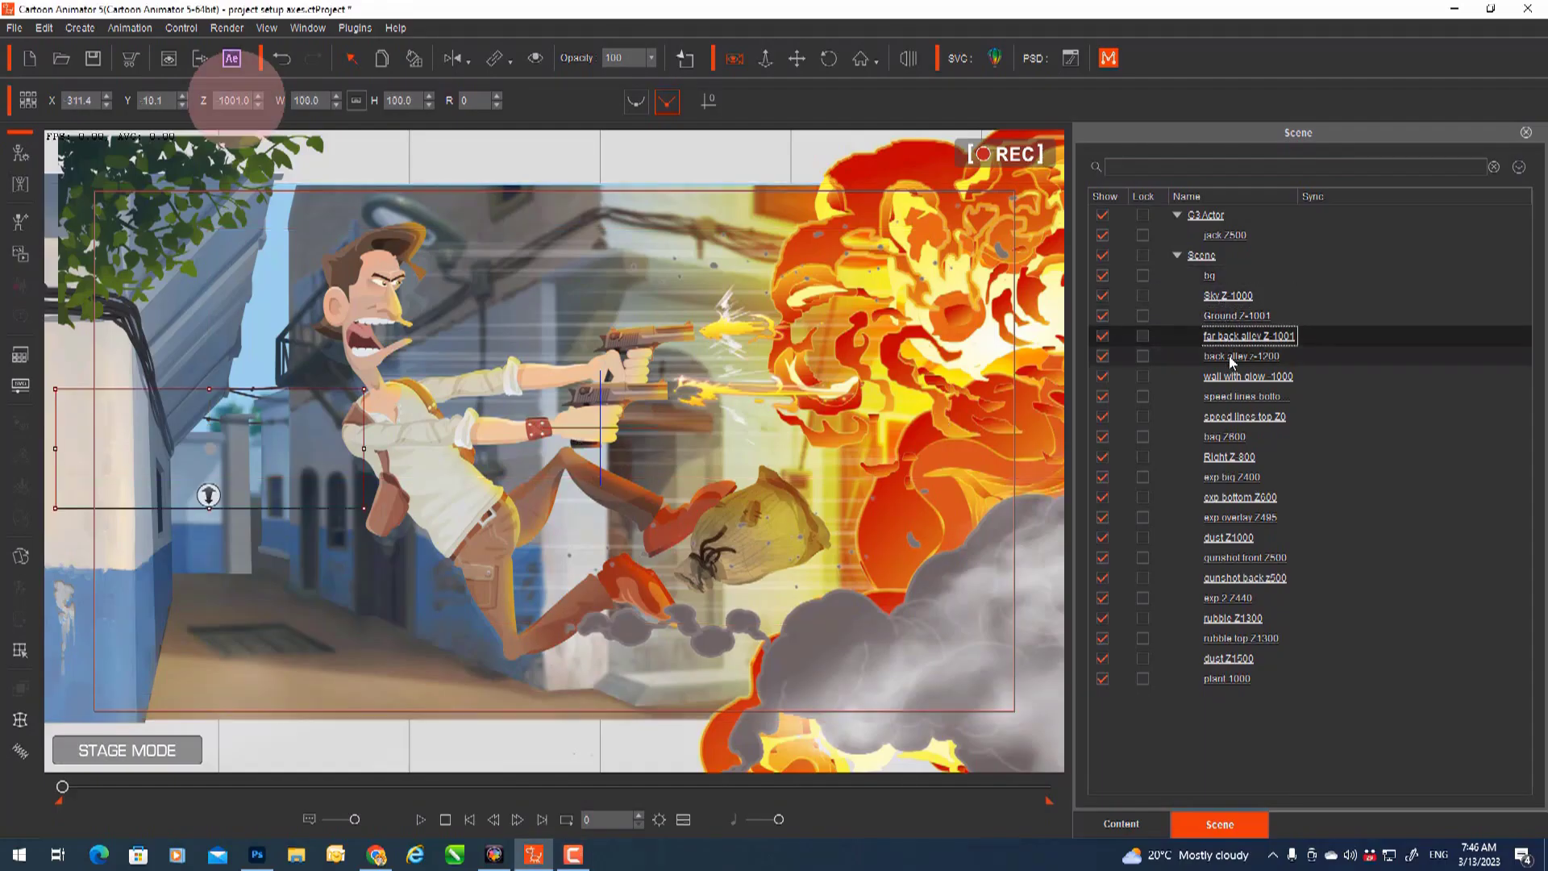
pyautogui.click(1229, 355)
pyautogui.click(1236, 377)
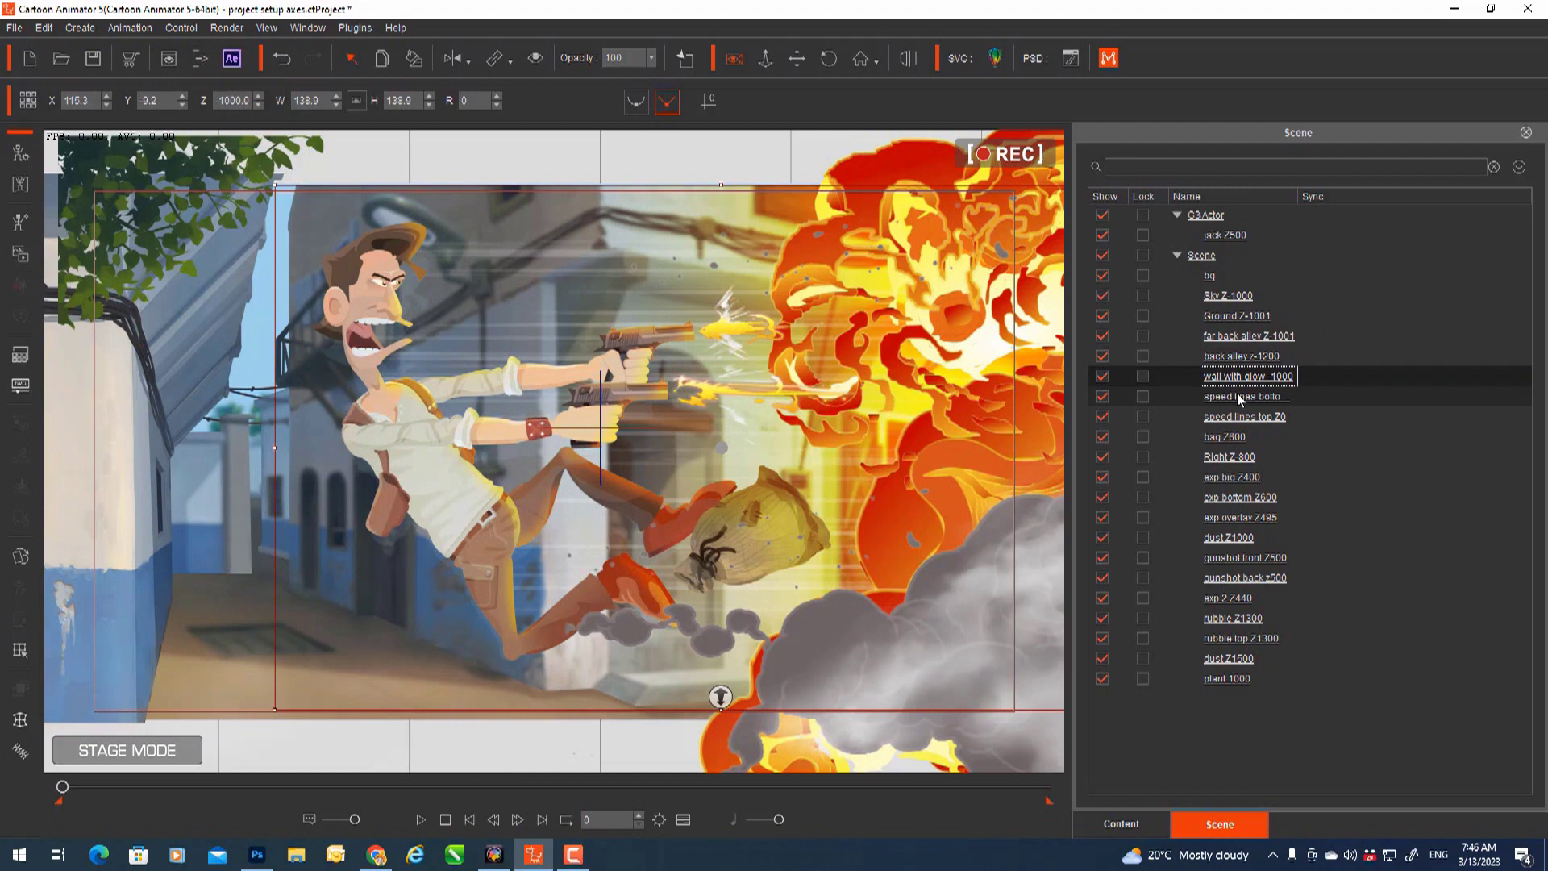
pyautogui.click(1239, 395)
pyautogui.click(1241, 416)
pyautogui.click(1240, 437)
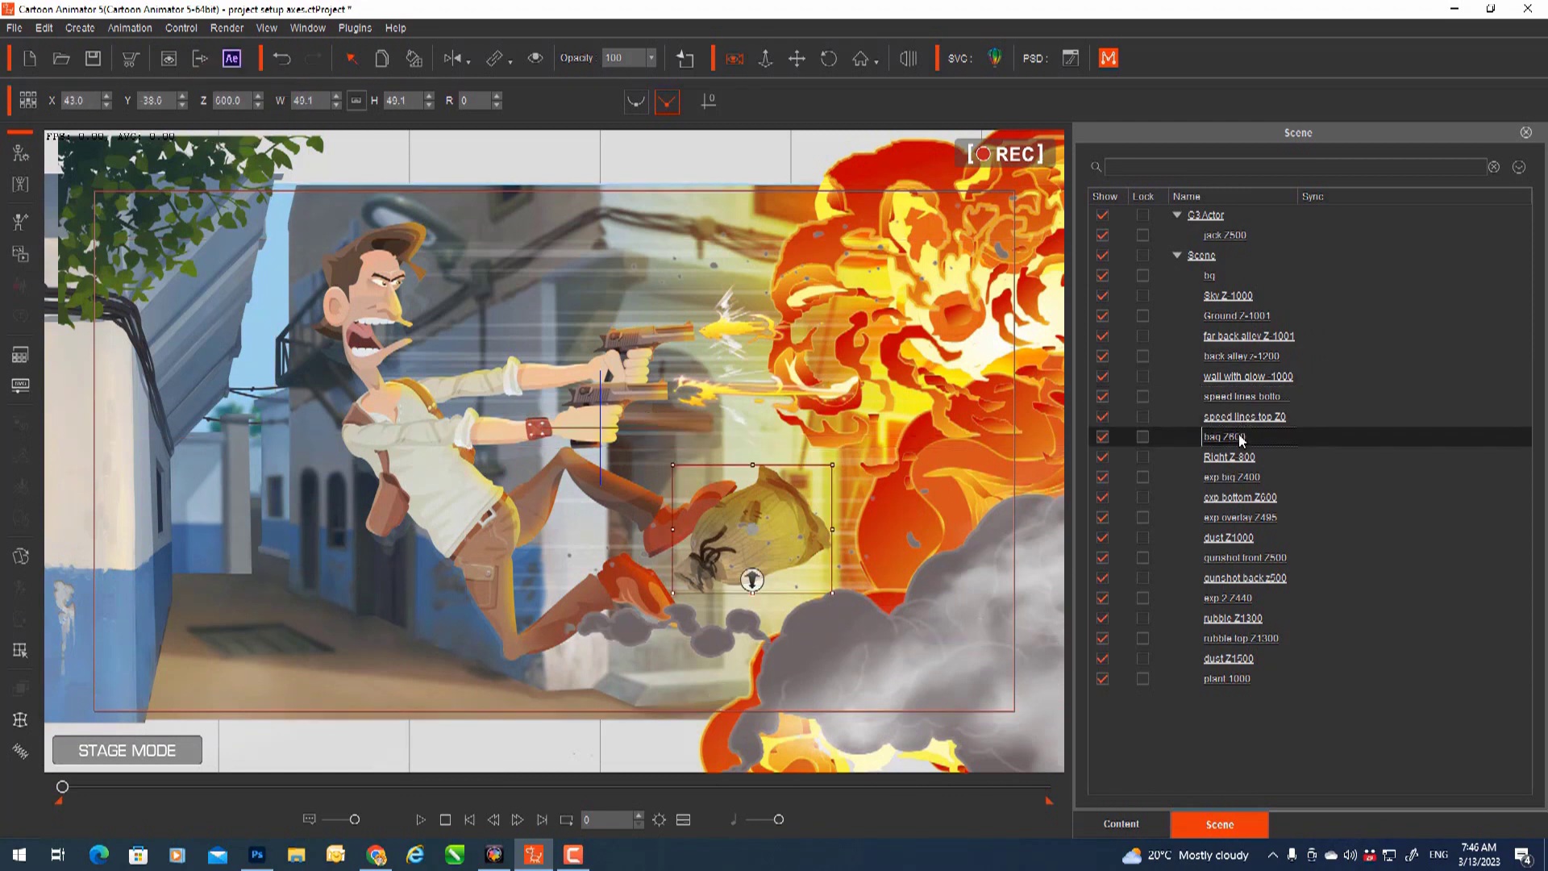
pyautogui.click(1232, 540)
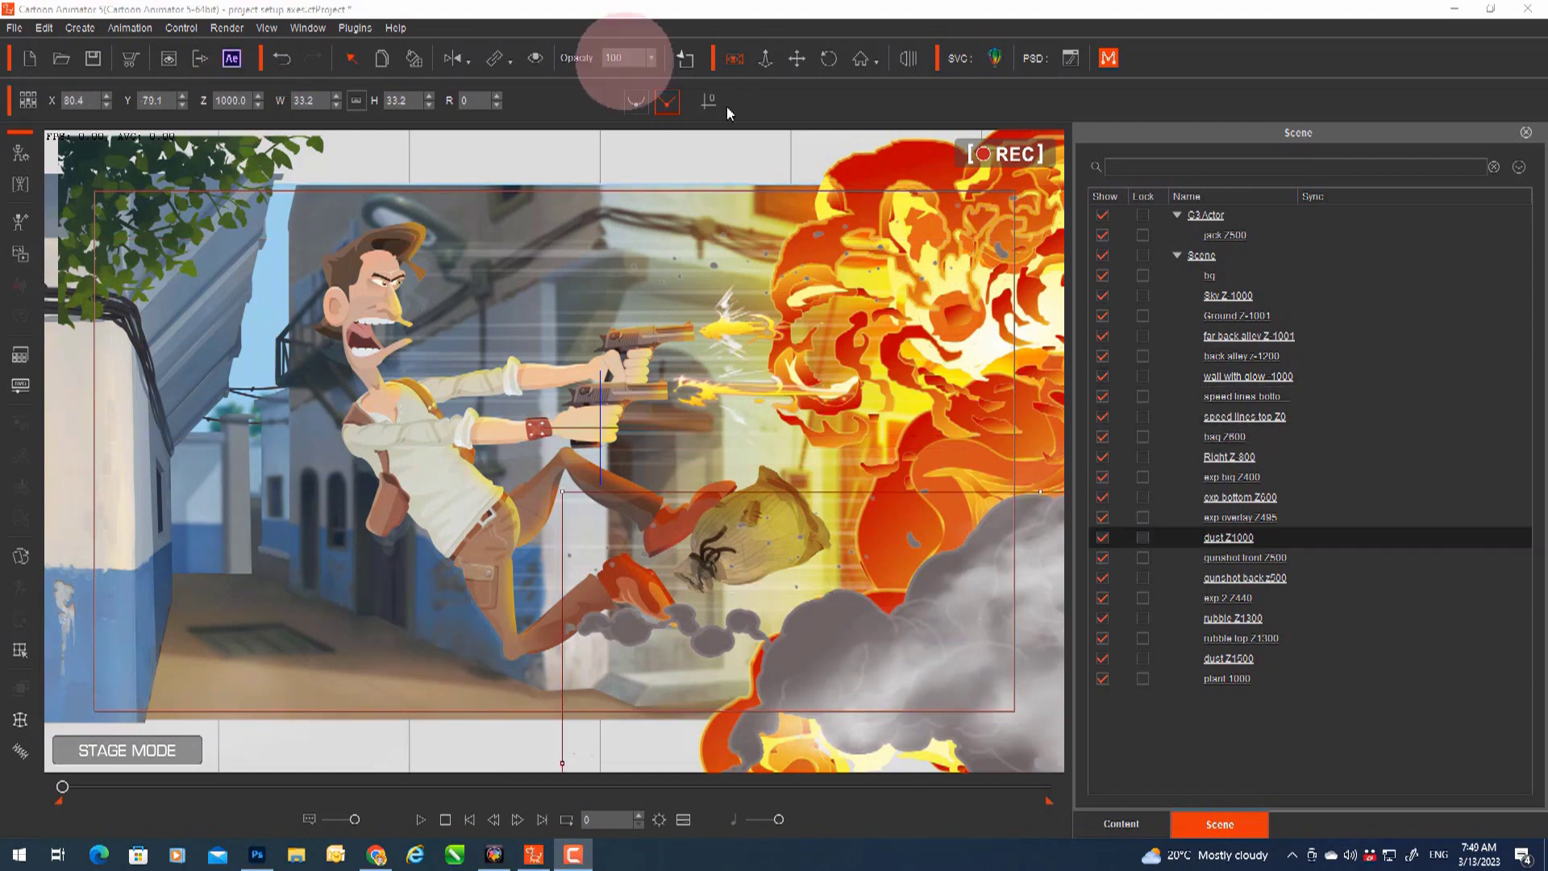
# Step: Lower the opacity of dust Z1000 and exp bkg Z400 to 88
pyautogui.click(651, 58)
pyautogui.moveTo(650, 74)
pyautogui.mouseDown()
pyautogui.moveTo(627, 71)
pyautogui.moveTo(665, 77)
pyautogui.mouseUp()
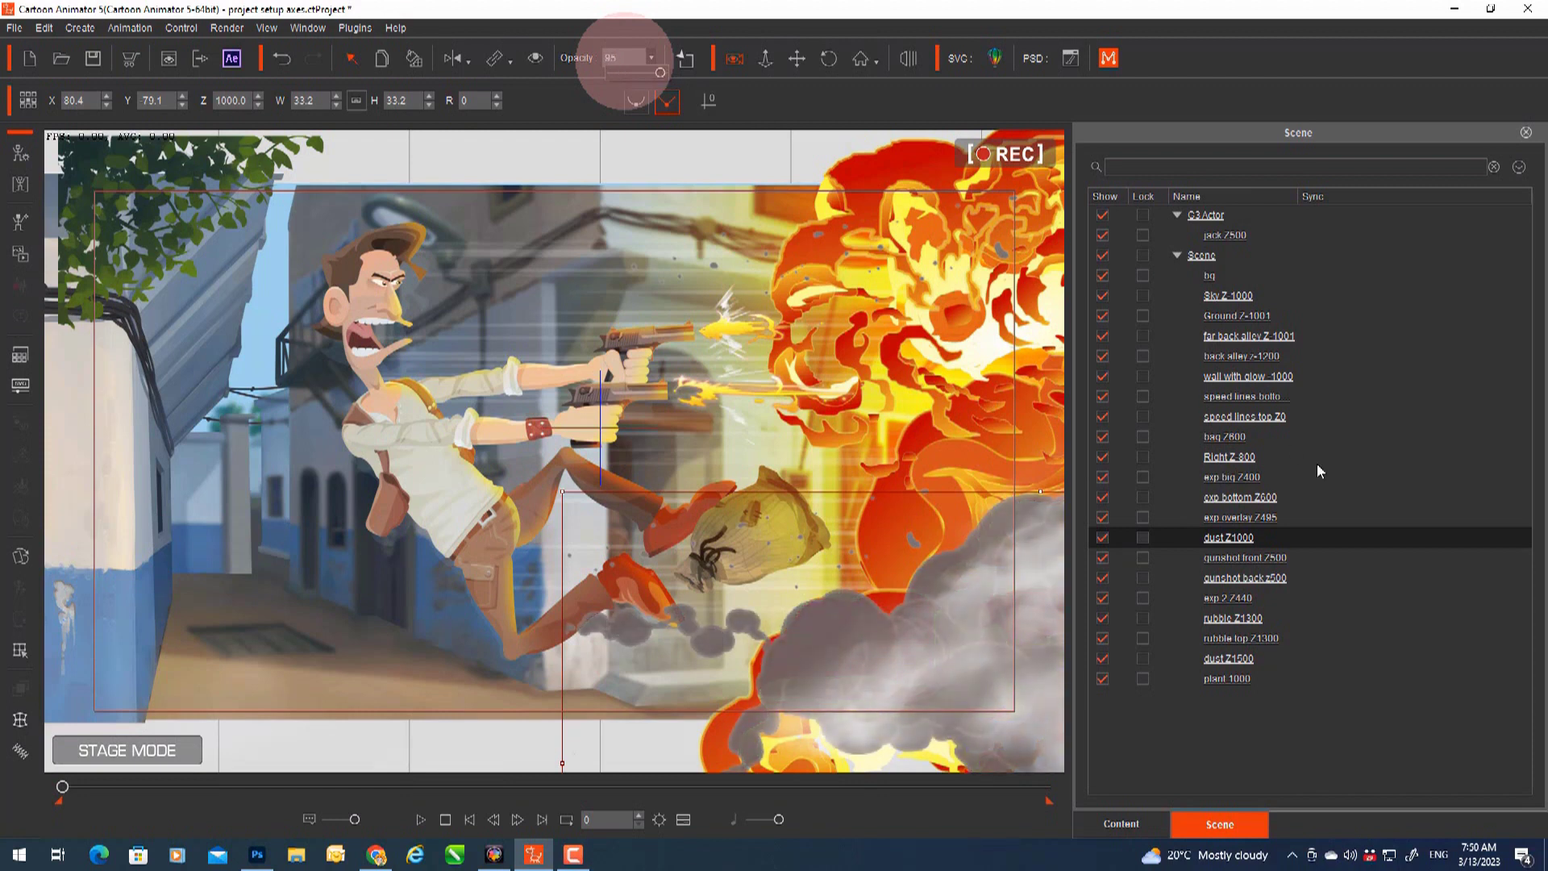
pyautogui.click(1240, 475)
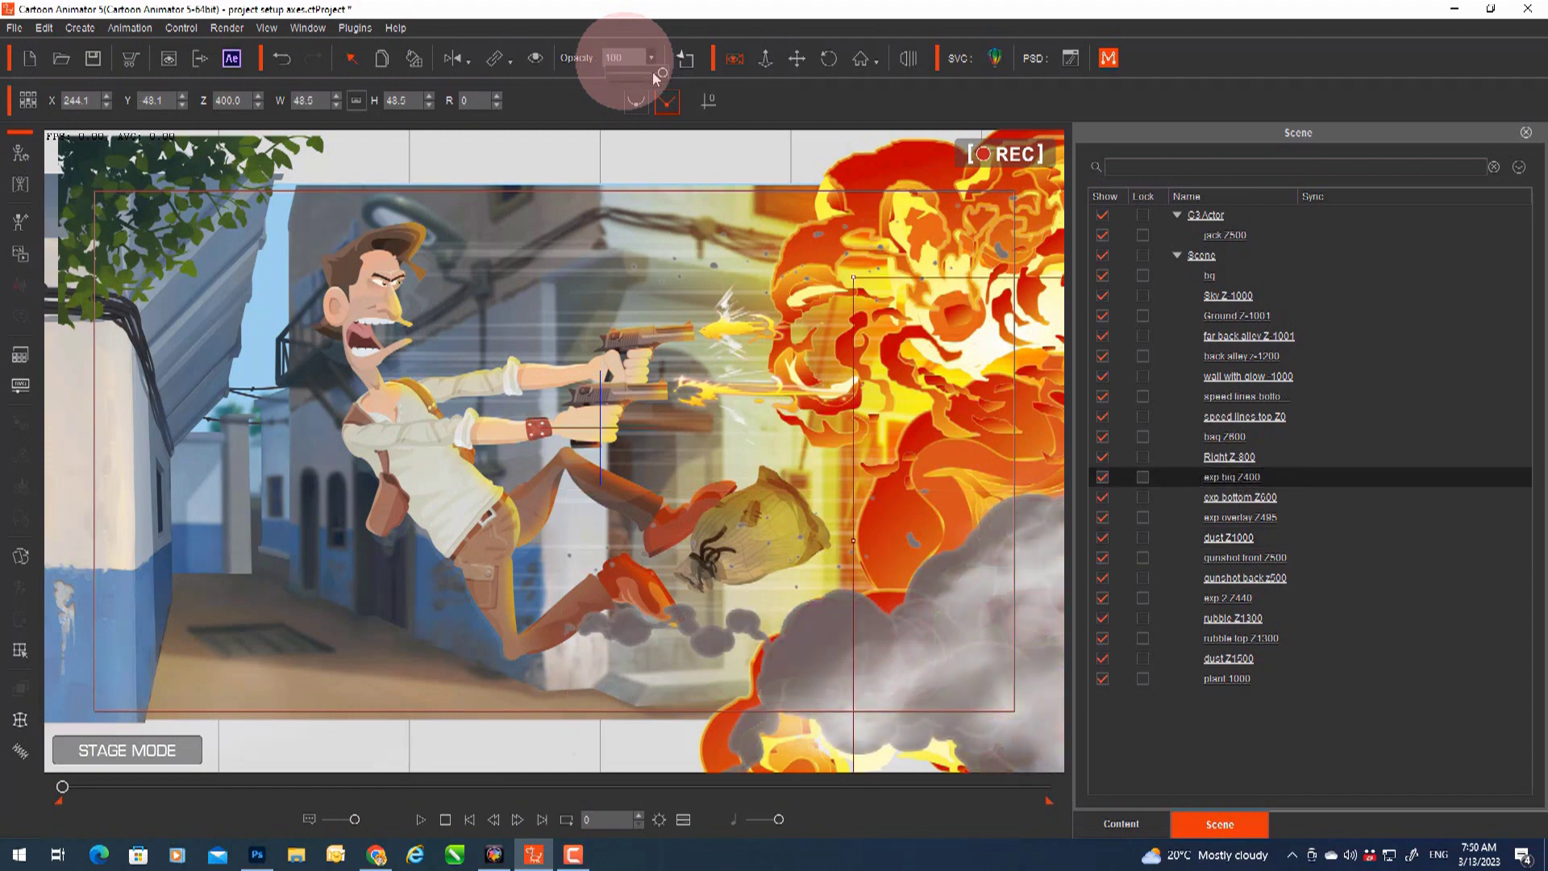
pyautogui.moveTo(659, 75); pyautogui.dragTo(653, 75)
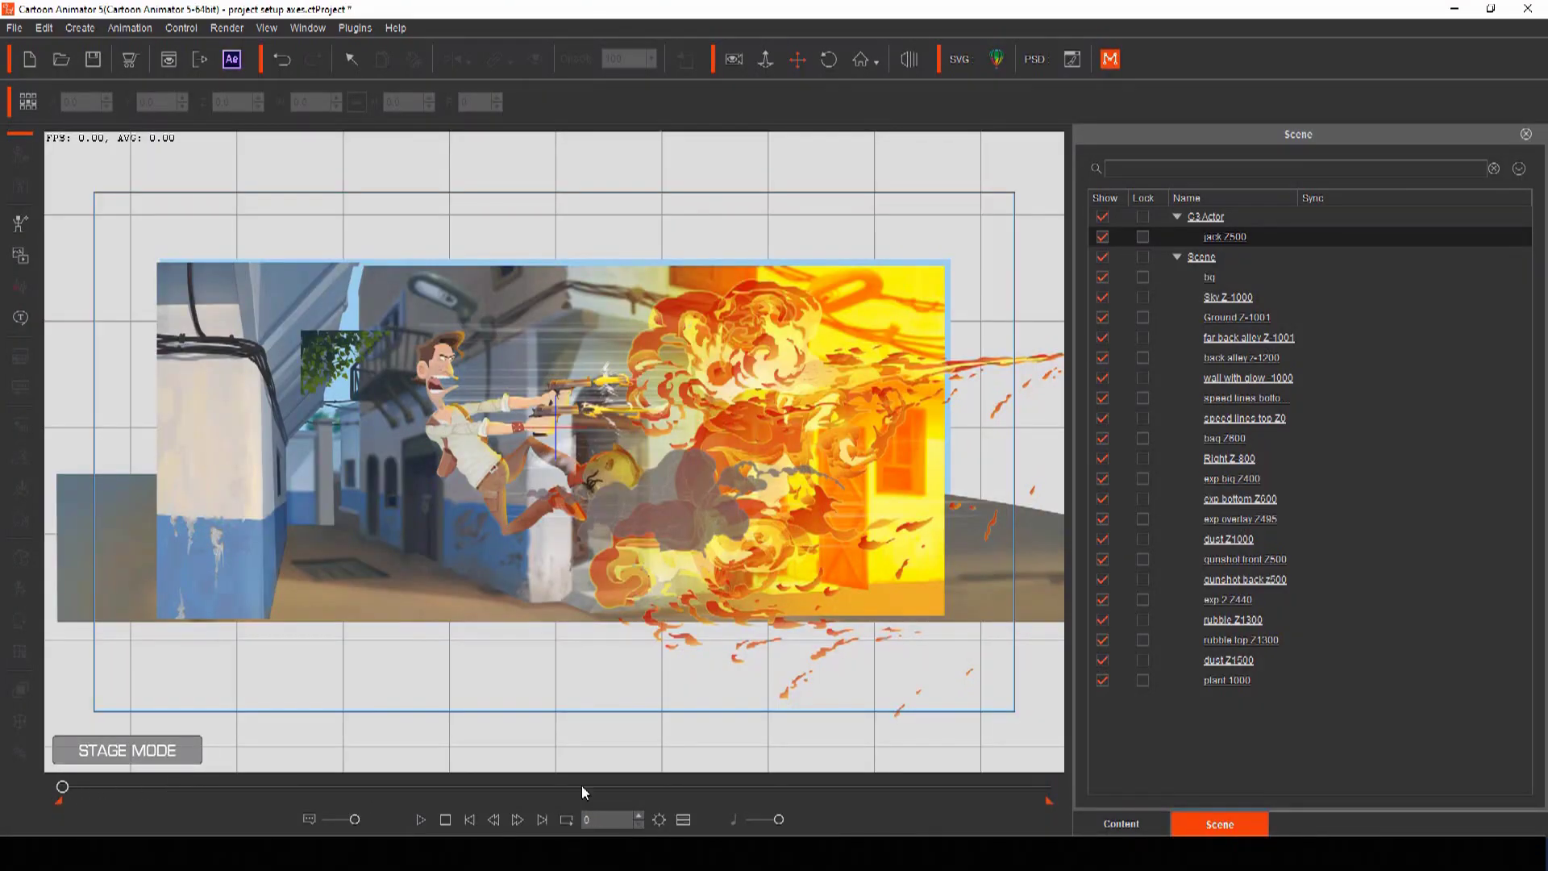
# Step: Show the Project and Camera tracks in the timeline and turn on Camera Record Mode
pyautogui.click(683, 819)
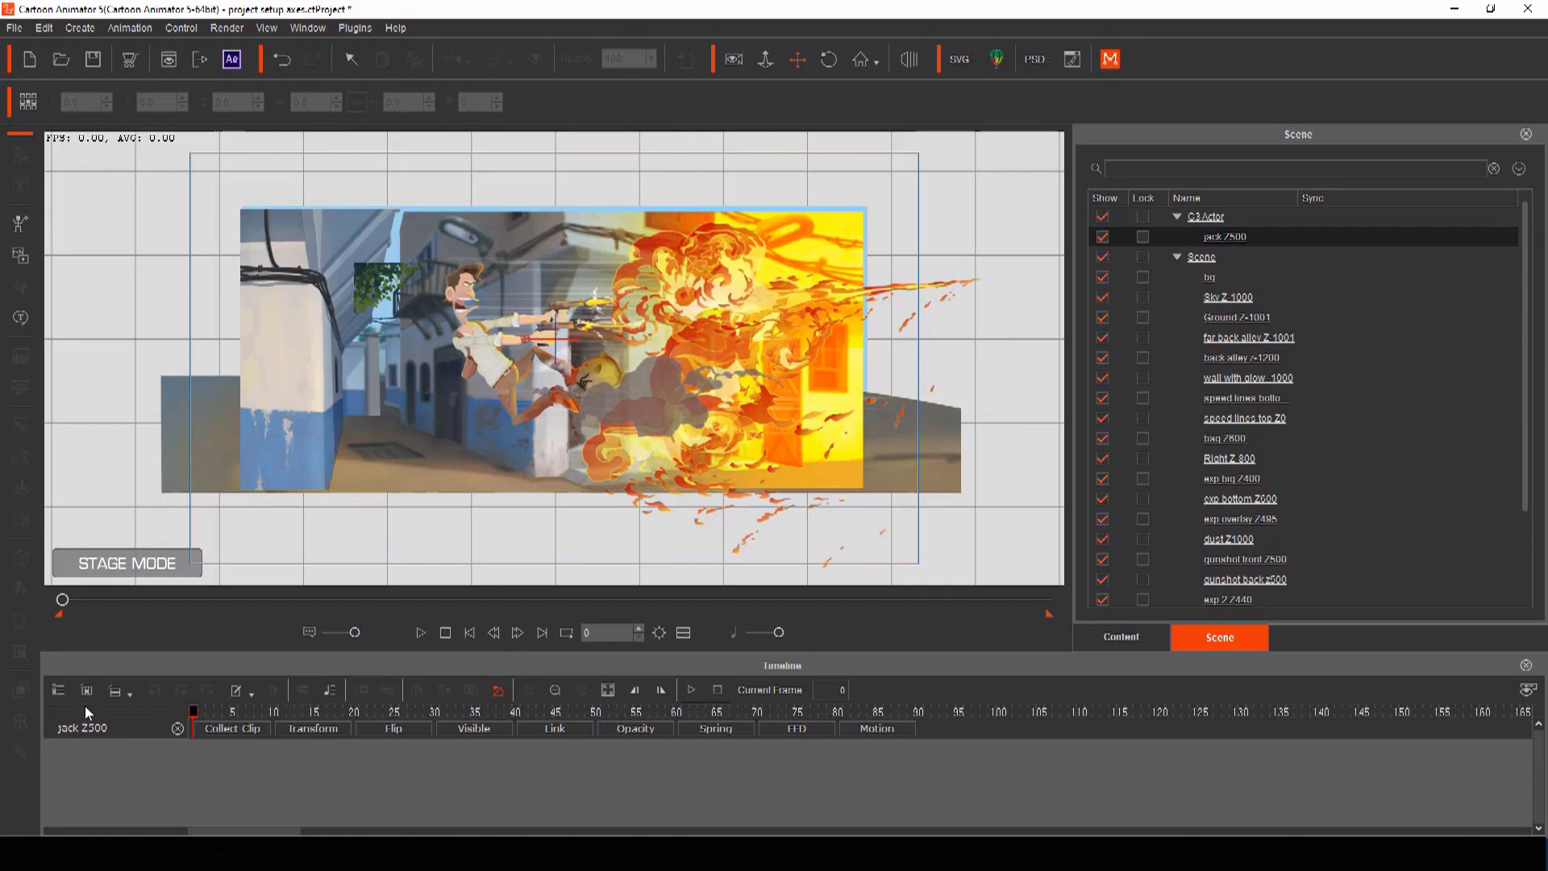
pyautogui.click(58, 695)
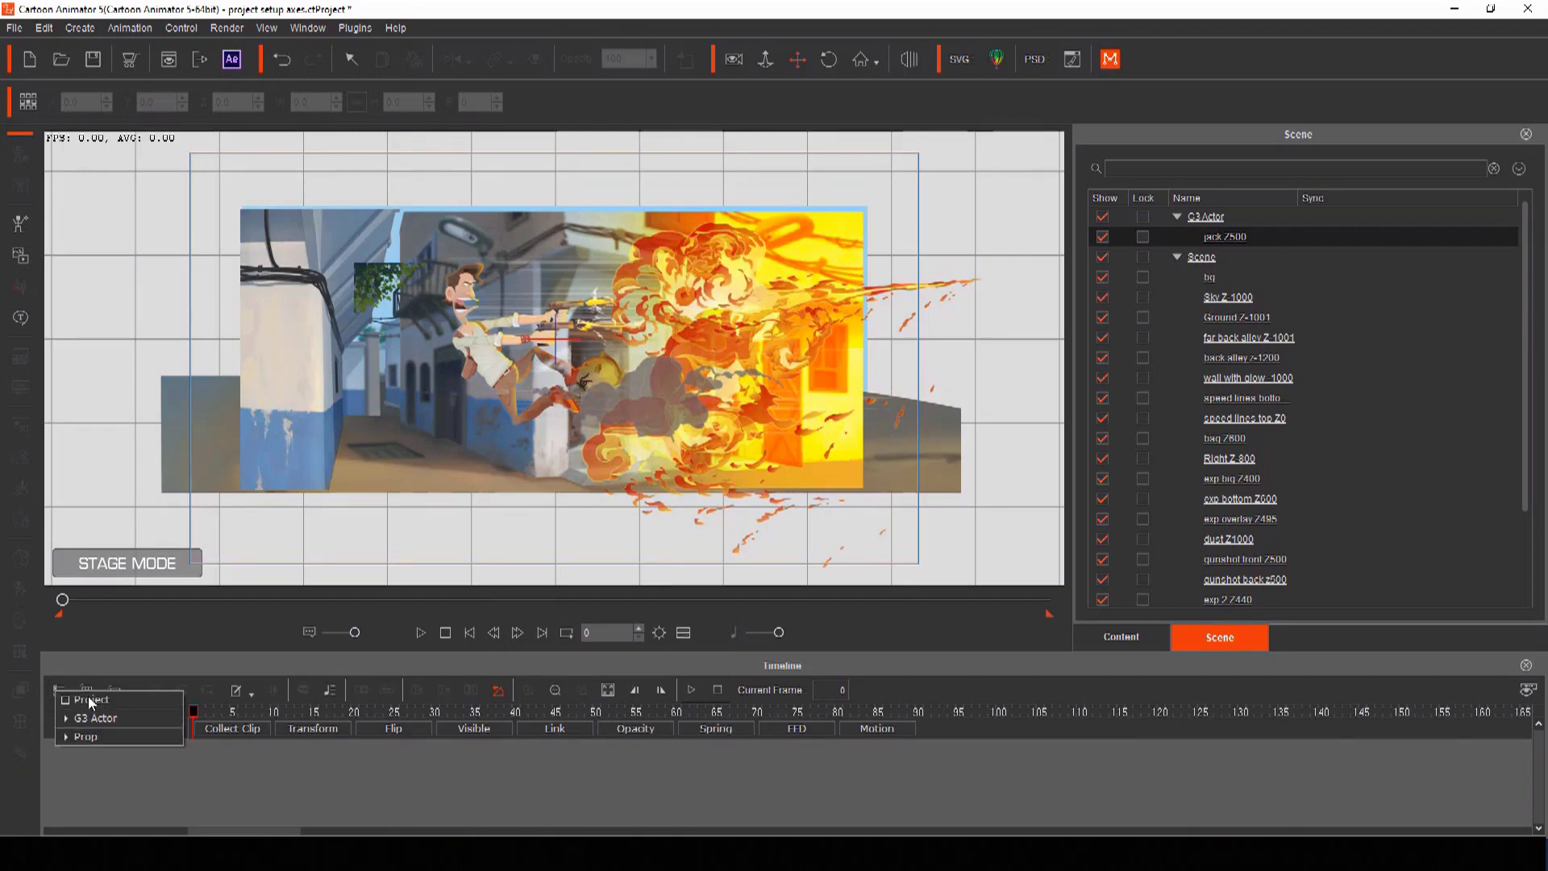
pyautogui.click(88, 695)
pyautogui.click(312, 728)
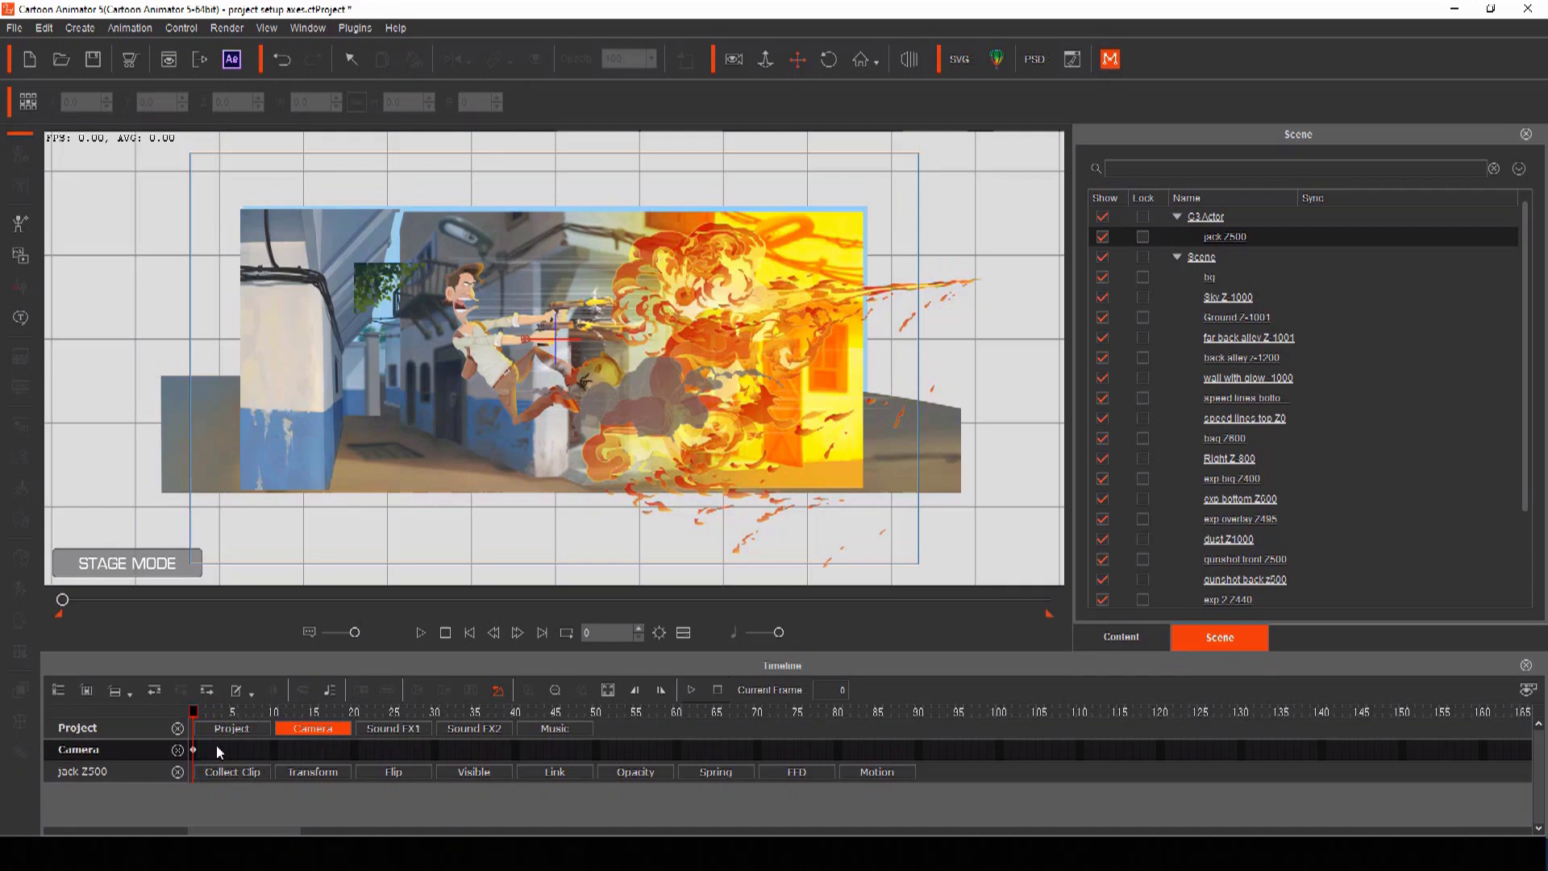
pyautogui.click(734, 61)
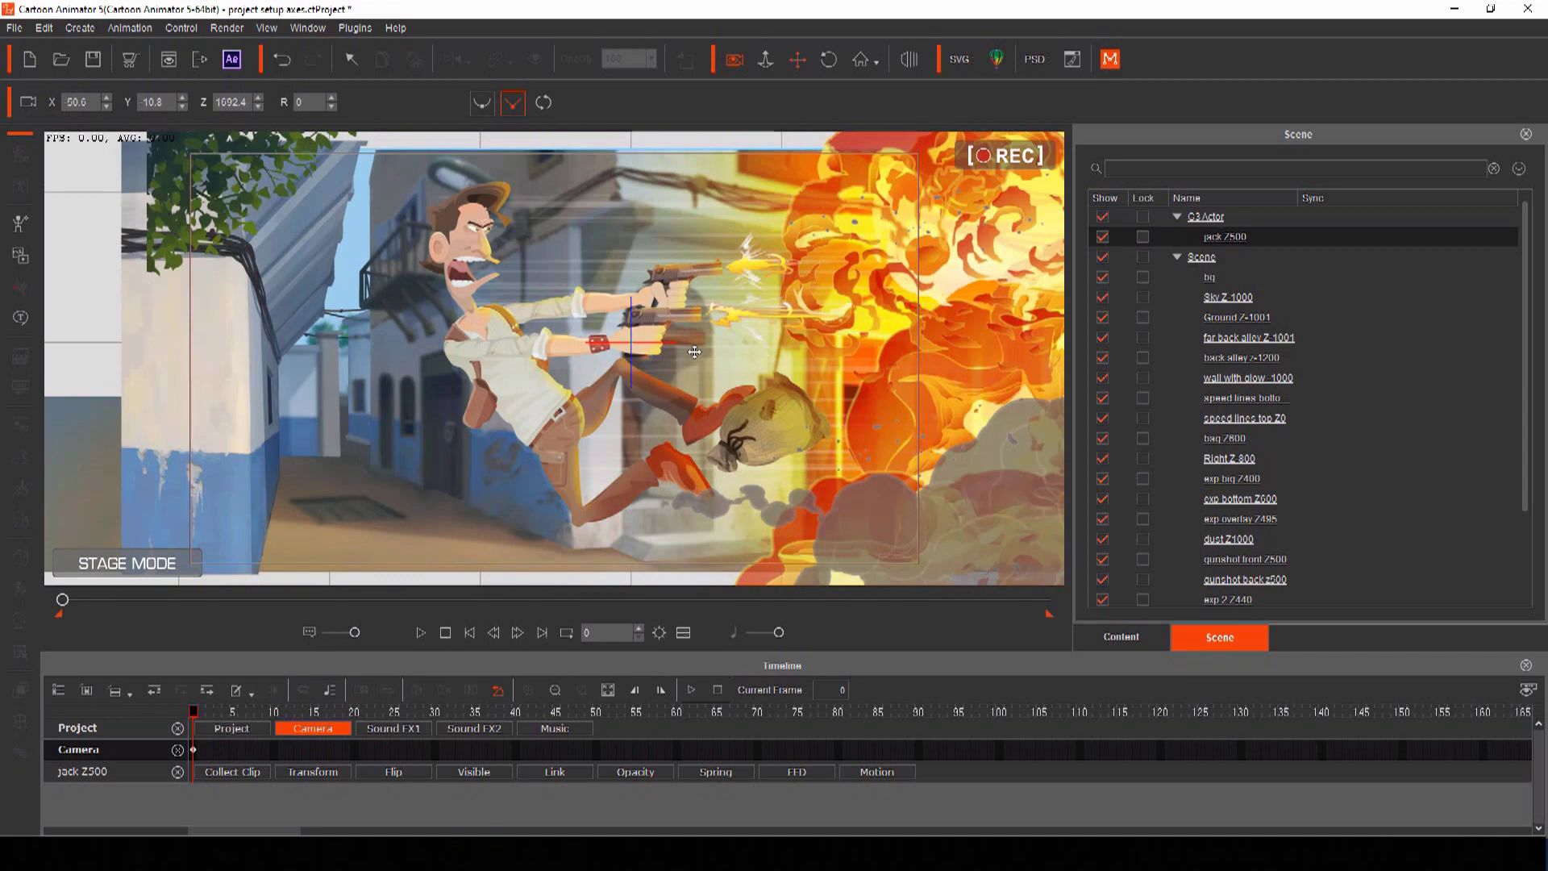
# Step: Reframe the camera at frame 150 to key a pan toward the explosion
pyautogui.moveTo(694, 351)
pyautogui.mouseDown()
pyautogui.moveTo(738, 350)
pyautogui.moveTo(619, 351)
pyautogui.moveTo(665, 353)
pyautogui.mouseUp()
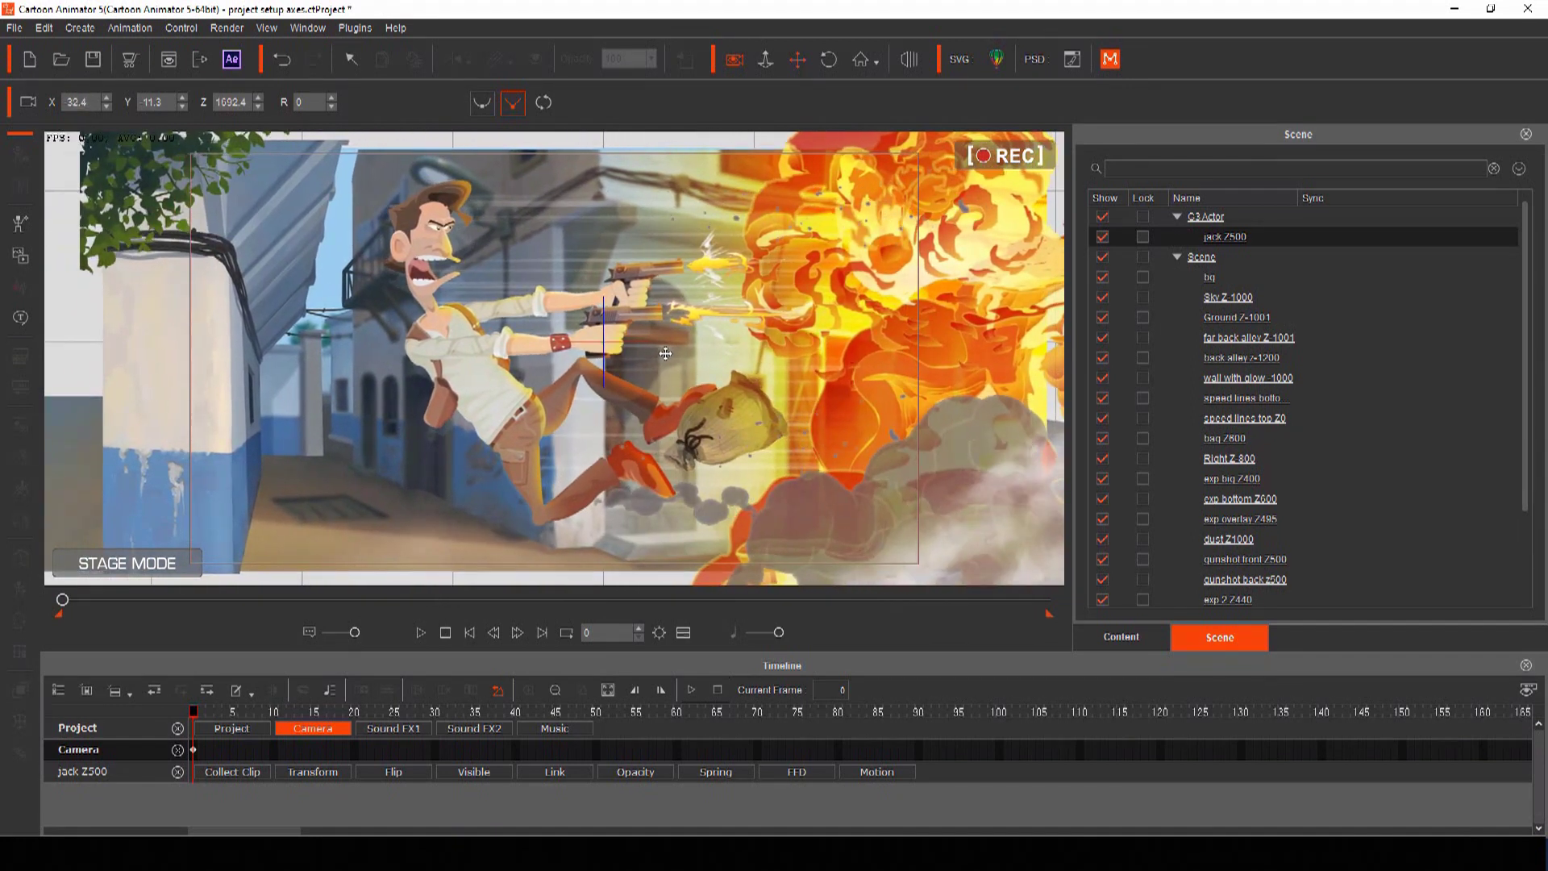
pyautogui.hotkey('ctrl', 'z')
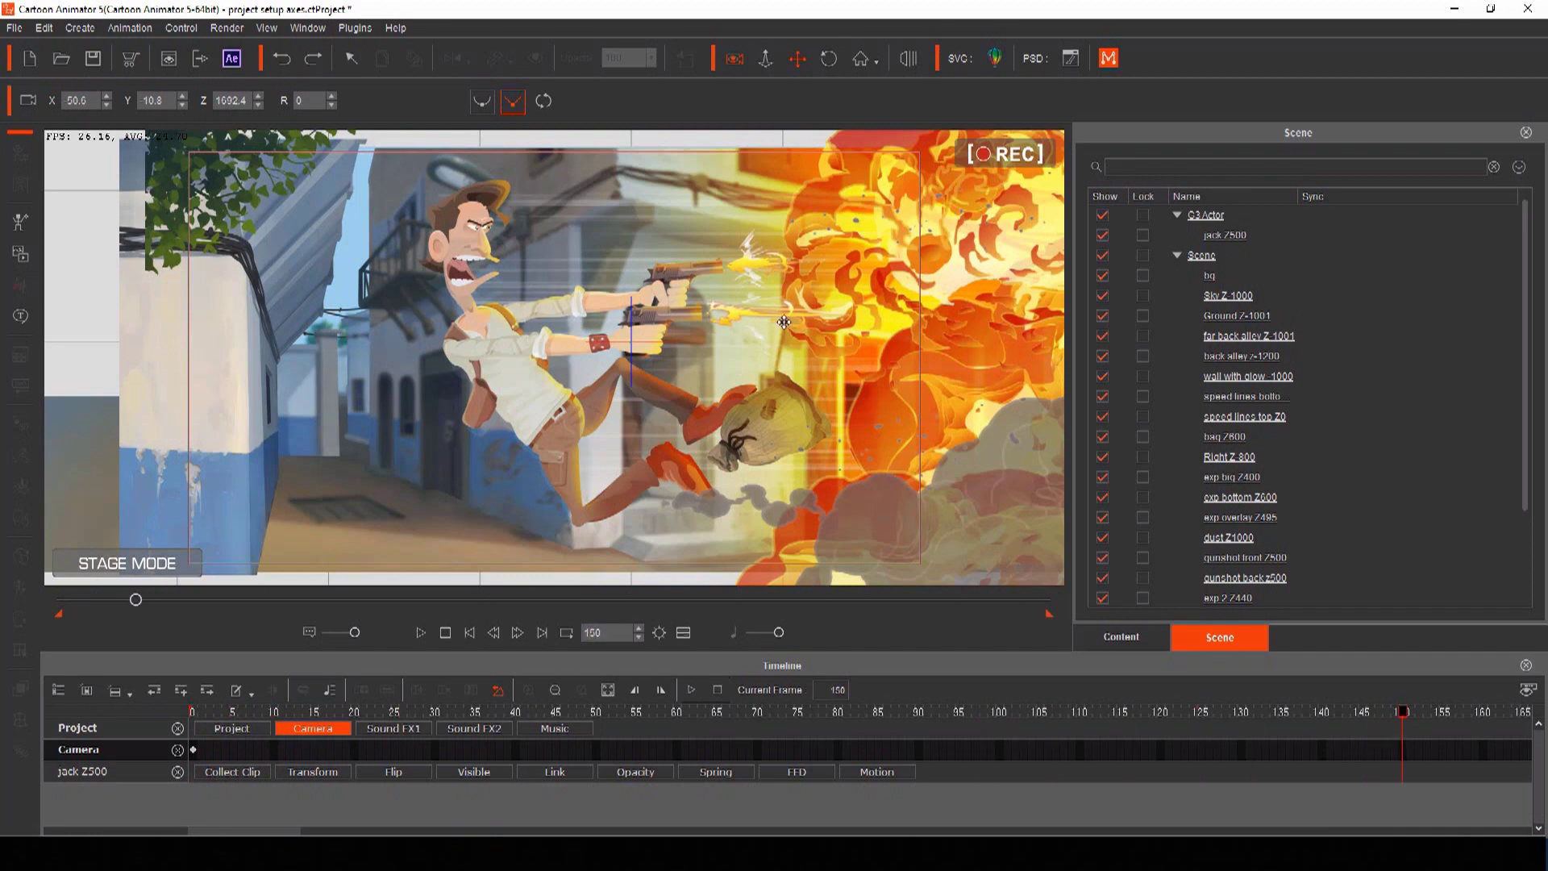
pyautogui.moveTo(784, 322); pyautogui.dragTo(891, 489)
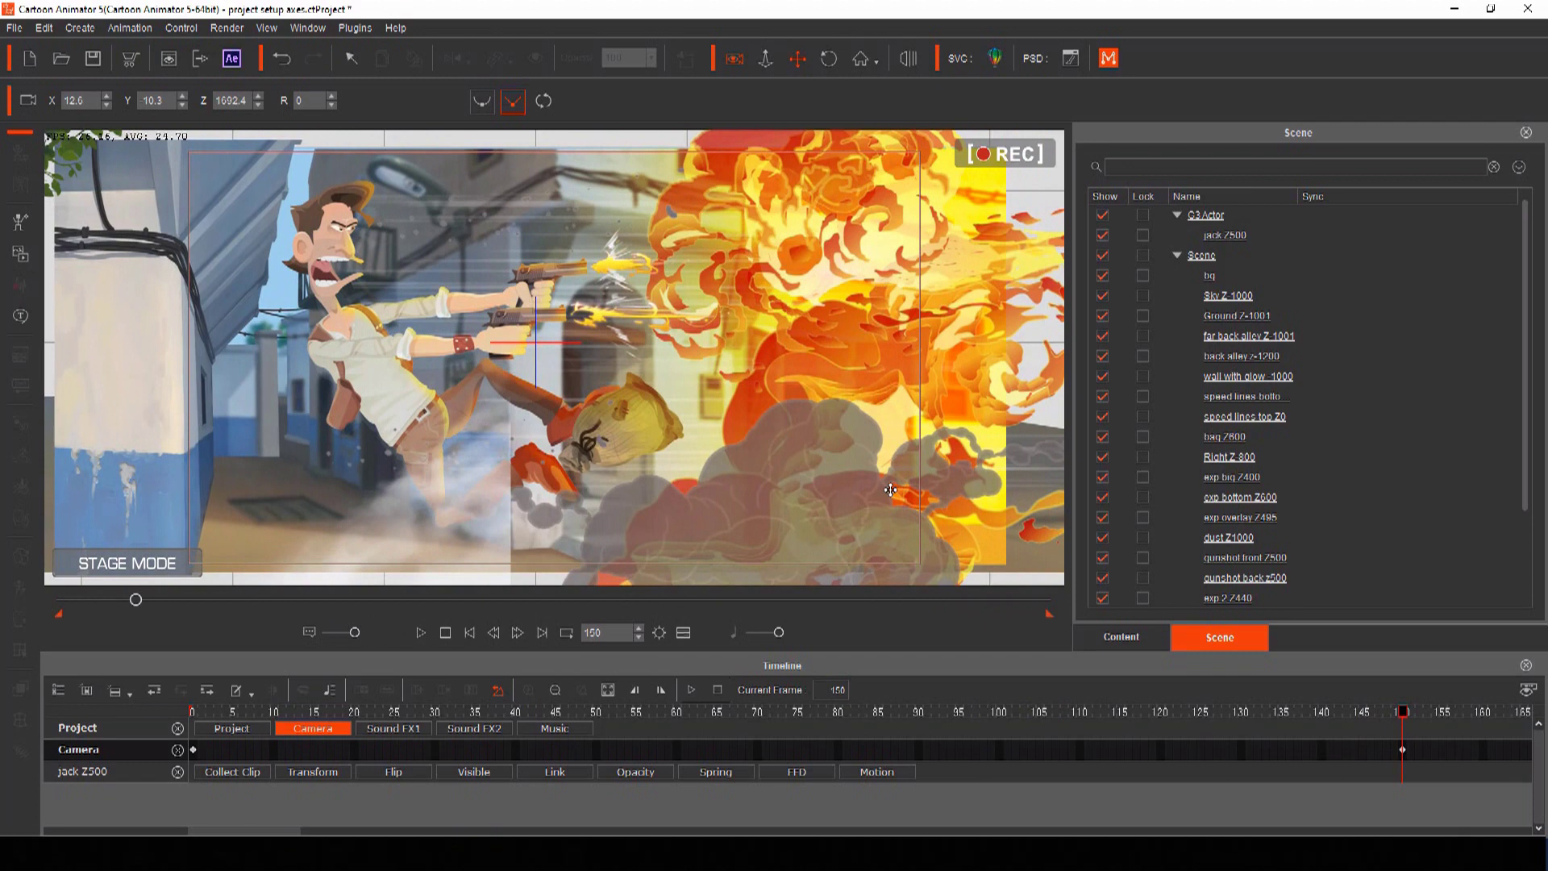
# Step: Play back the new camera move twice, then stop playback
pyautogui.press('space')
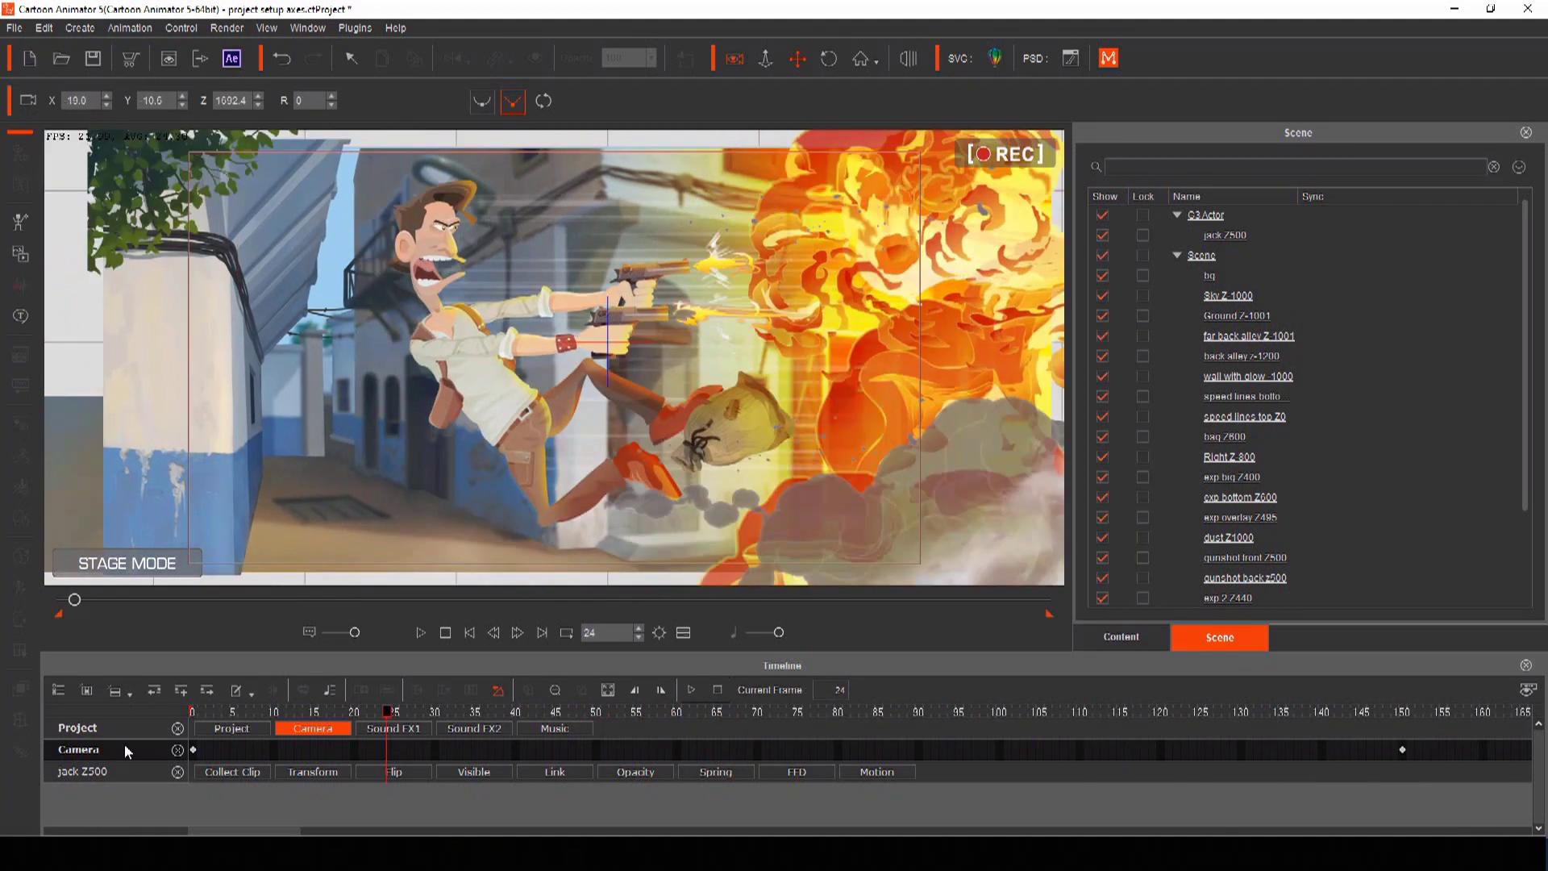
pyautogui.press('space')
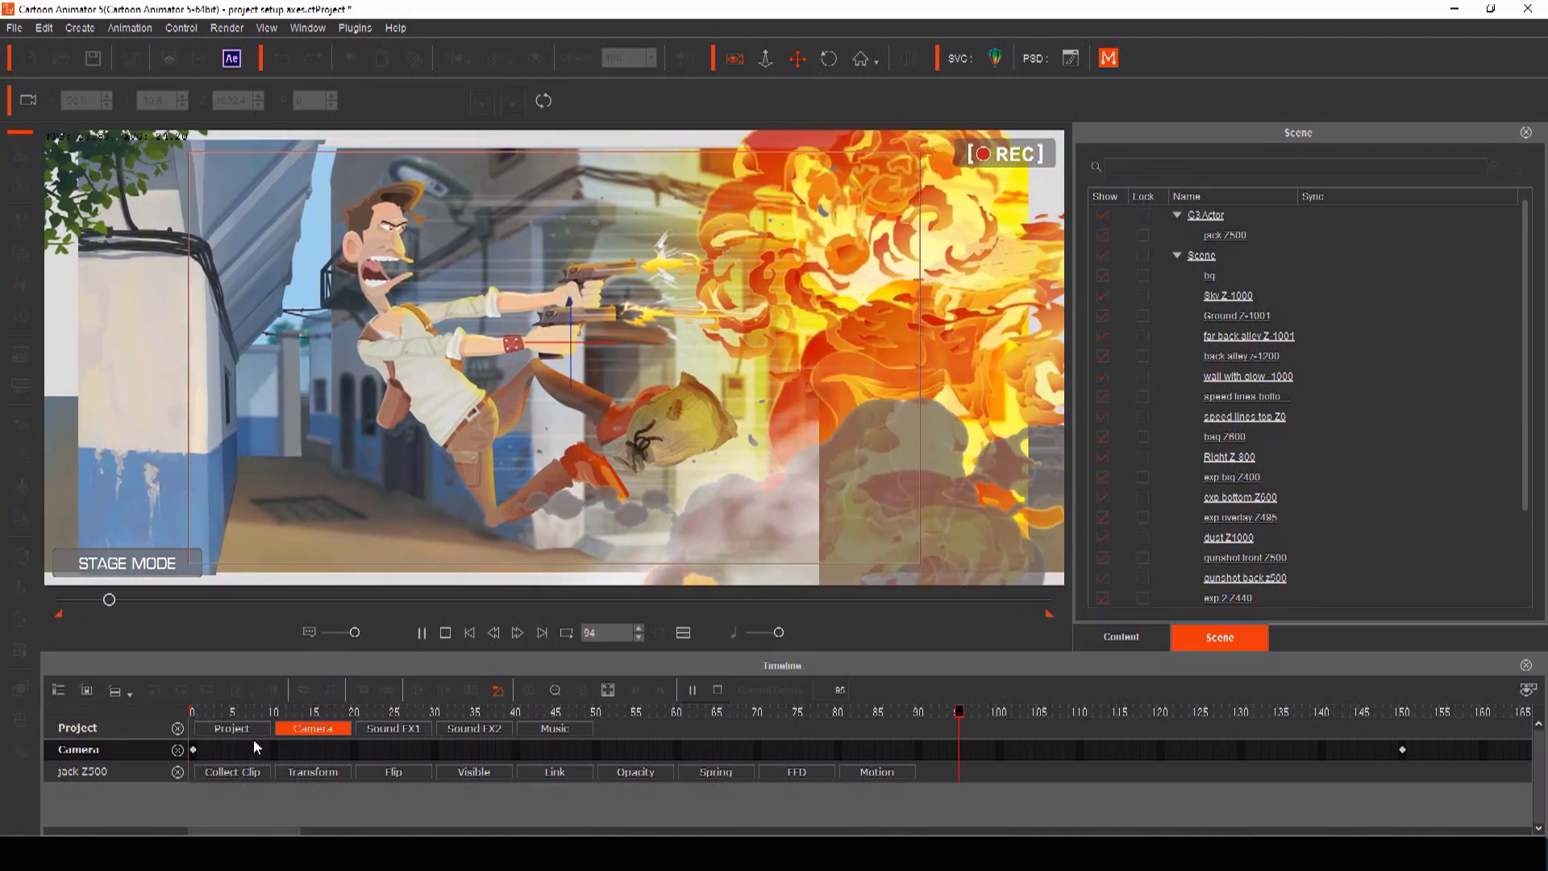
pyautogui.press('space')
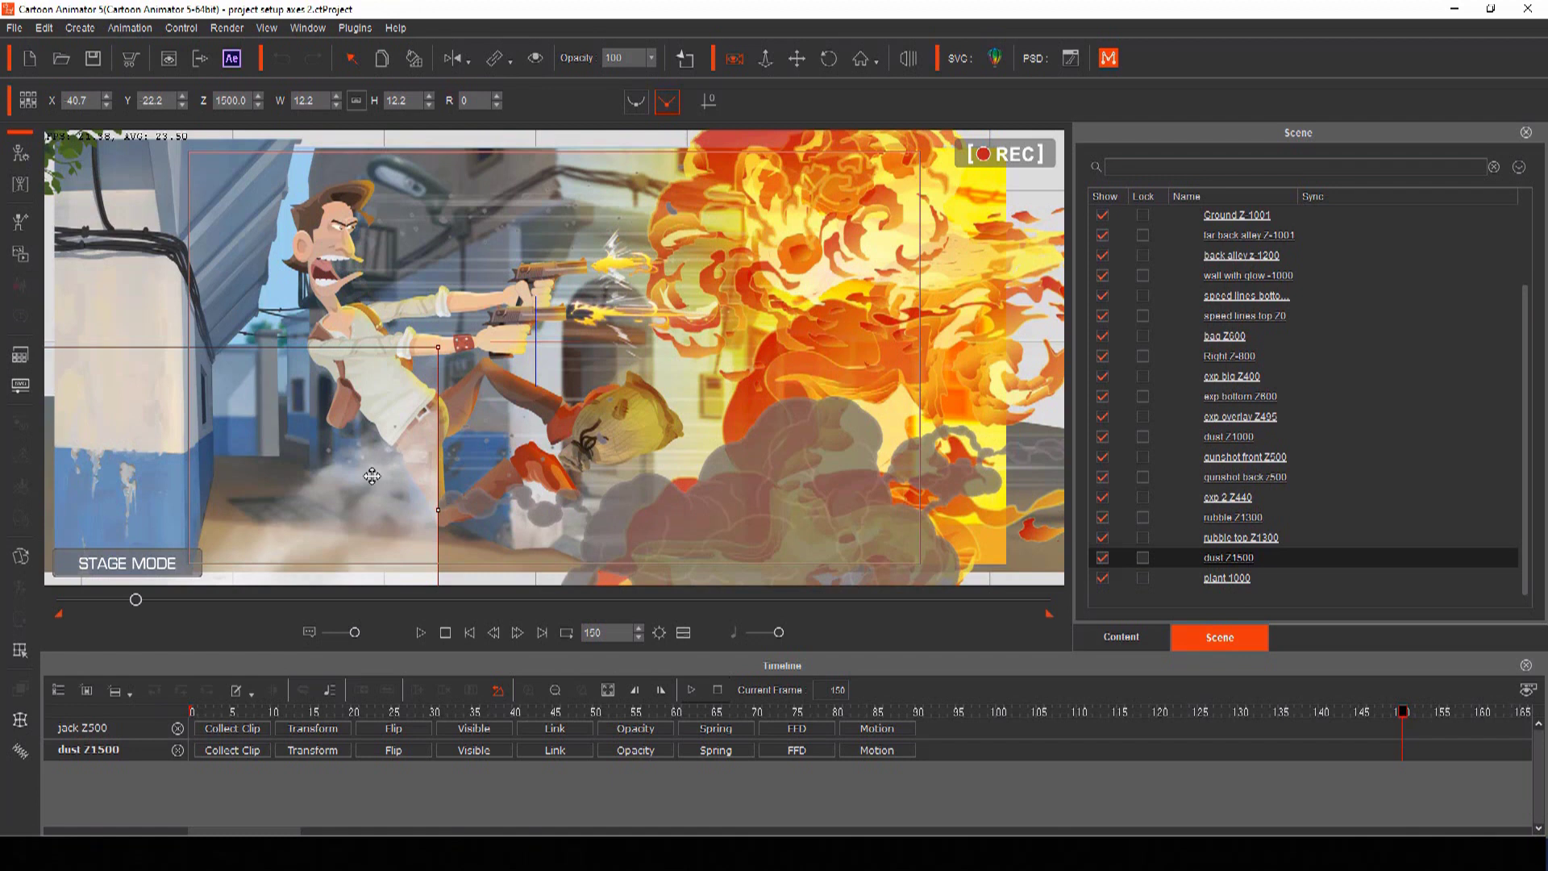
# Step: Shift the dust Z1500 cloud right, preview from frame 0, and return to frame 150
pyautogui.moveTo(372, 476); pyautogui.dragTo(839, 463)
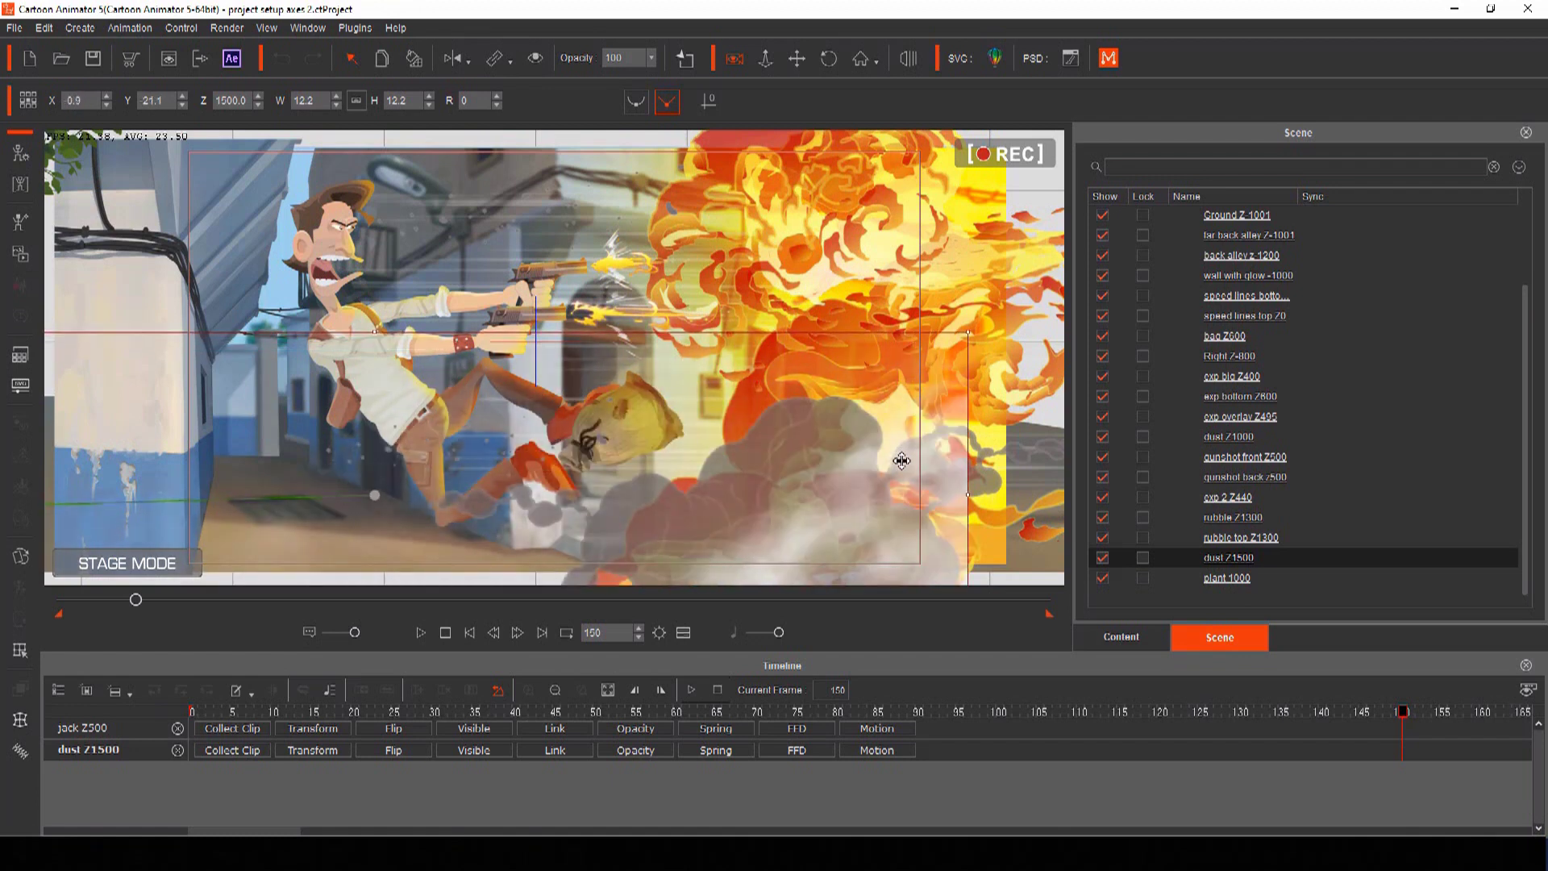
pyautogui.press('space')
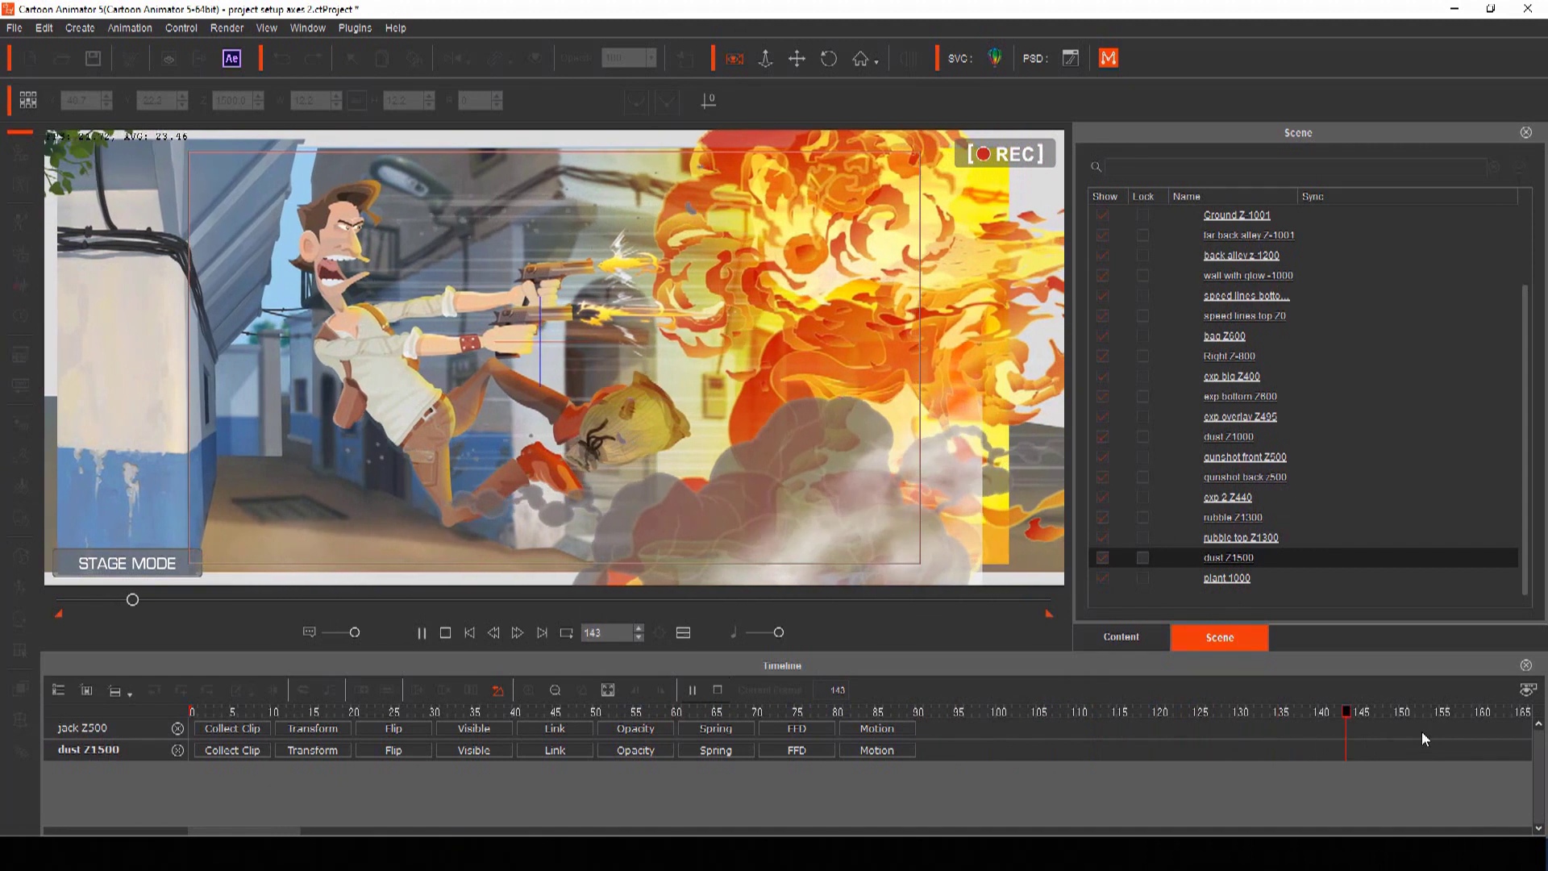
pyautogui.click(589, 711)
pyautogui.click(192, 711)
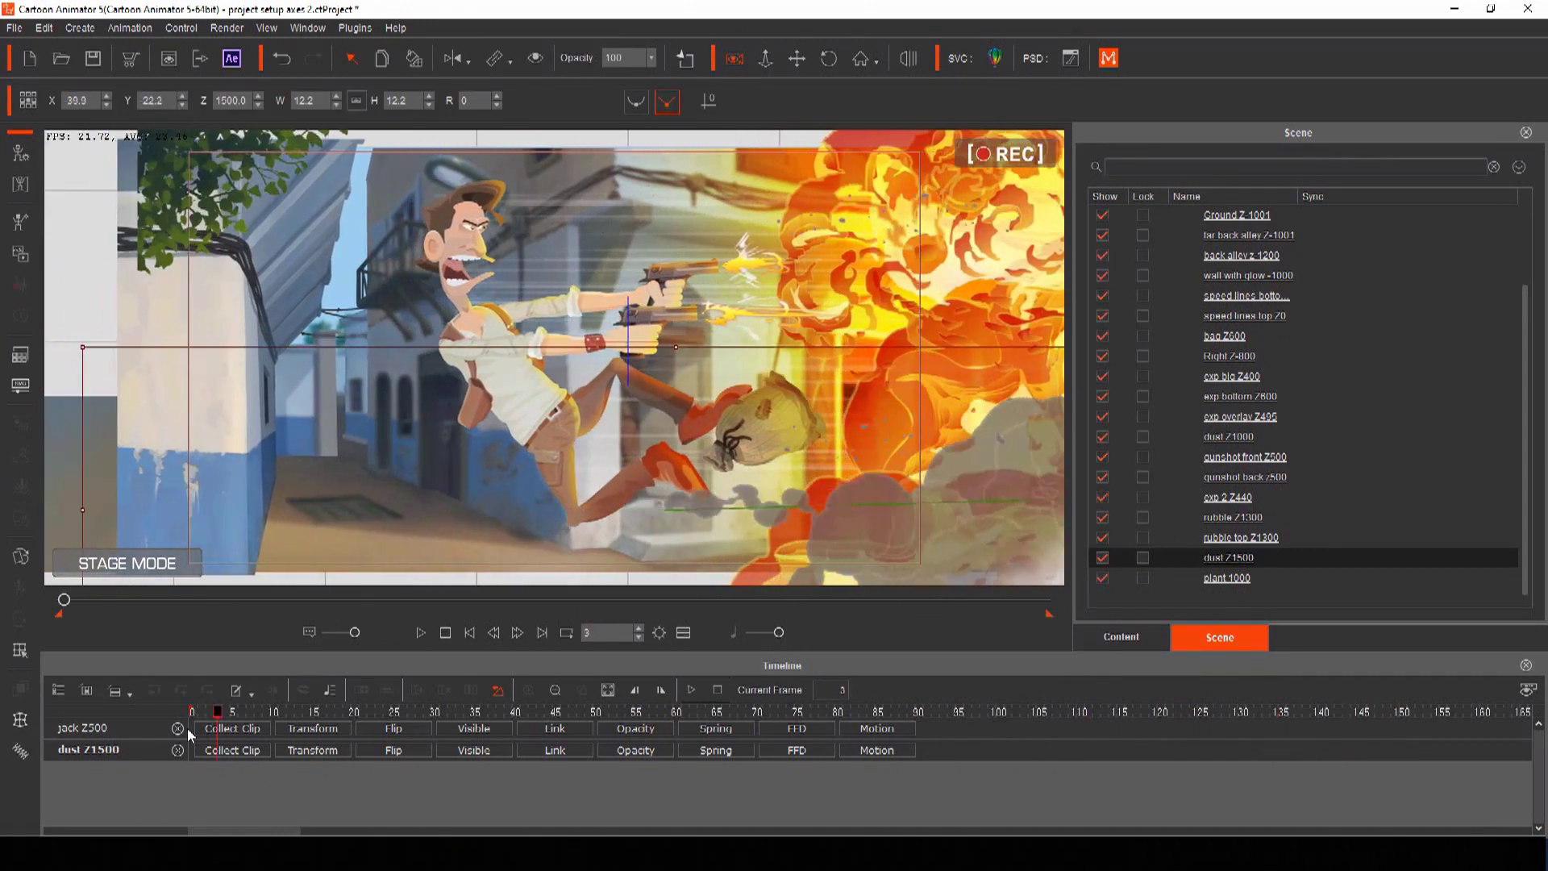
pyautogui.press('space')
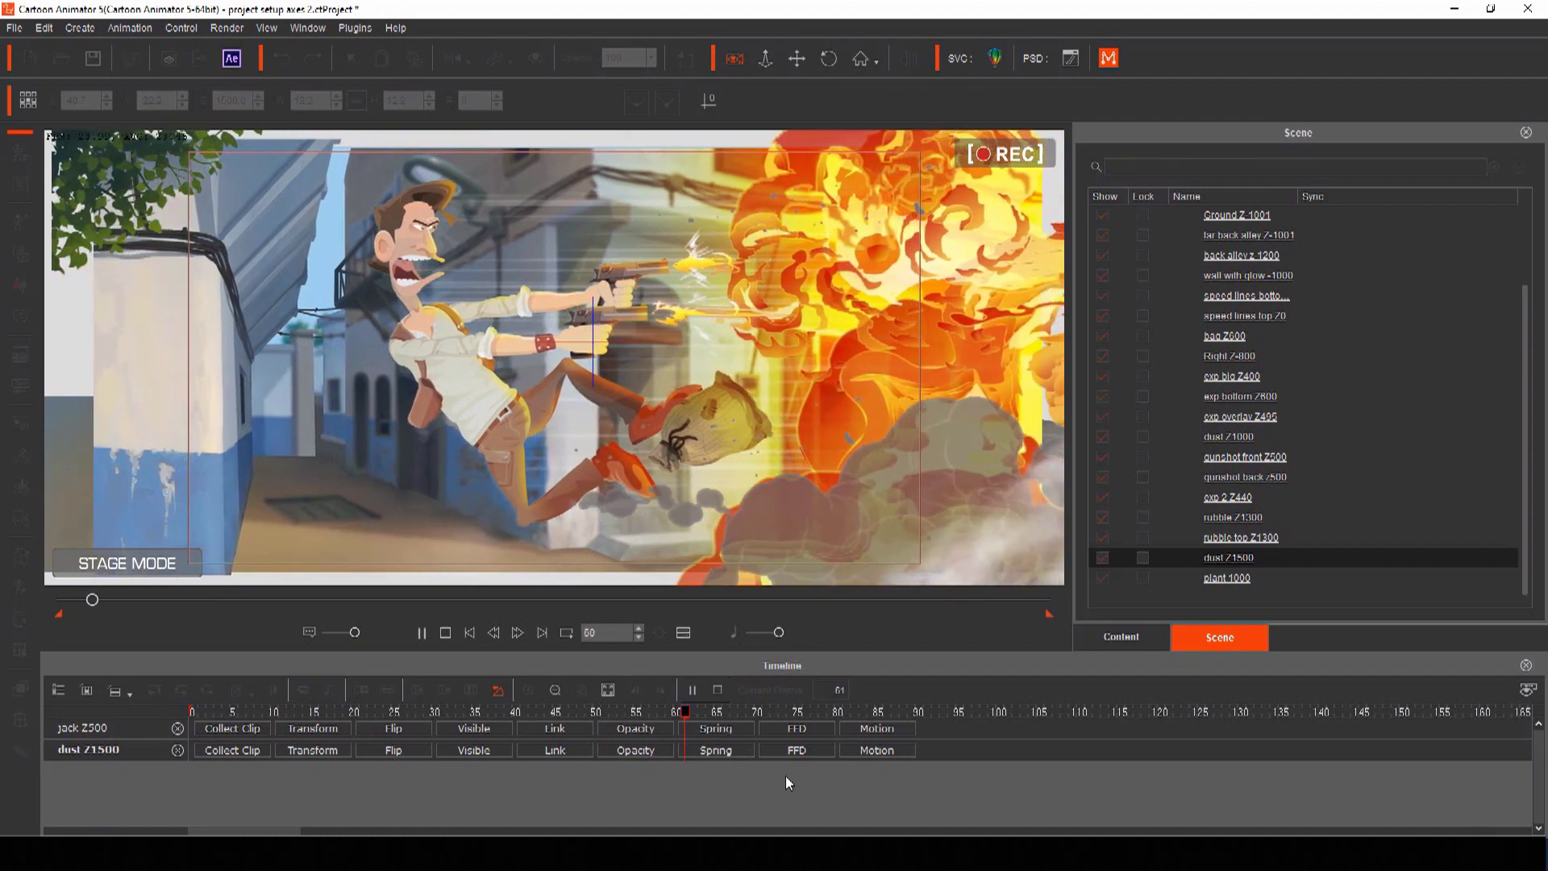
pyautogui.click(932, 714)
pyautogui.moveTo(930, 718); pyautogui.dragTo(1401, 761)
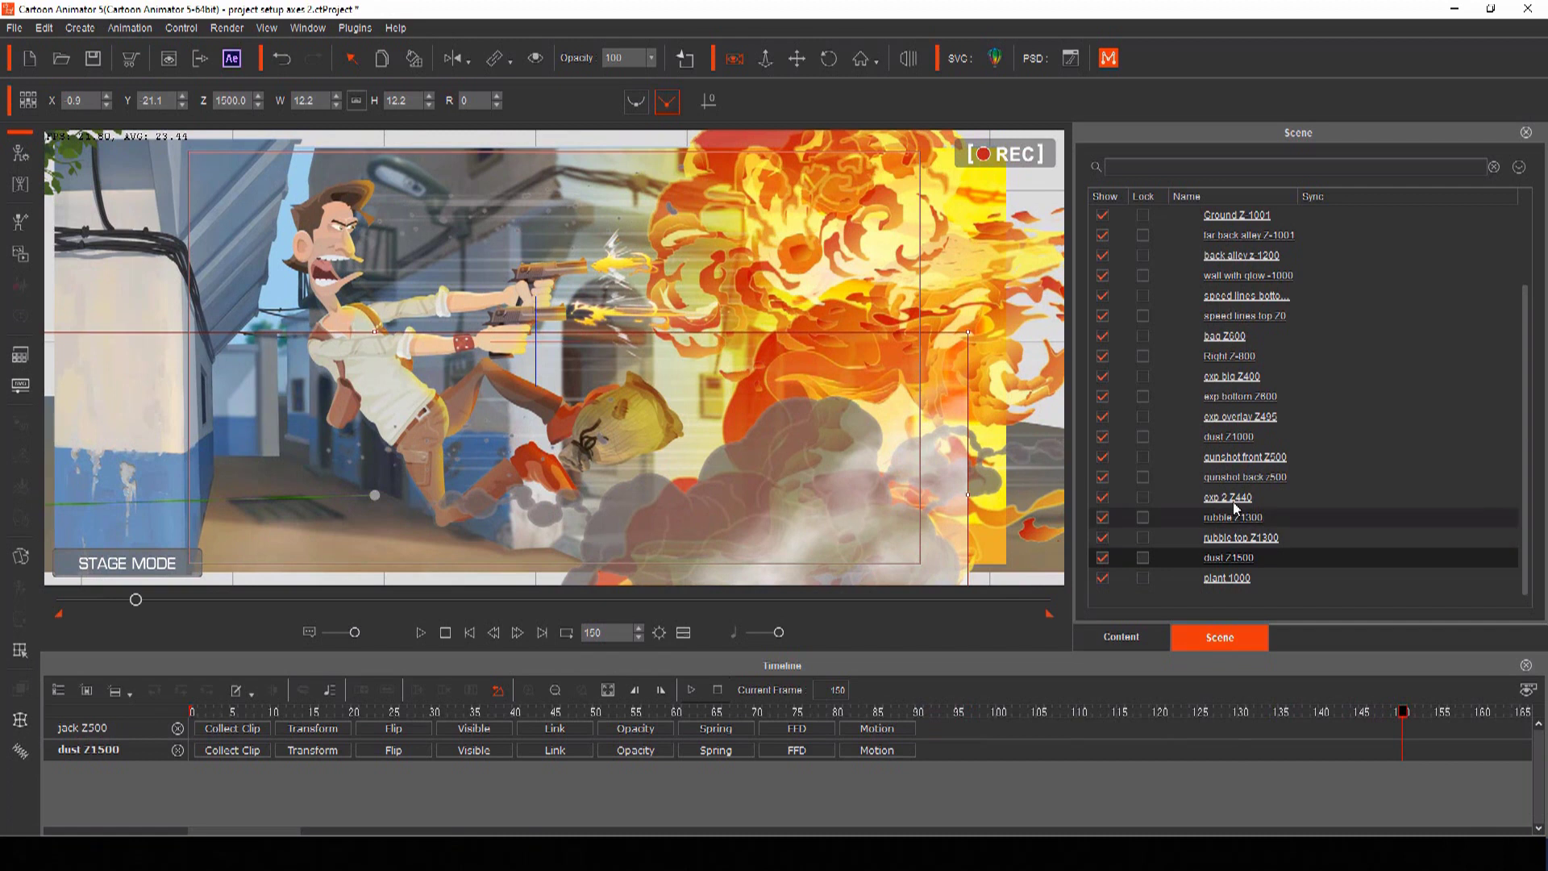
# Step: Enlarge the dust Z1000 cloud and move the bag left with a tilt
pyautogui.click(1231, 439)
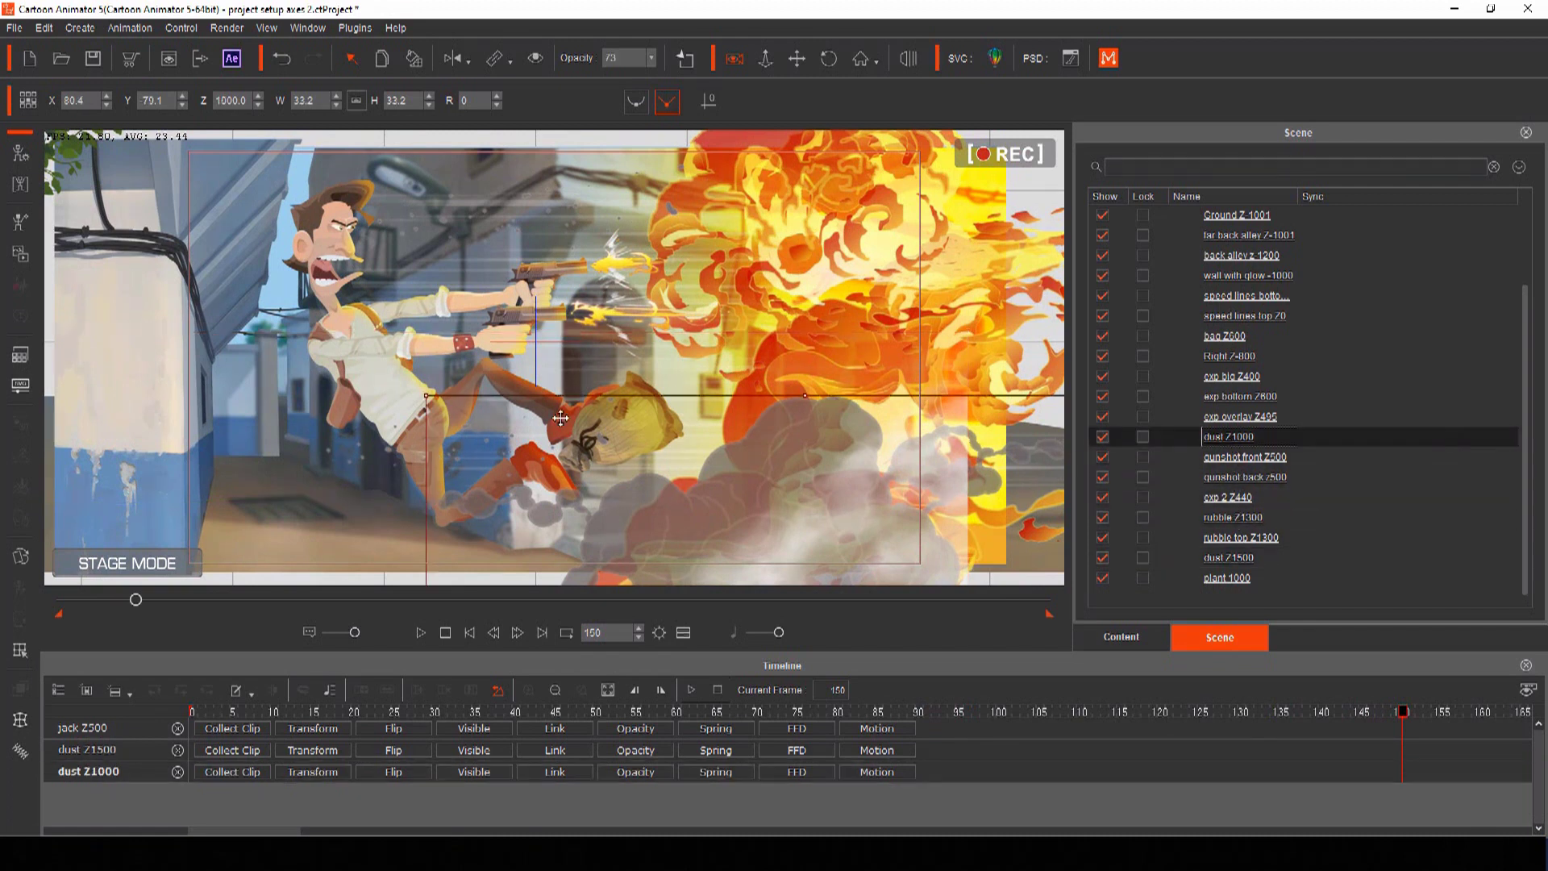
pyautogui.moveTo(426, 398); pyautogui.dragTo(357, 356)
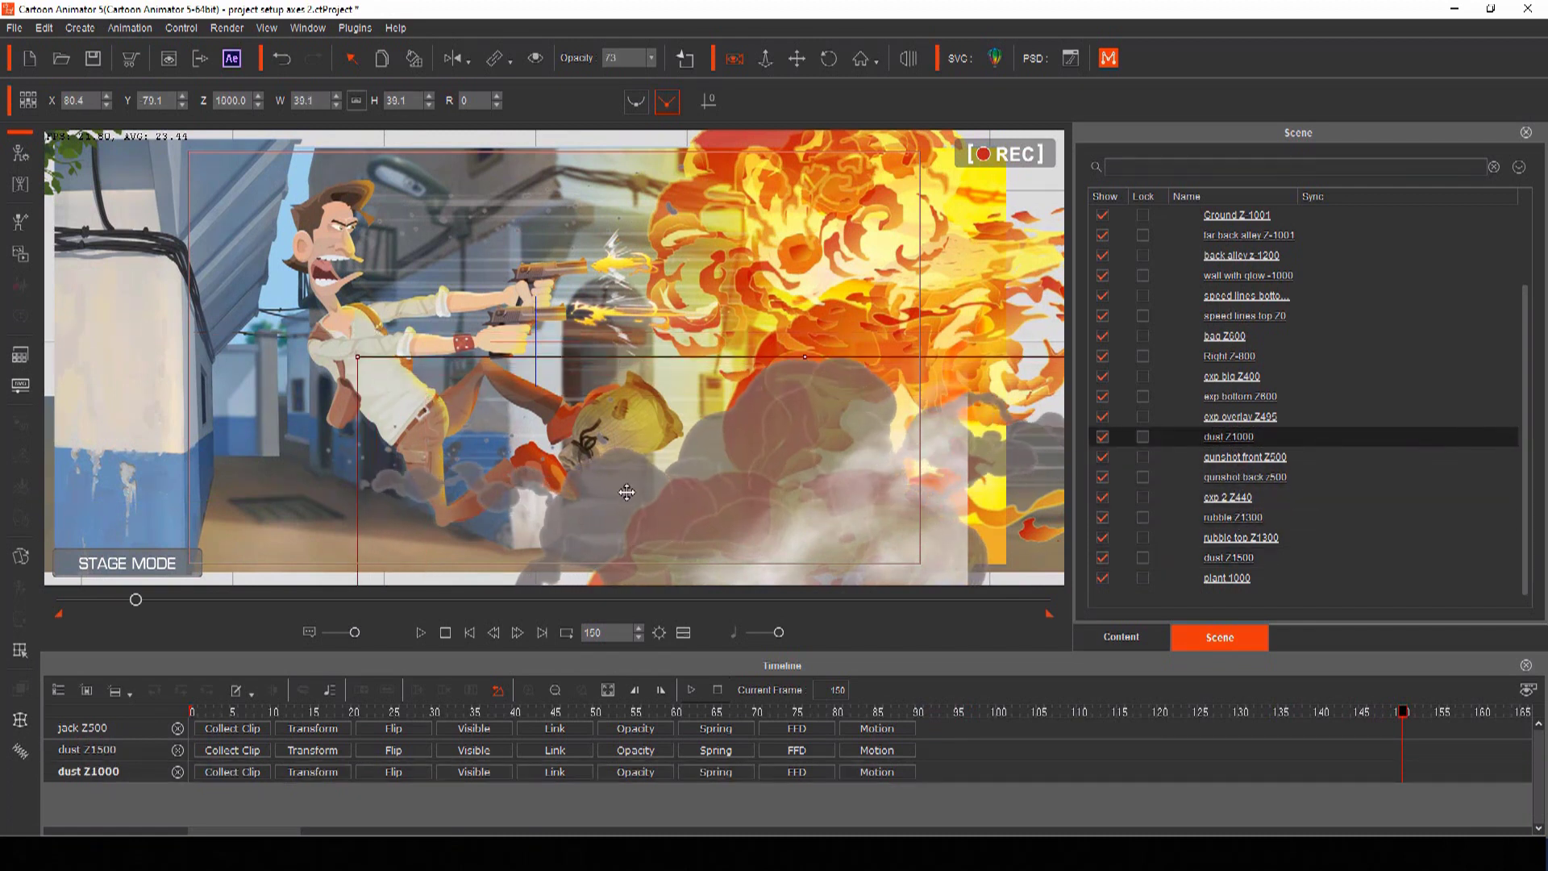
pyautogui.click(614, 414)
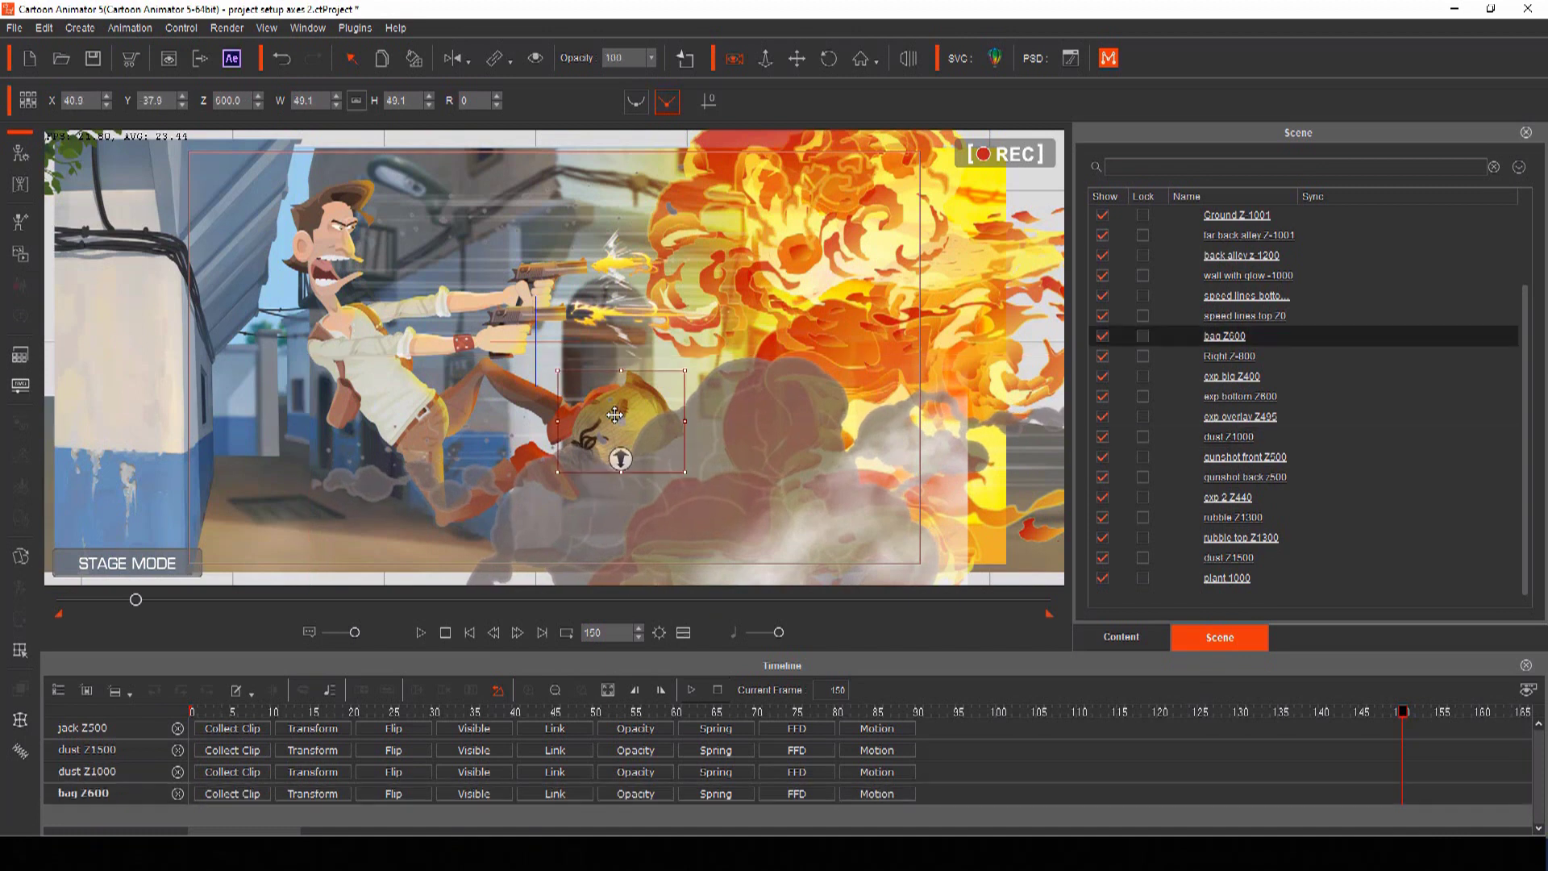
pyautogui.moveTo(607, 414); pyautogui.dragTo(531, 410)
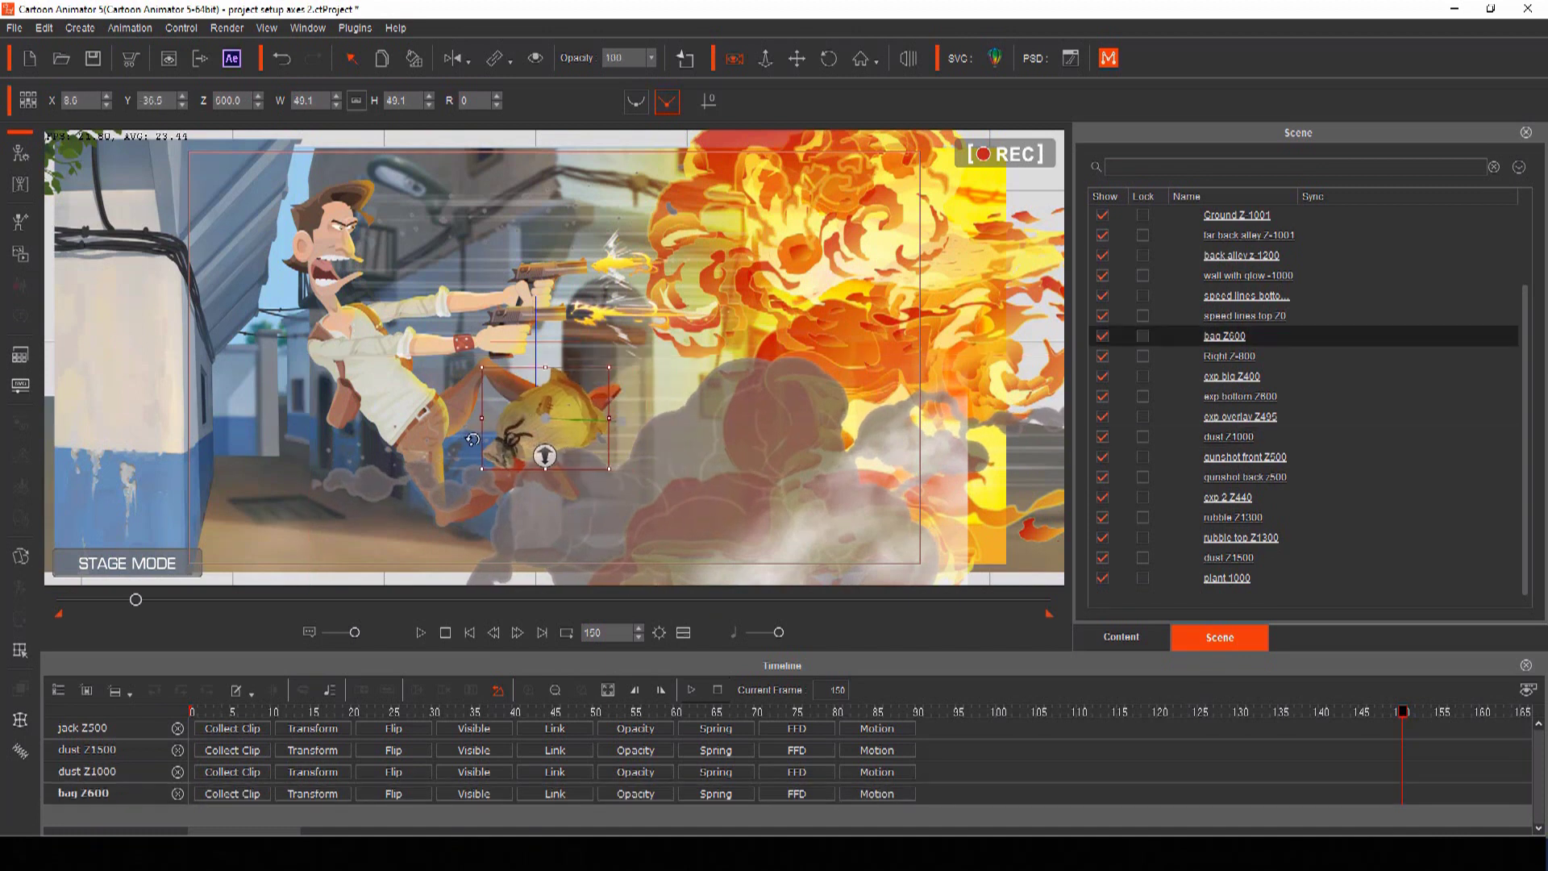
pyautogui.moveTo(466, 451); pyautogui.dragTo(480, 495)
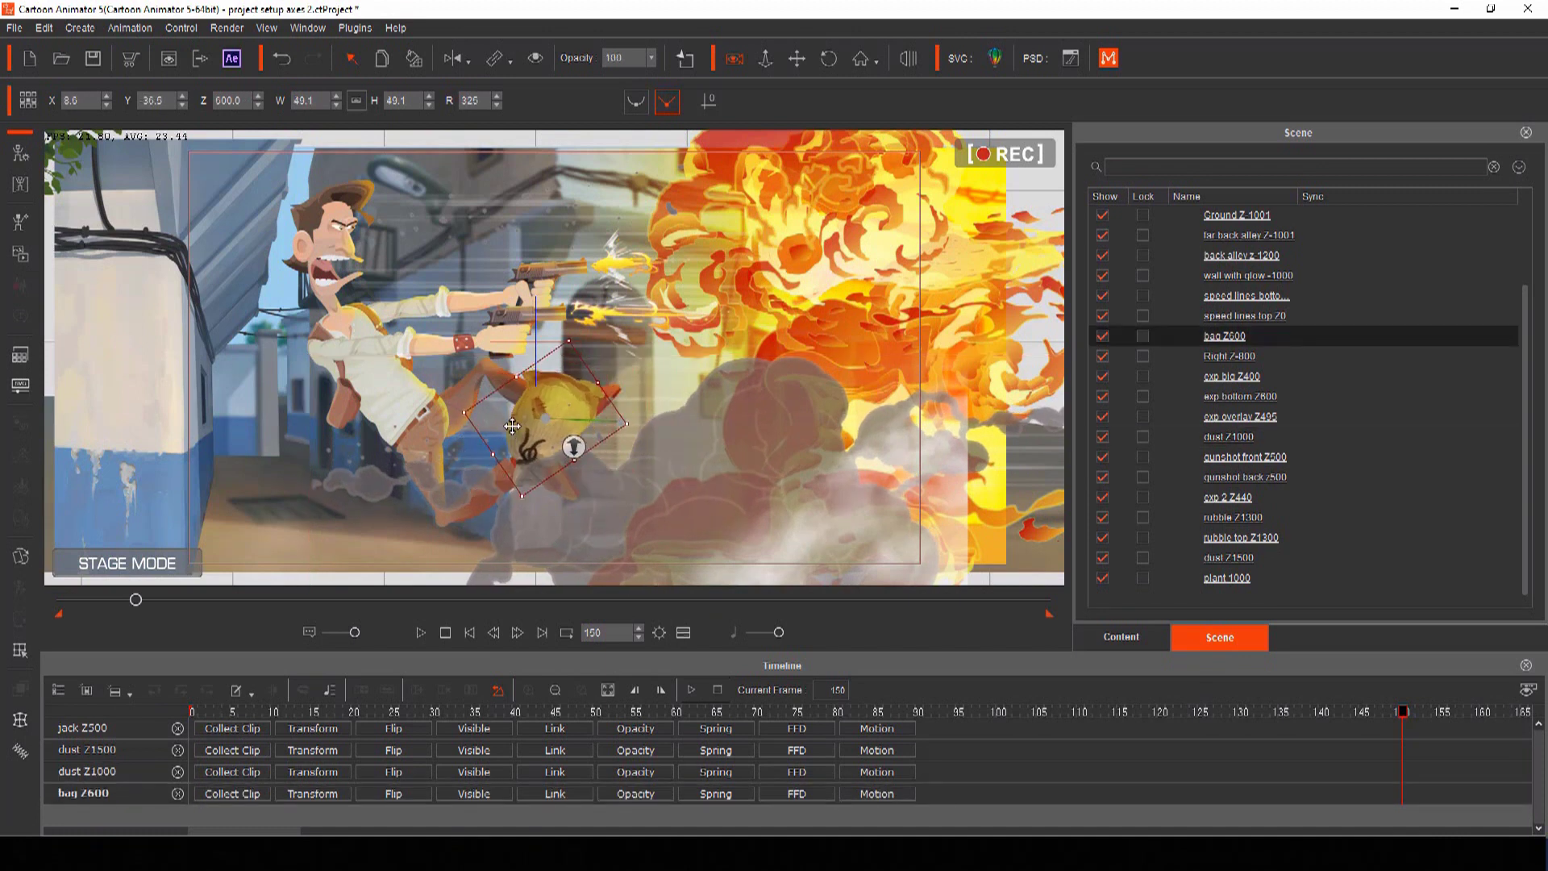
pyautogui.moveTo(512, 425); pyautogui.dragTo(483, 428)
# Step: Enlarge exp 2 Z440, shift it left and slightly down, and scrub to frame 107
pyautogui.click(839, 456)
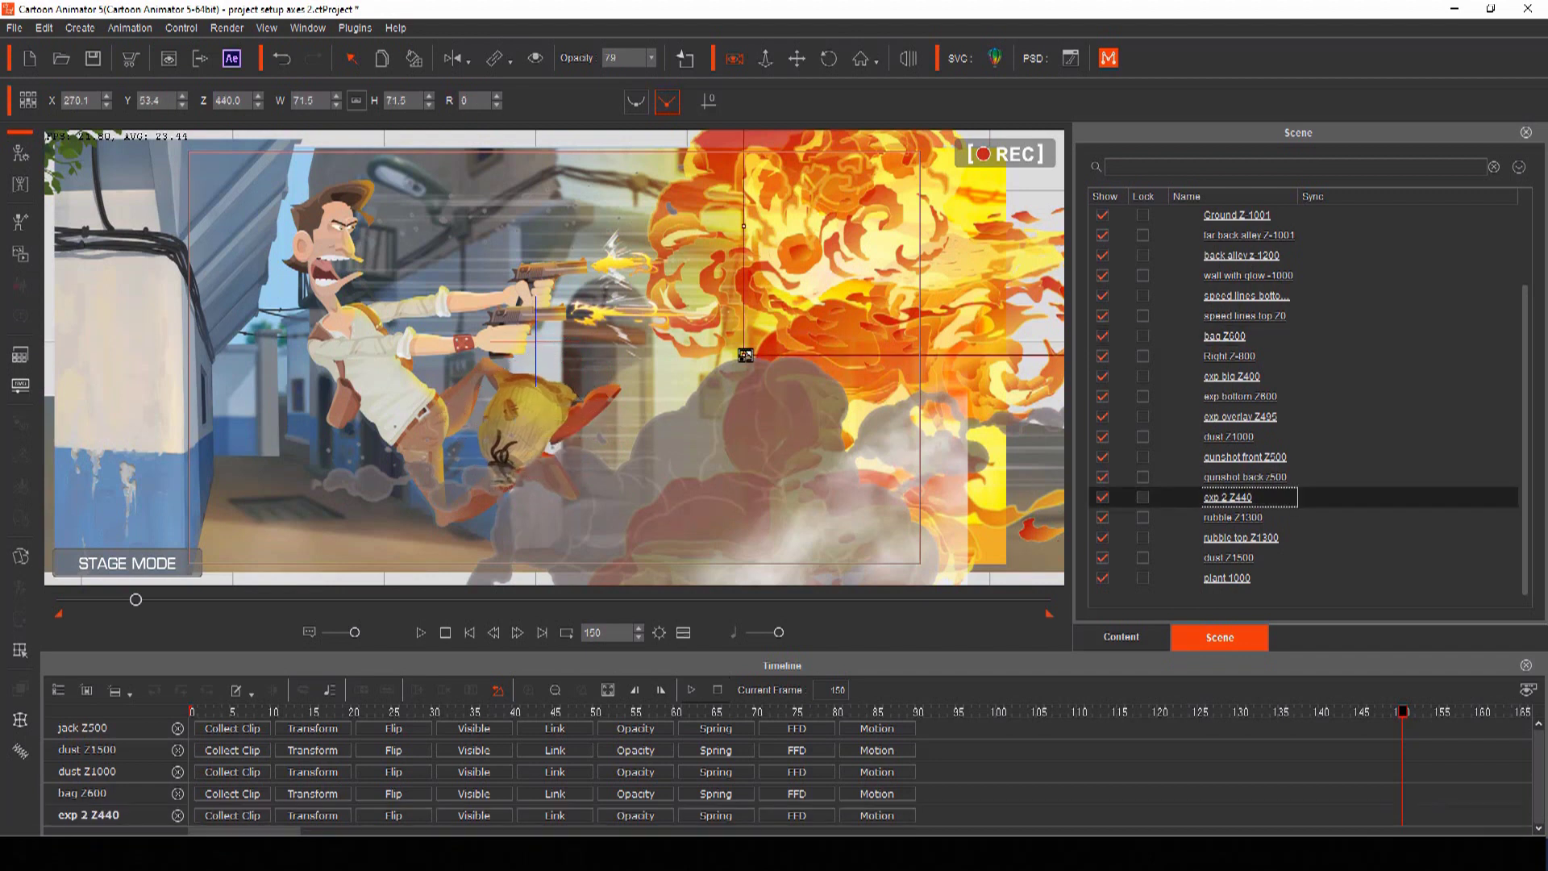
pyautogui.moveTo(745, 355); pyautogui.dragTo(687, 376)
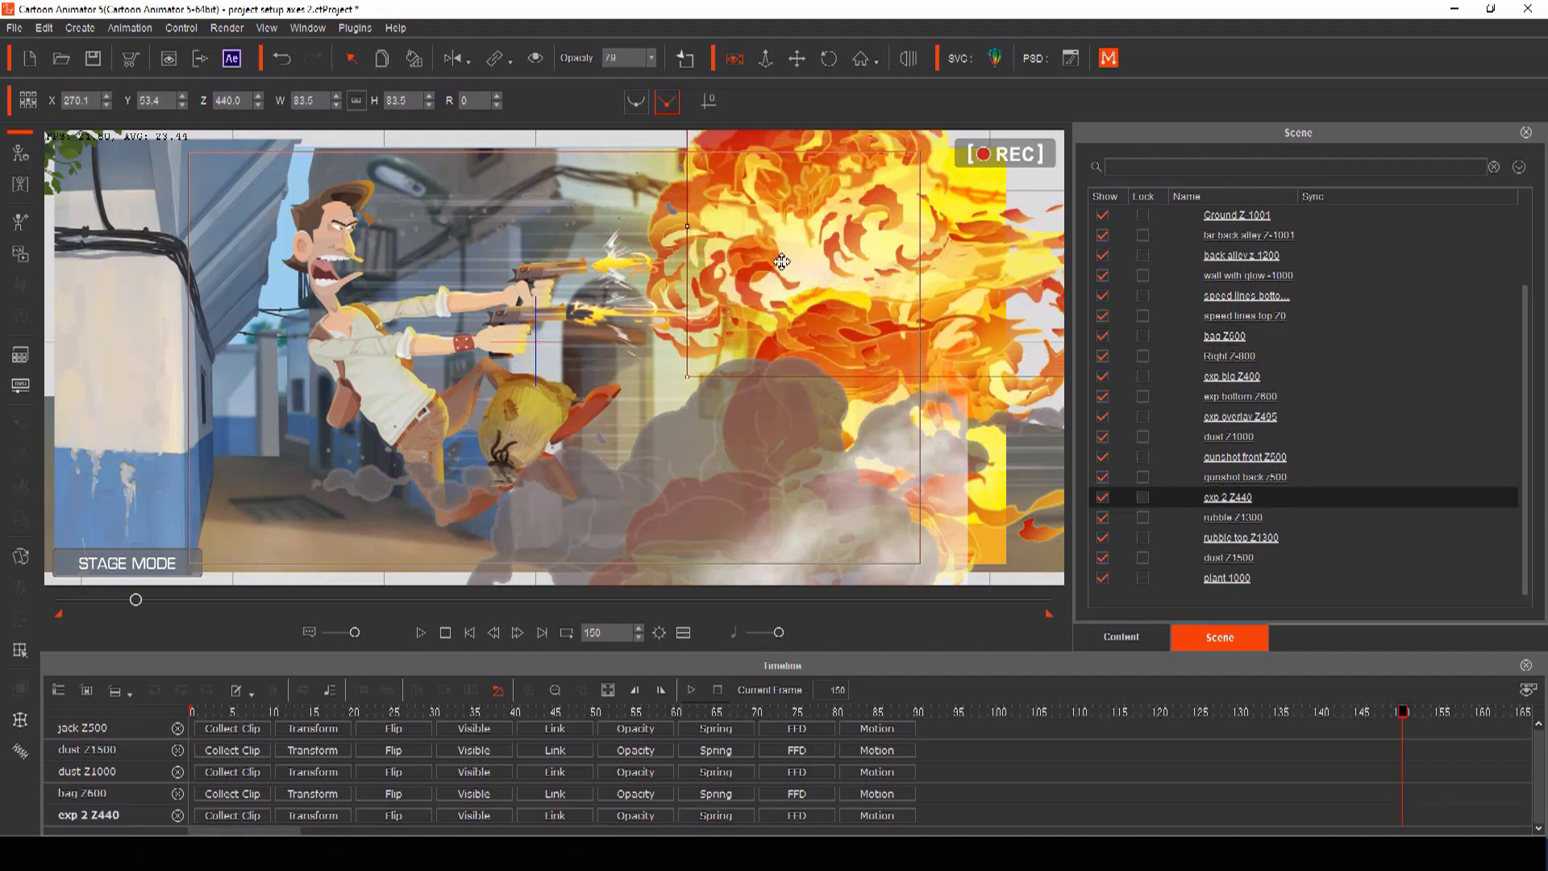
pyautogui.moveTo(782, 261); pyautogui.dragTo(728, 273)
pyautogui.moveTo(1403, 717); pyautogui.dragTo(1404, 769)
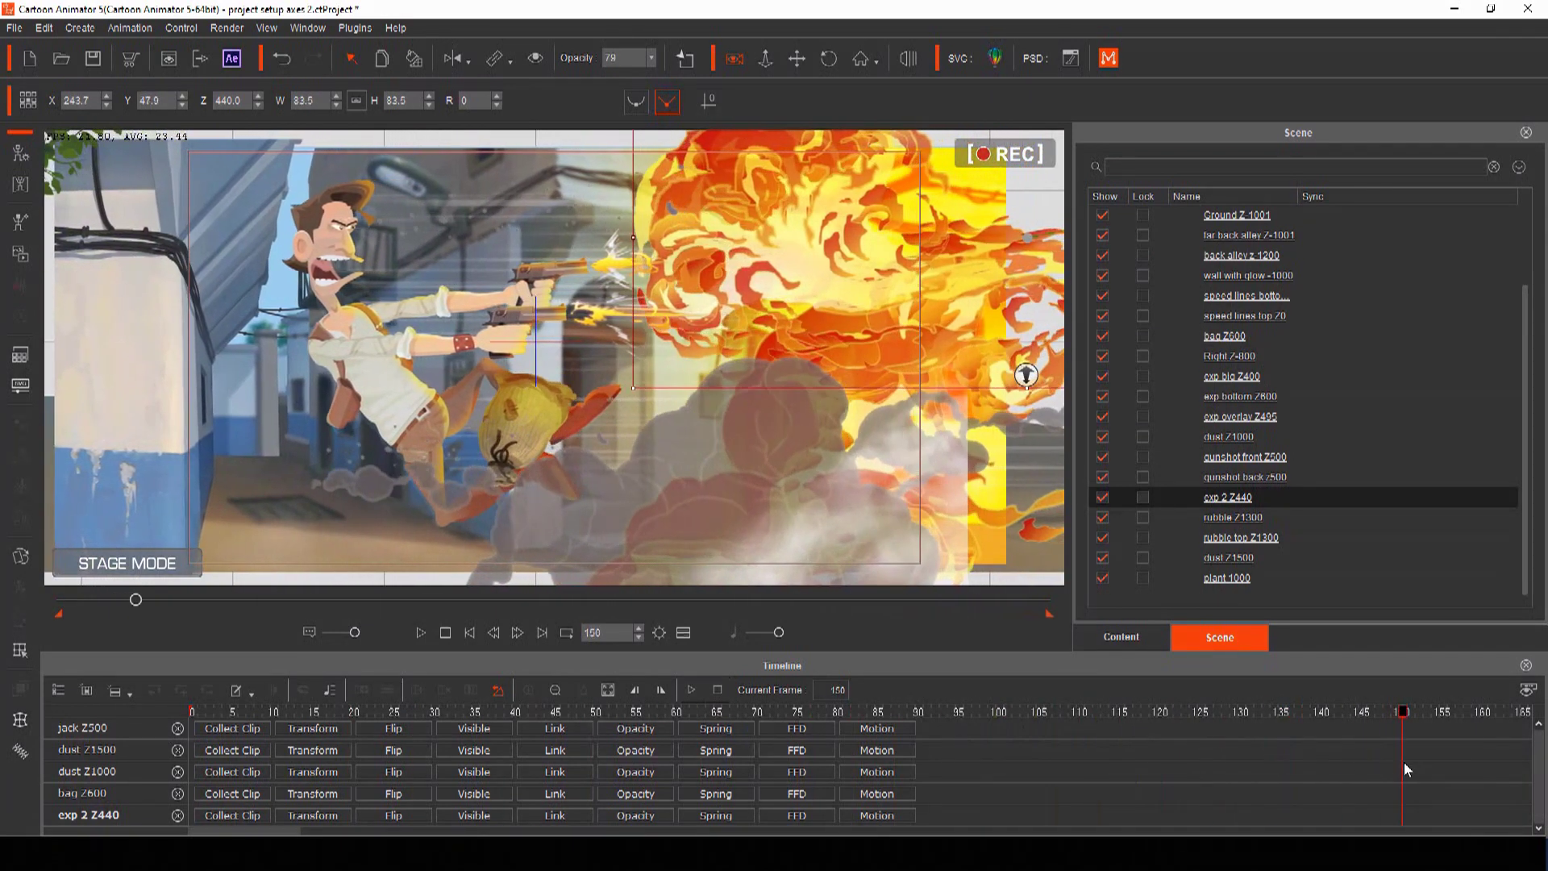
# Step: Reposition Jack on the stage and widen and raise the back muzzle flash
pyautogui.click(366, 345)
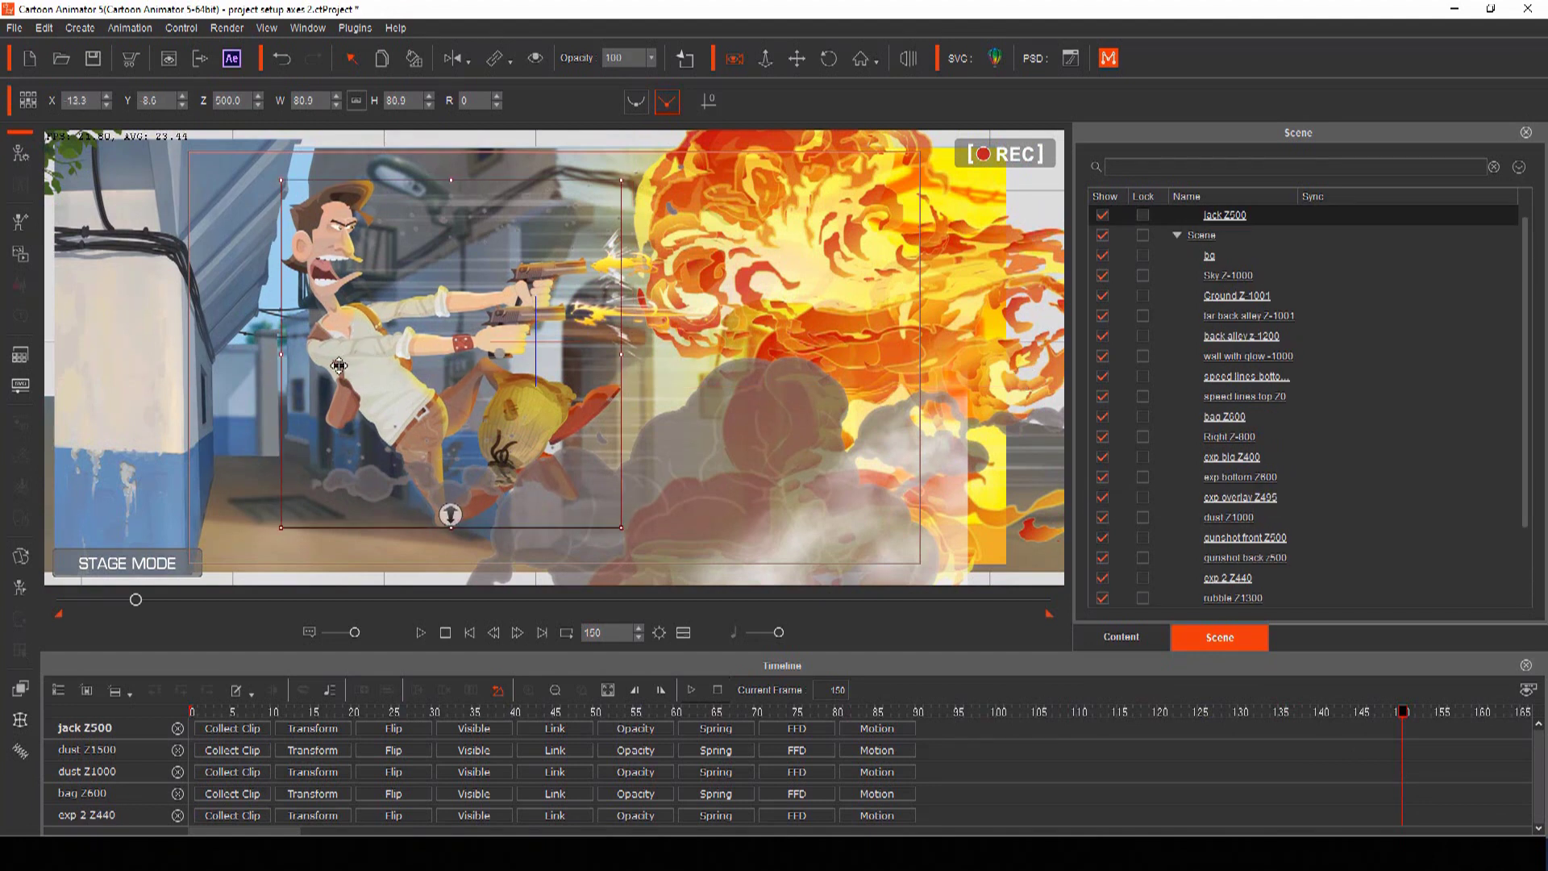
pyautogui.moveTo(339, 365); pyautogui.dragTo(228, 429)
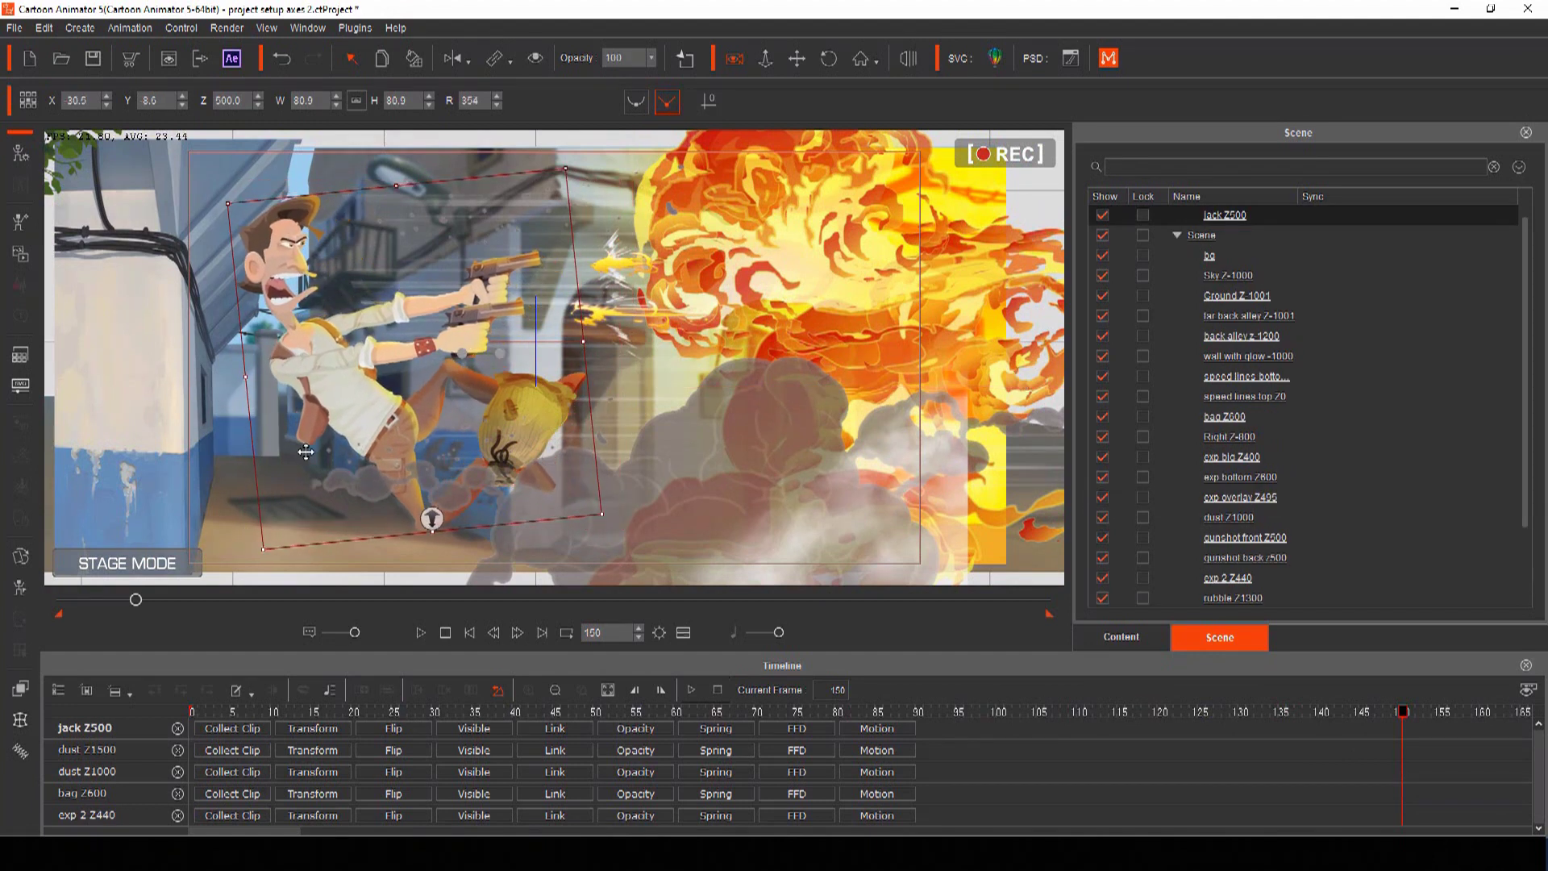
pyautogui.click(609, 272)
pyautogui.moveTo(589, 259)
pyautogui.mouseDown()
pyautogui.moveTo(545, 260)
pyautogui.moveTo(612, 270)
pyautogui.mouseUp()
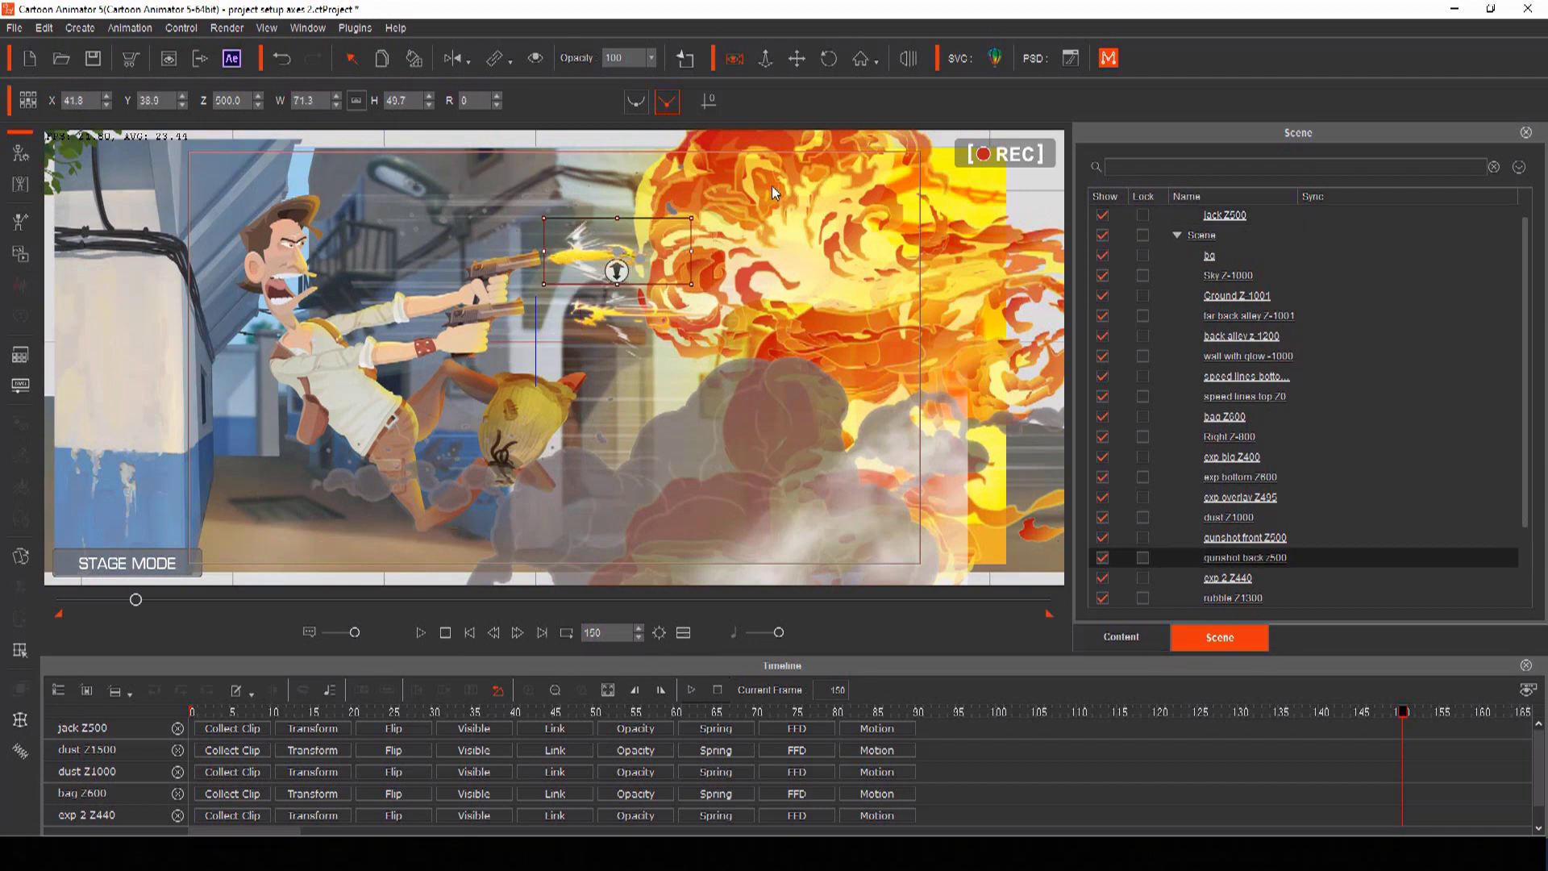
# Step: Enlarge and reposition the explosion overlay, then rewind to frame 0 and play the scene
pyautogui.click(725, 194)
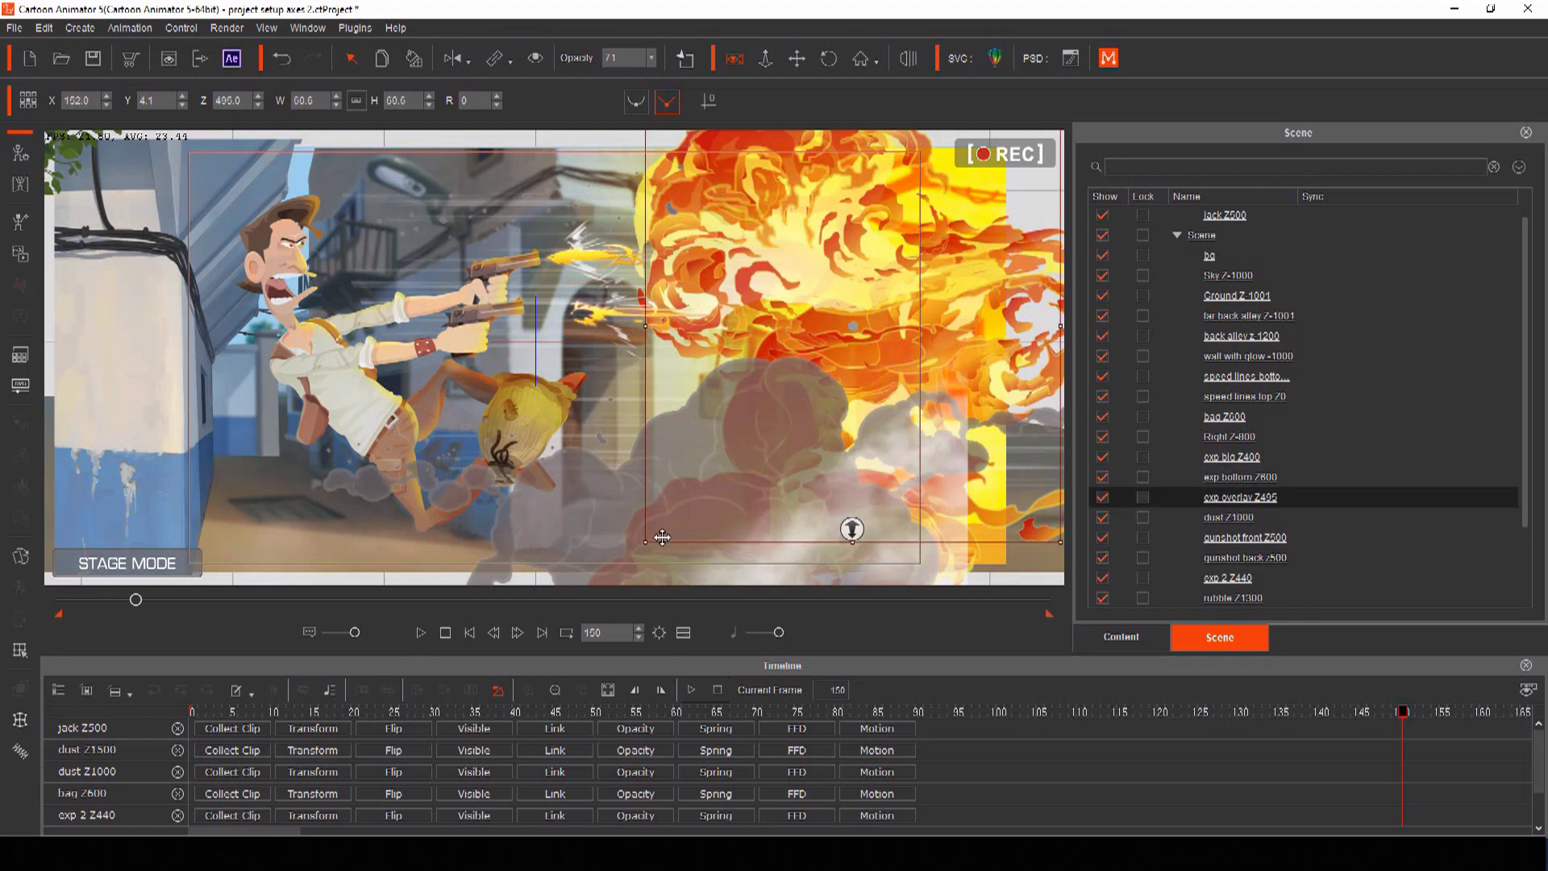
pyautogui.moveTo(645, 542); pyautogui.dragTo(624, 557)
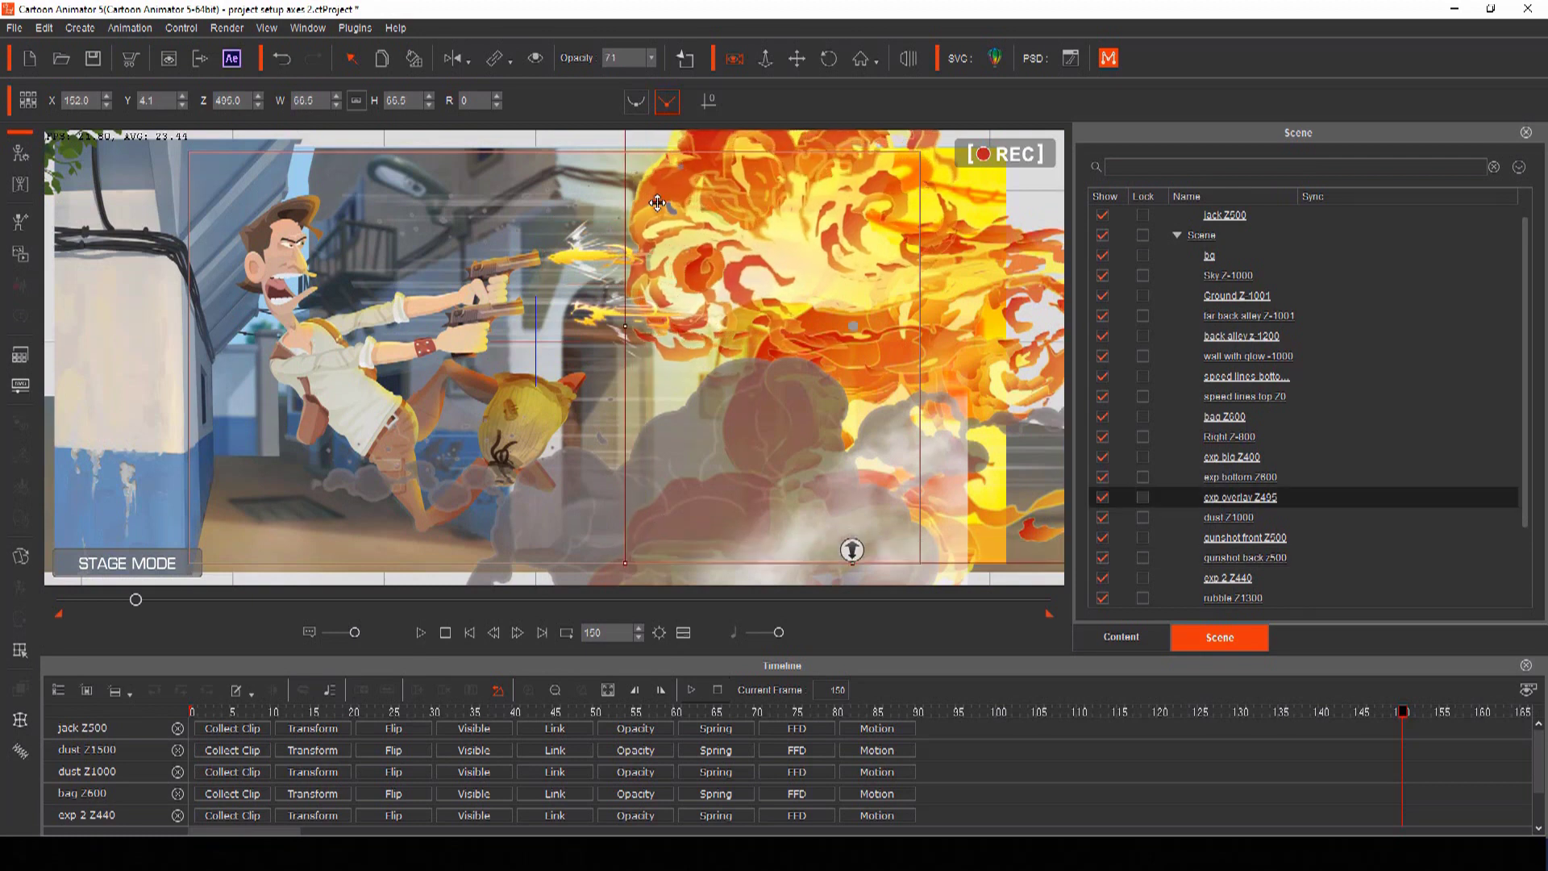
pyautogui.moveTo(657, 203)
pyautogui.mouseDown()
pyautogui.moveTo(634, 221)
pyautogui.moveTo(708, 215)
pyautogui.moveTo(674, 191)
pyautogui.mouseUp()
pyautogui.click(873, 382)
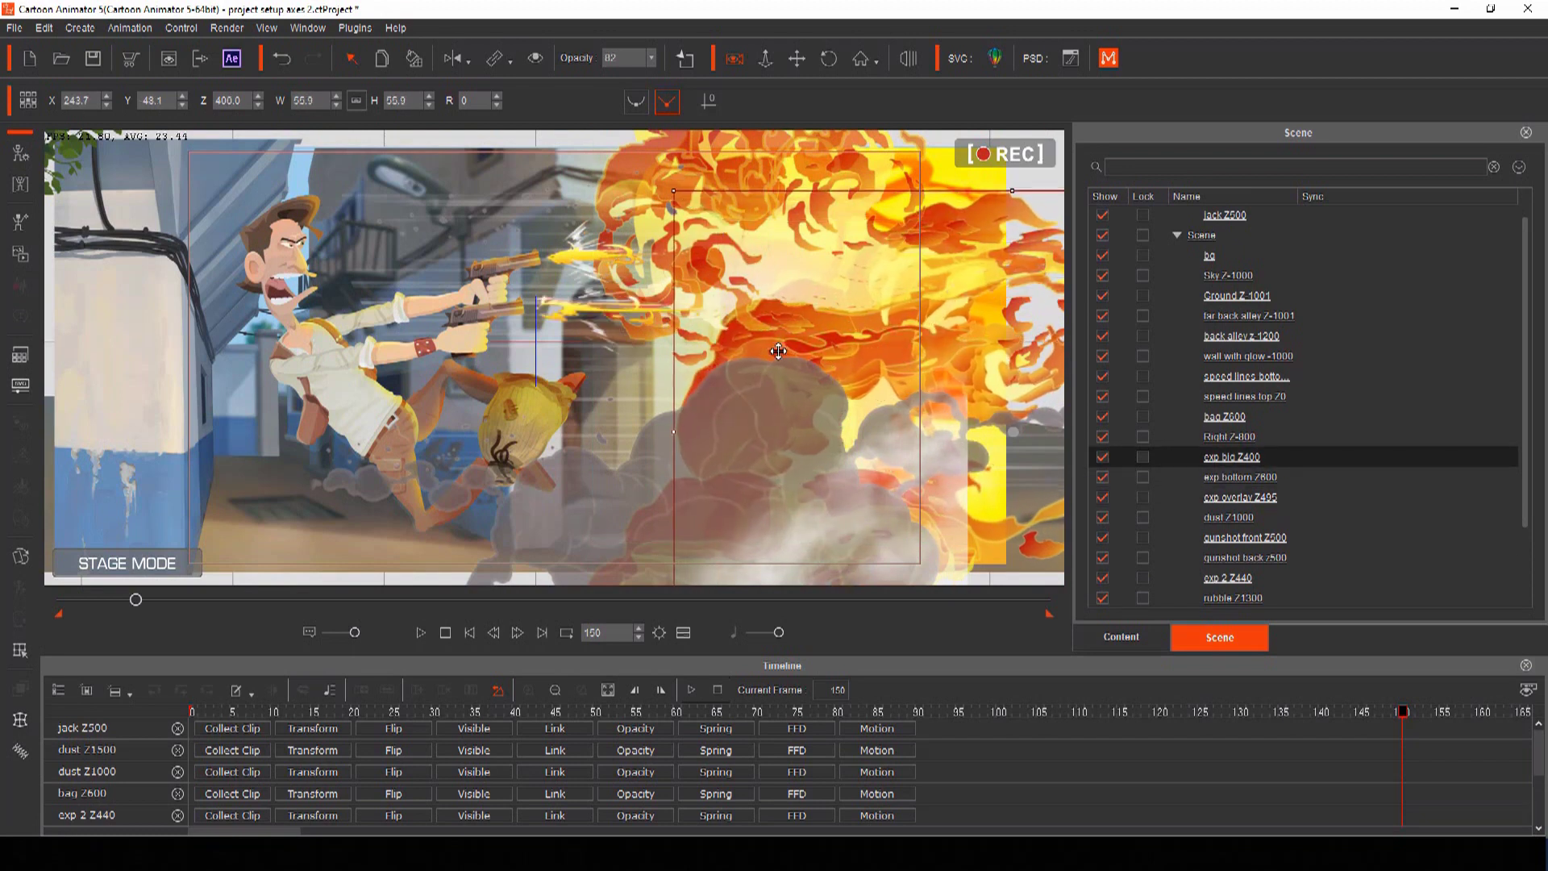
pyautogui.click(421, 634)
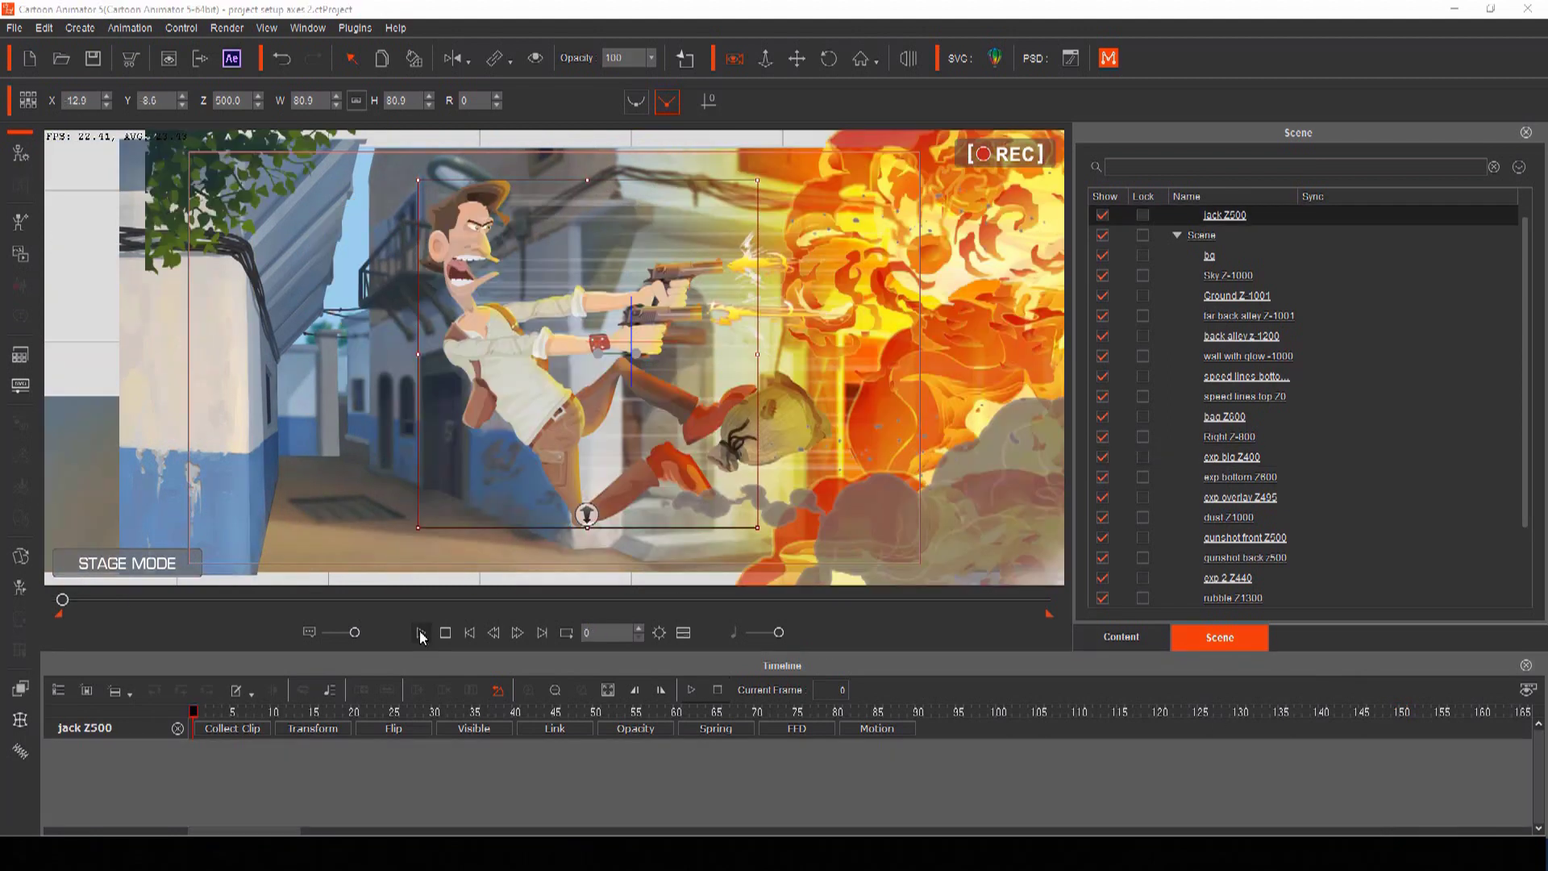
pyautogui.click(421, 634)
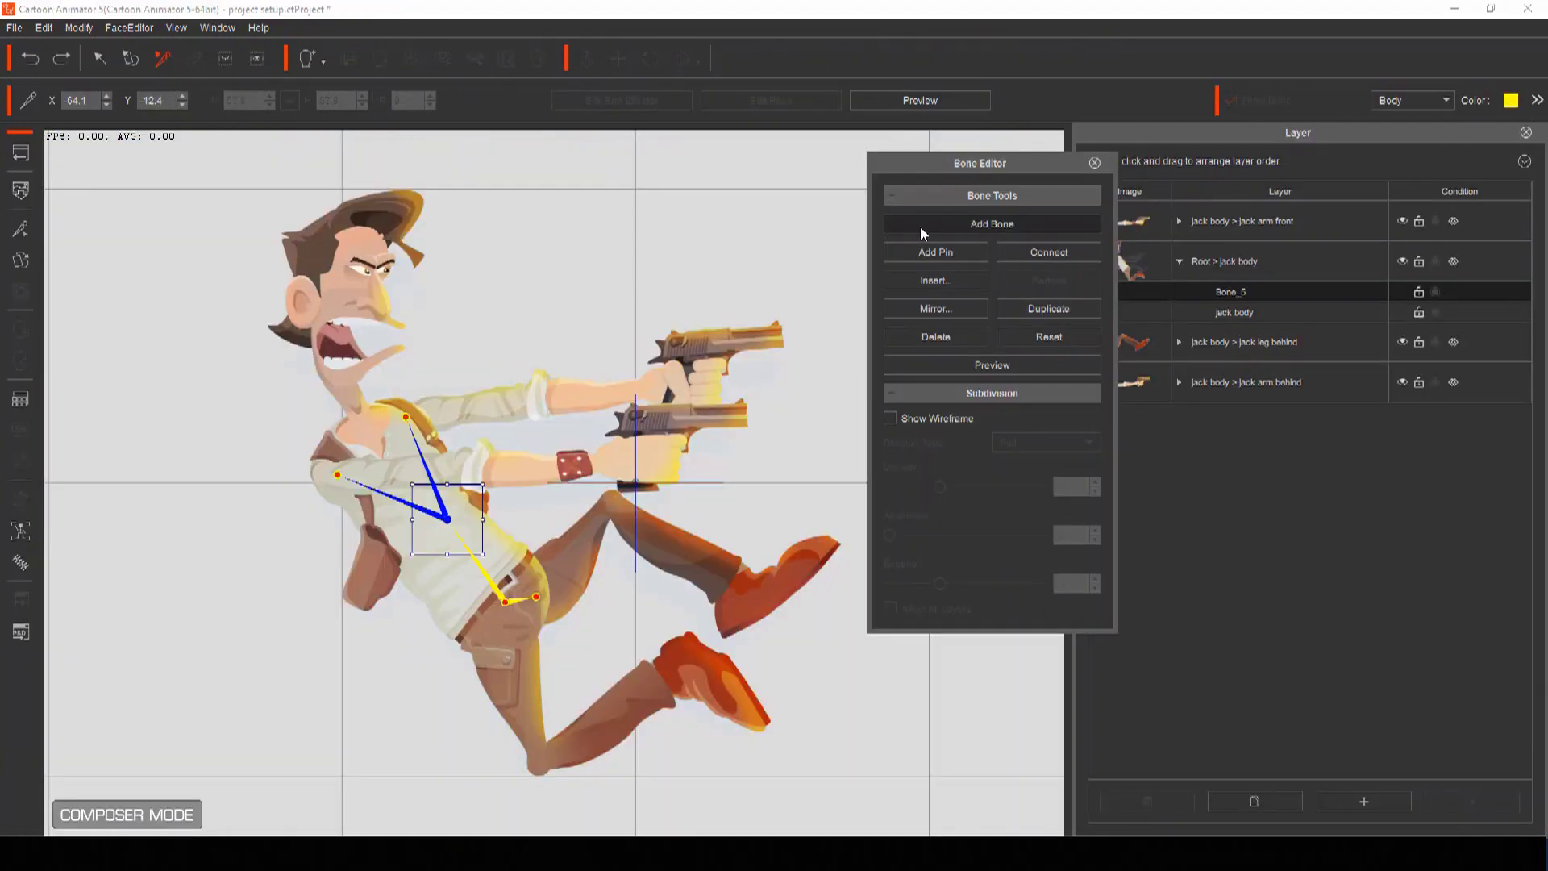
# Step: Add torso bones to Jack, then Bone_8–Bone_10 along the jack arm behind sprite
pyautogui.click(948, 225)
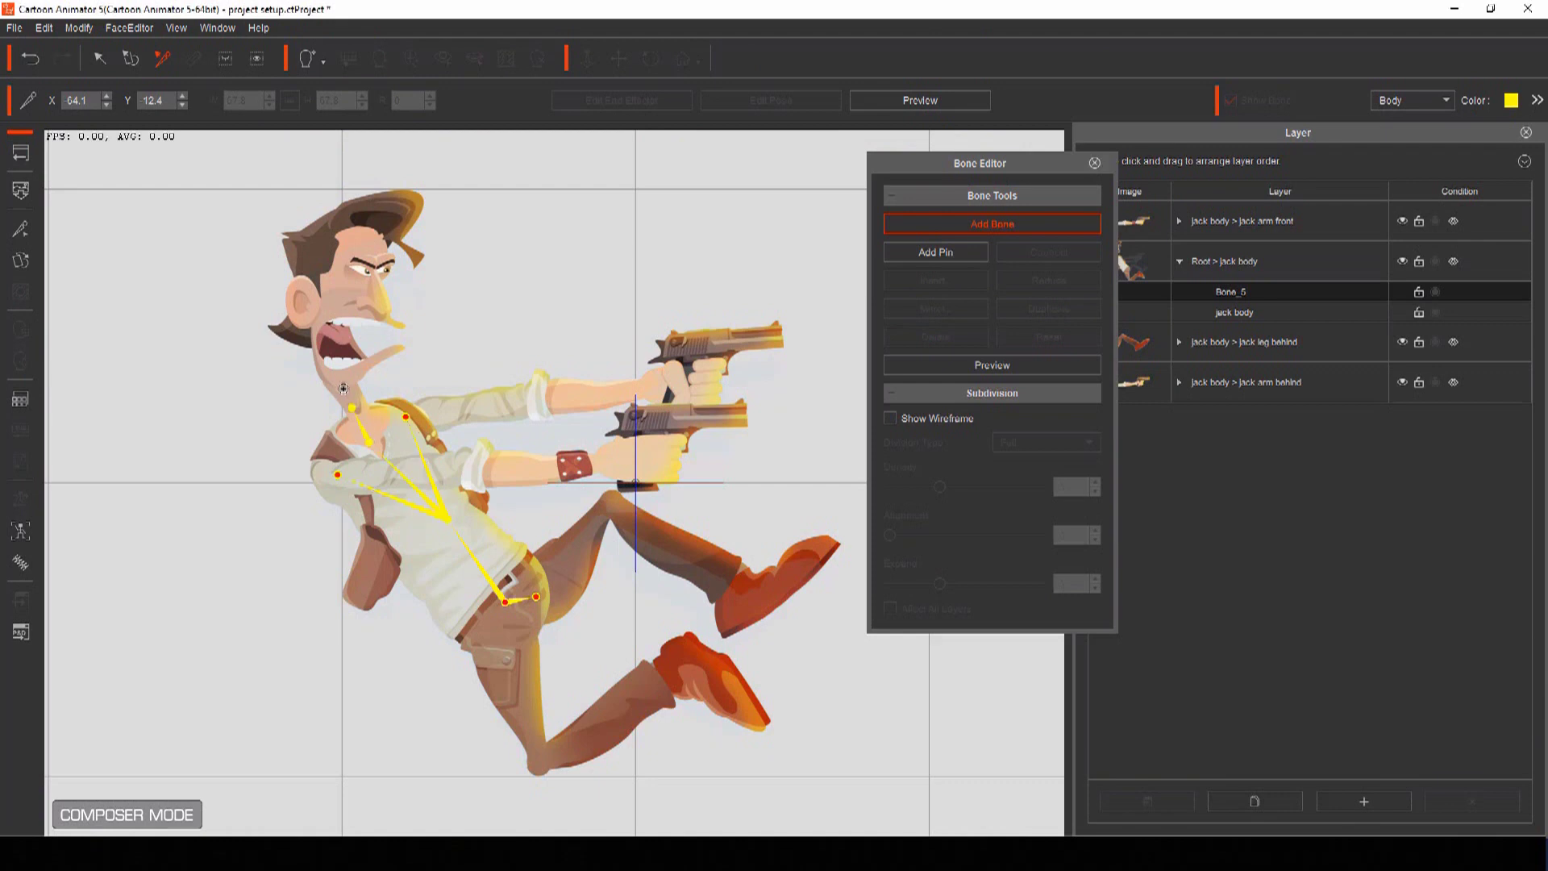
pyautogui.rightClick(546, 360)
pyautogui.click(420, 416)
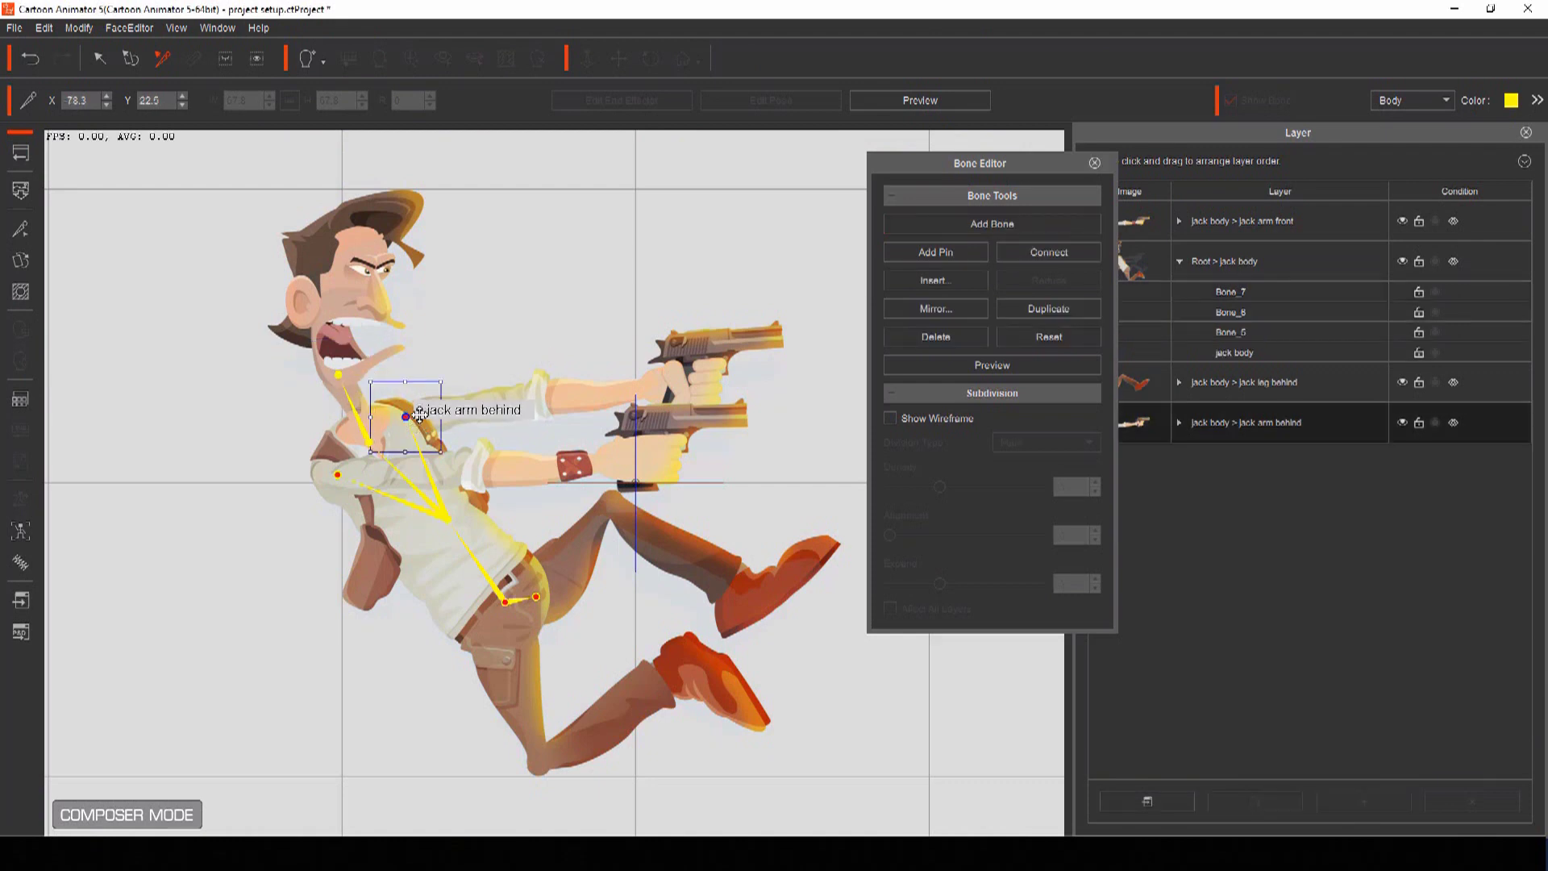
pyautogui.click(919, 225)
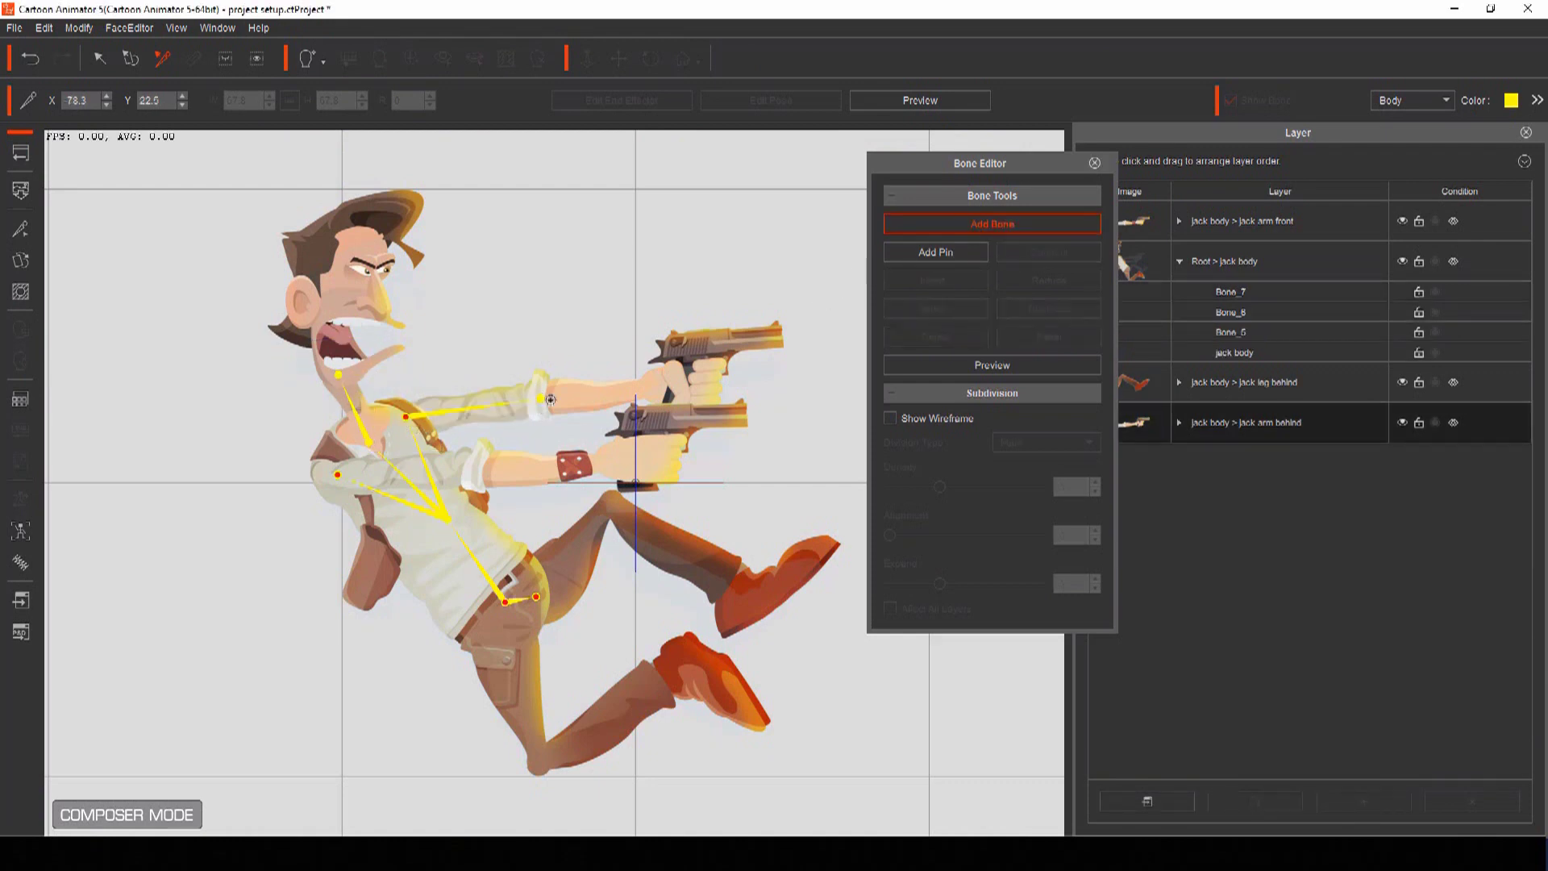
pyautogui.click(920, 228)
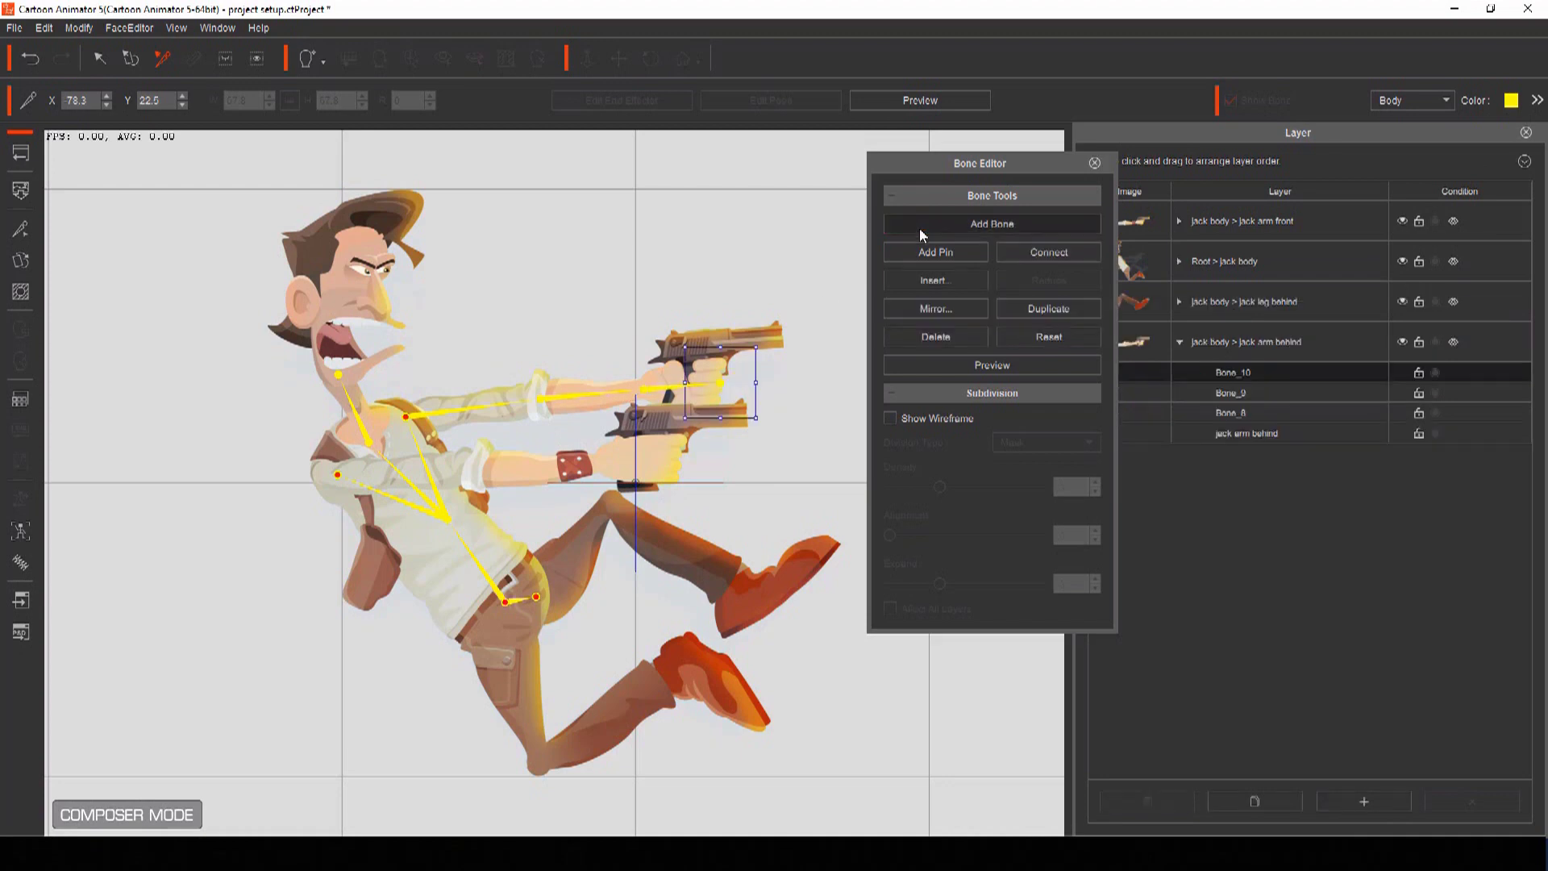
pyautogui.click(540, 605)
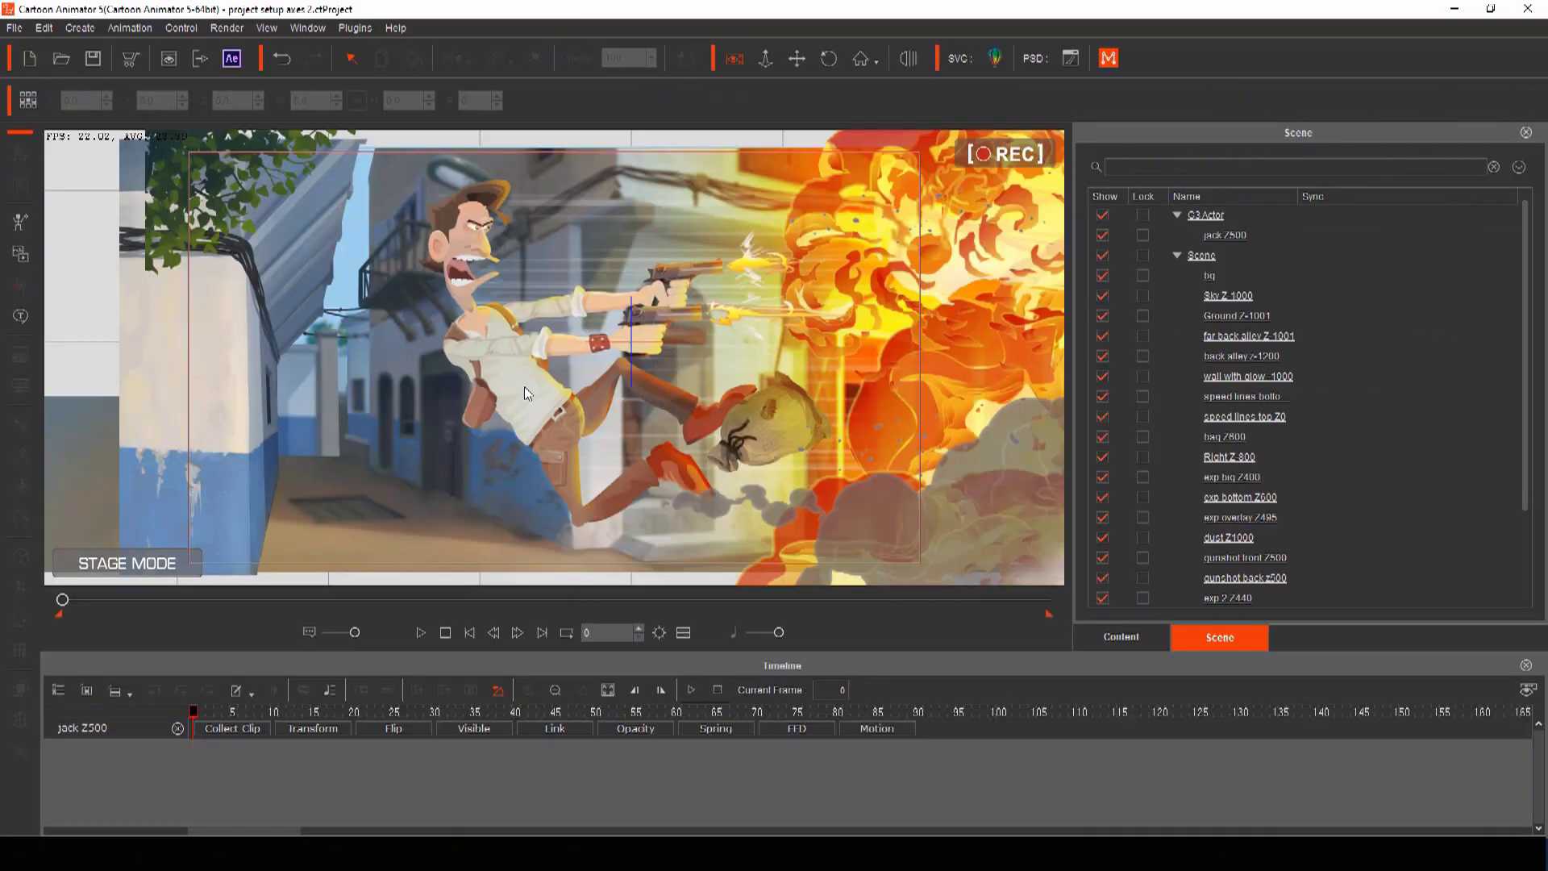
# Step: In the 2D Motion Key Editor at frame 150, raise Jack's foot and swing the gun arm upward
pyautogui.click(524, 385)
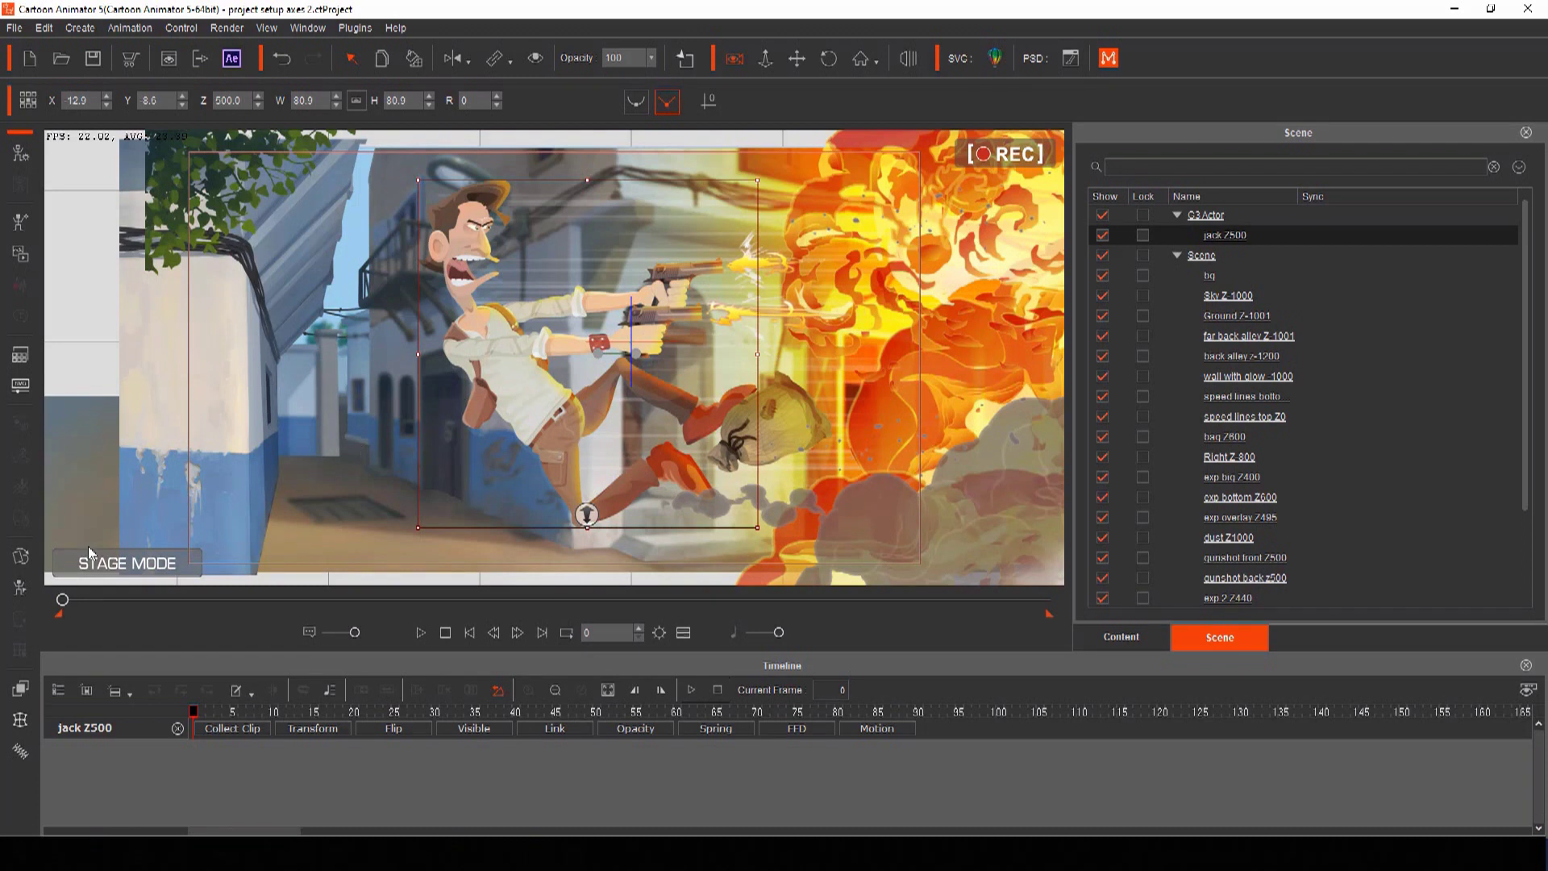
pyautogui.click(17, 592)
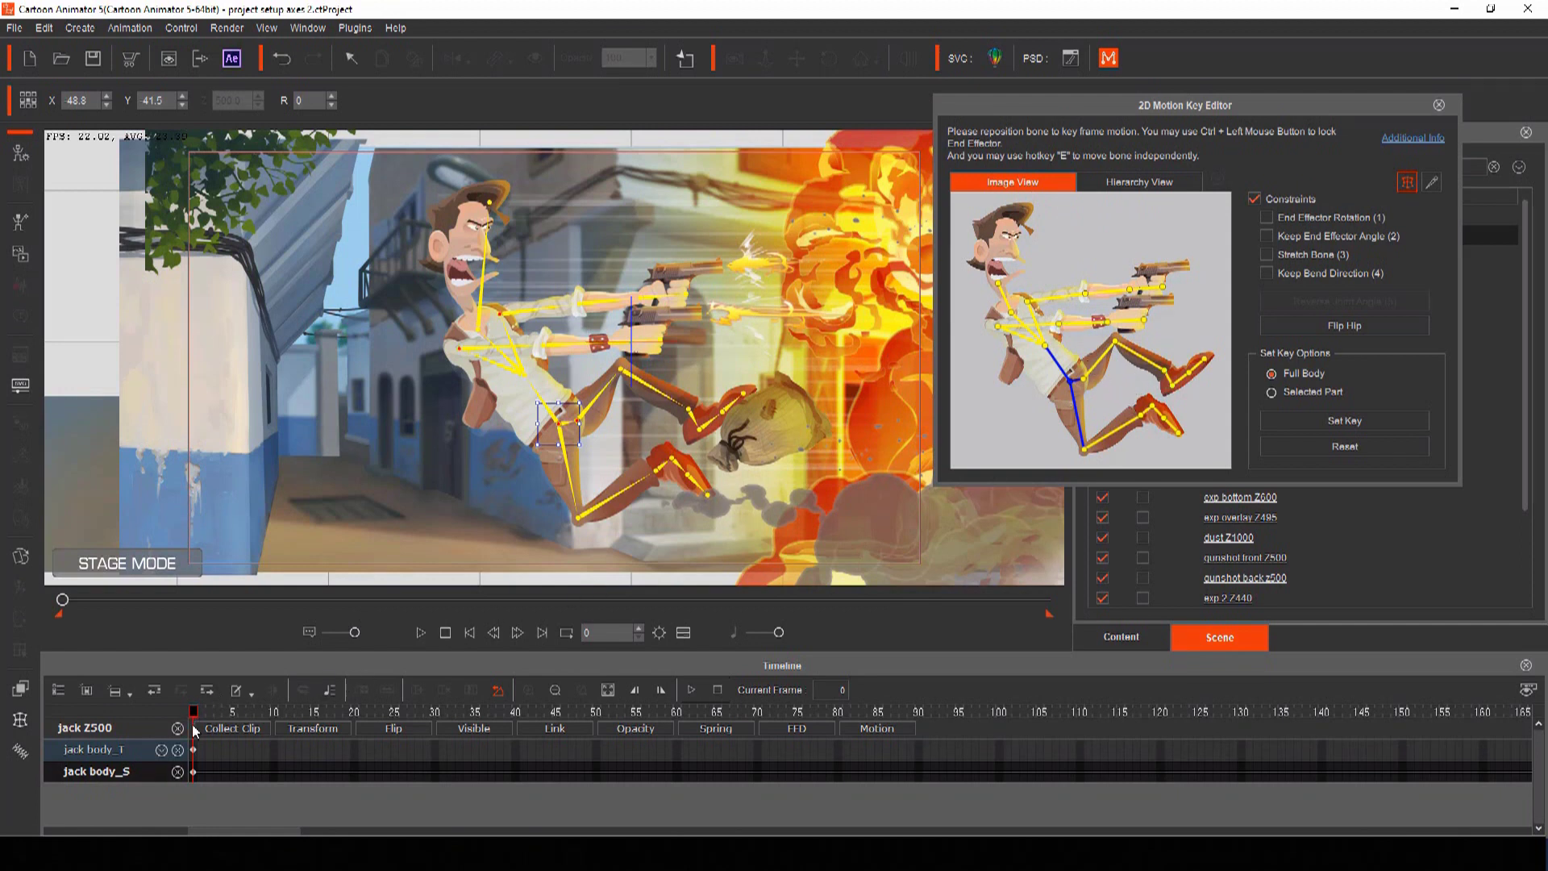
pyautogui.moveTo(193, 713); pyautogui.dragTo(1405, 770)
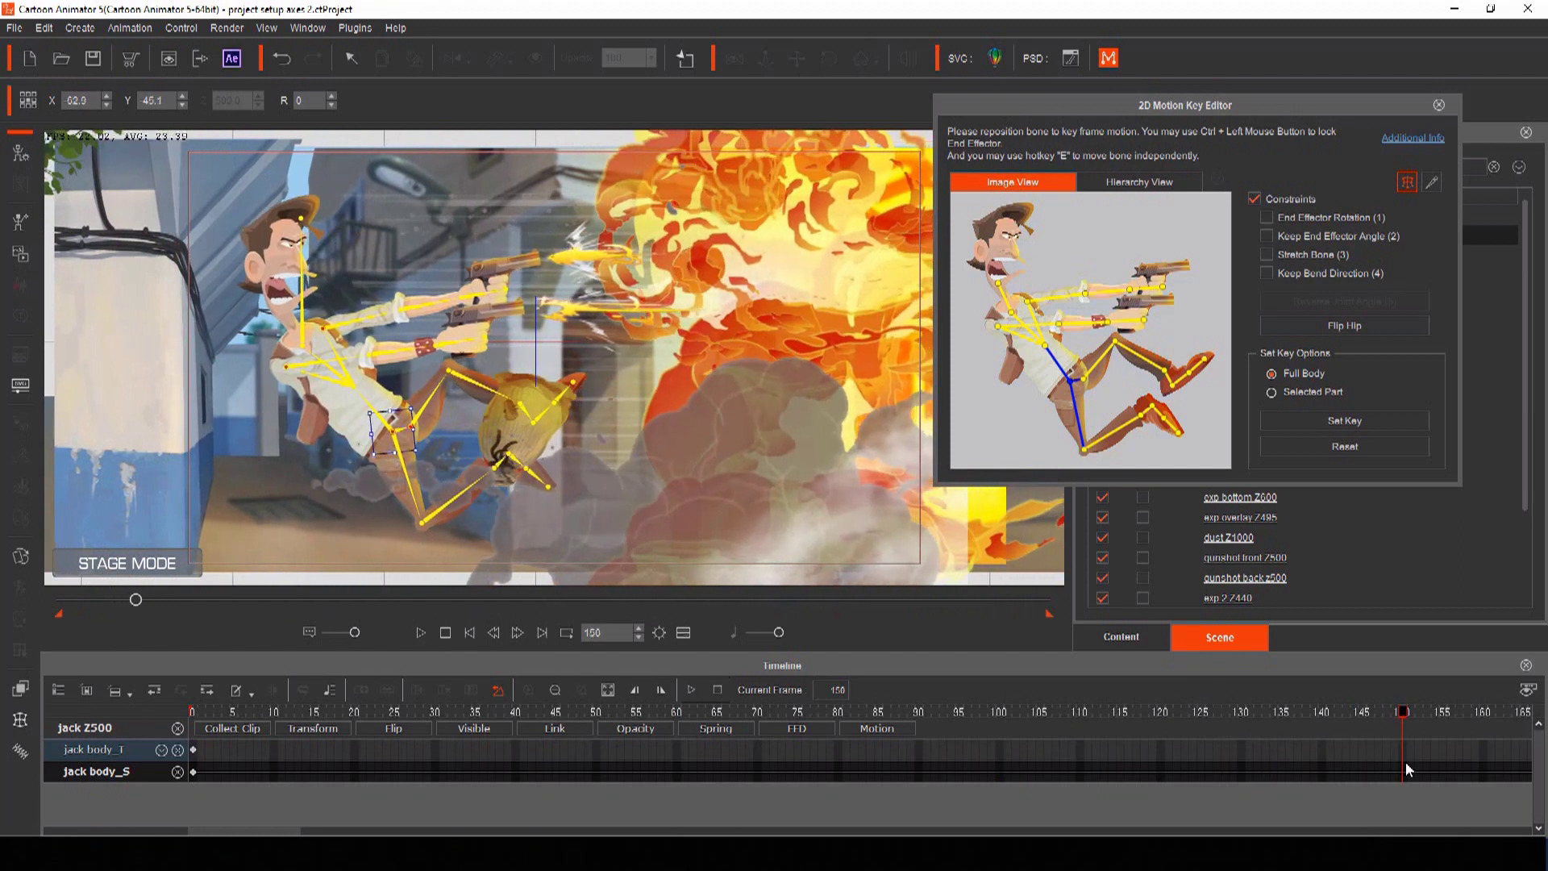
pyautogui.click(1166, 376)
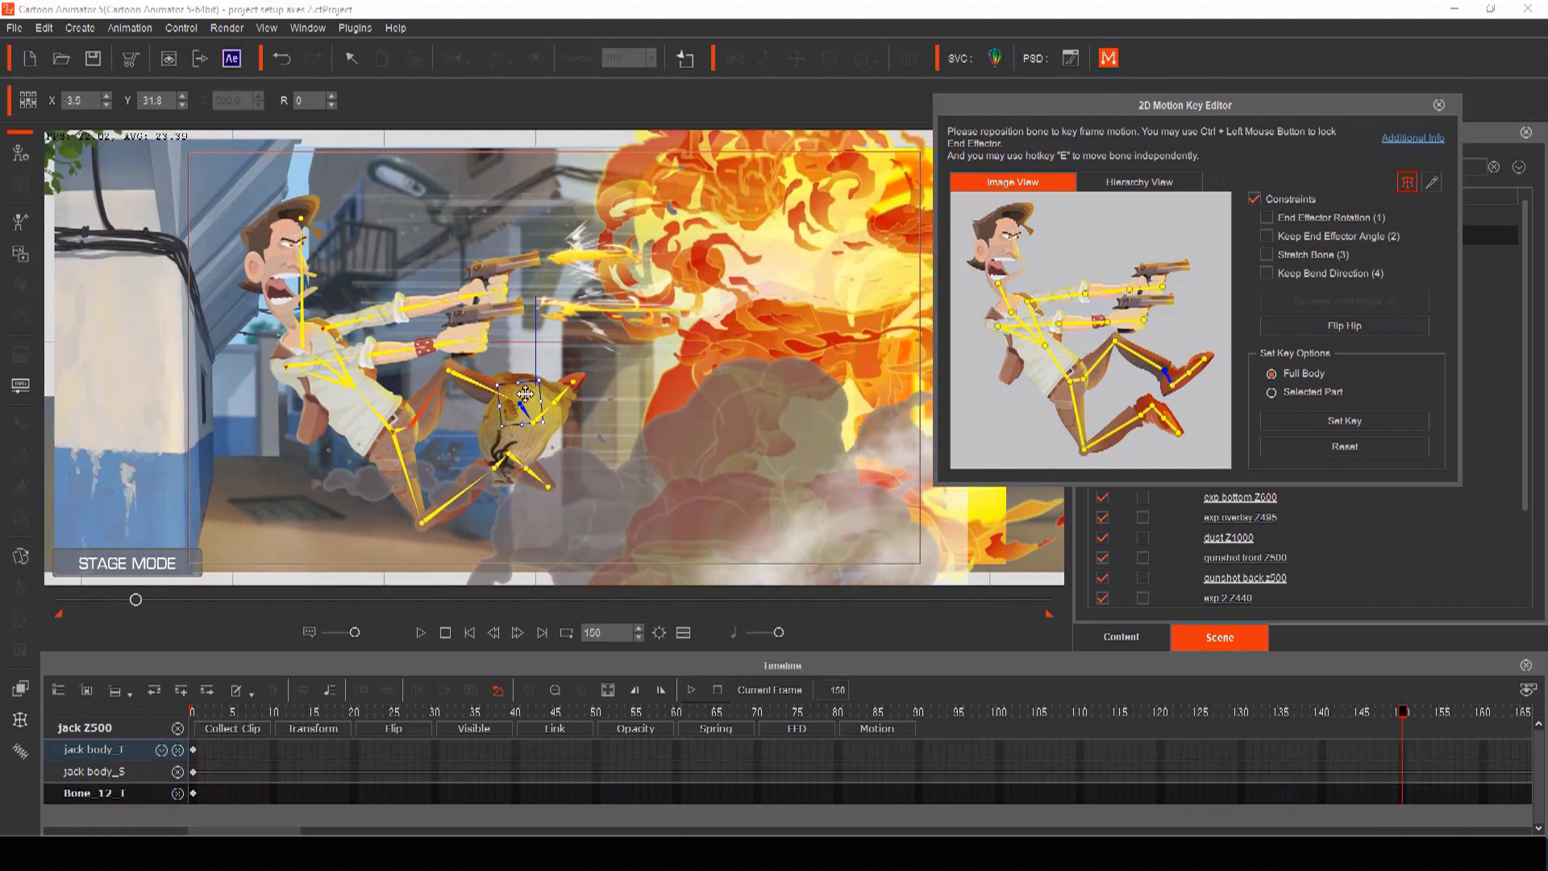
pyautogui.moveTo(525, 394); pyautogui.dragTo(498, 399)
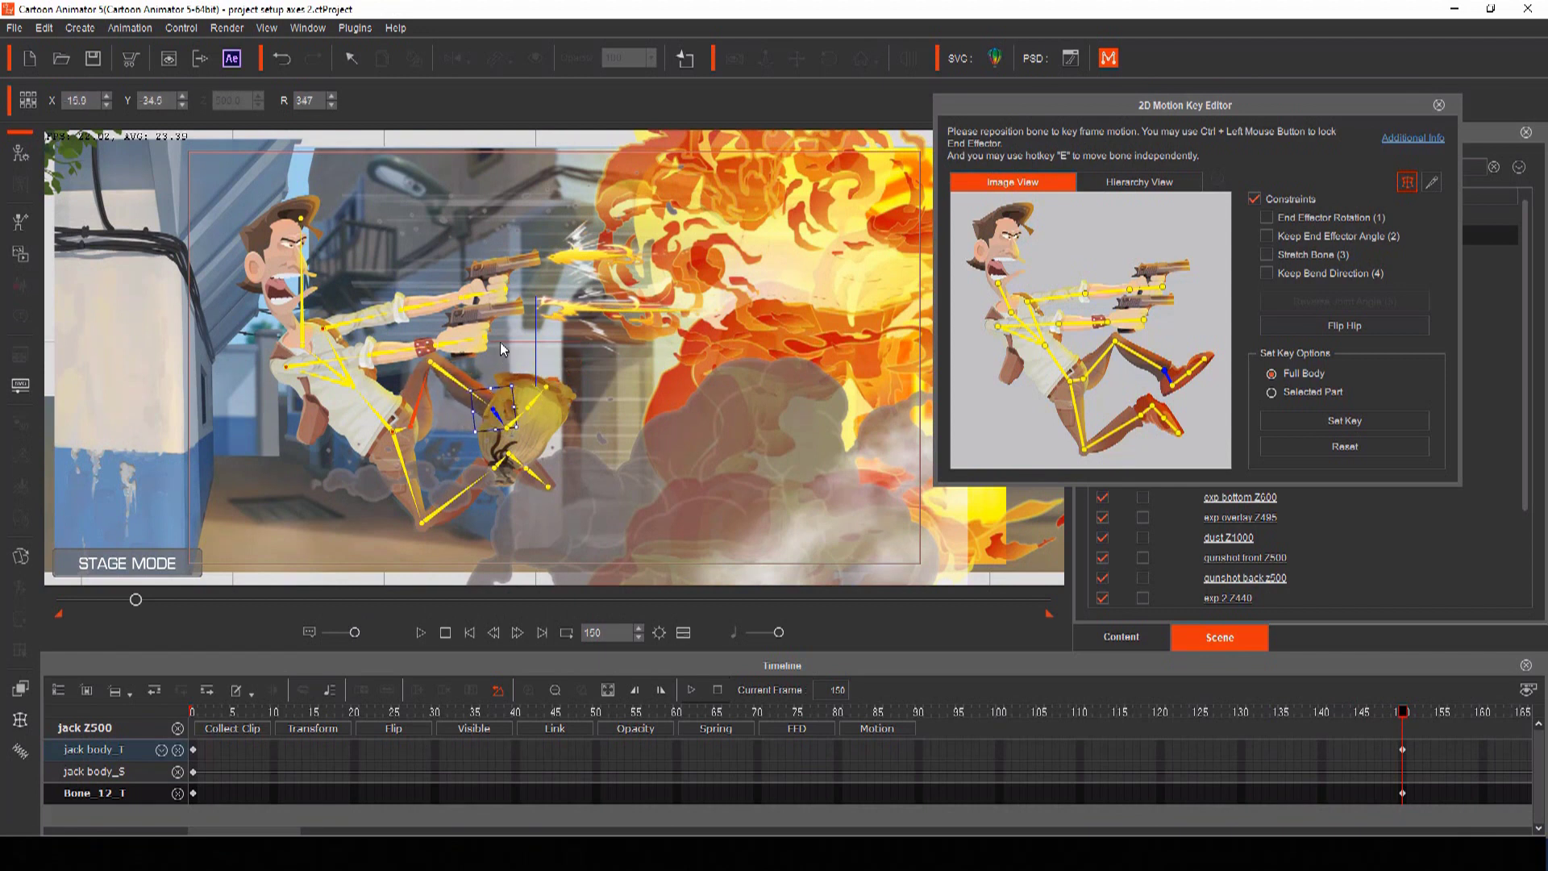
pyautogui.click(1131, 295)
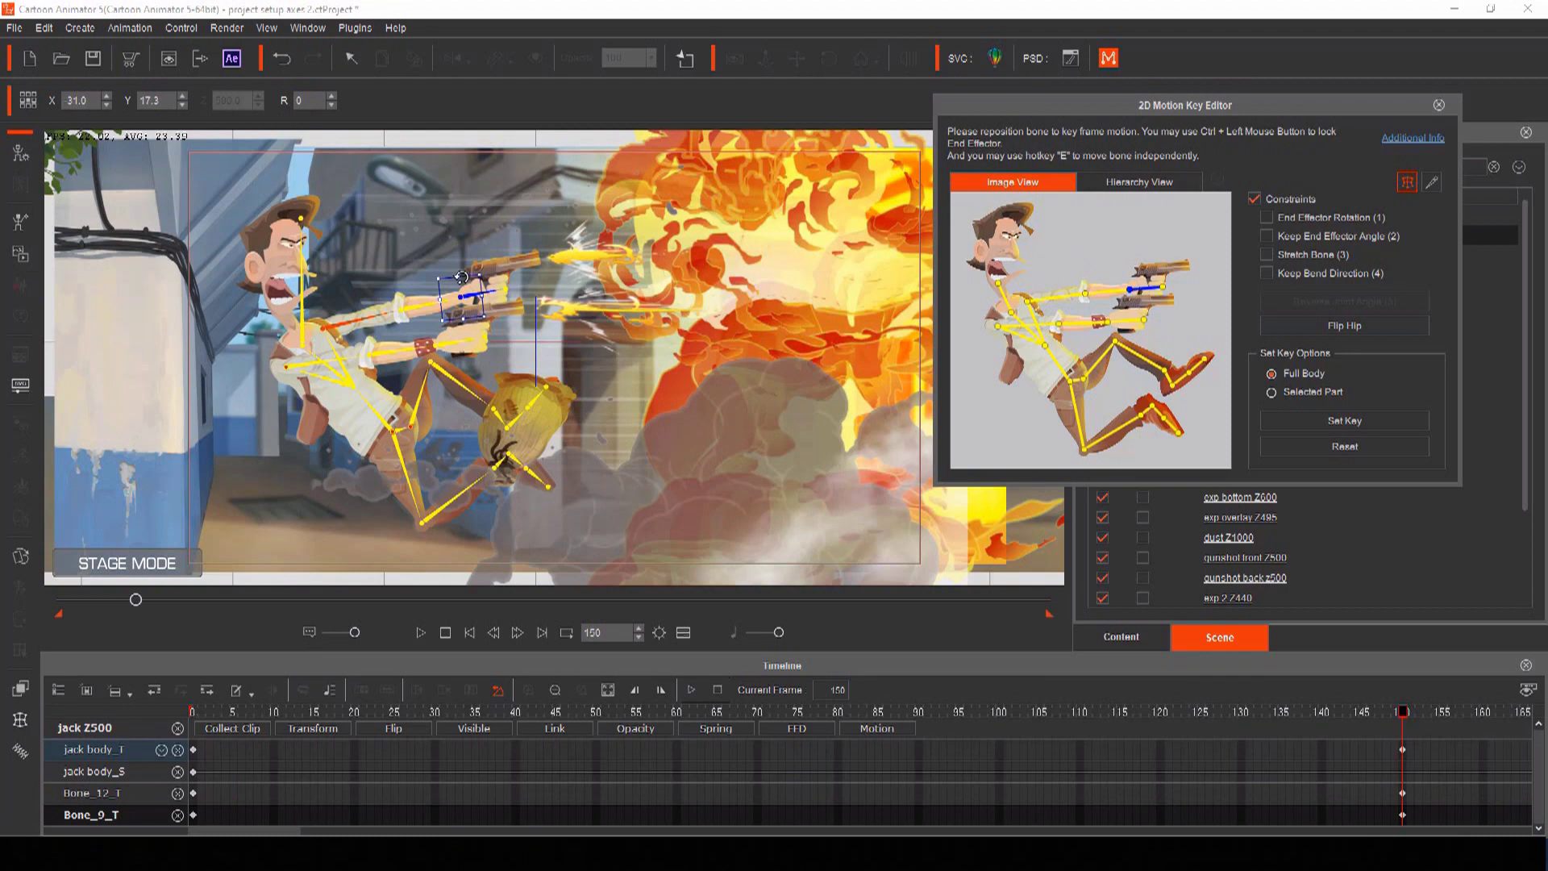
pyautogui.moveTo(461, 287); pyautogui.dragTo(473, 258)
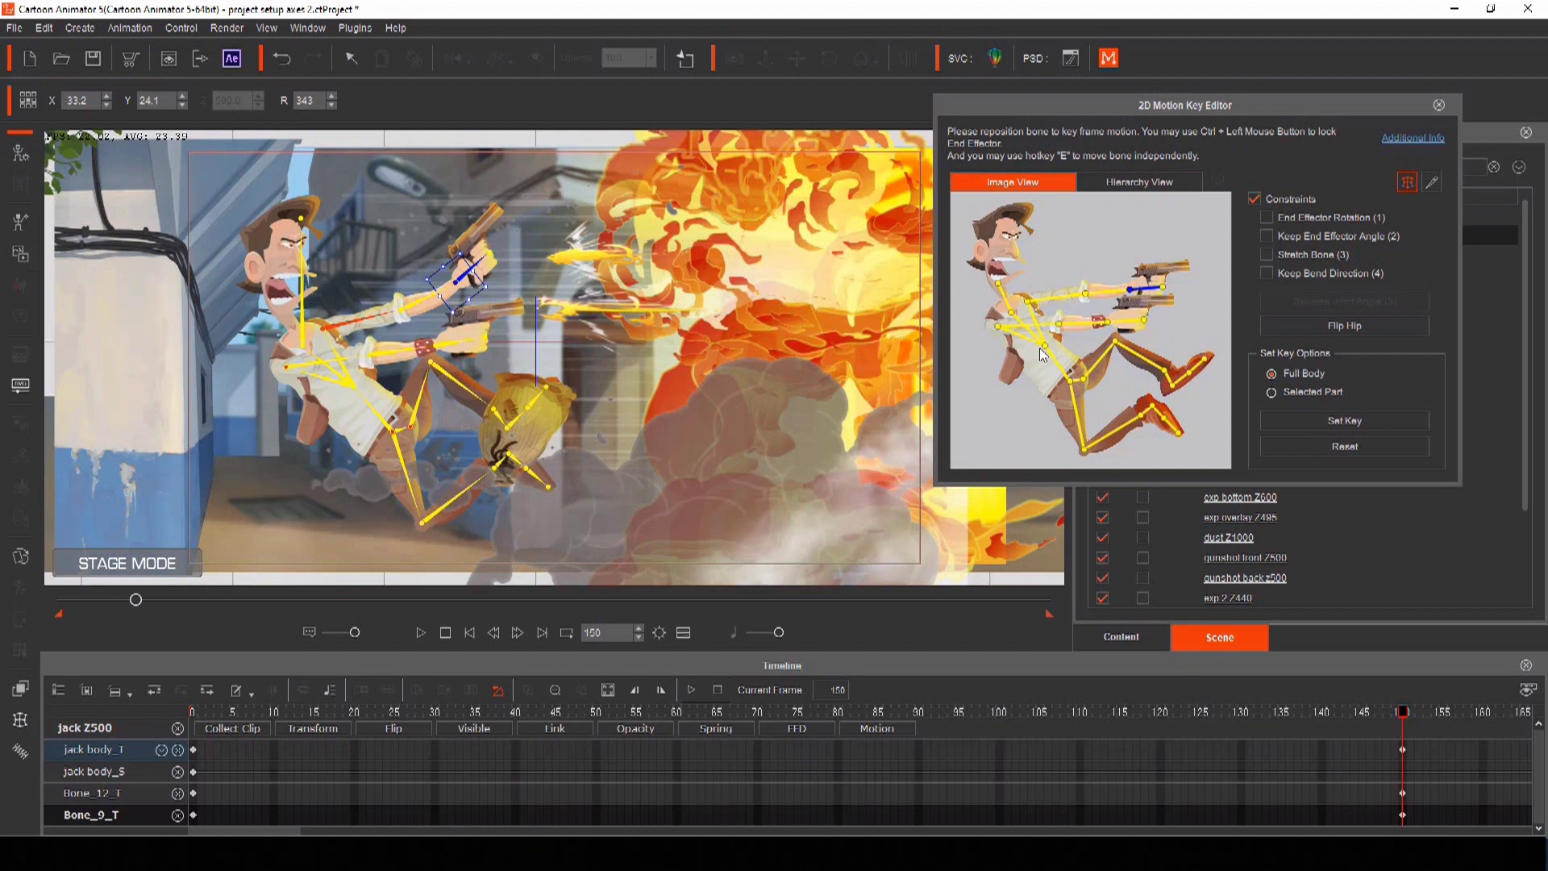
# Step: Tilt the chest, move the forearm up-left, push the other foot down-right, and preview
pyautogui.click(348, 373)
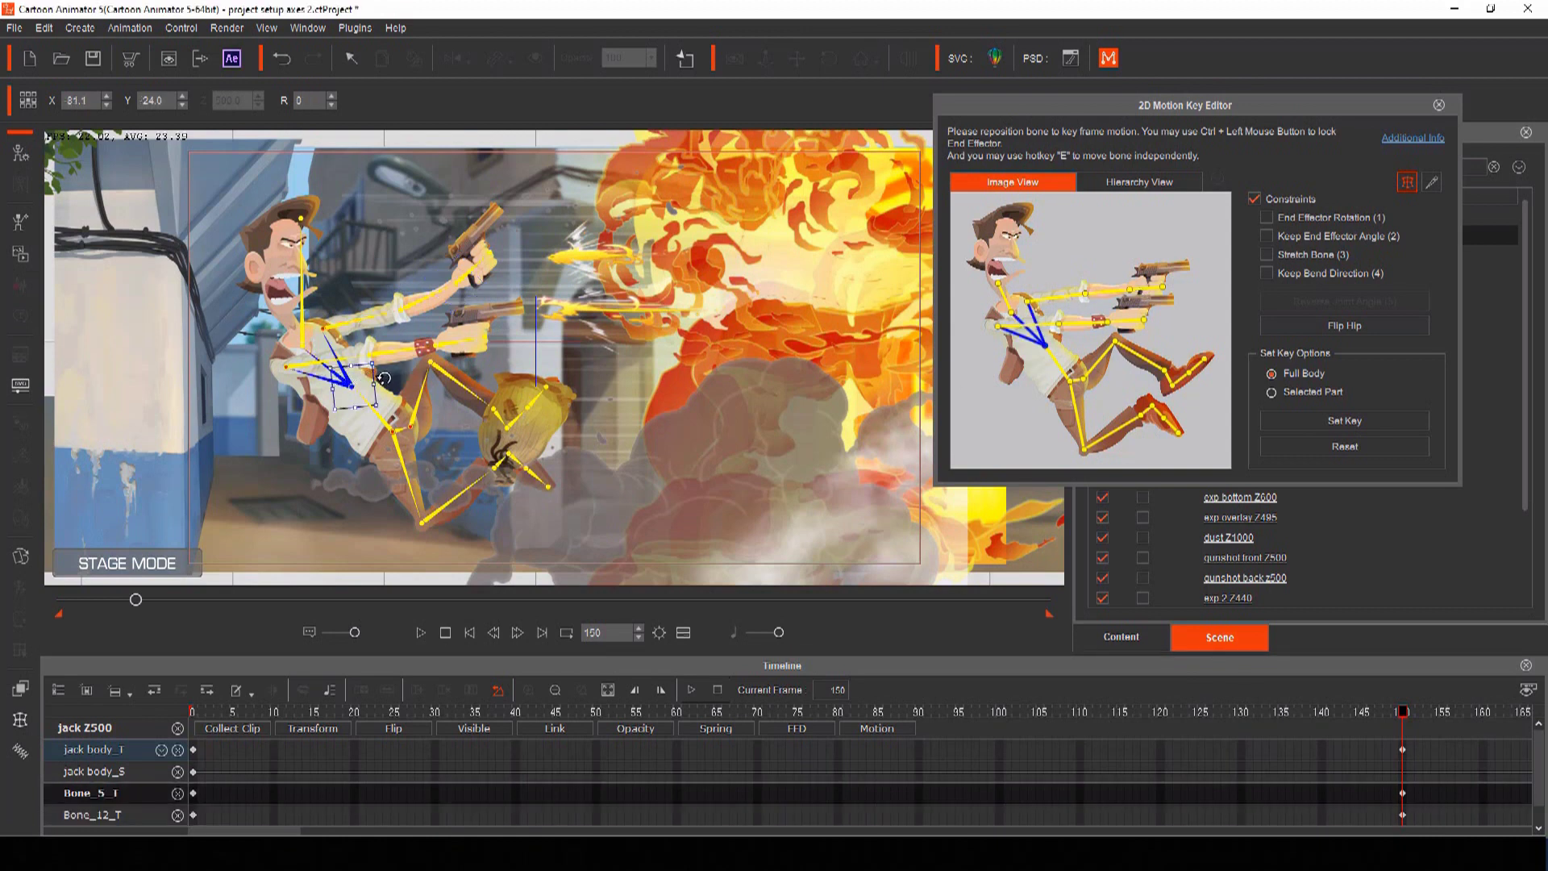
pyautogui.moveTo(384, 378); pyautogui.dragTo(386, 379)
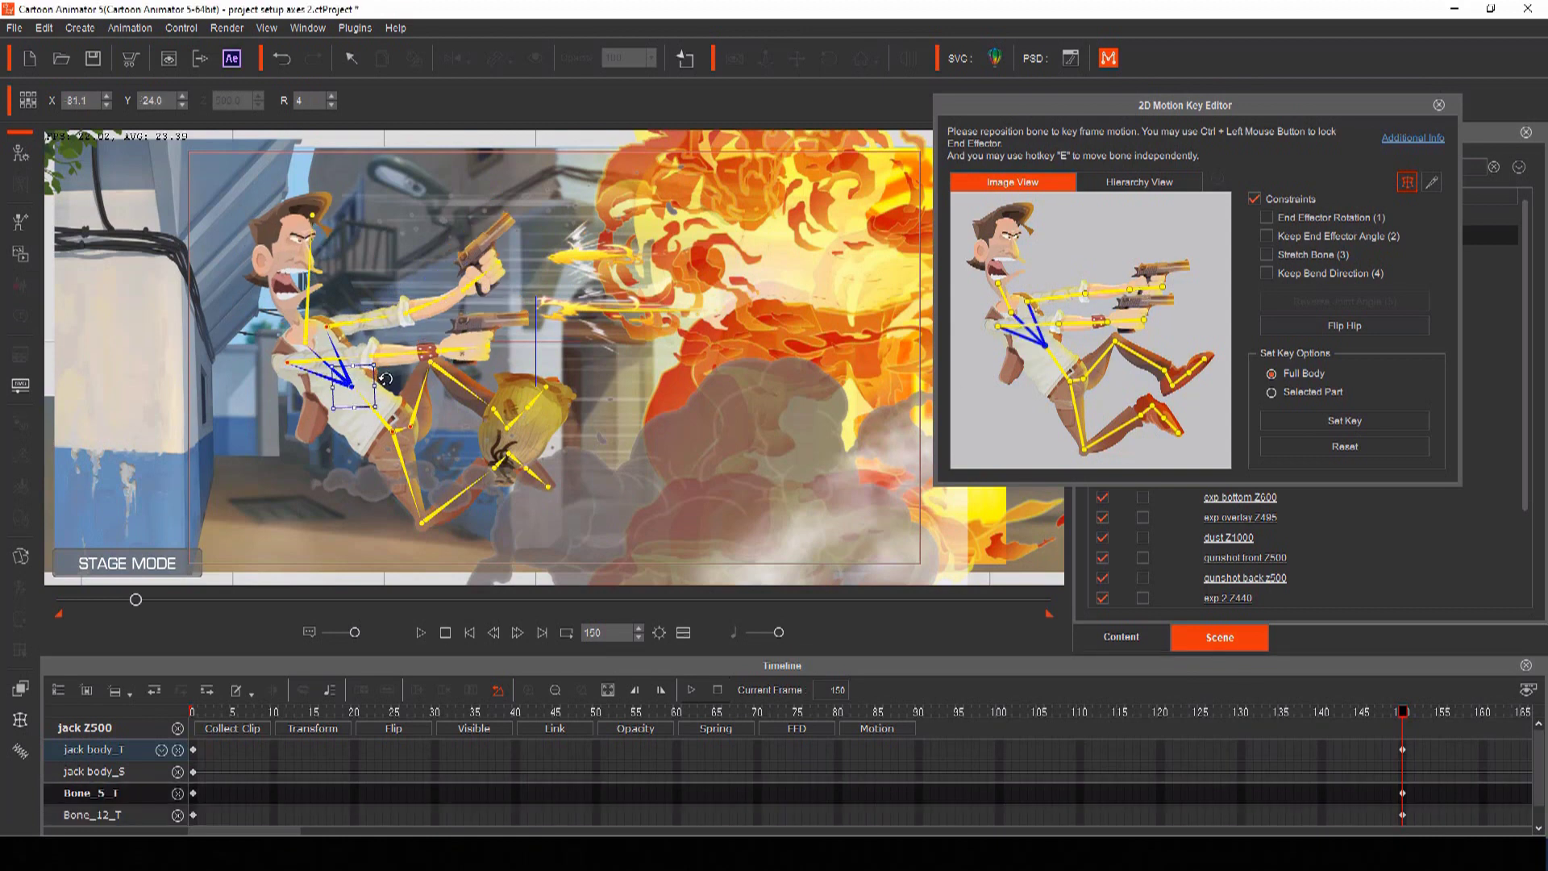
pyautogui.click(1096, 327)
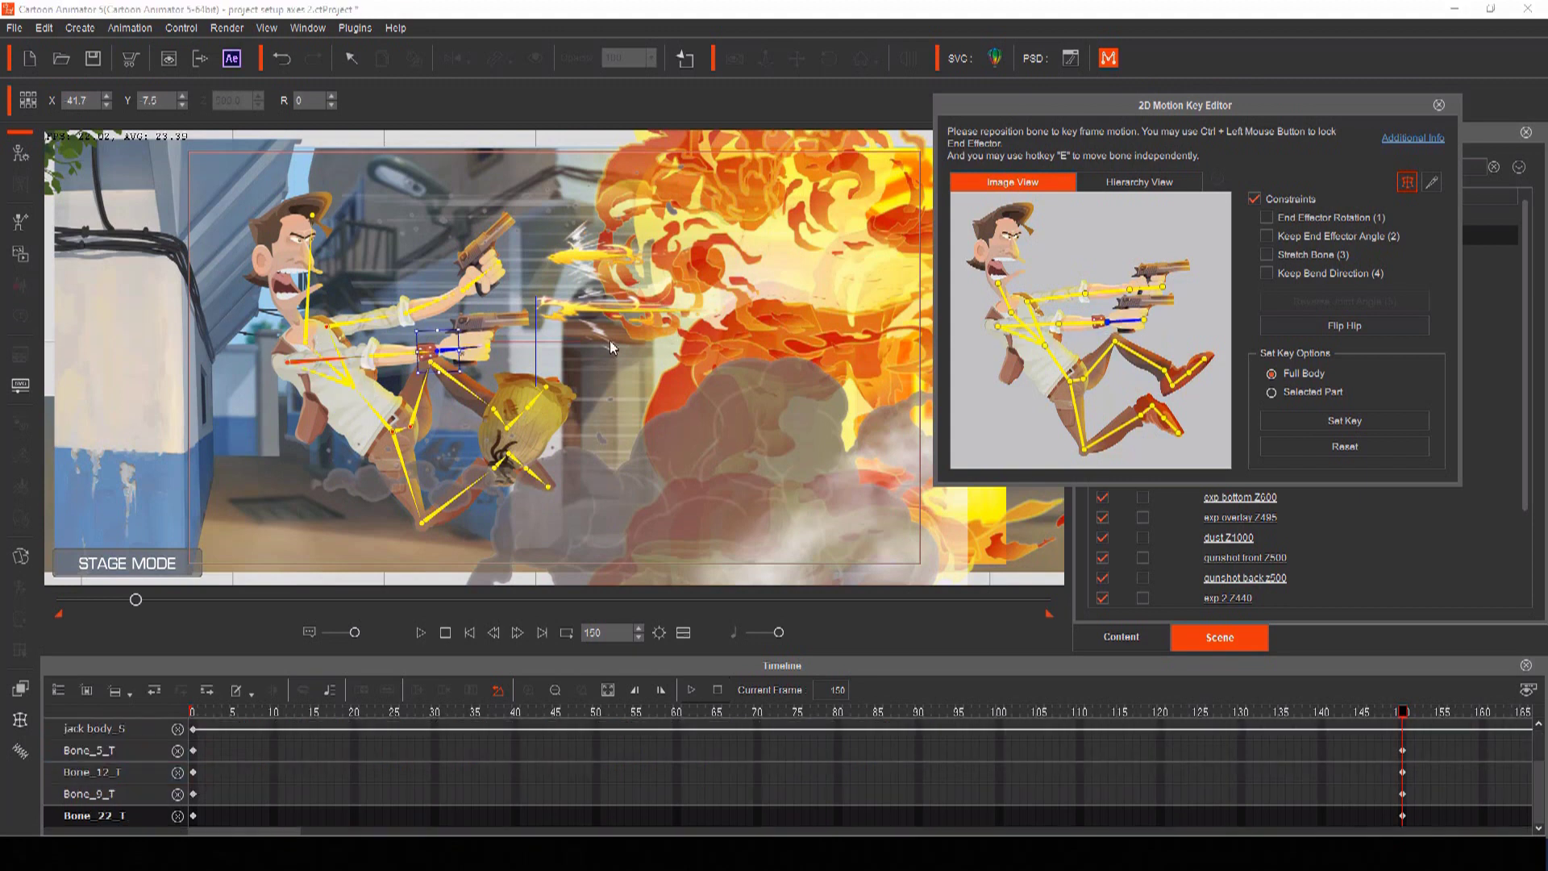
pyautogui.moveTo(447, 337); pyautogui.dragTo(440, 334)
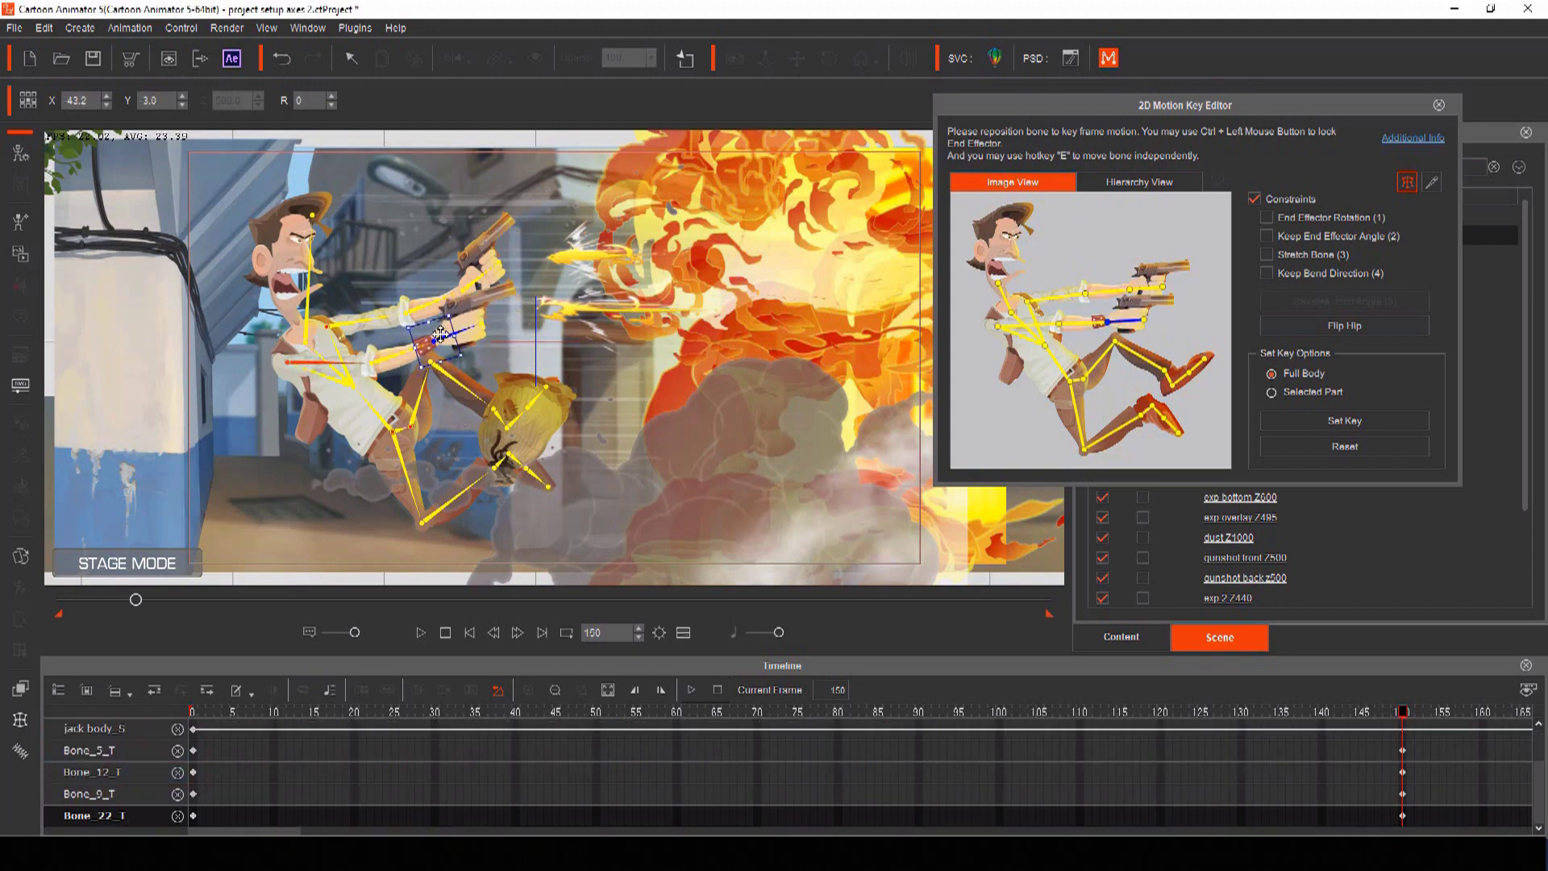
pyautogui.click(497, 468)
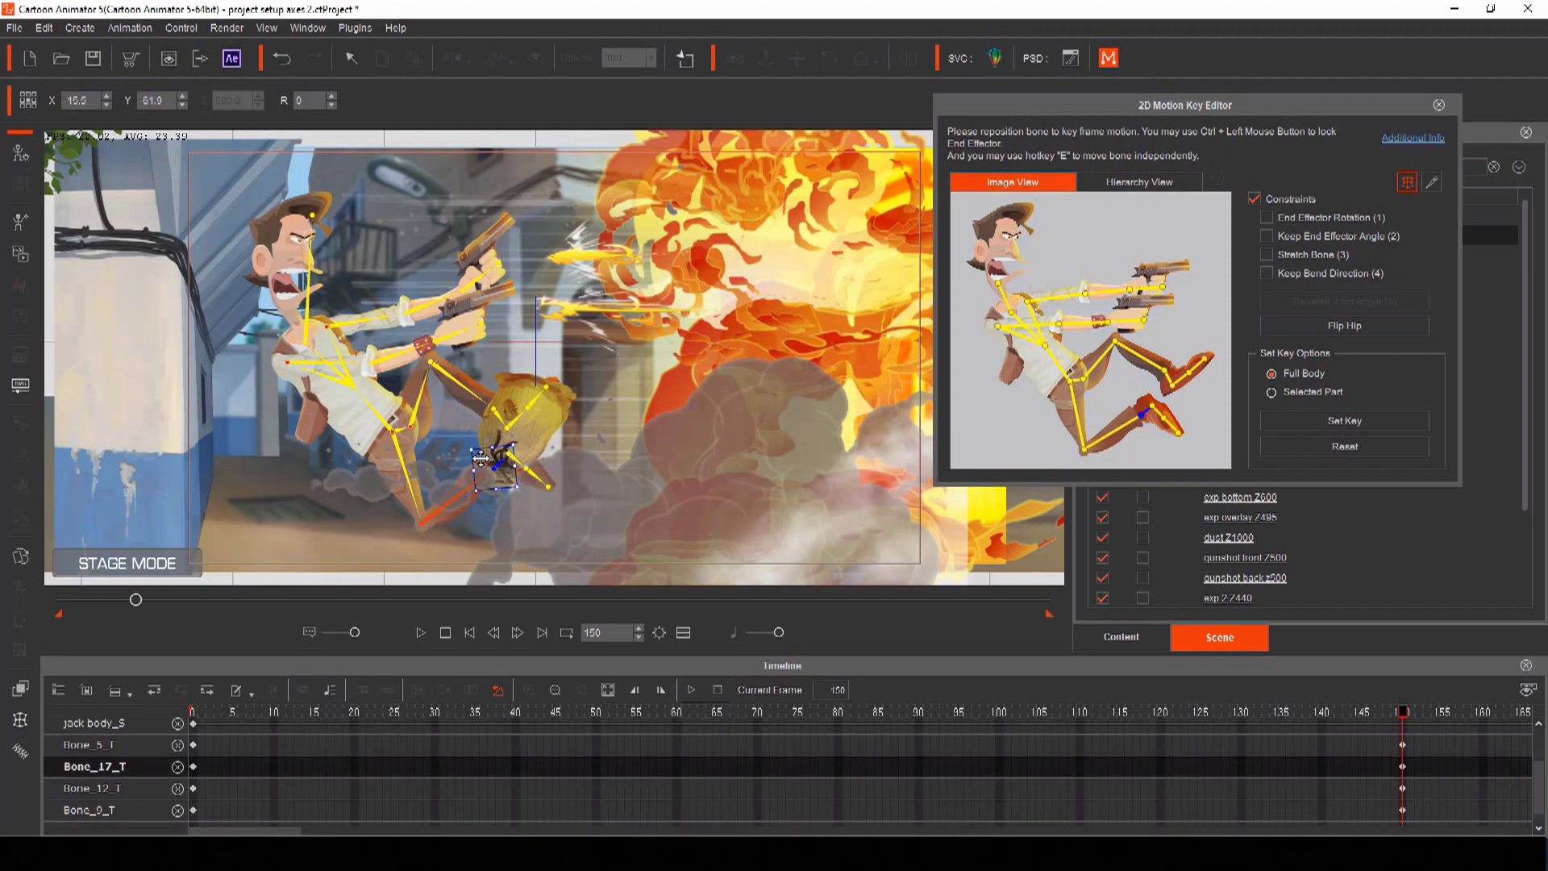
pyautogui.moveTo(486, 468); pyautogui.dragTo(489, 477)
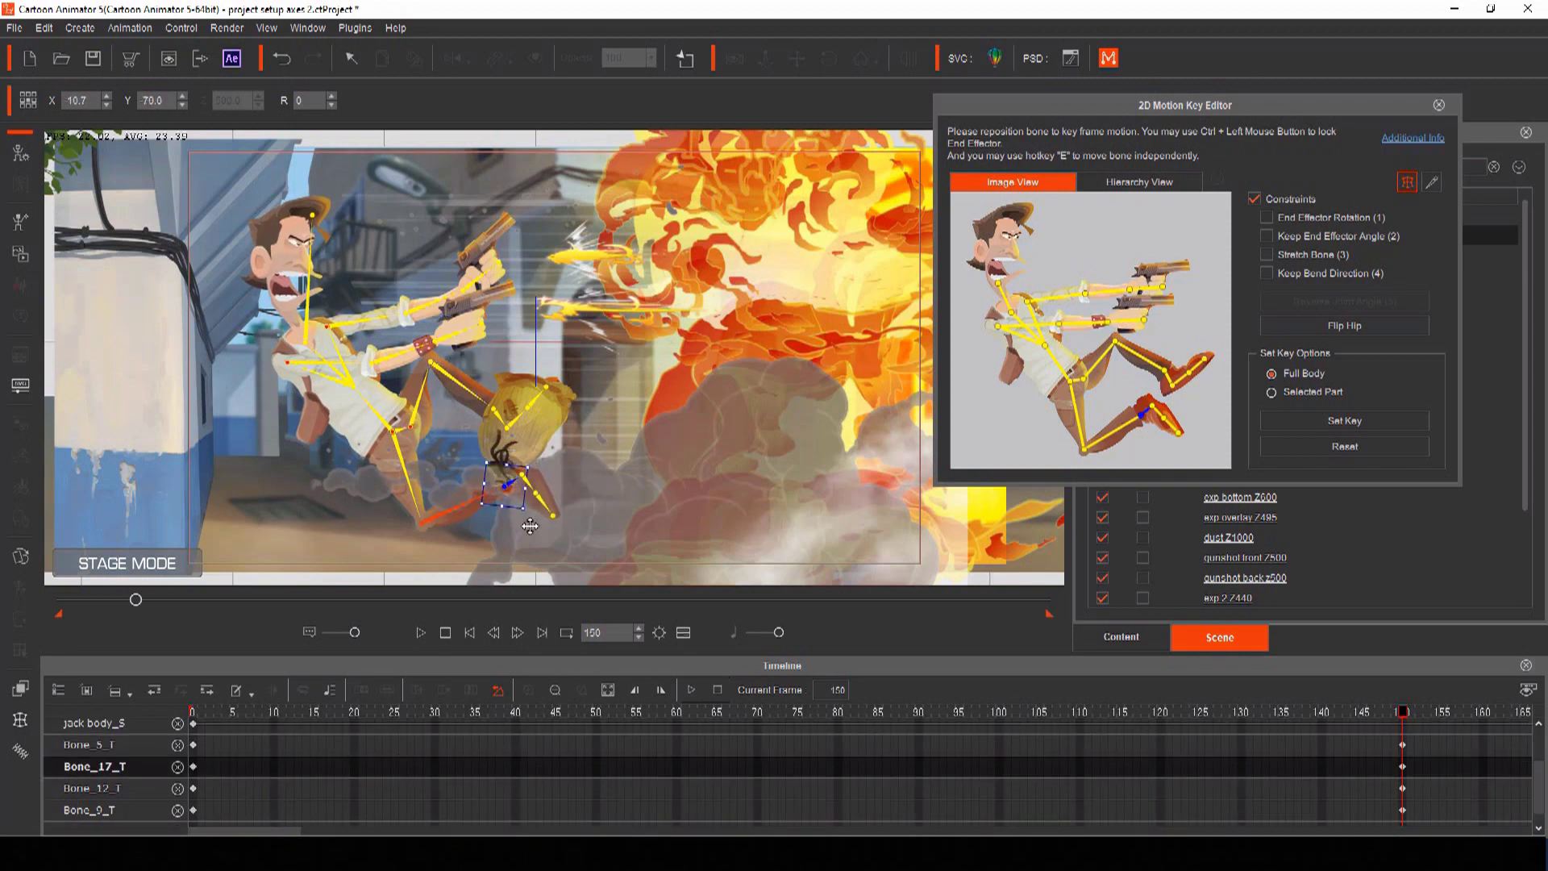
pyautogui.press('space')
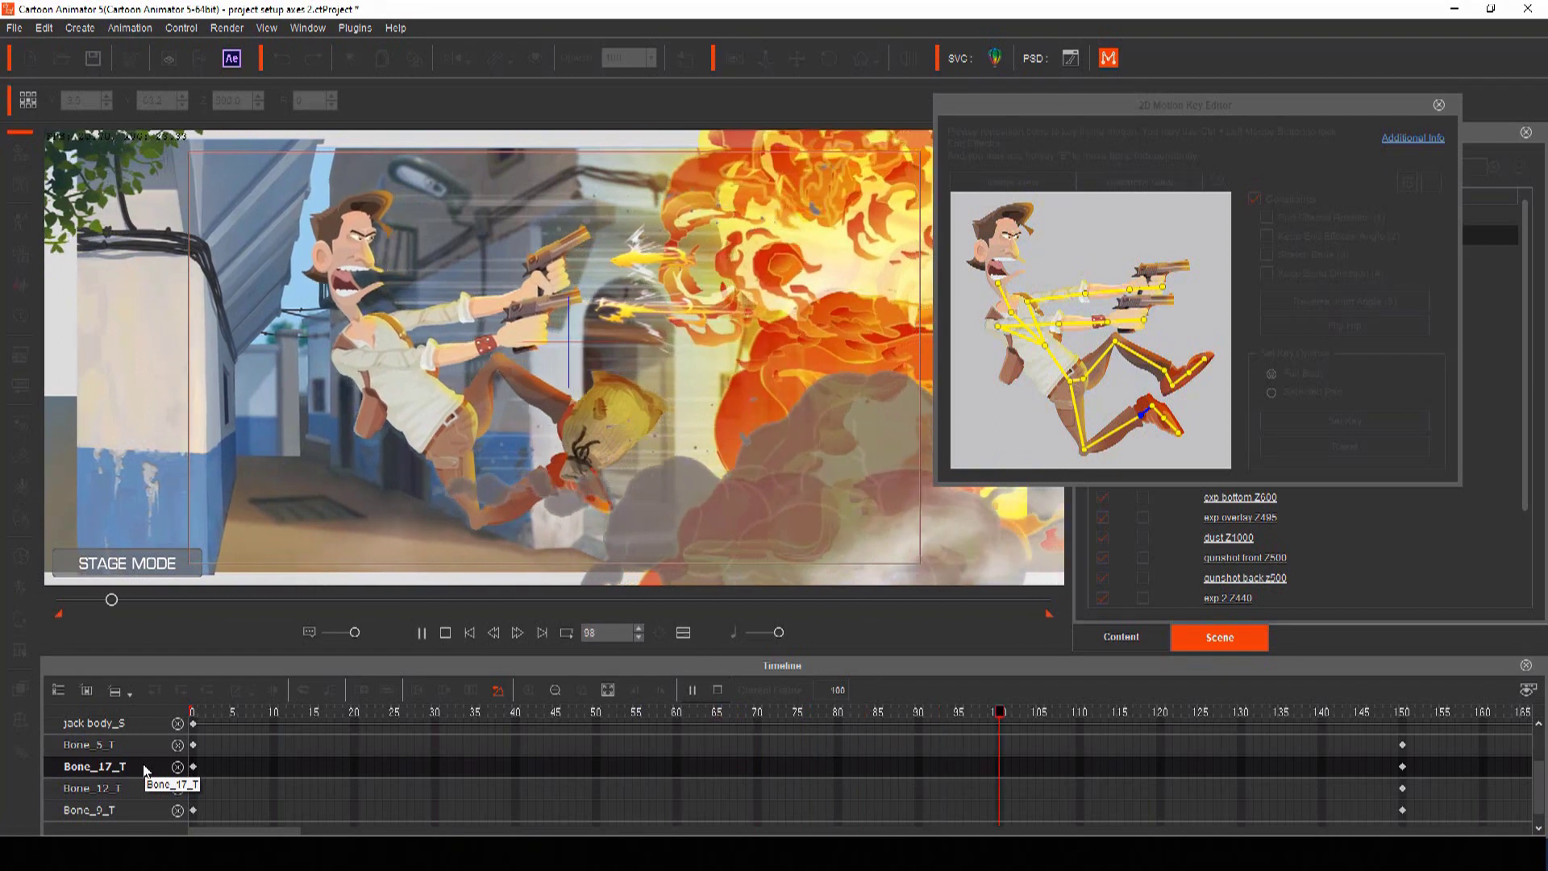
# Step: Stop the pose preview, replay it back to frame 0, and select the bag prop
pyautogui.press('space')
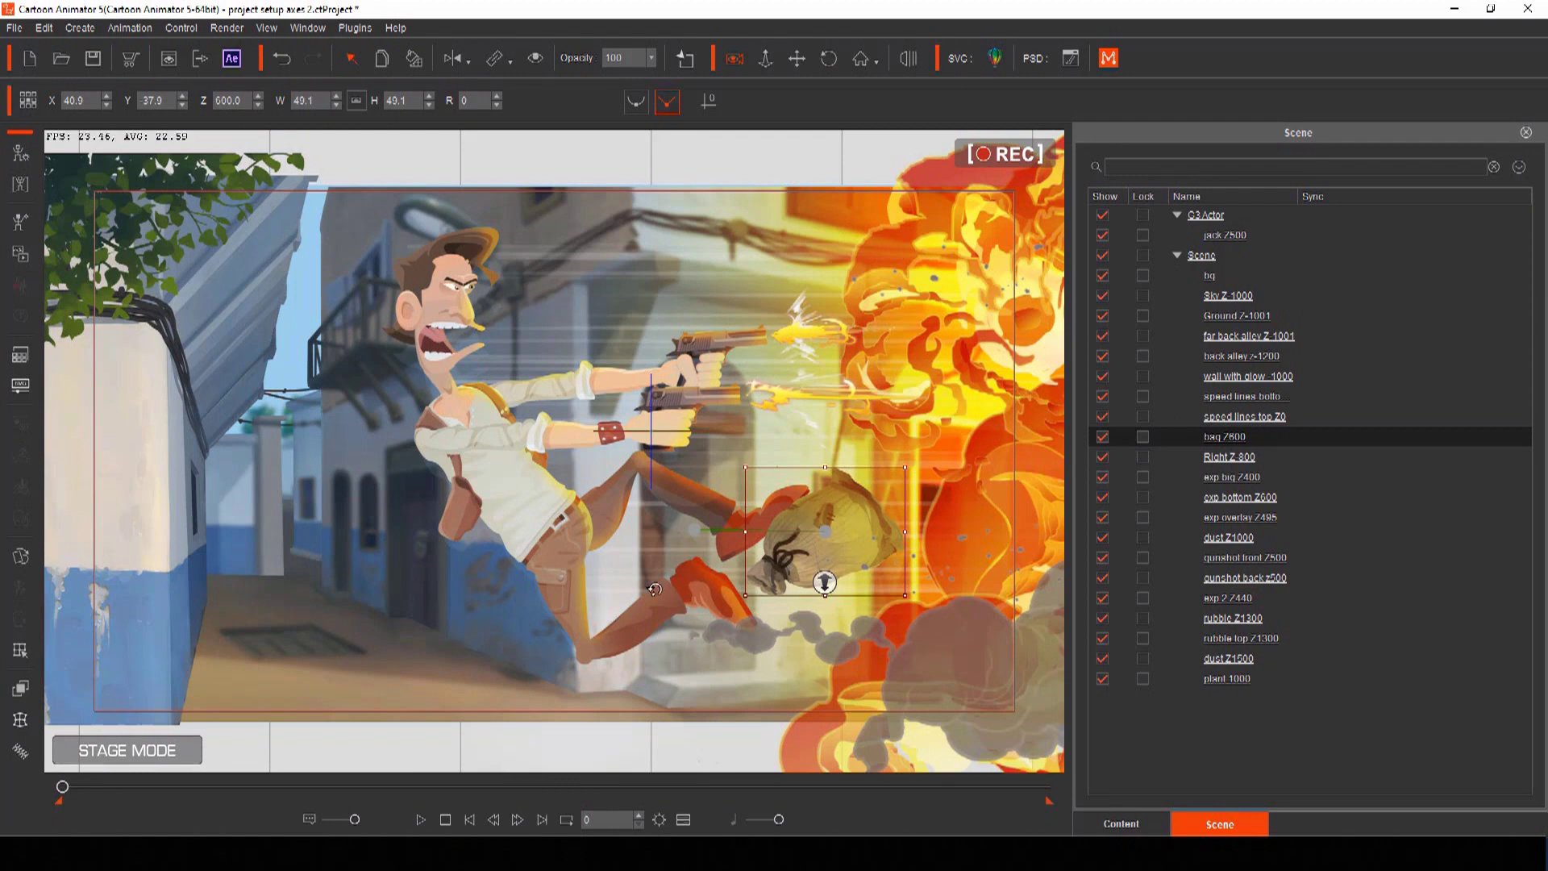
pyautogui.click(422, 817)
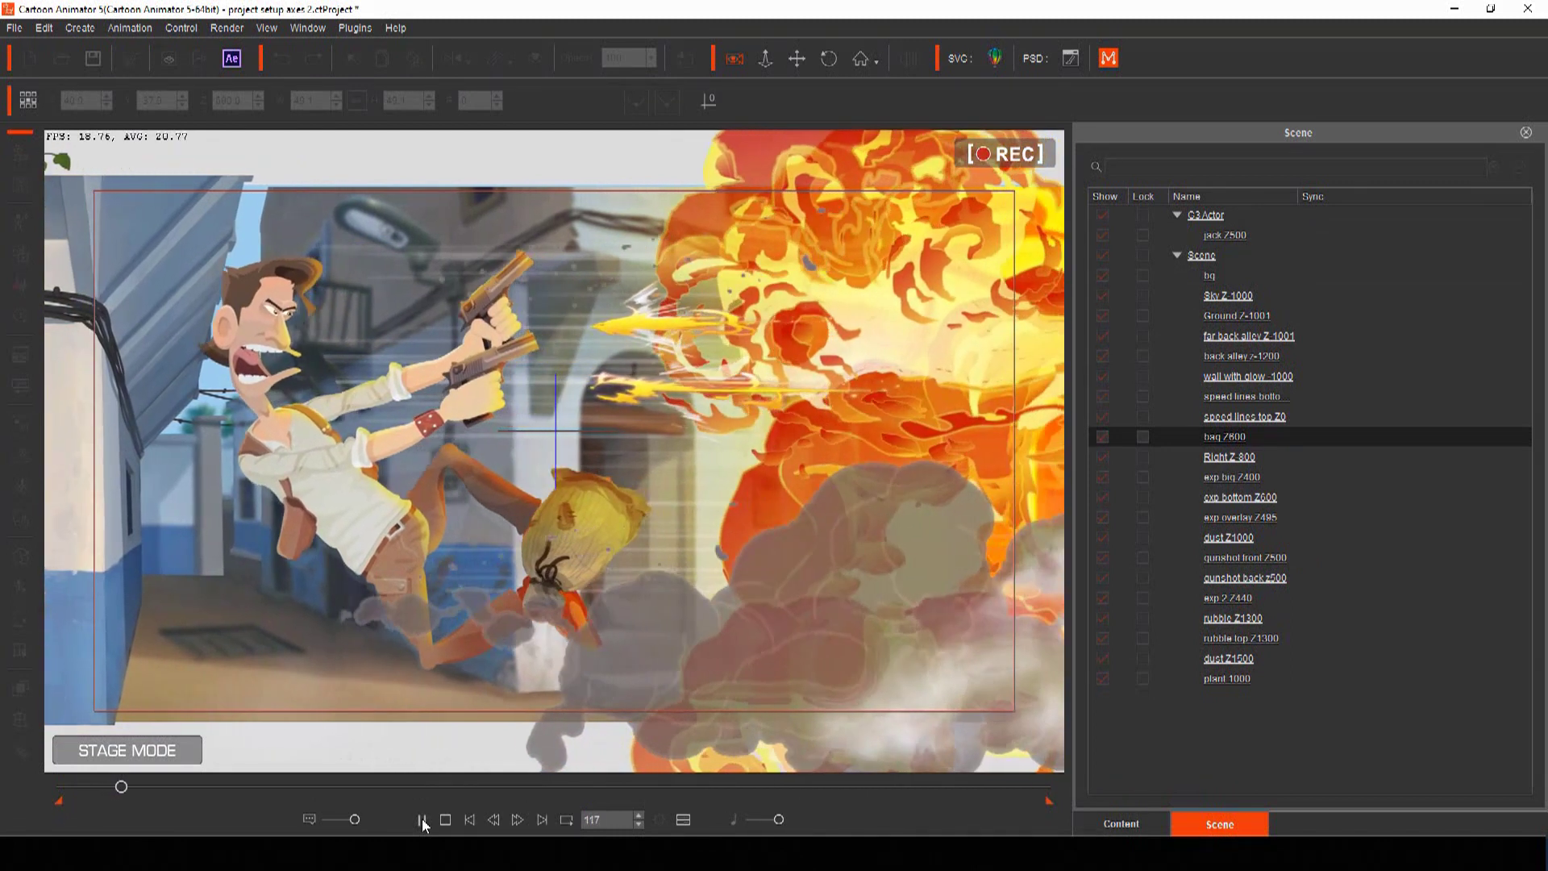
pyautogui.click(422, 819)
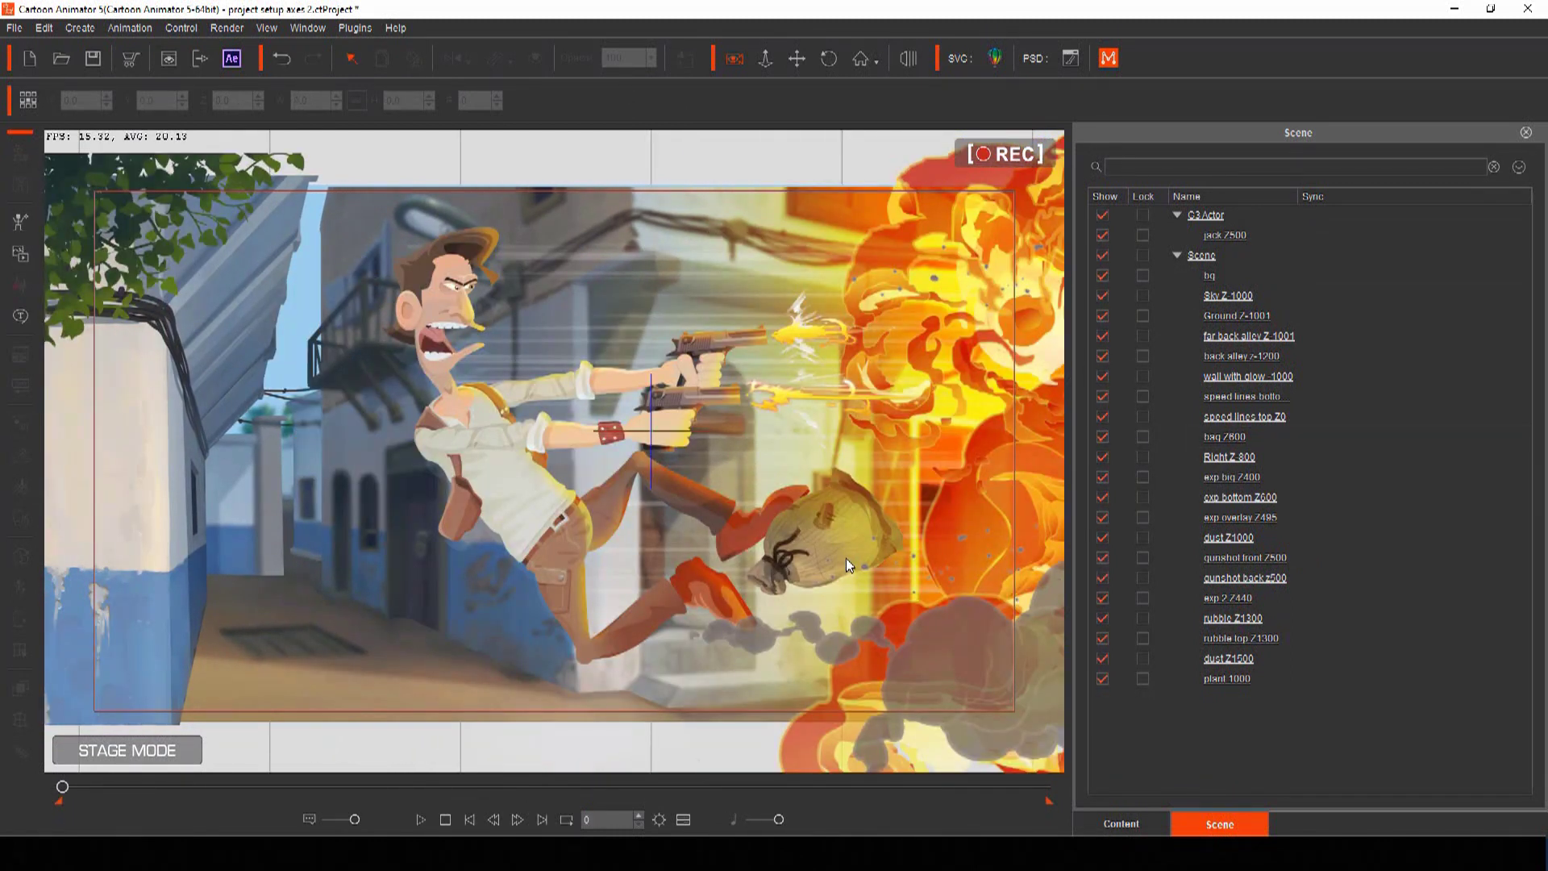
pyautogui.click(836, 530)
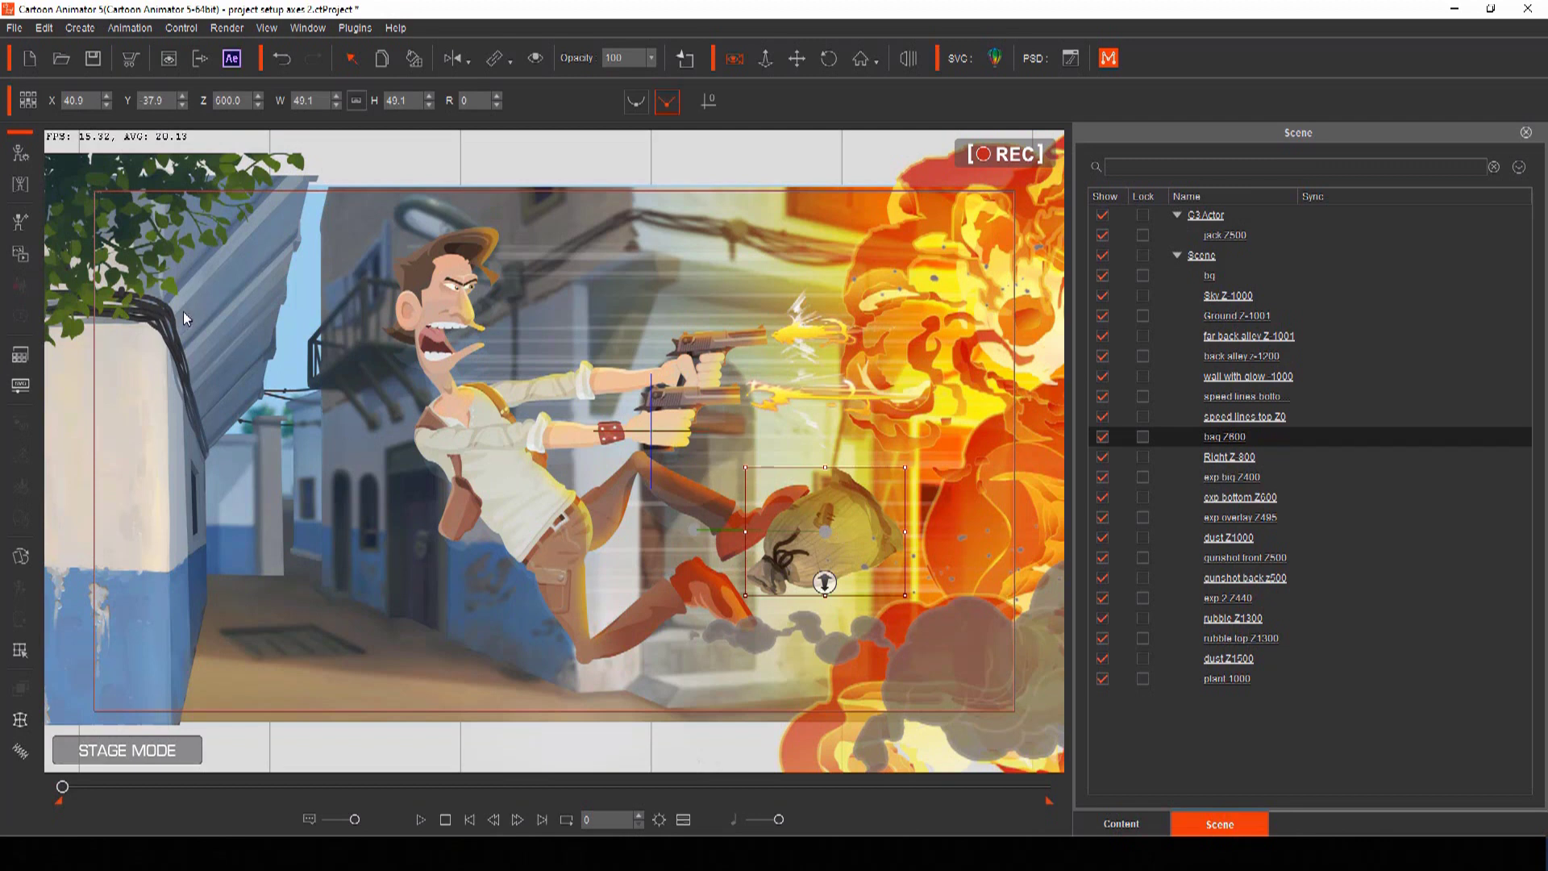
# Step: Open the bag prop on its own and move its pivot to the tied neck
pyautogui.doubleClick(830, 532)
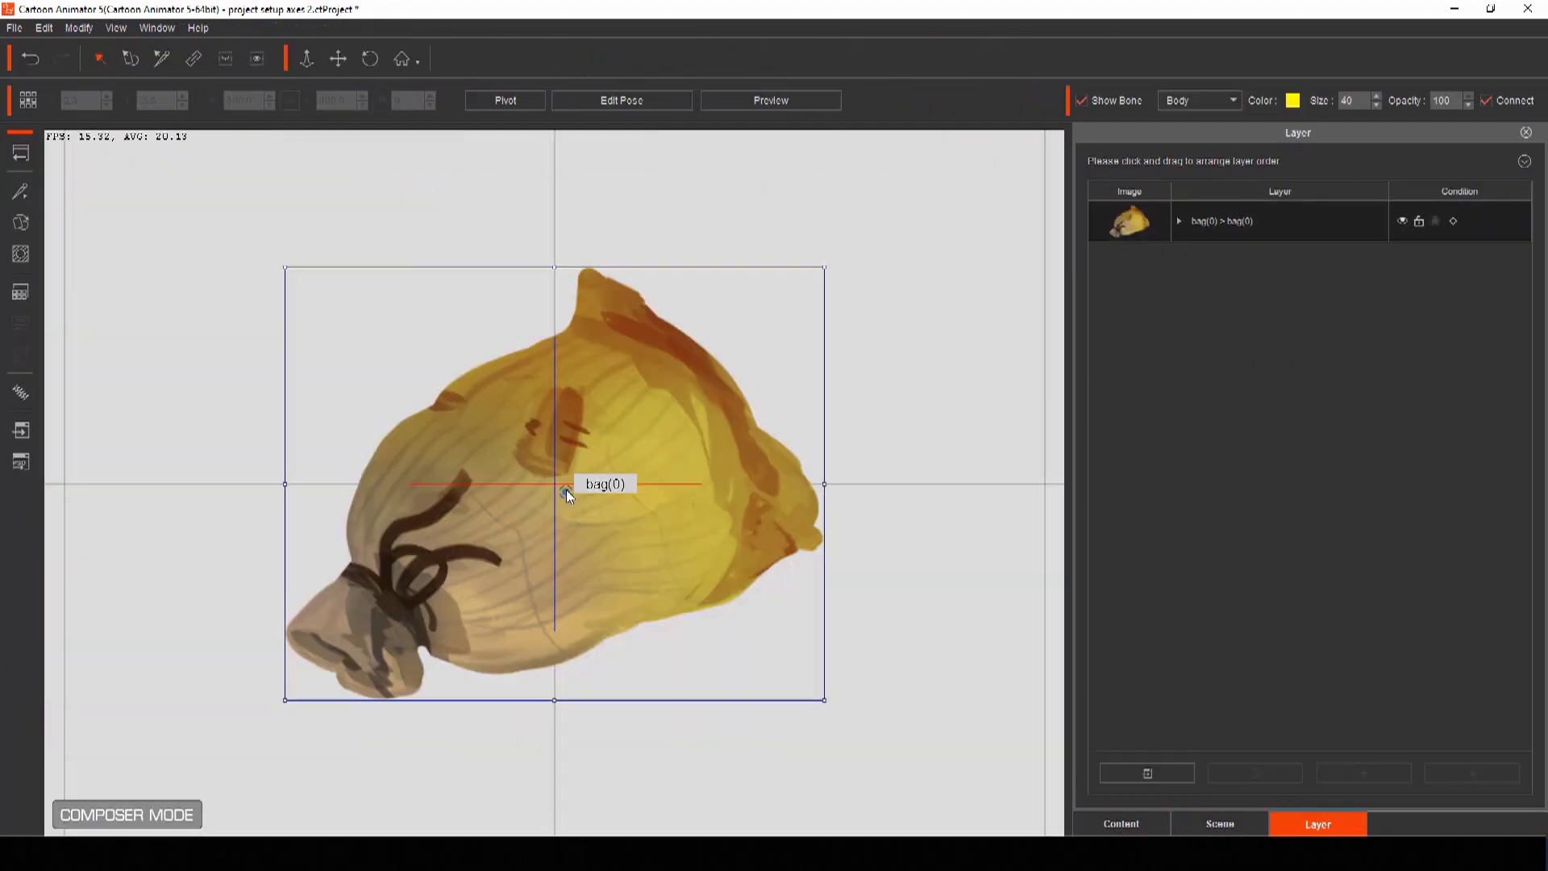
pyautogui.click(164, 56)
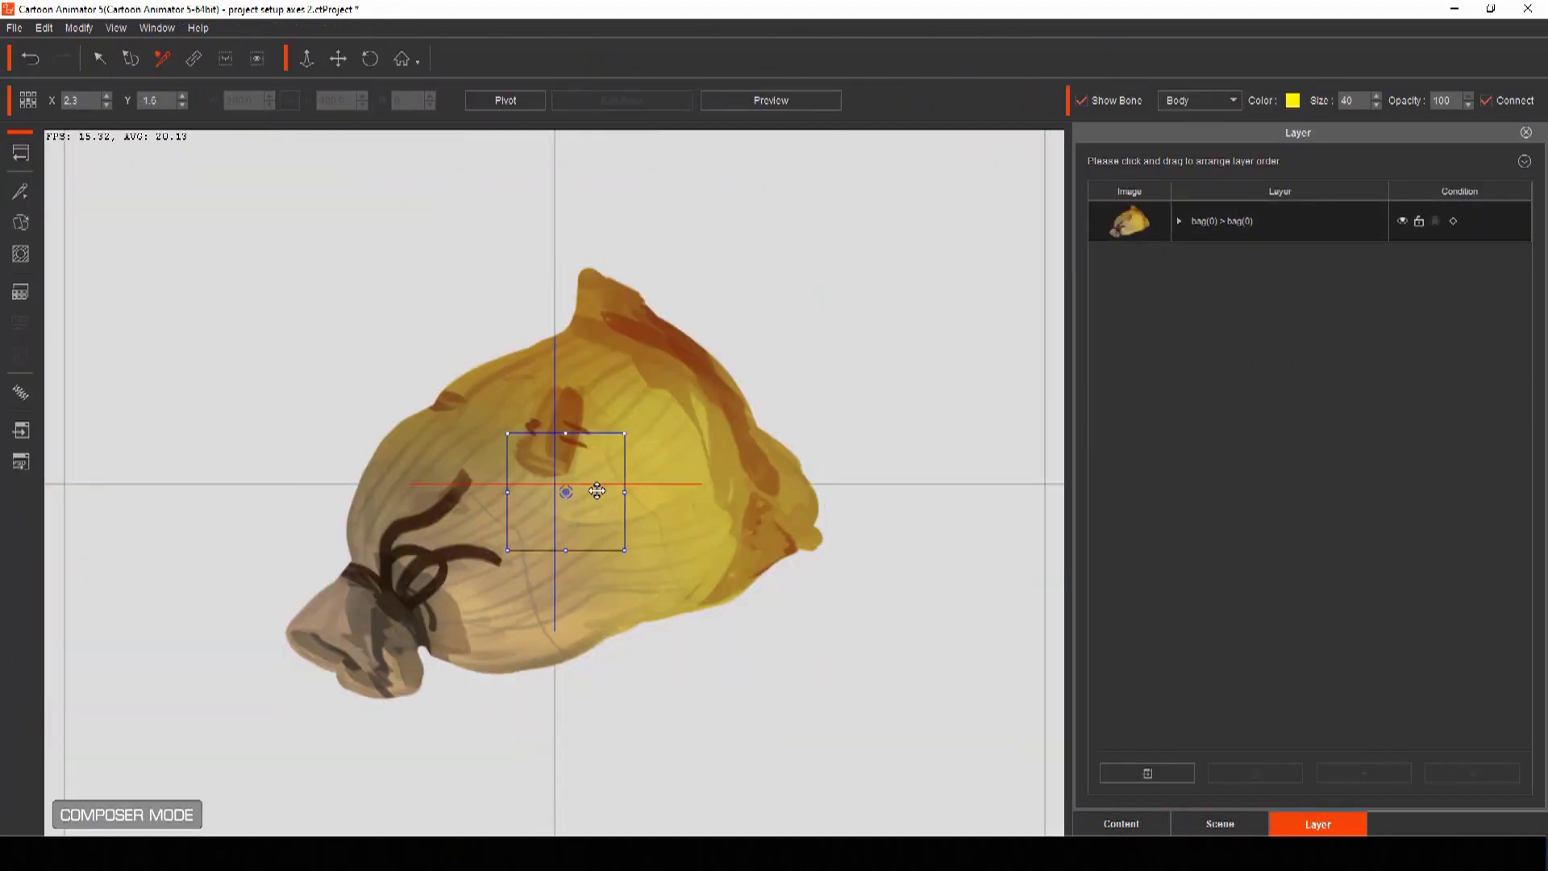
pyautogui.moveTo(597, 490); pyautogui.dragTo(419, 618)
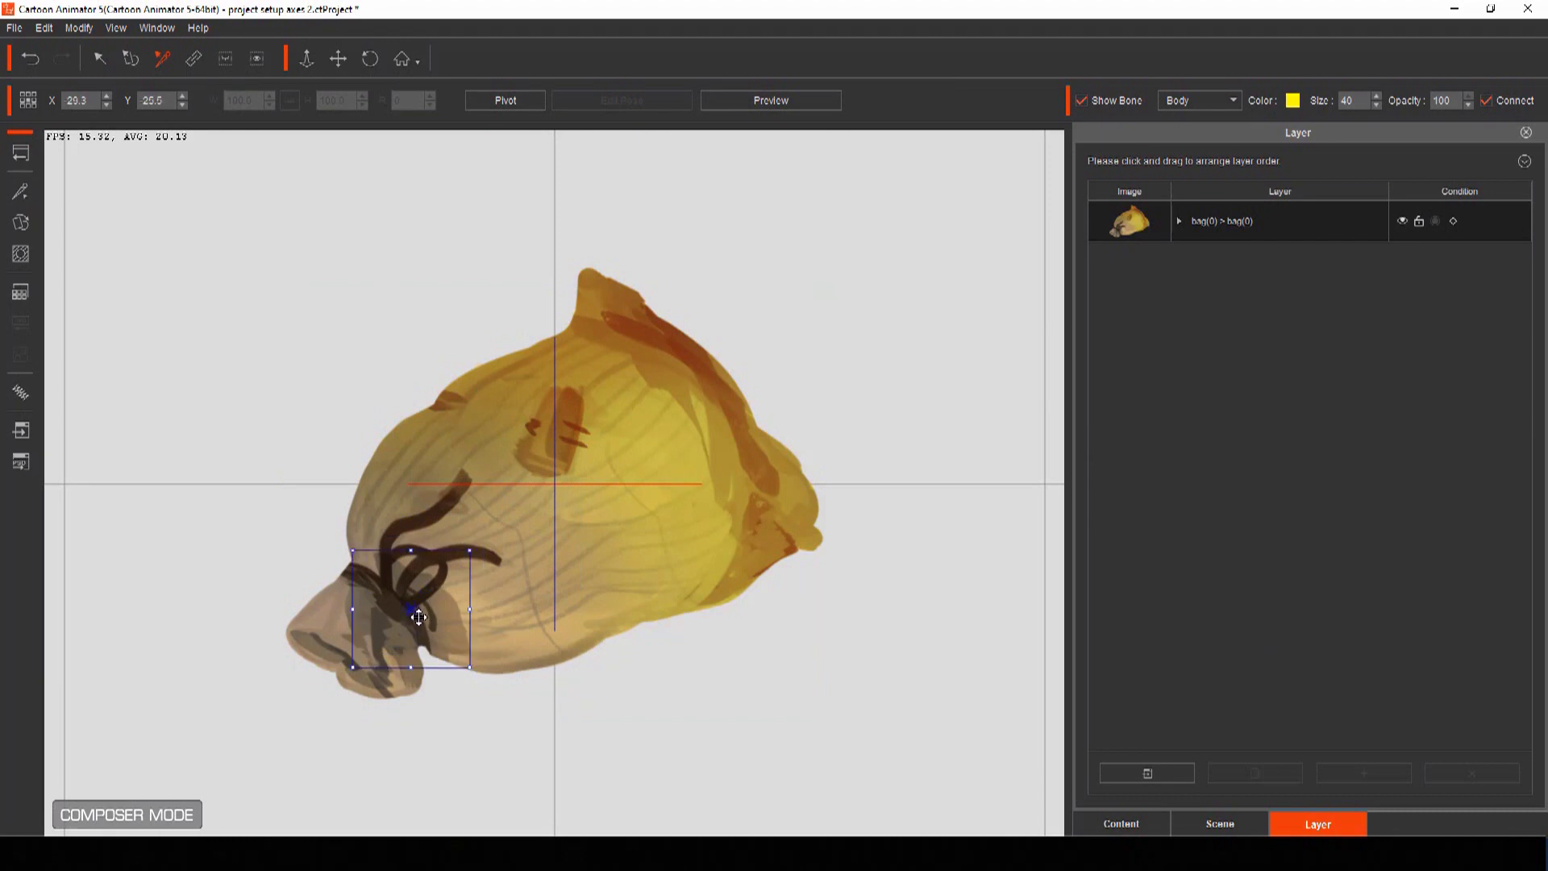
# Step: Add the bag's bone chain, set a 20×20 mesh grid, and test-bend its top
pyautogui.click(21, 191)
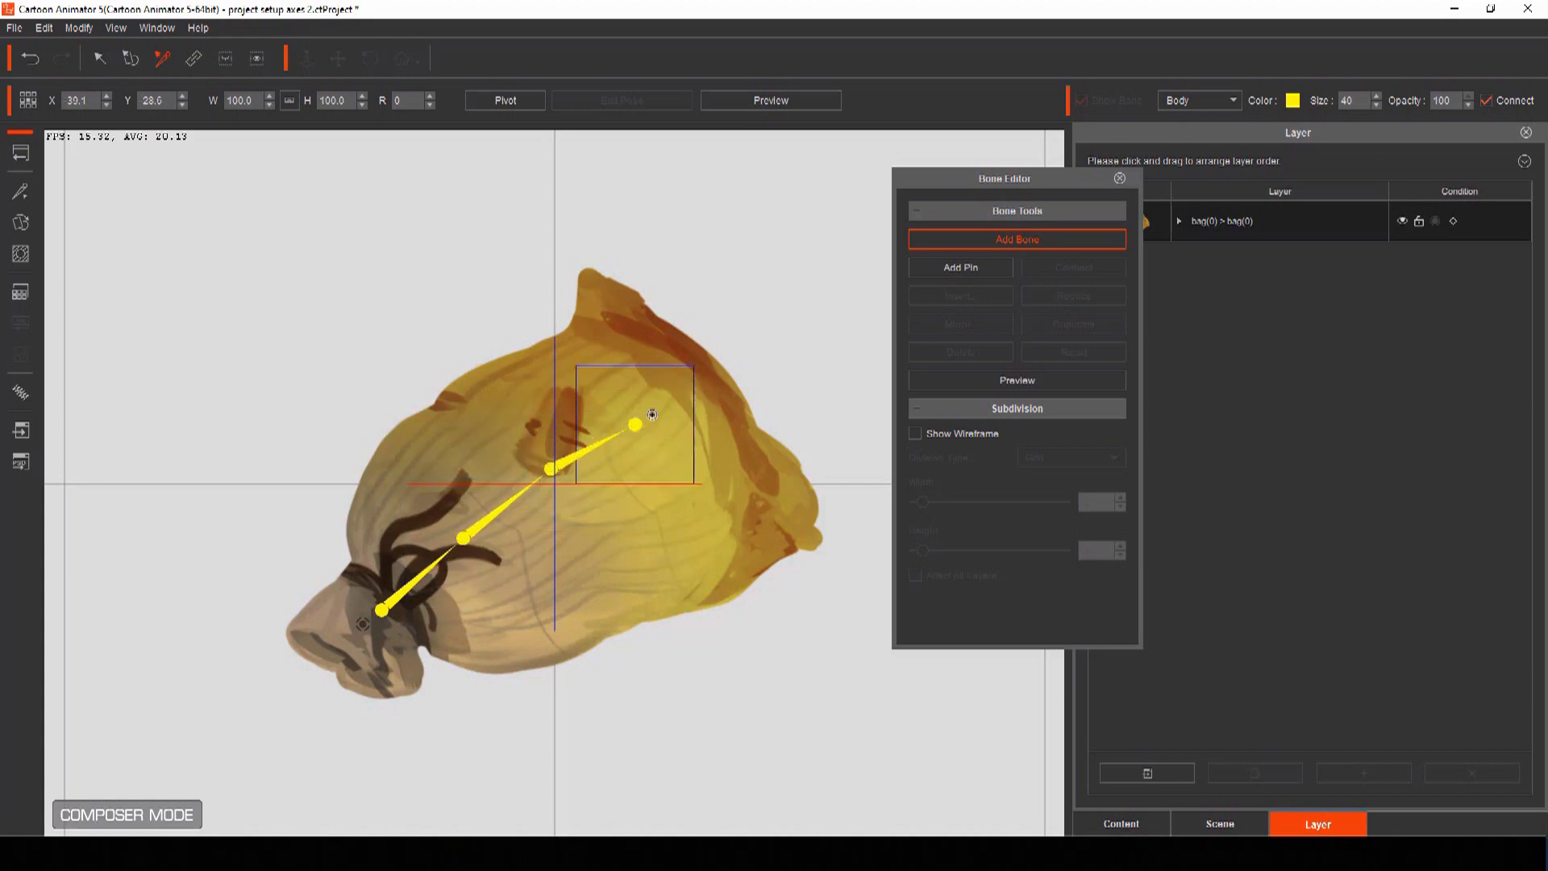
pyautogui.click(915, 433)
pyautogui.moveTo(922, 502); pyautogui.dragTo(1064, 502)
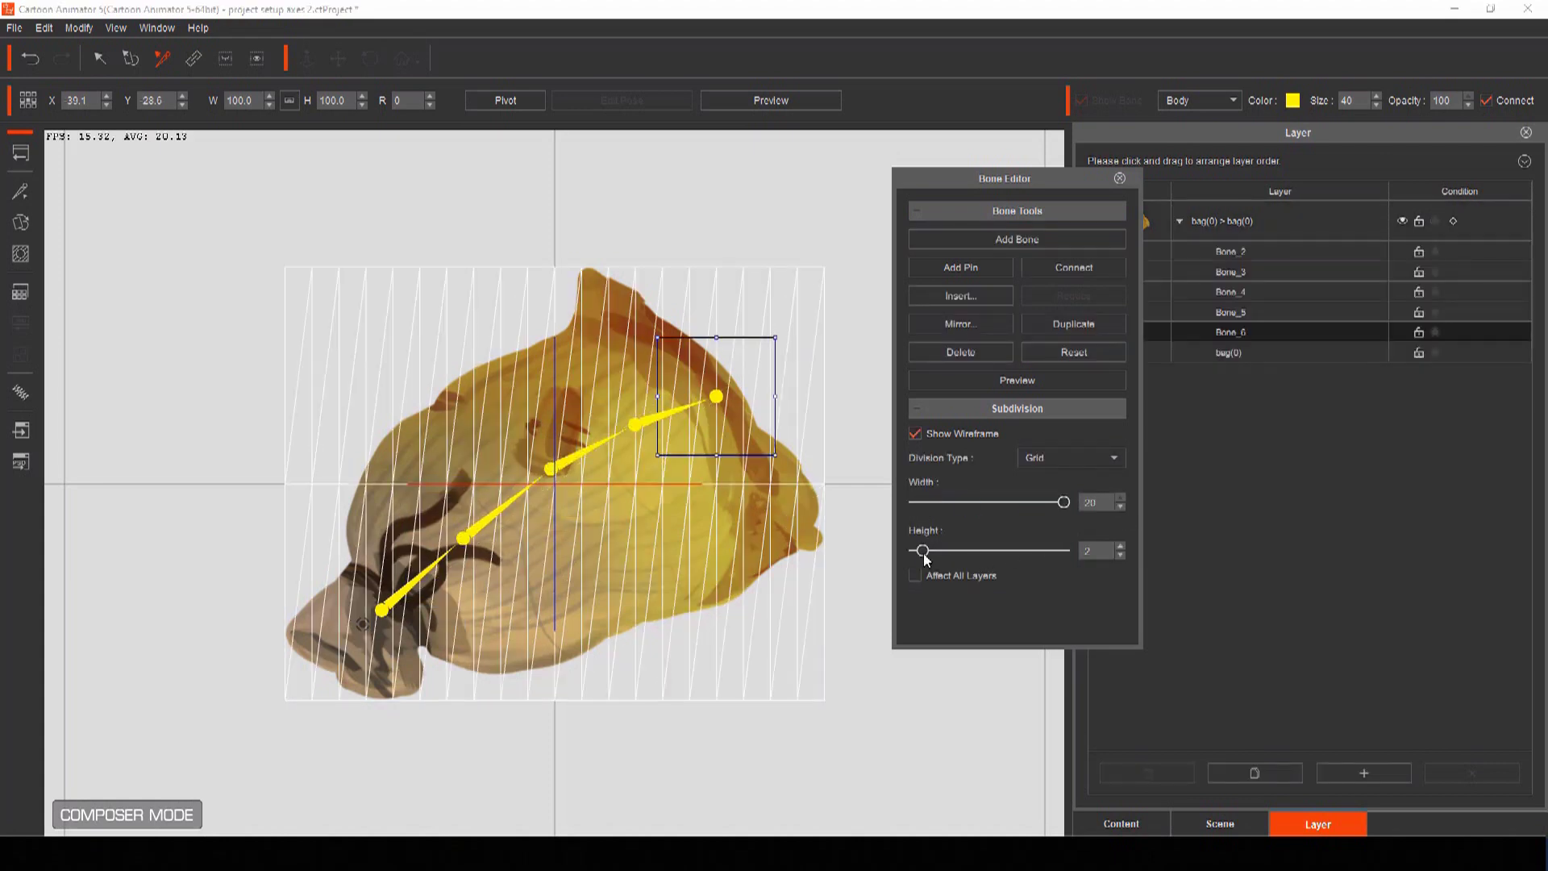
pyautogui.moveTo(922, 550); pyautogui.dragTo(1070, 556)
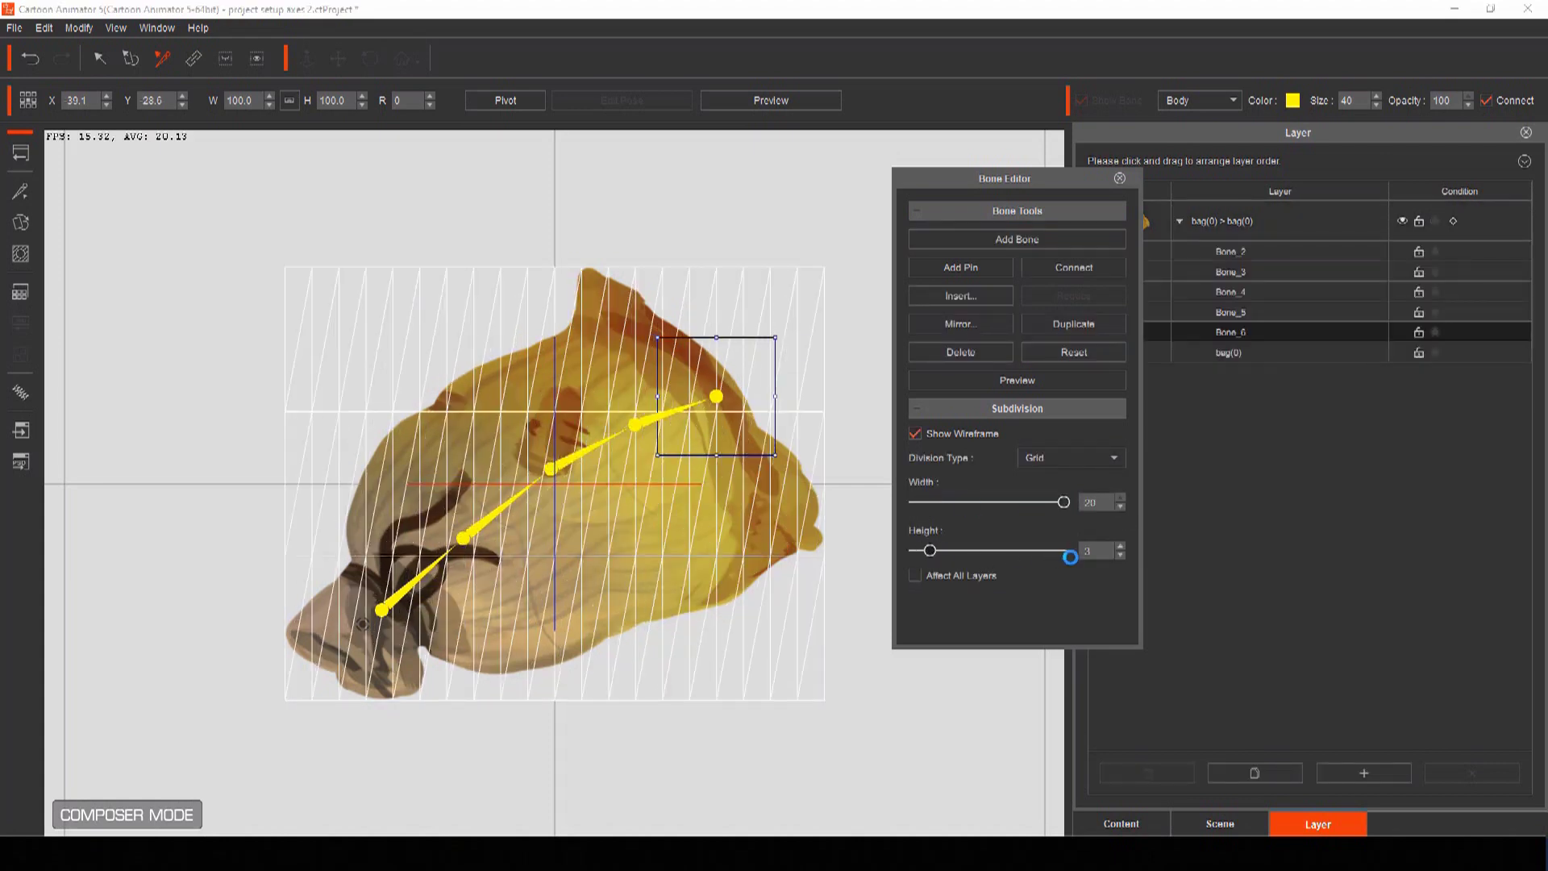
pyautogui.click(1039, 380)
pyautogui.moveTo(730, 399)
pyautogui.mouseDown()
pyautogui.moveTo(734, 442)
pyautogui.moveTo(702, 355)
pyautogui.moveTo(750, 445)
pyautogui.moveTo(745, 419)
pyautogui.mouseUp()
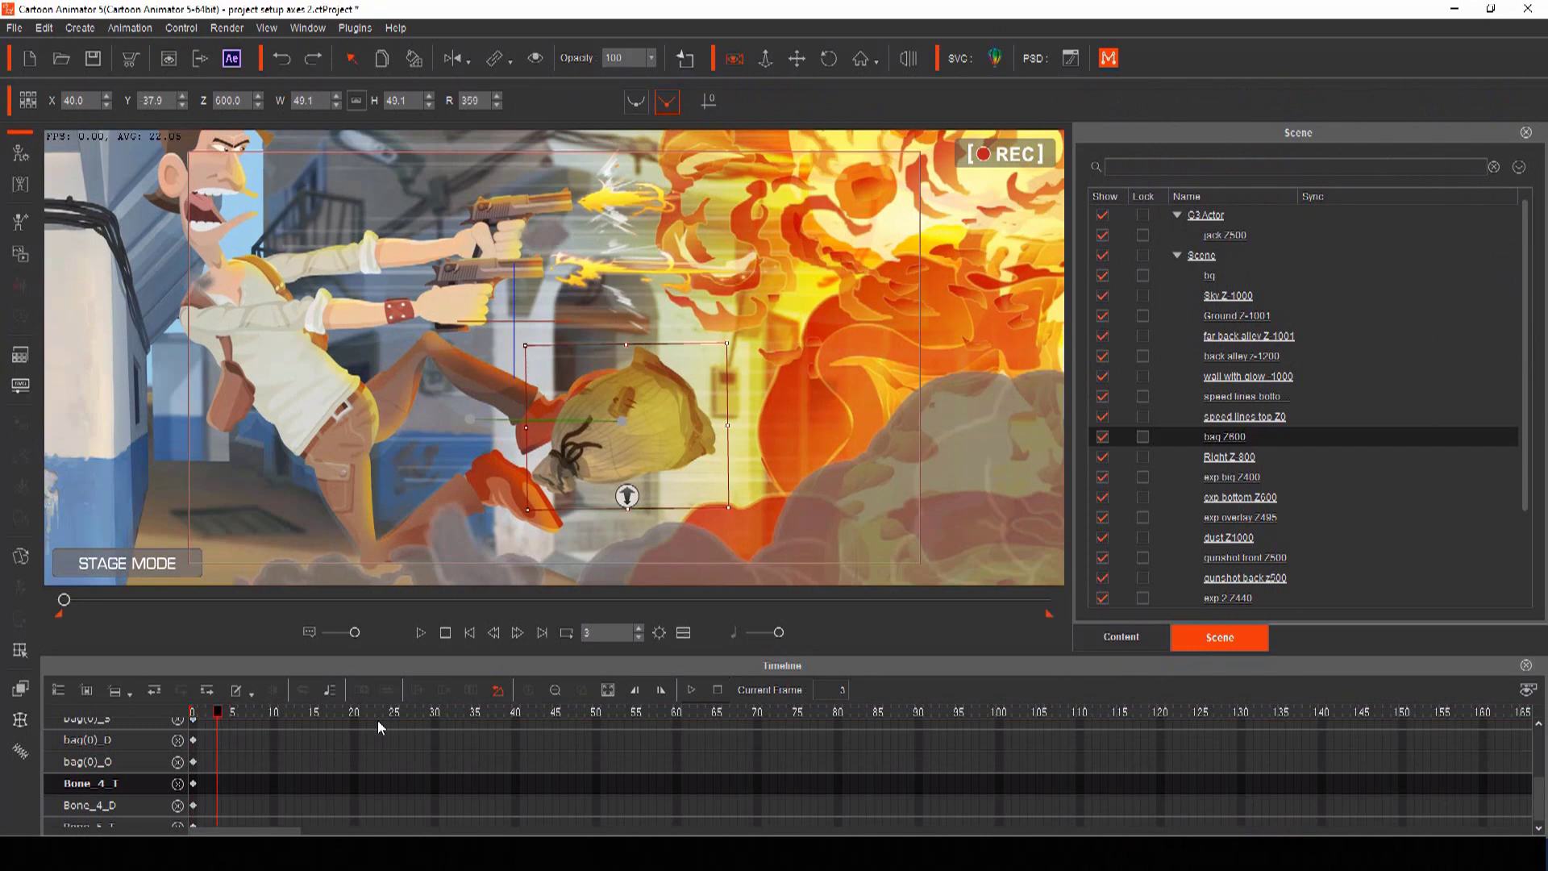
# Step: At frame 70, key Bone_5 and Bone_4 to bend the bag's top, then play it
pyautogui.moveTo(615, 725); pyautogui.dragTo(757, 726)
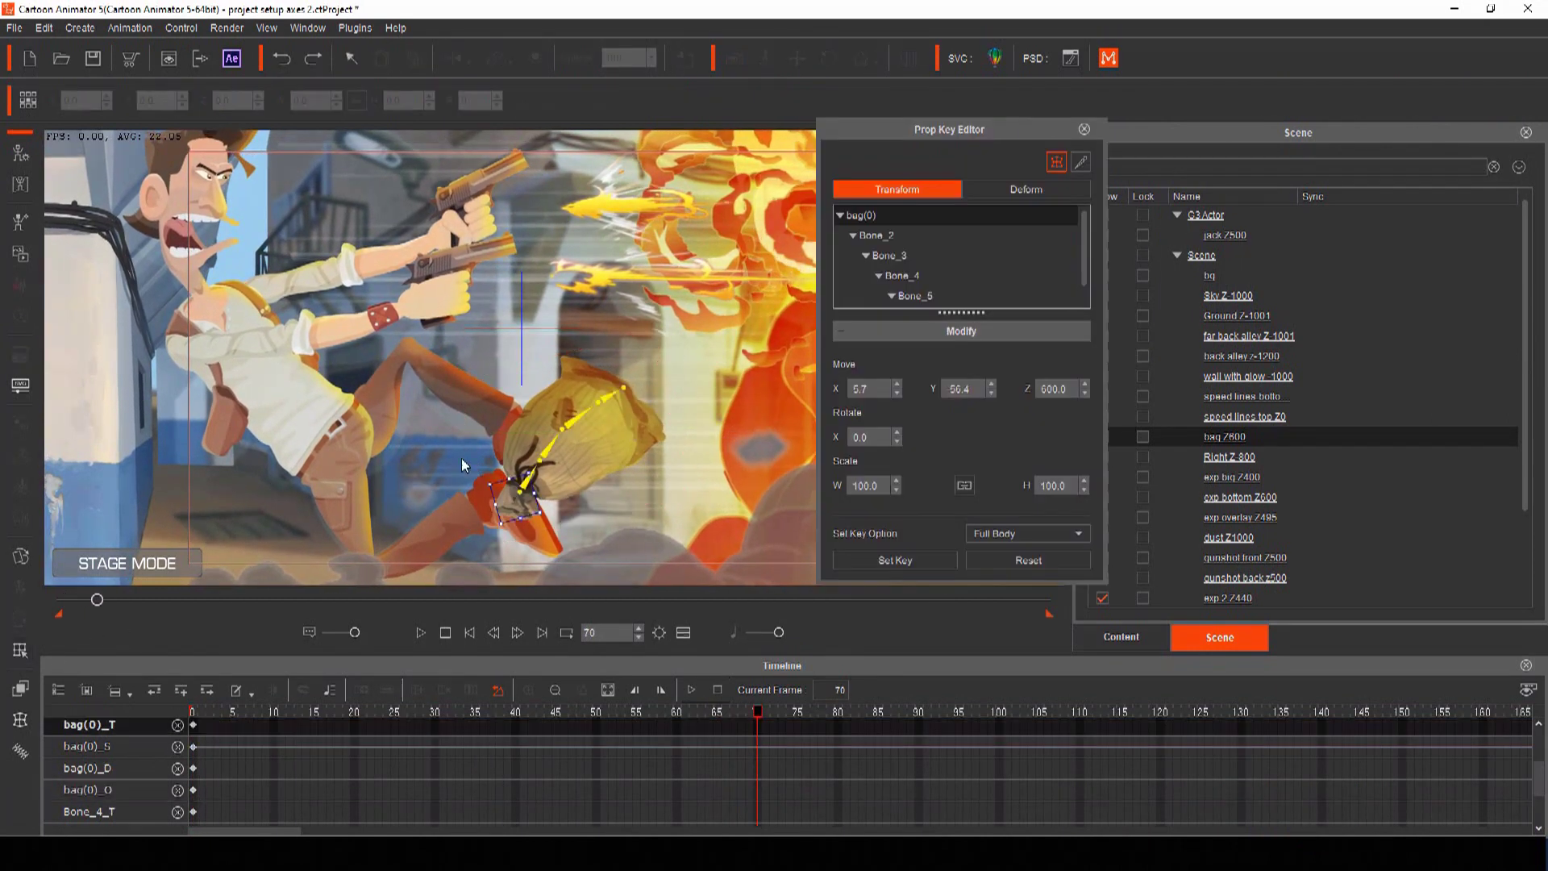
pyautogui.click(603, 395)
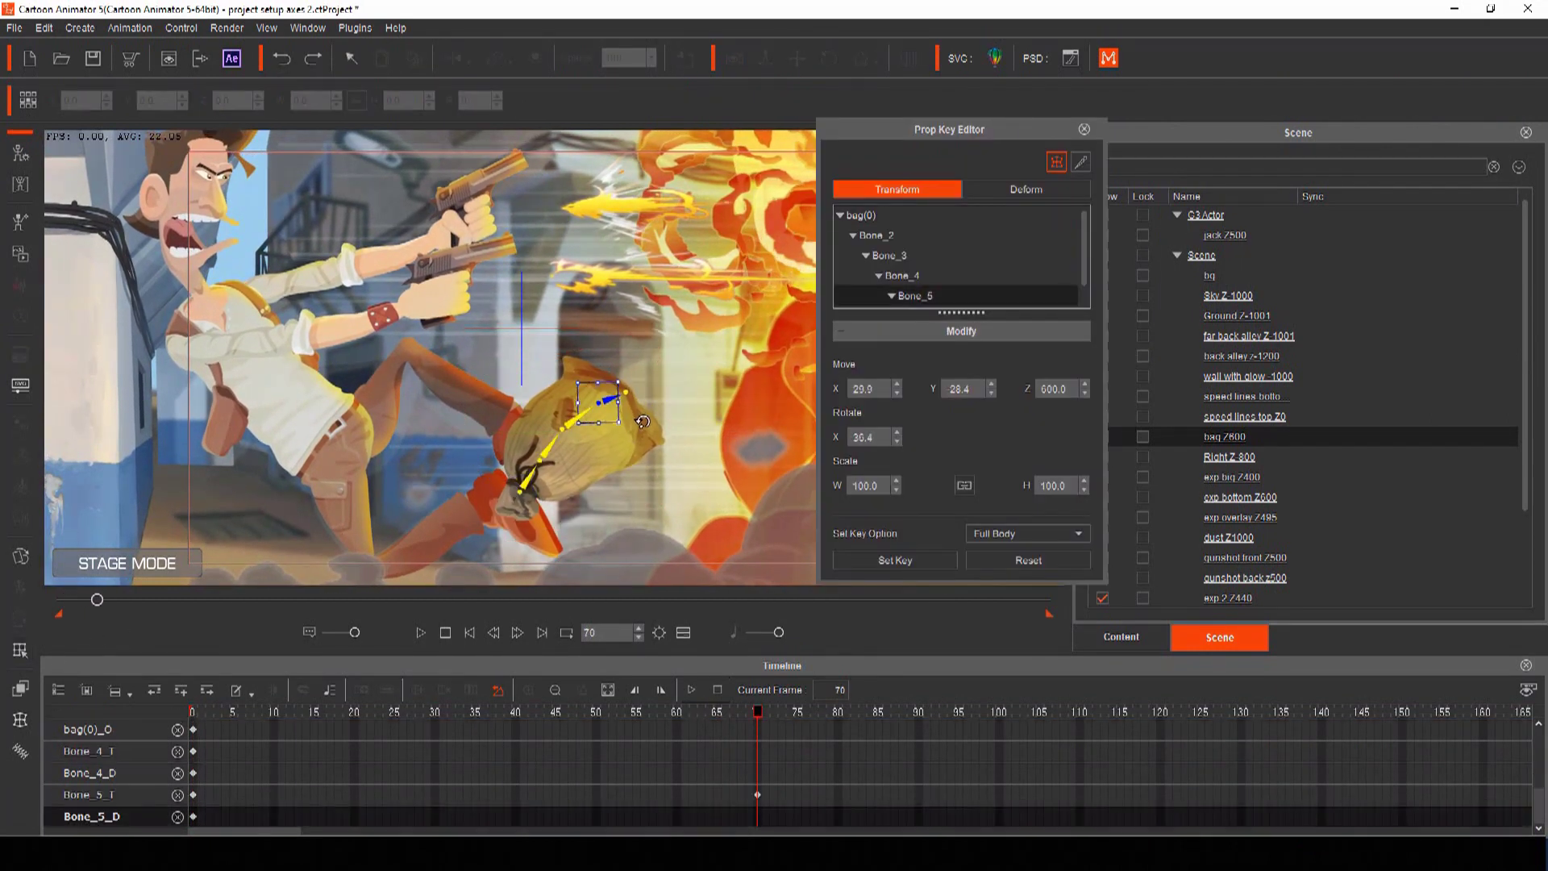
pyautogui.moveTo(607, 401); pyautogui.dragTo(595, 448)
pyautogui.click(583, 439)
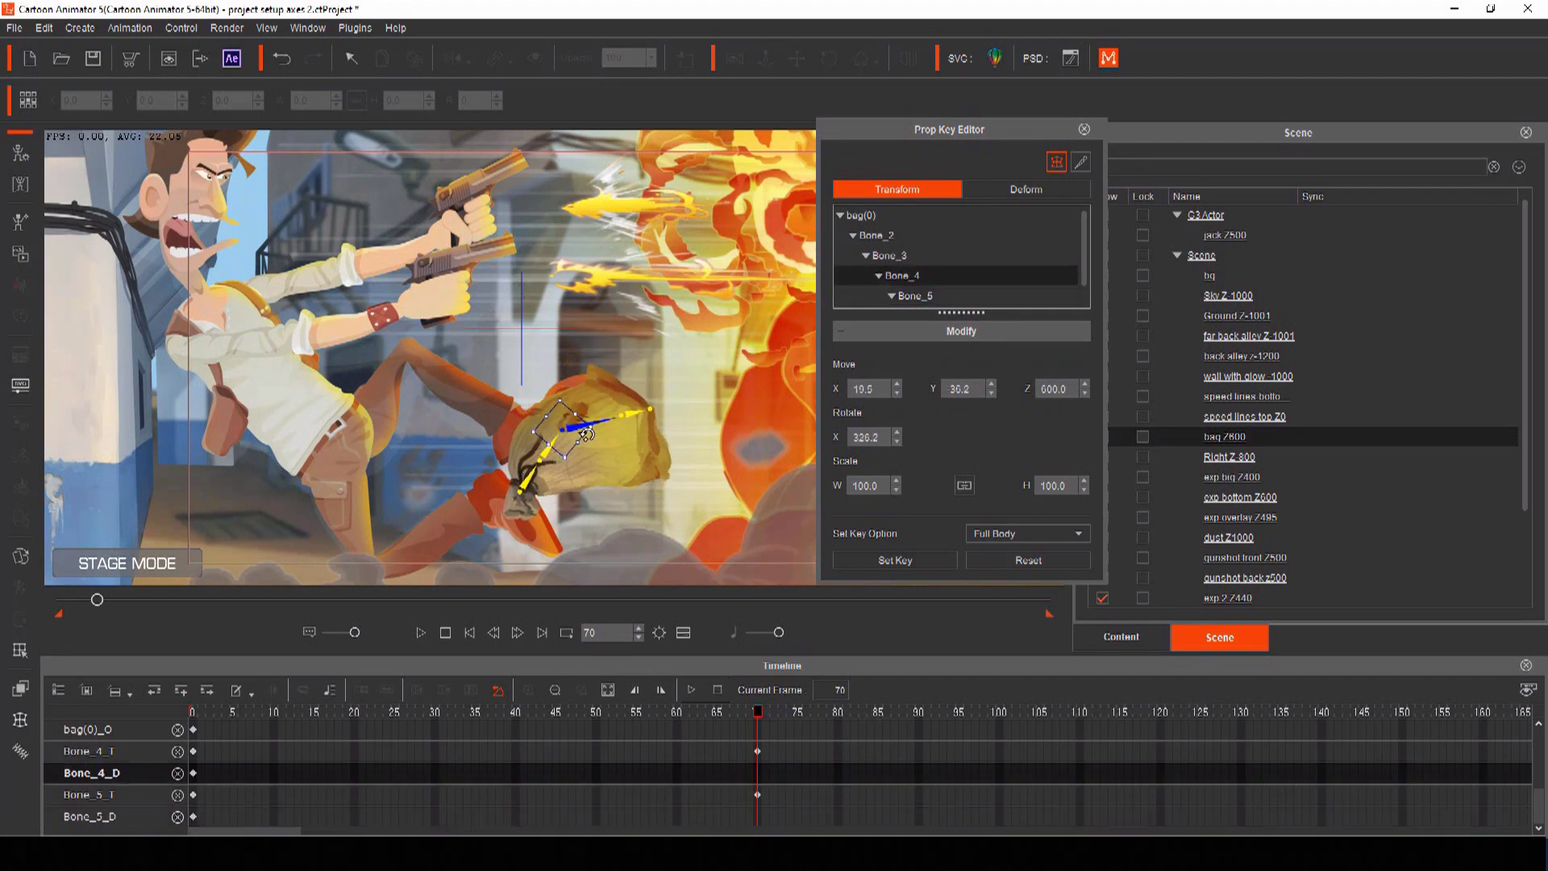
pyautogui.press('space')
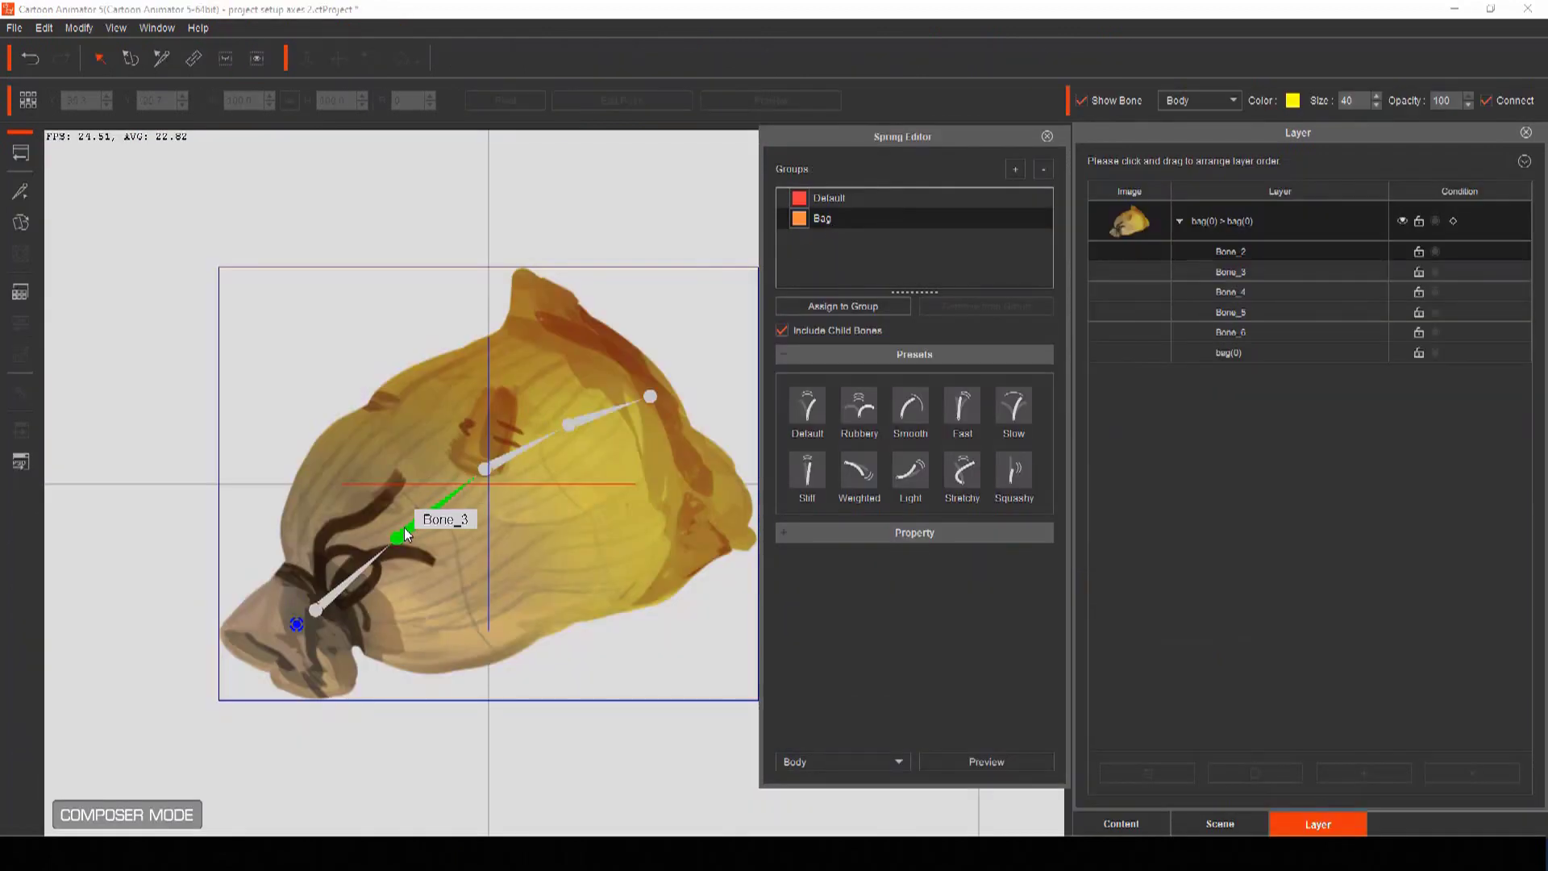
# Step: Assign Bone_3 through Bone_6 to the Bag spring group and test the swing in Preview
pyautogui.click(404, 527)
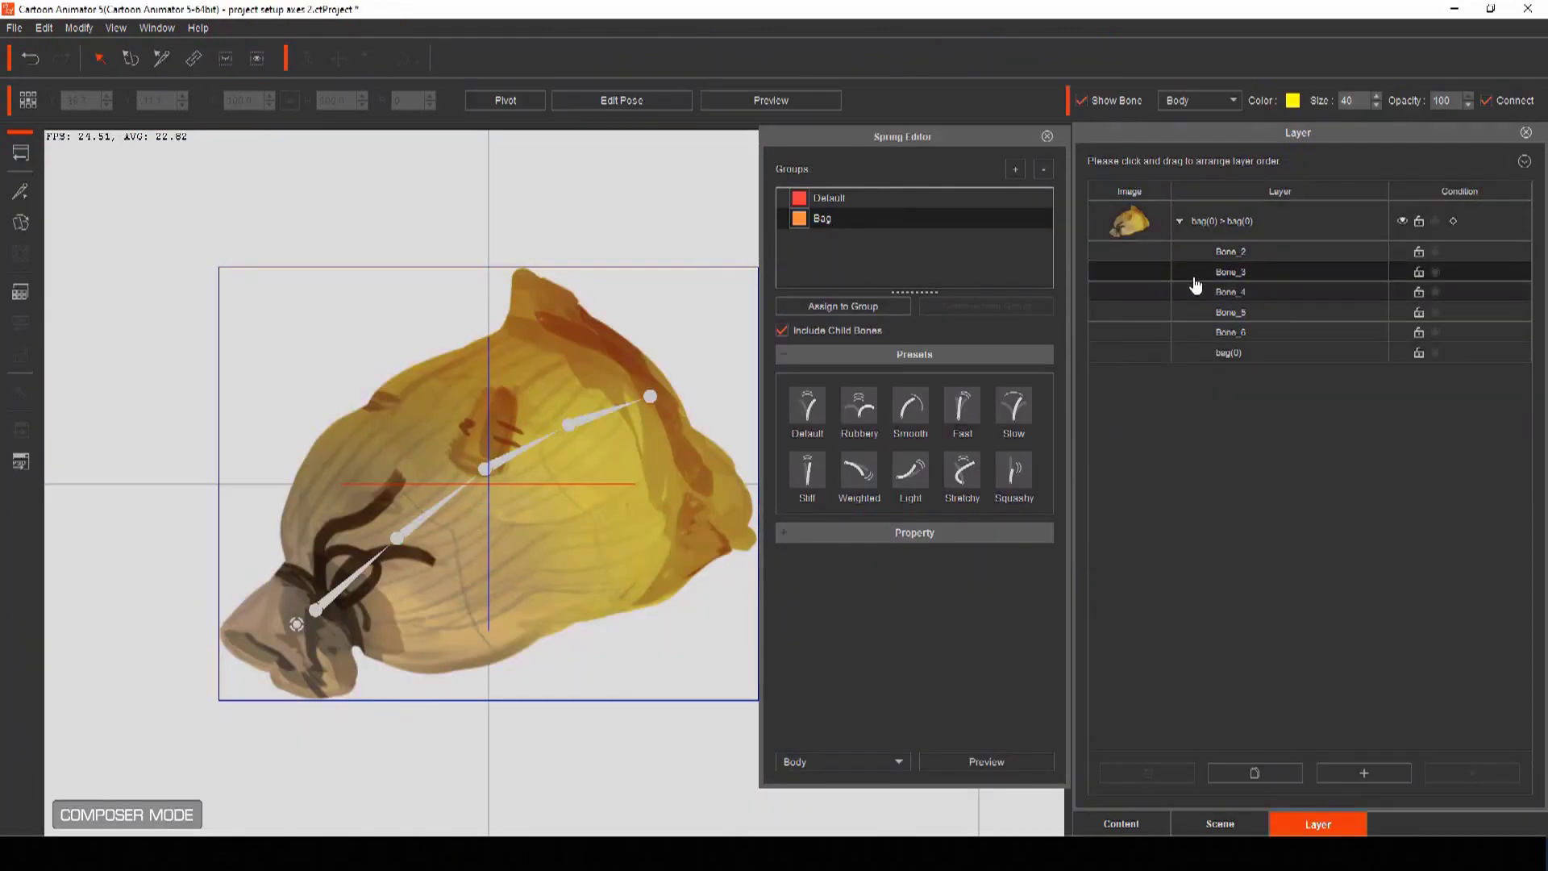
pyautogui.click(869, 308)
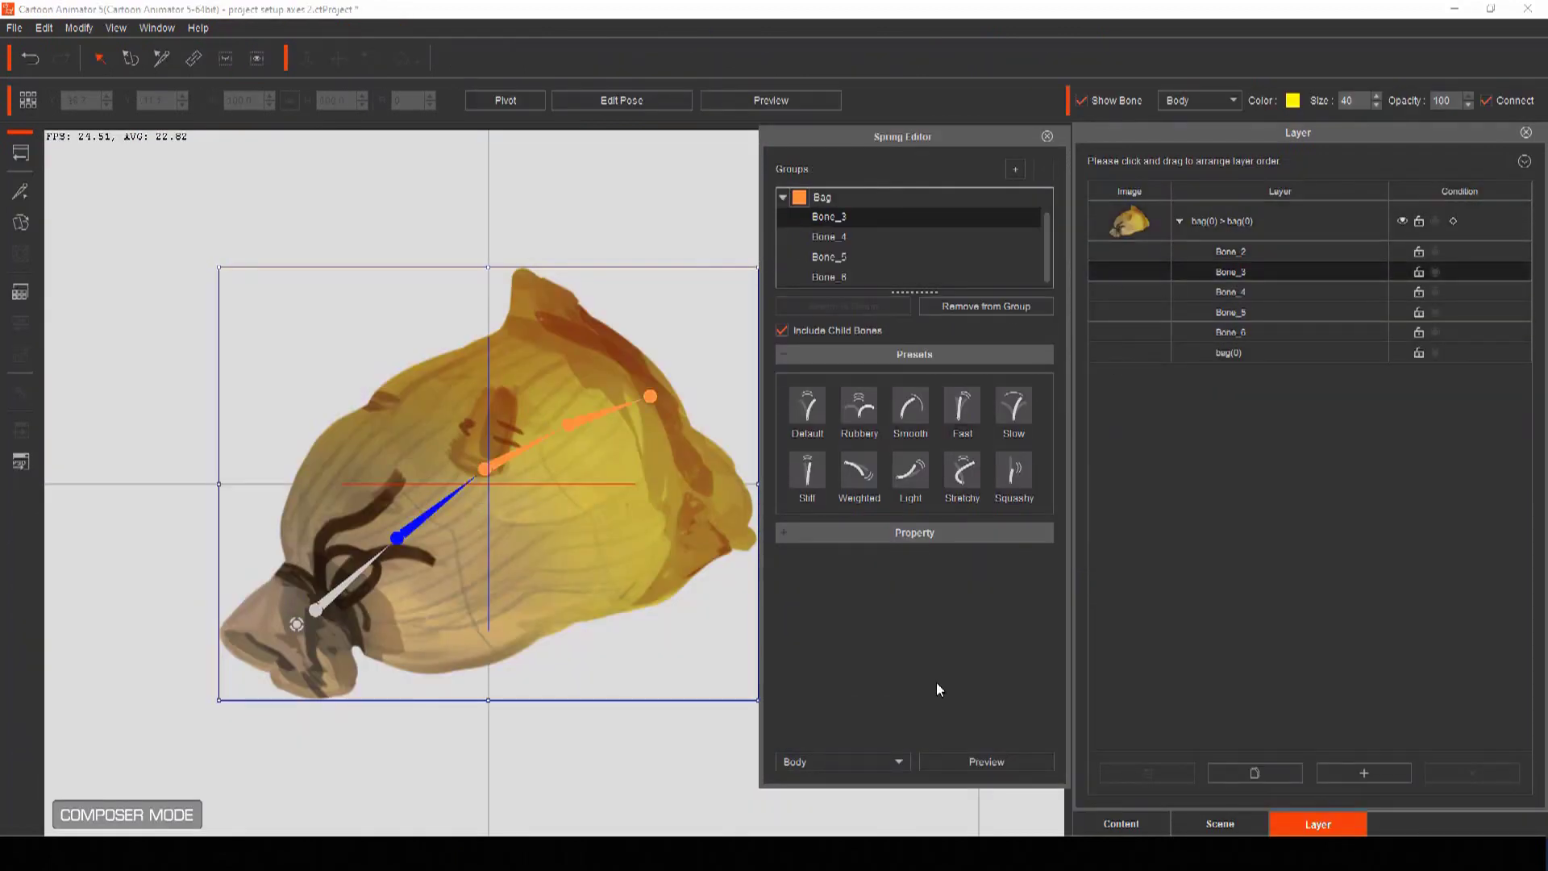
pyautogui.click(965, 762)
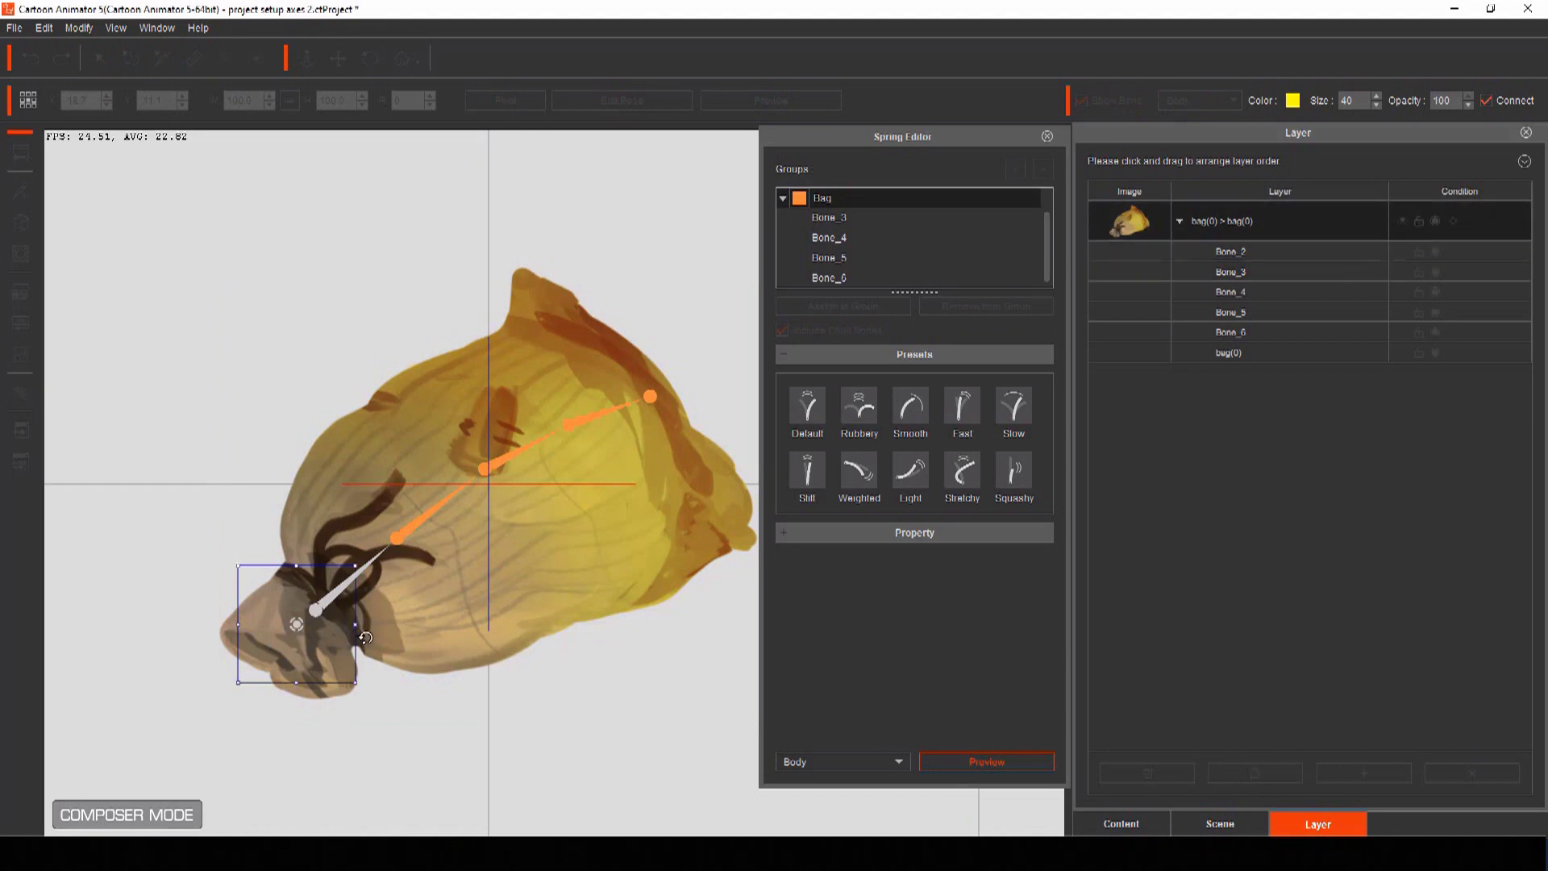
pyautogui.moveTo(365, 638); pyautogui.dragTo(346, 556)
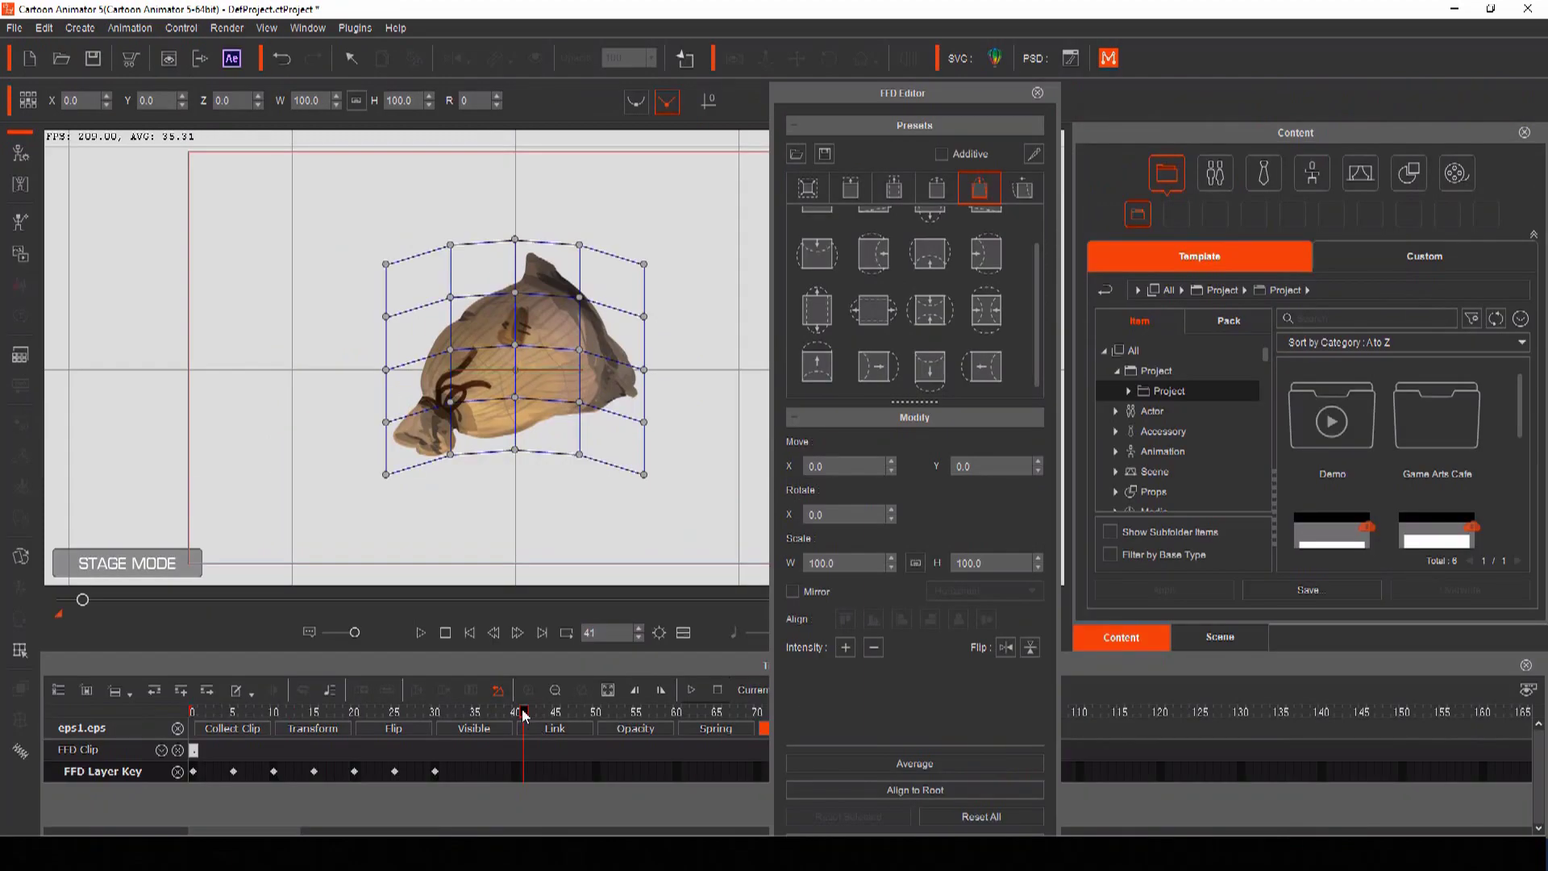
pyautogui.moveTo(524, 715); pyautogui.dragTo(554, 715)
# Step: Apply an FFD warp preset to the bag at frame 45 and play from the start
pyautogui.click(931, 385)
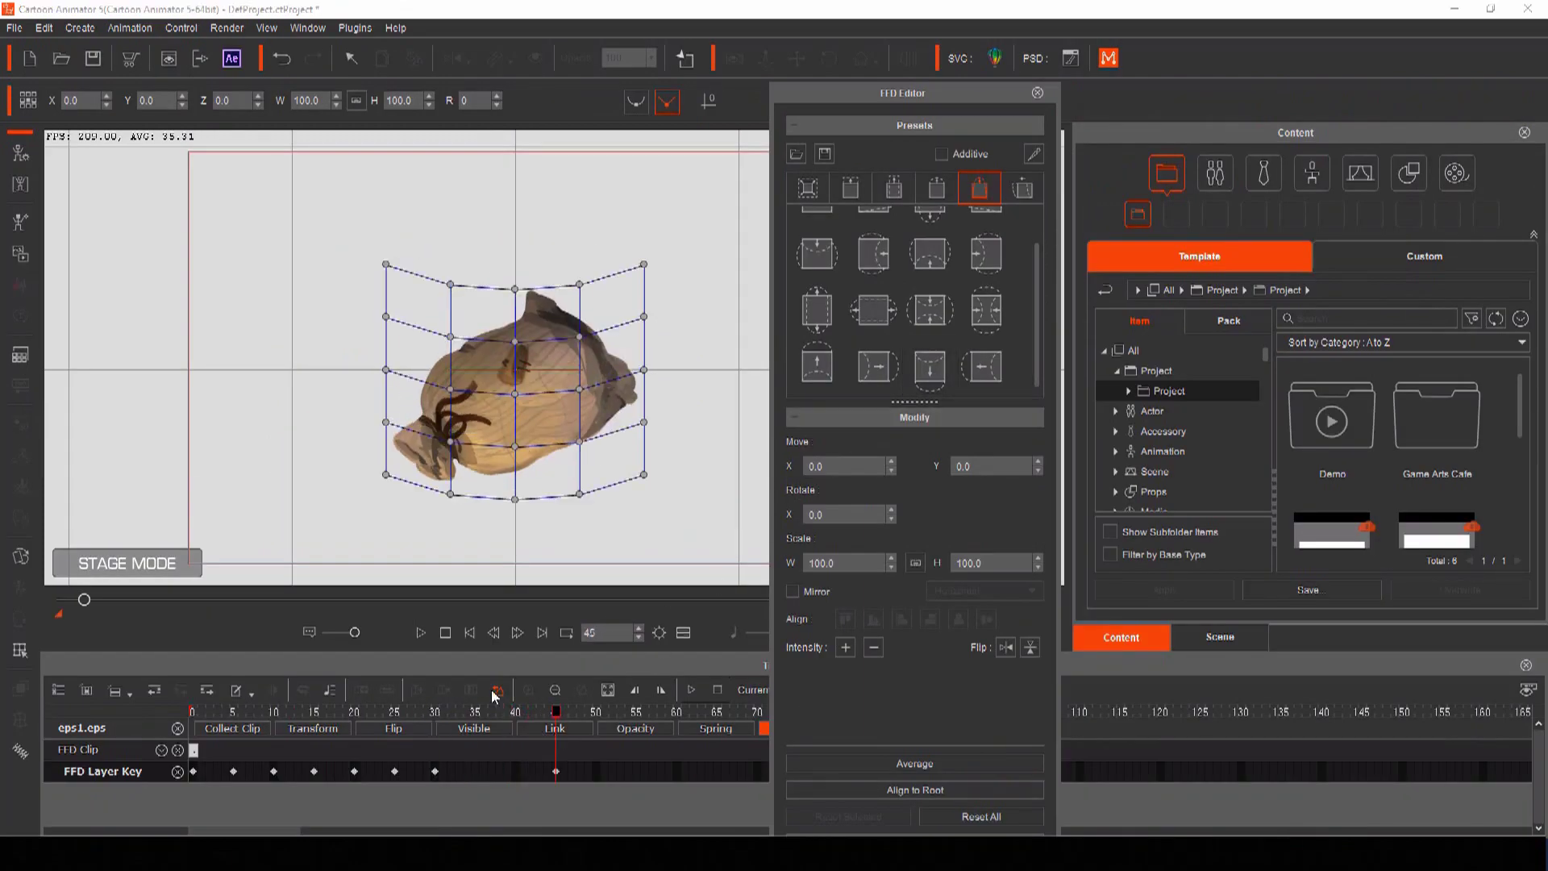
pyautogui.press('Home')
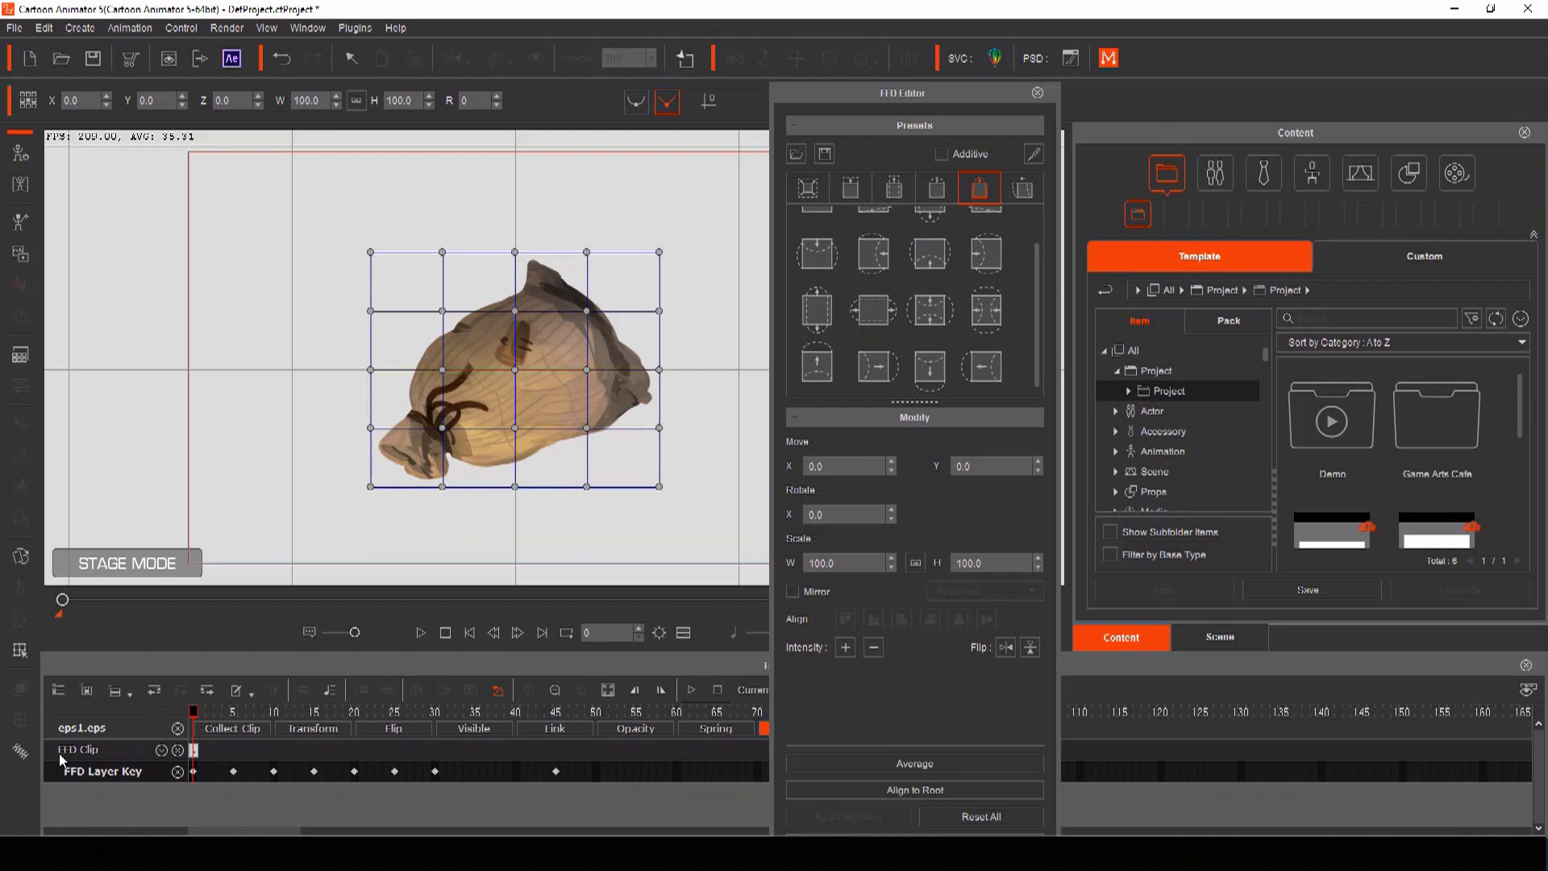
pyautogui.press('space')
pyautogui.press('space')
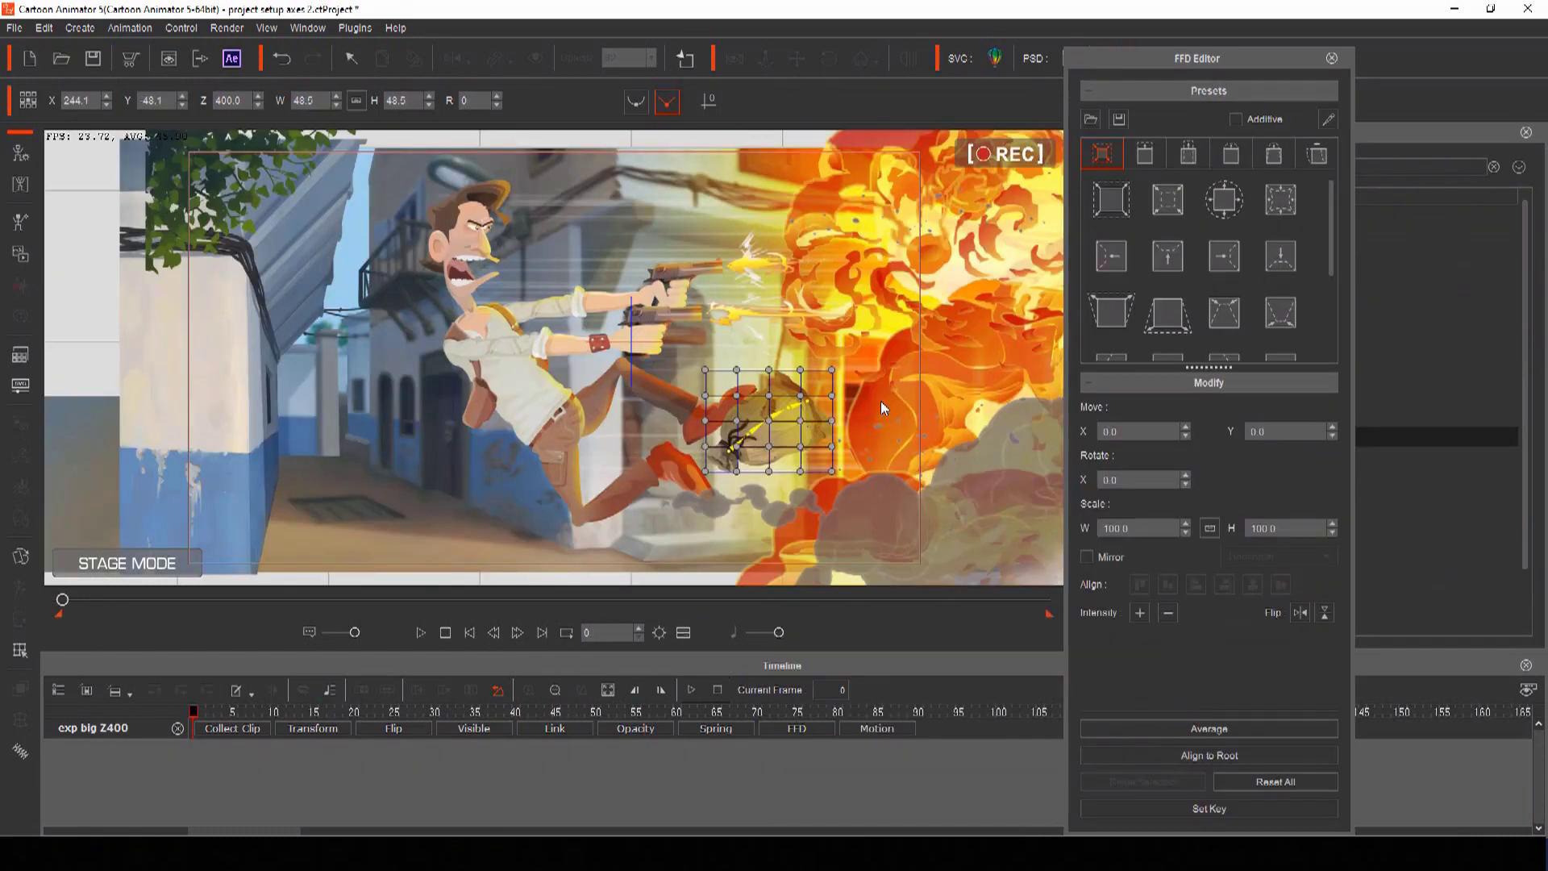
# Step: At frame 85, try several FFD warp presets on the big explosion layer
pyautogui.click(788, 730)
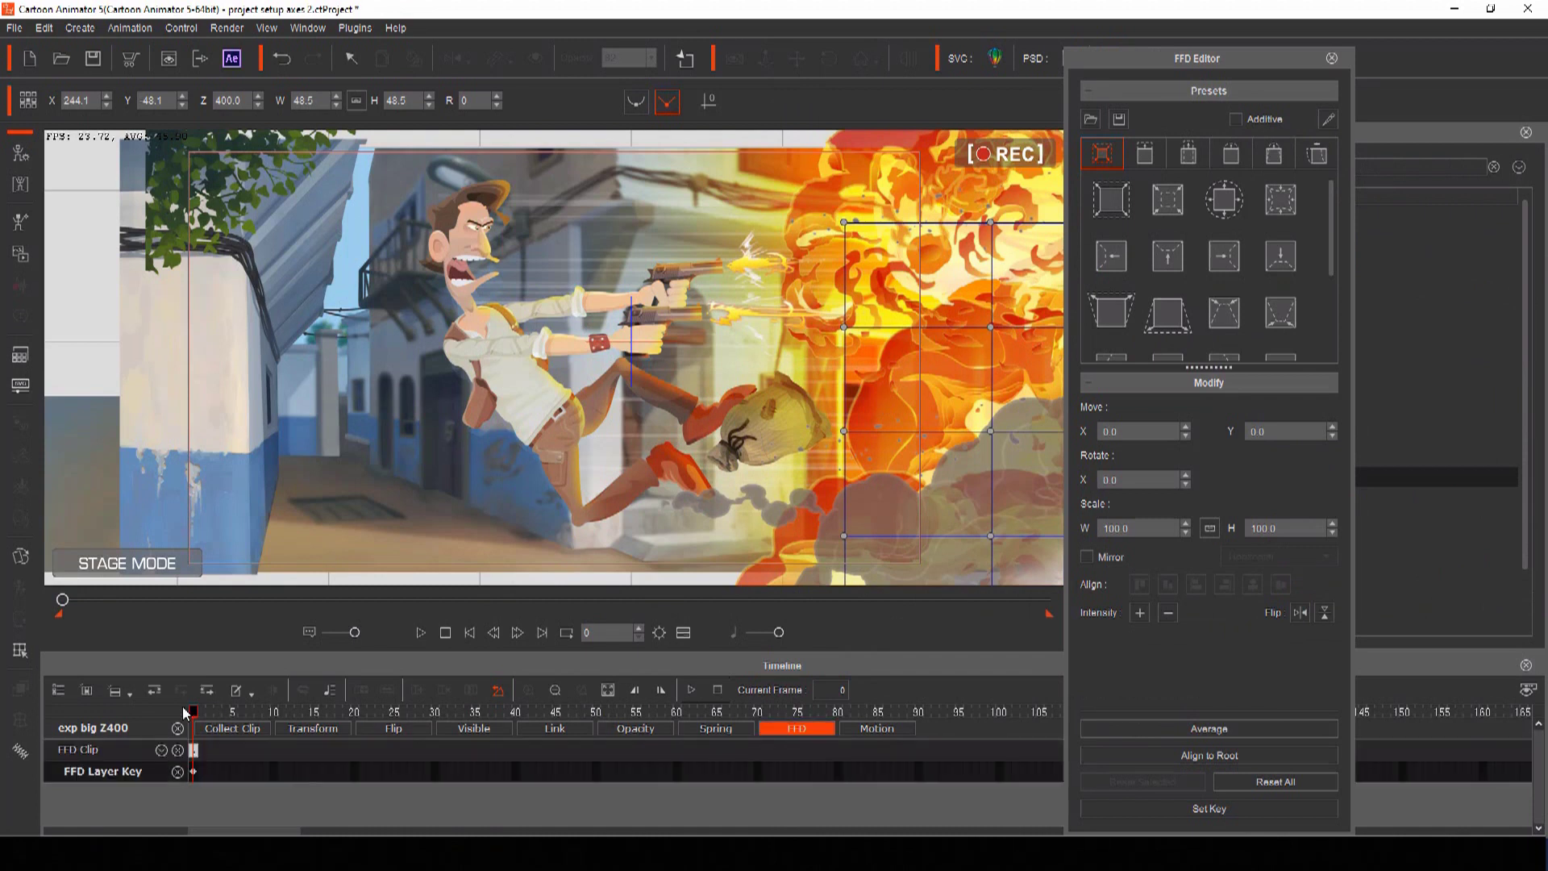
pyautogui.moveTo(198, 715); pyautogui.dragTo(884, 730)
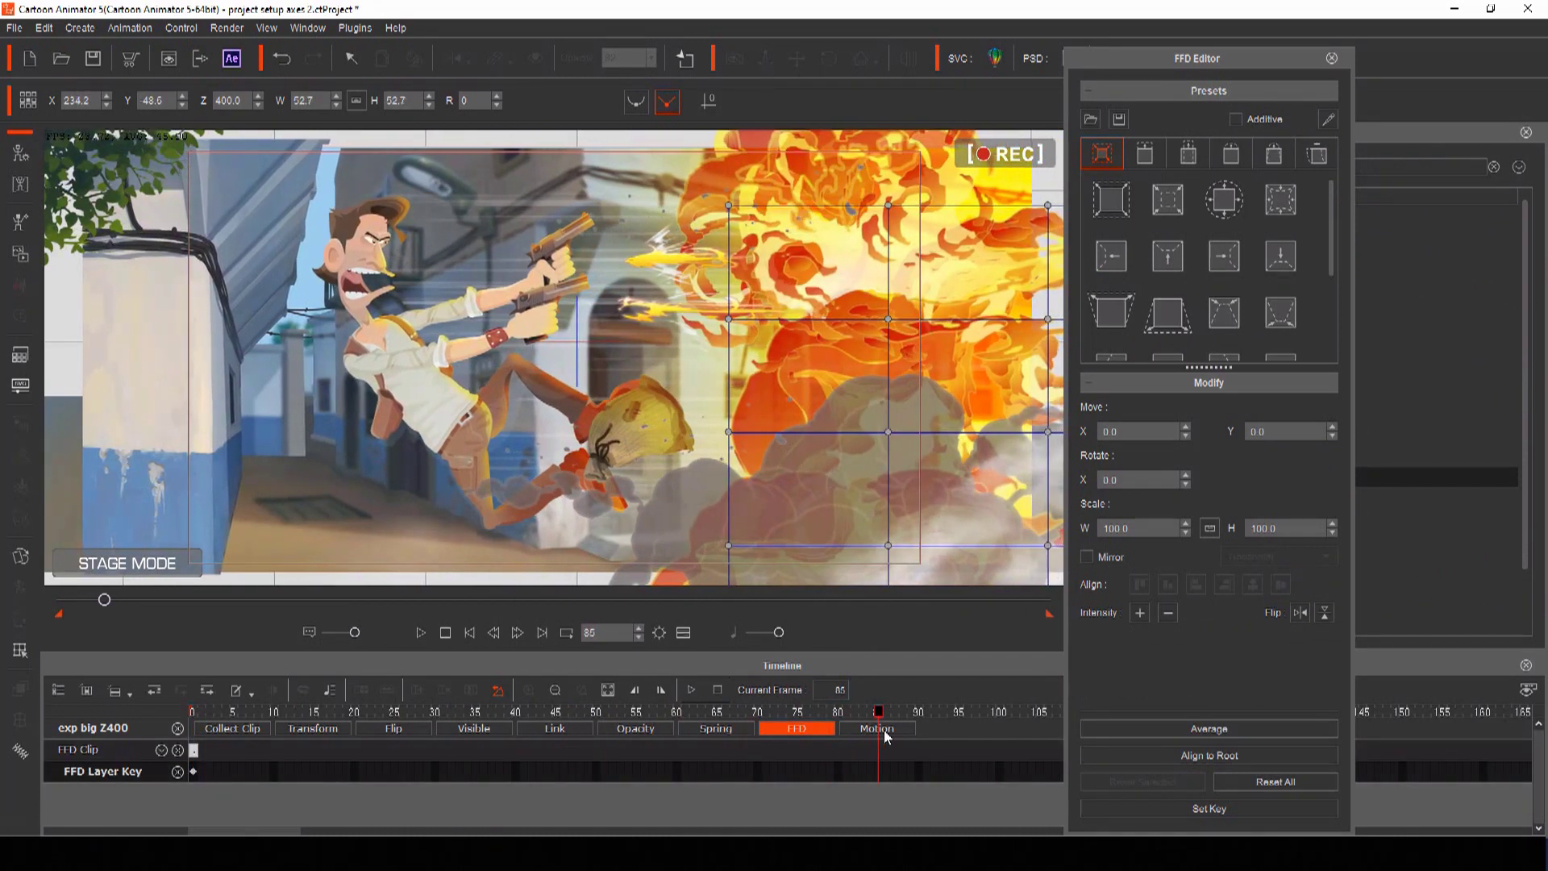
pyautogui.click(1222, 207)
pyautogui.press('space')
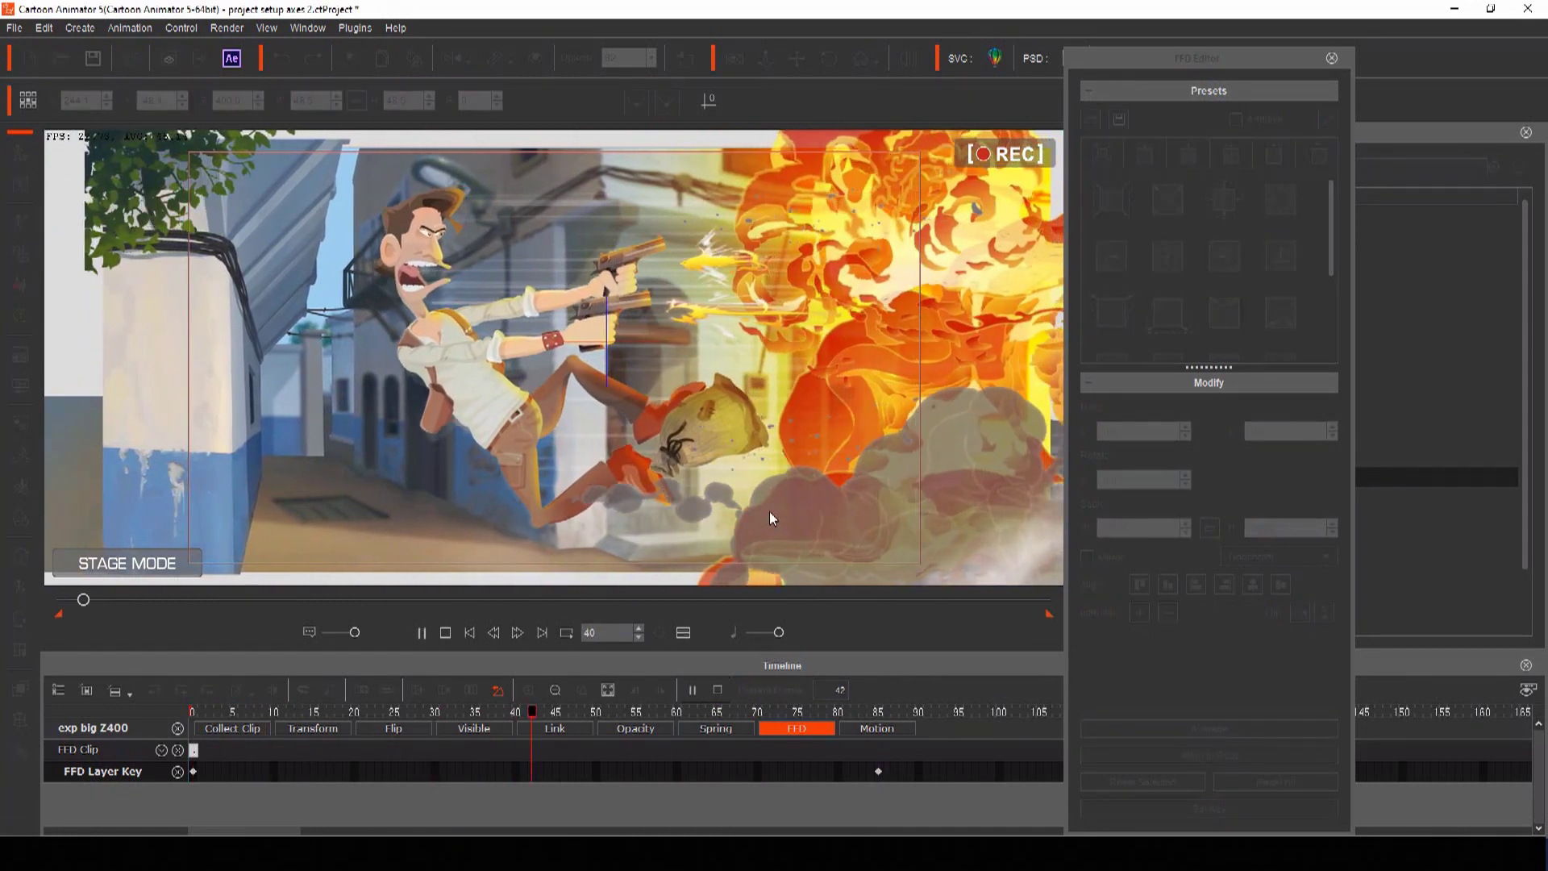
pyautogui.press('space')
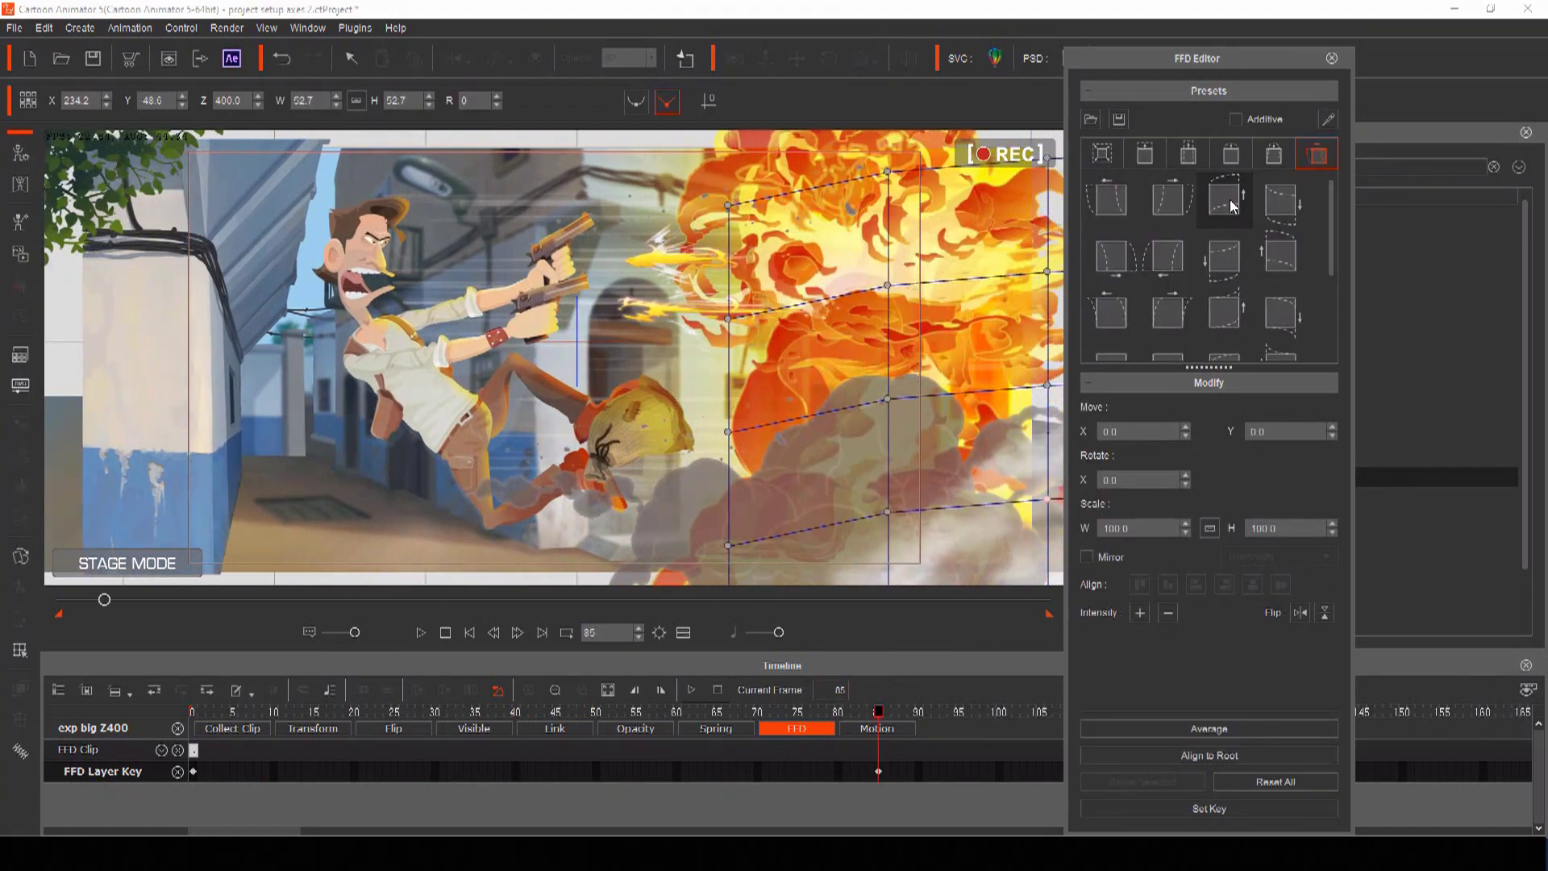
pyautogui.click(1223, 256)
pyautogui.click(1197, 322)
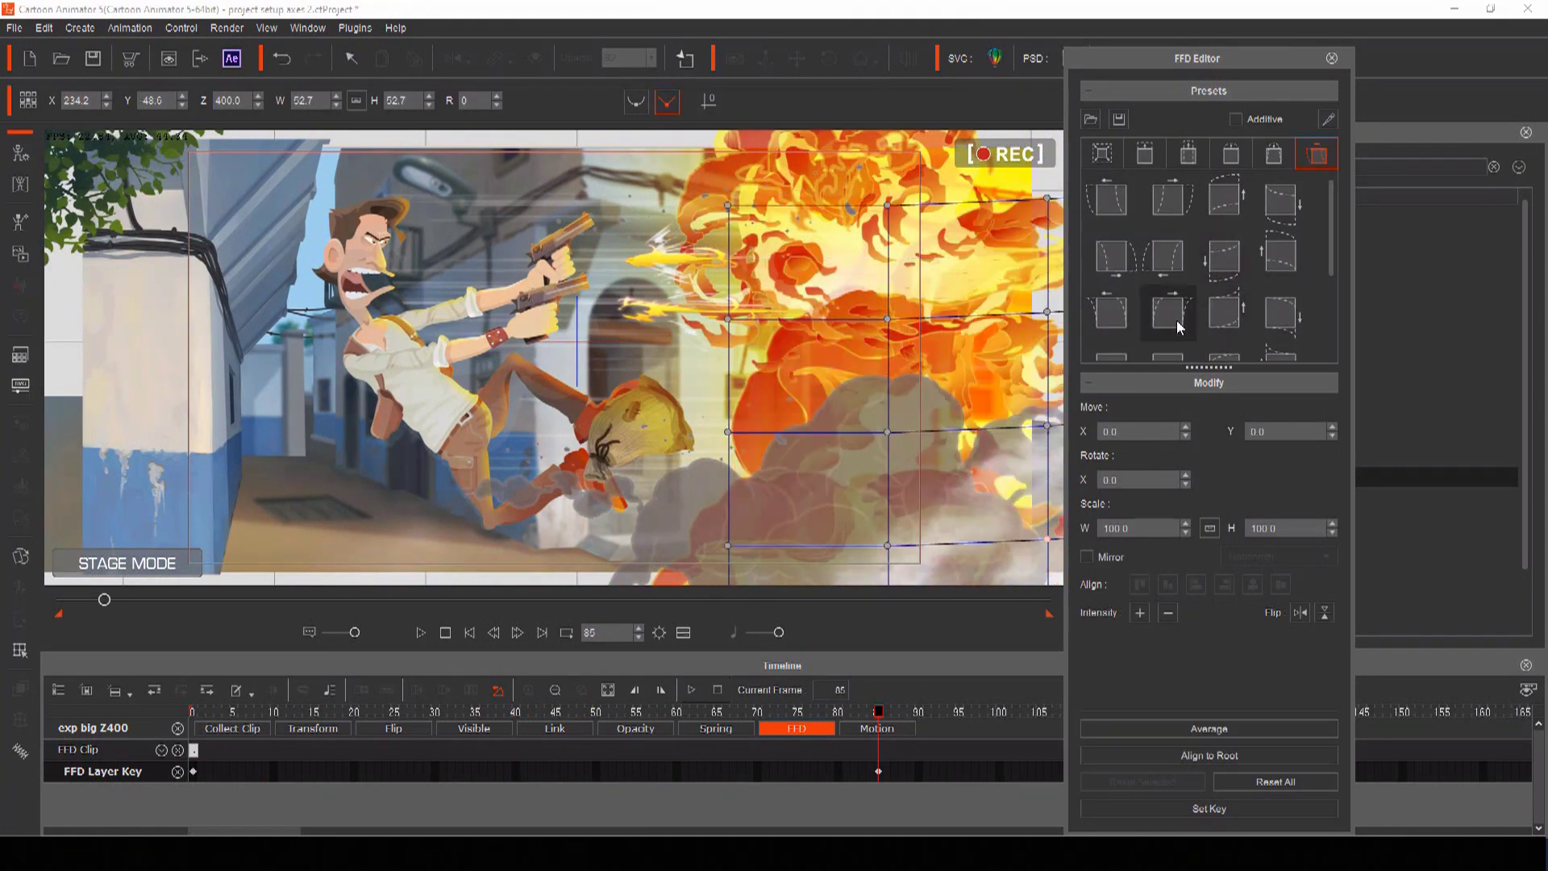
pyautogui.click(1131, 255)
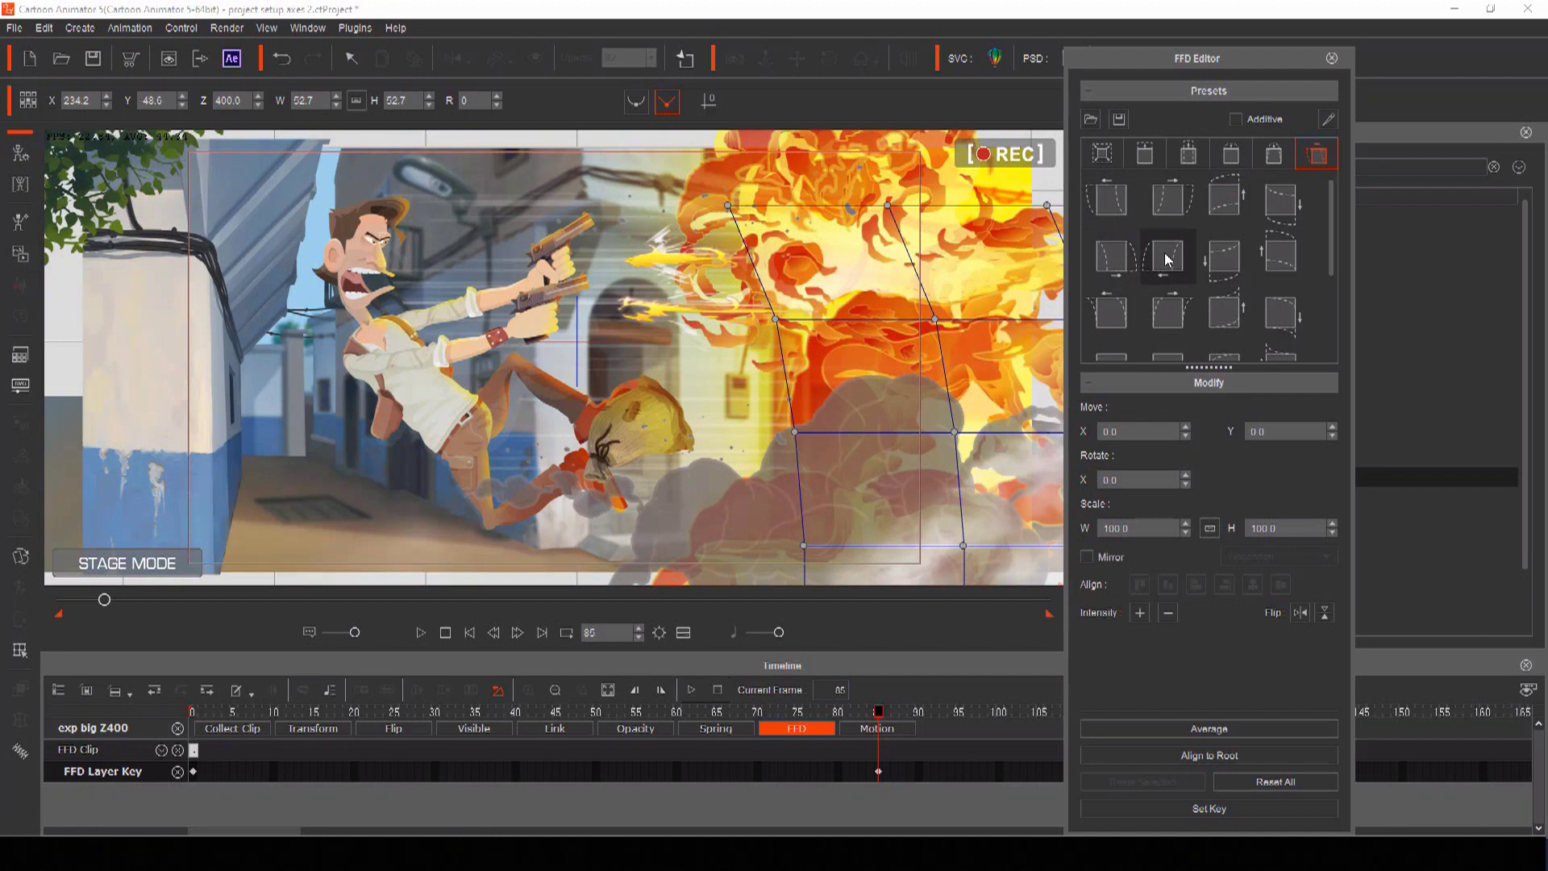
pyautogui.click(1102, 154)
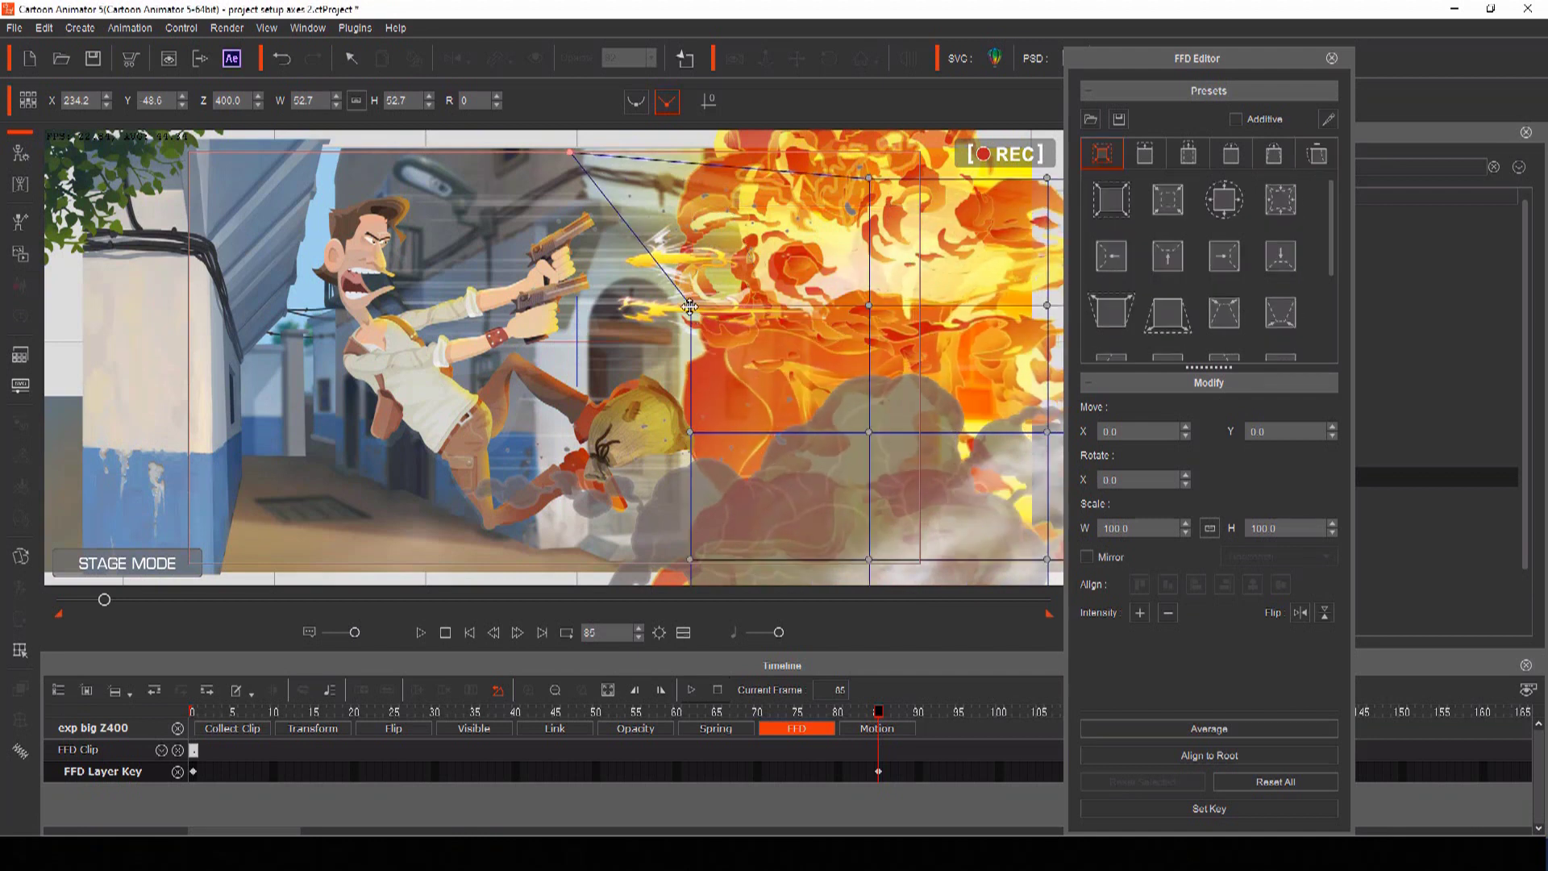
# Step: Pull the explosion's left grid points toward the character and play the scene from the start
pyautogui.moveTo(689, 307); pyautogui.dragTo(590, 318)
pyautogui.moveTo(678, 439); pyautogui.dragTo(592, 469)
pyautogui.moveTo(878, 712); pyautogui.dragTo(52, 764)
pyautogui.press('space')
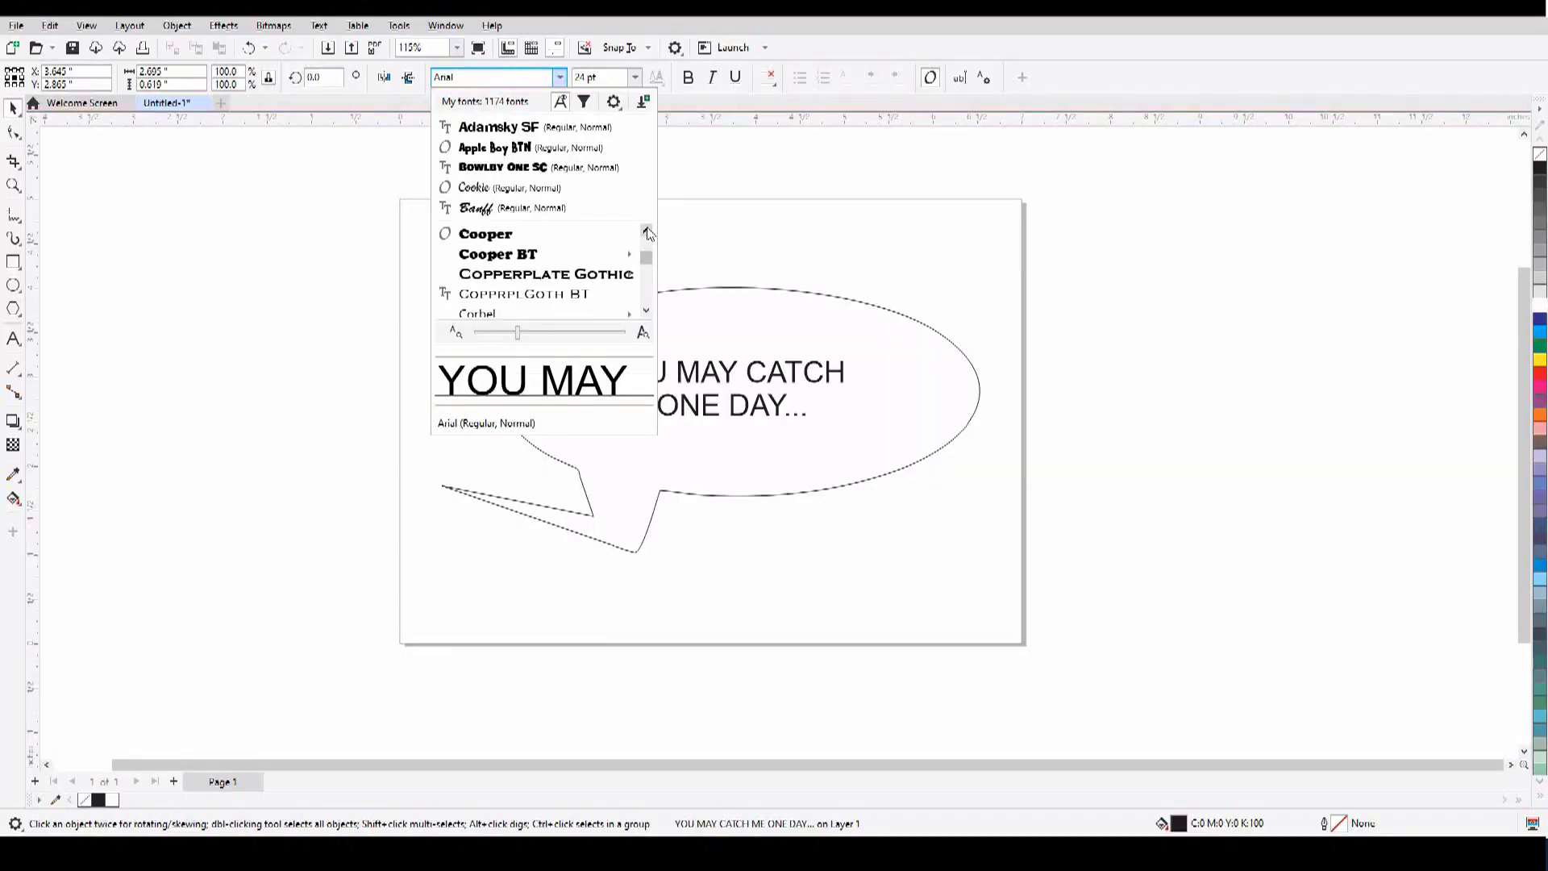
# Step: Make the bubble text bold, centred Comic Sans MS
pyautogui.click(647, 233)
pyautogui.click(647, 233)
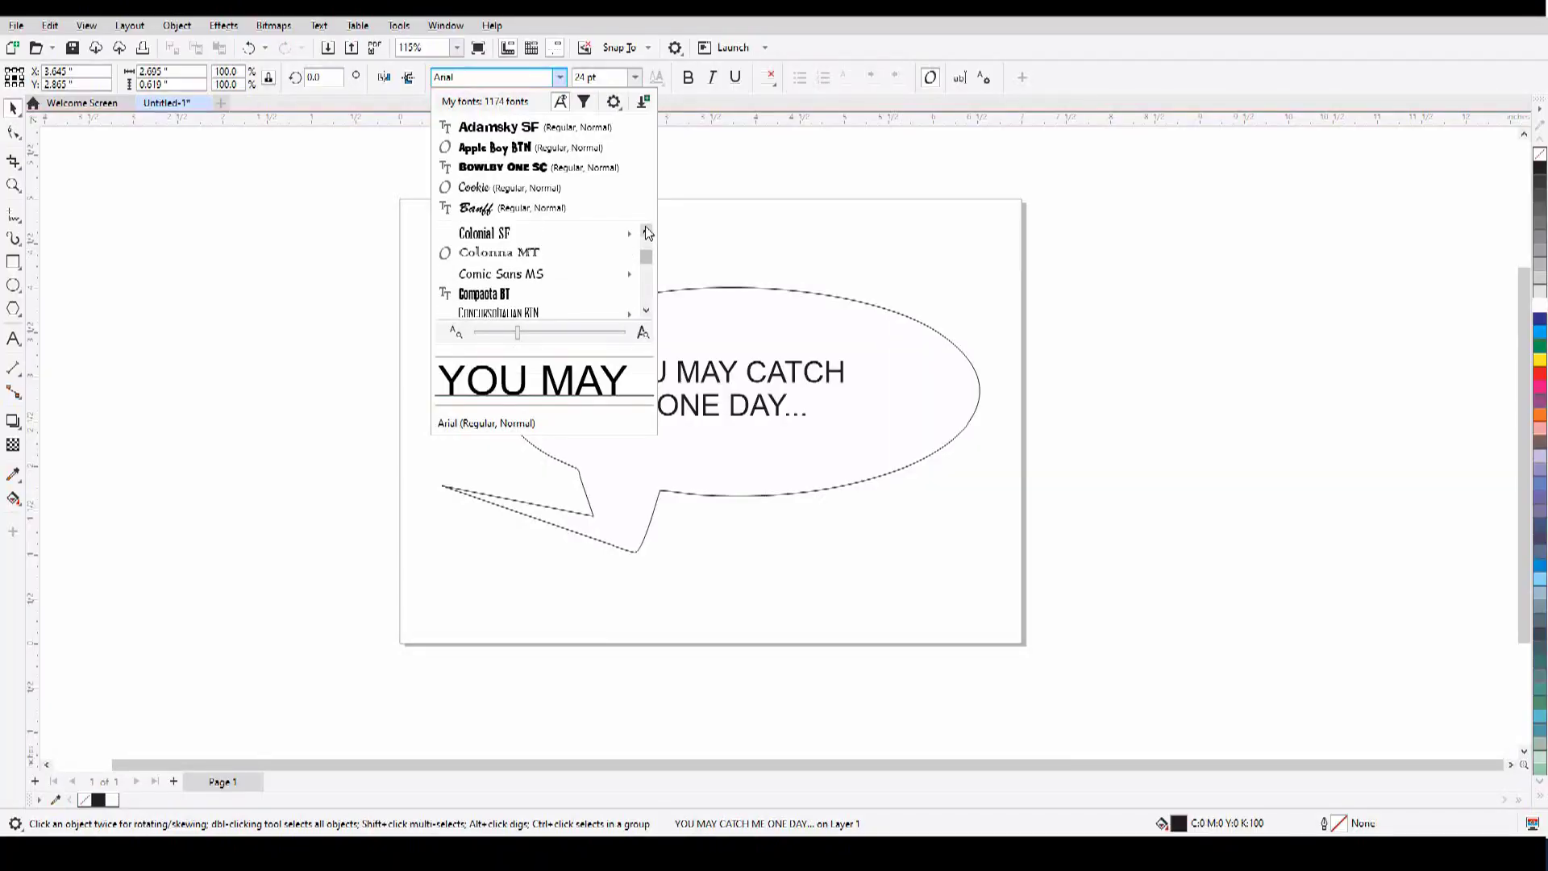
pyautogui.click(522, 274)
pyautogui.click(687, 79)
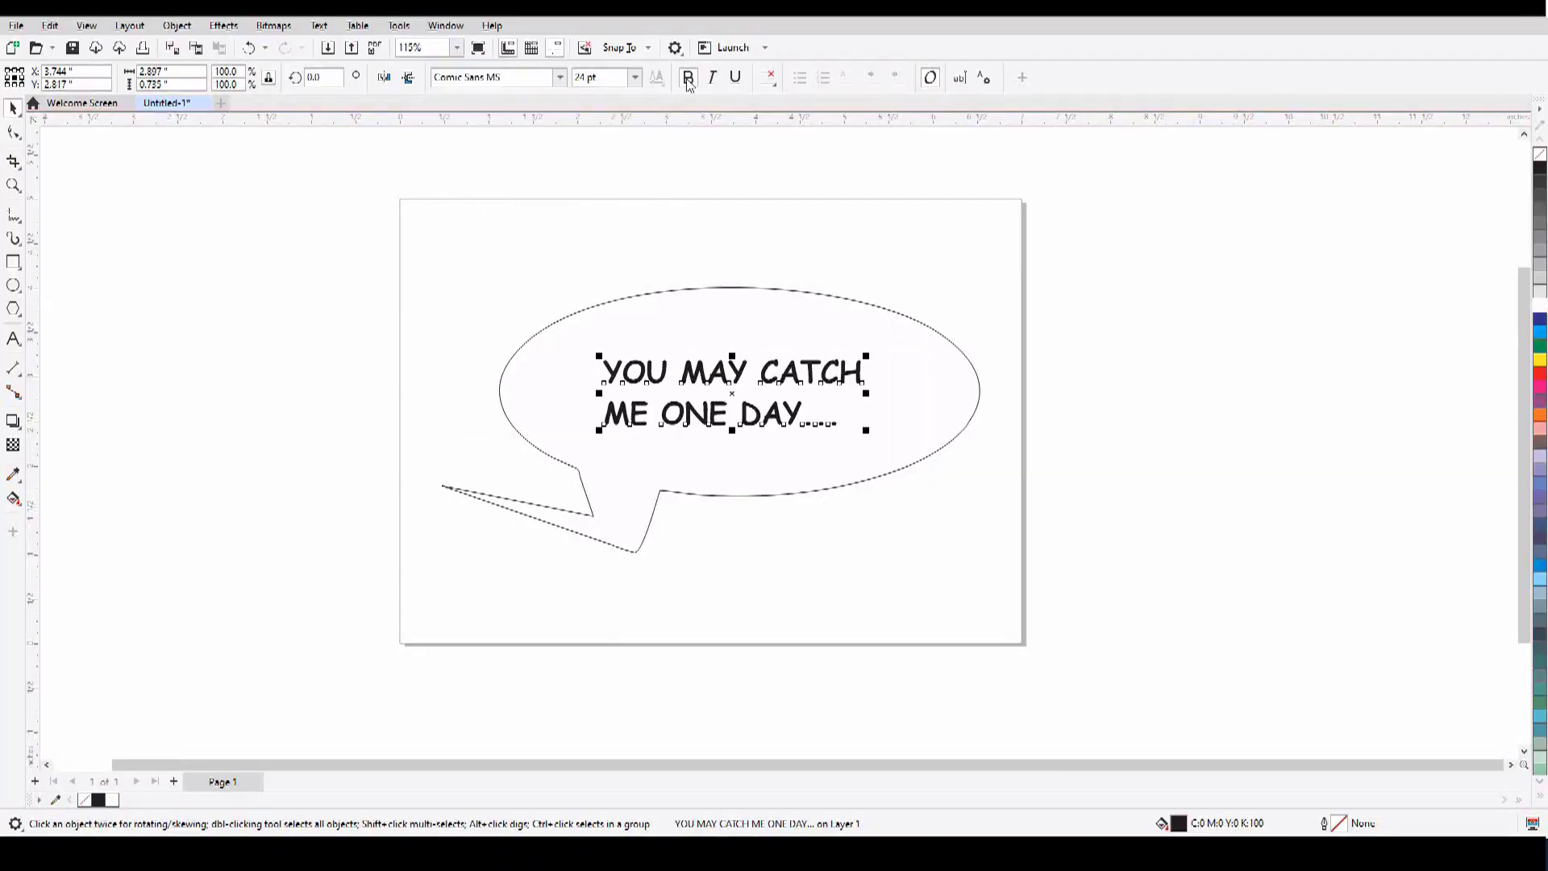
pyautogui.click(768, 78)
pyautogui.click(790, 134)
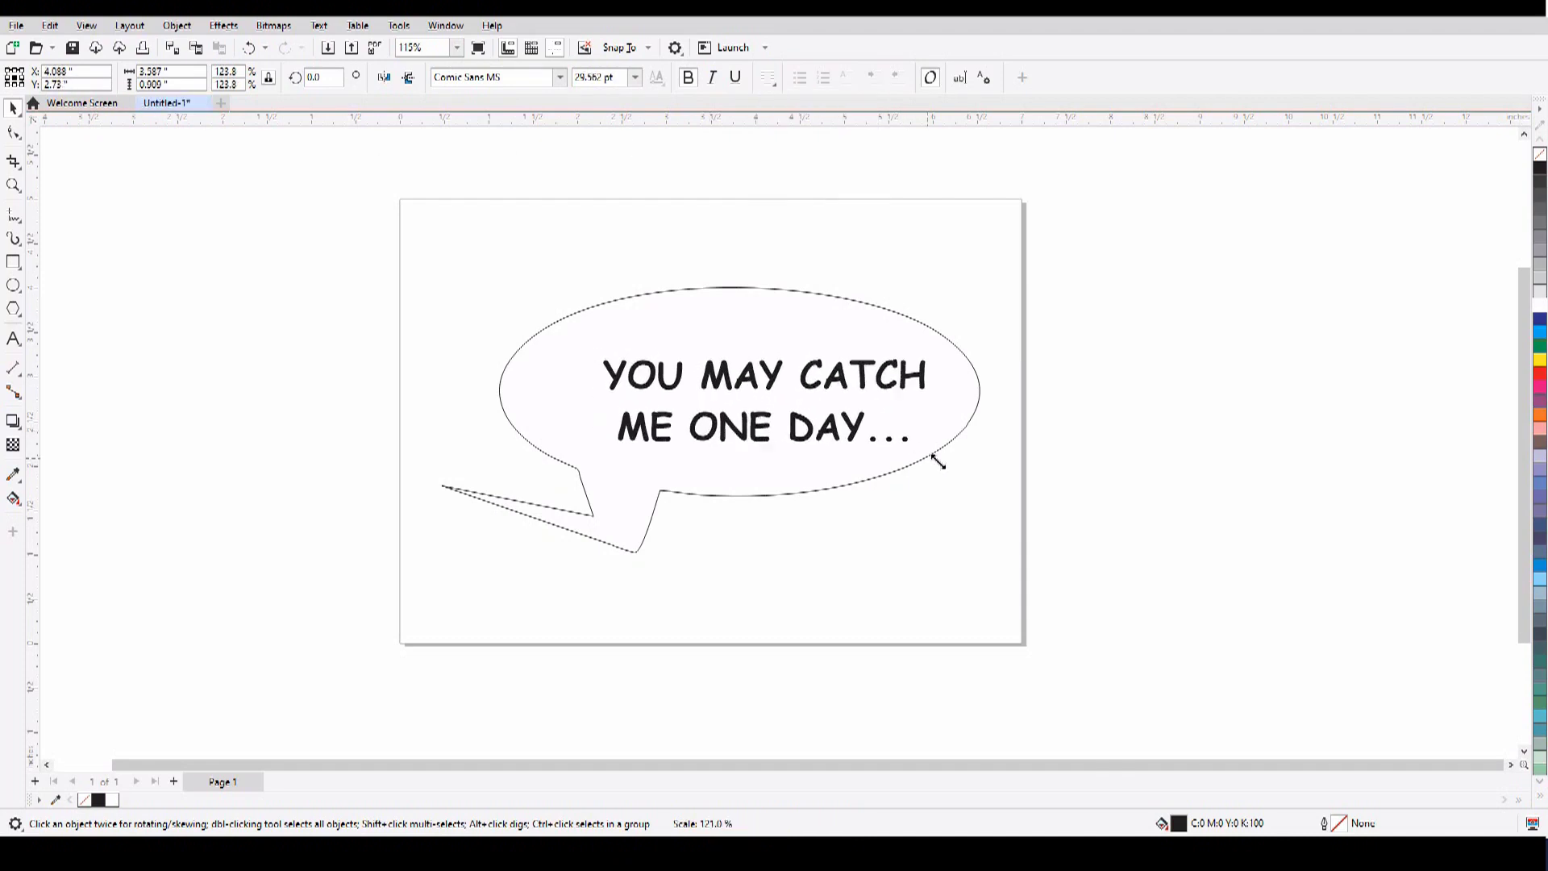
# Step: Export the drawing as 1.svg, replacing the existing file
pyautogui.click(16, 26)
pyautogui.click(88, 312)
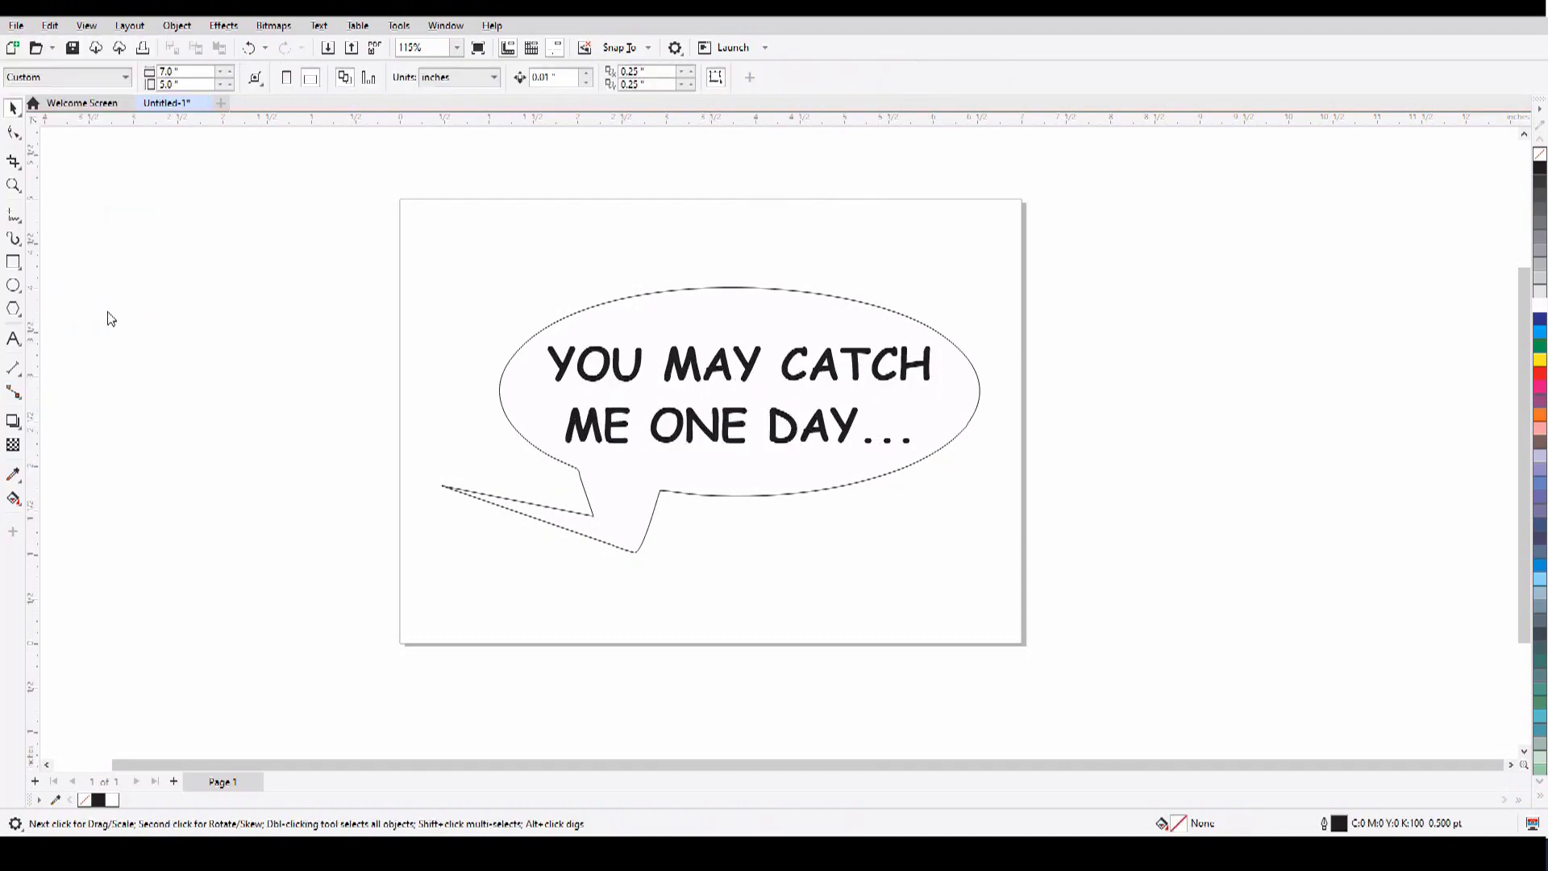
pyautogui.click(636, 442)
pyautogui.click(815, 428)
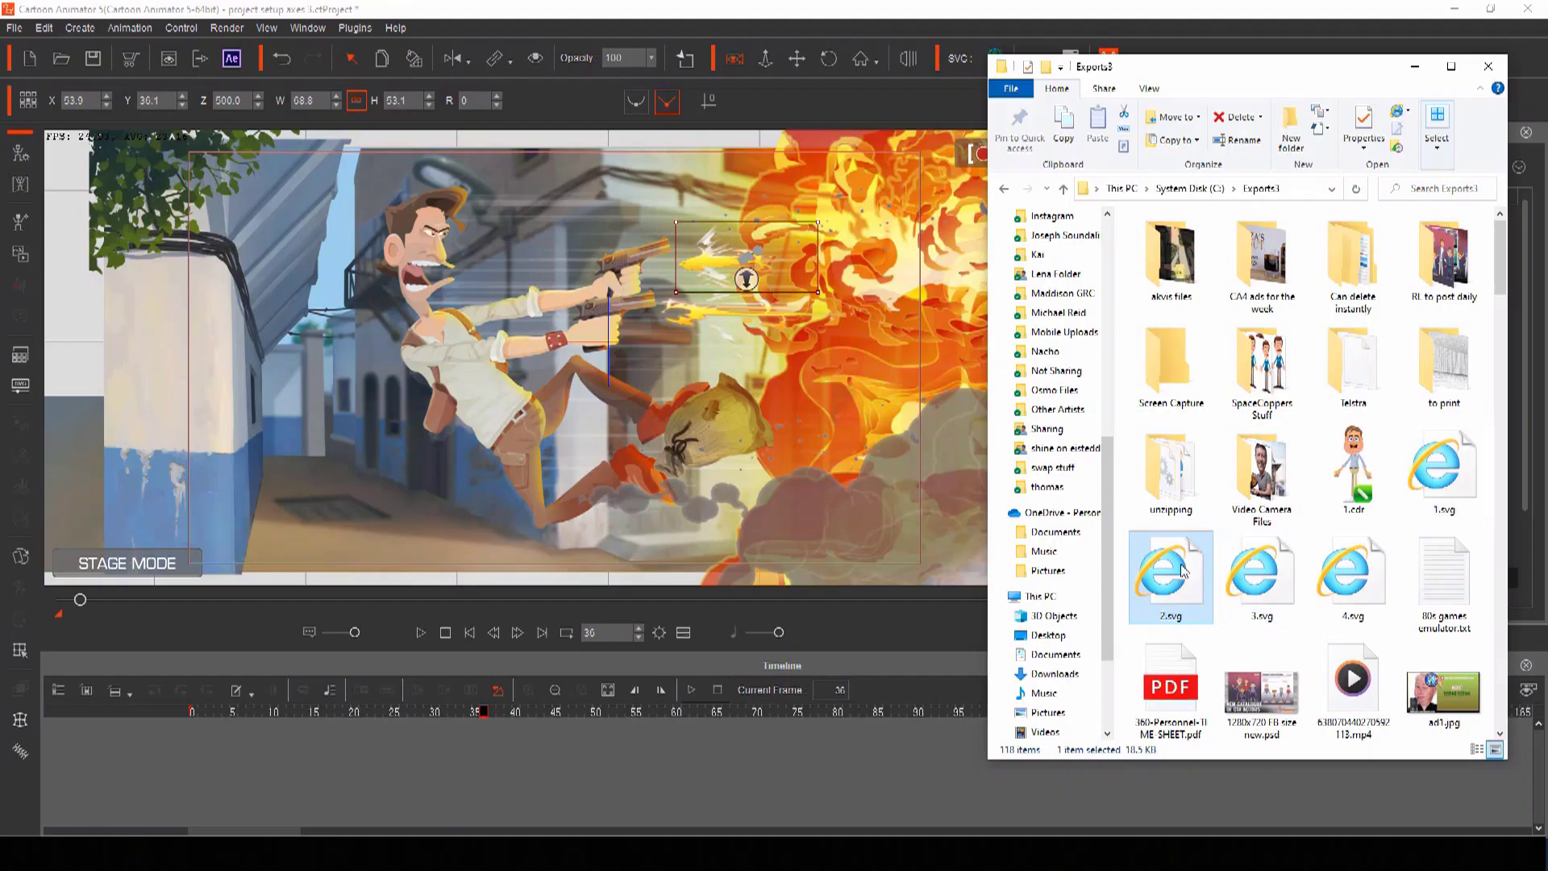
# Step: Import the speech-bubble SVG as a prop, place it beside the hero's head, and play it back
pyautogui.moveTo(896, 427); pyautogui.dragTo(738, 381)
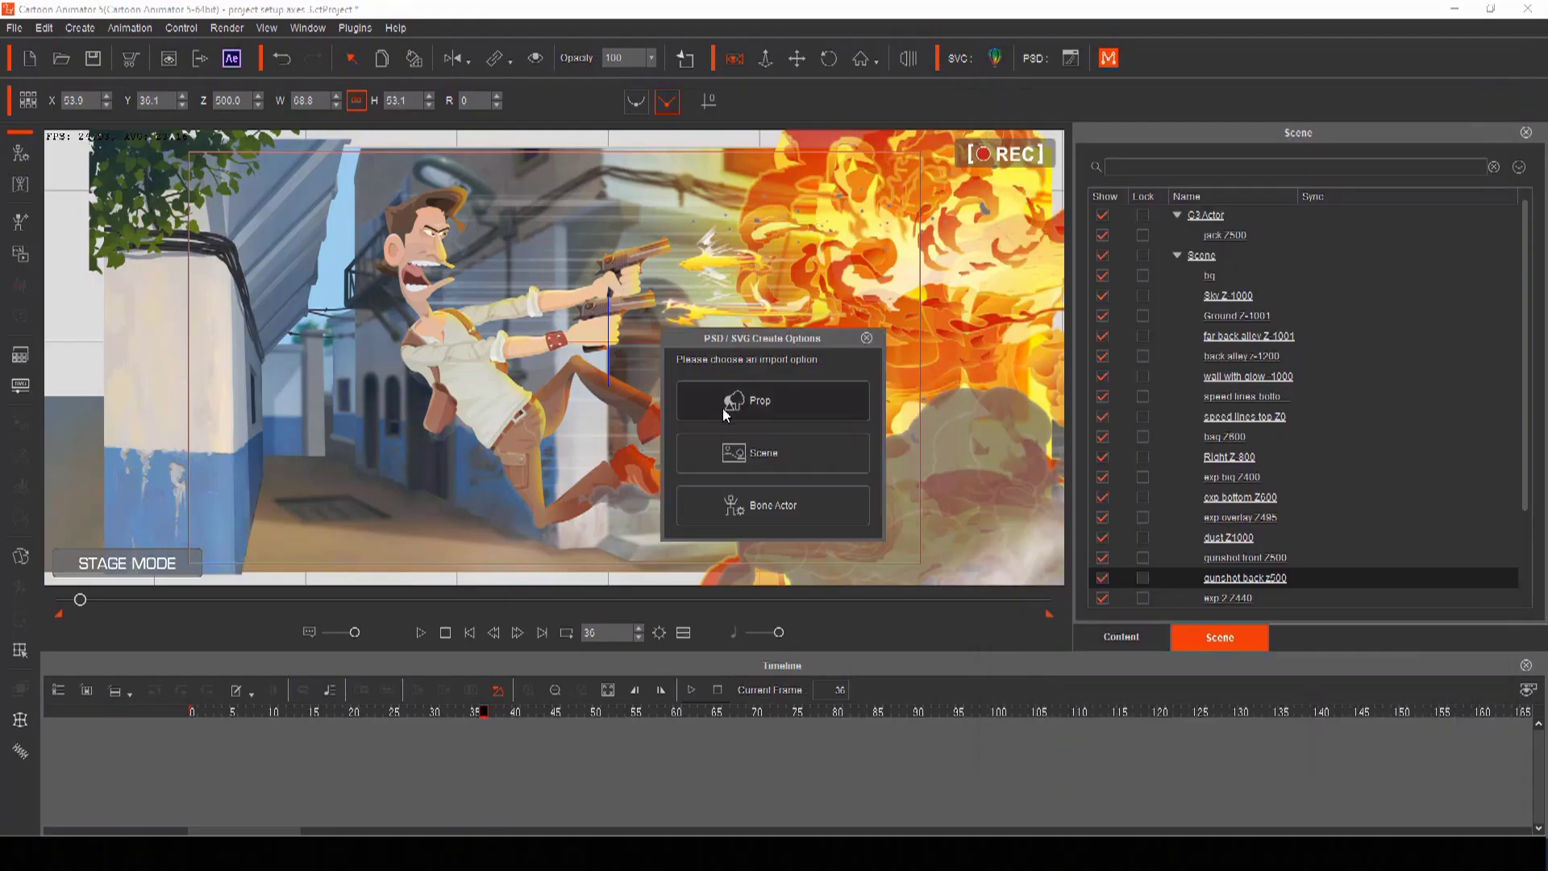
pyautogui.click(722, 408)
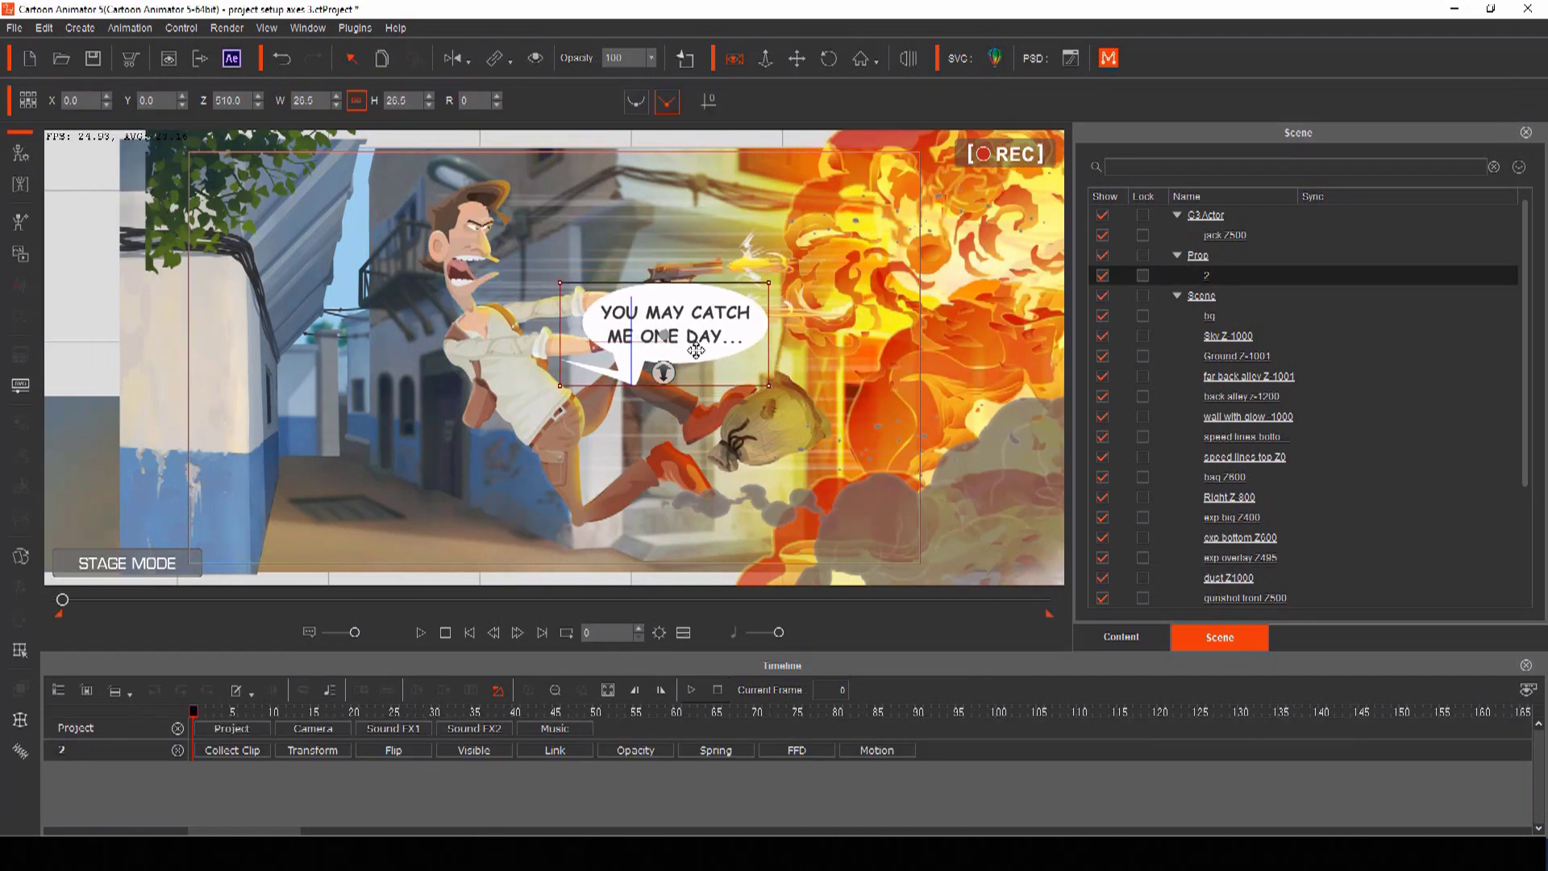
pyautogui.moveTo(696, 313); pyautogui.dragTo(664, 204)
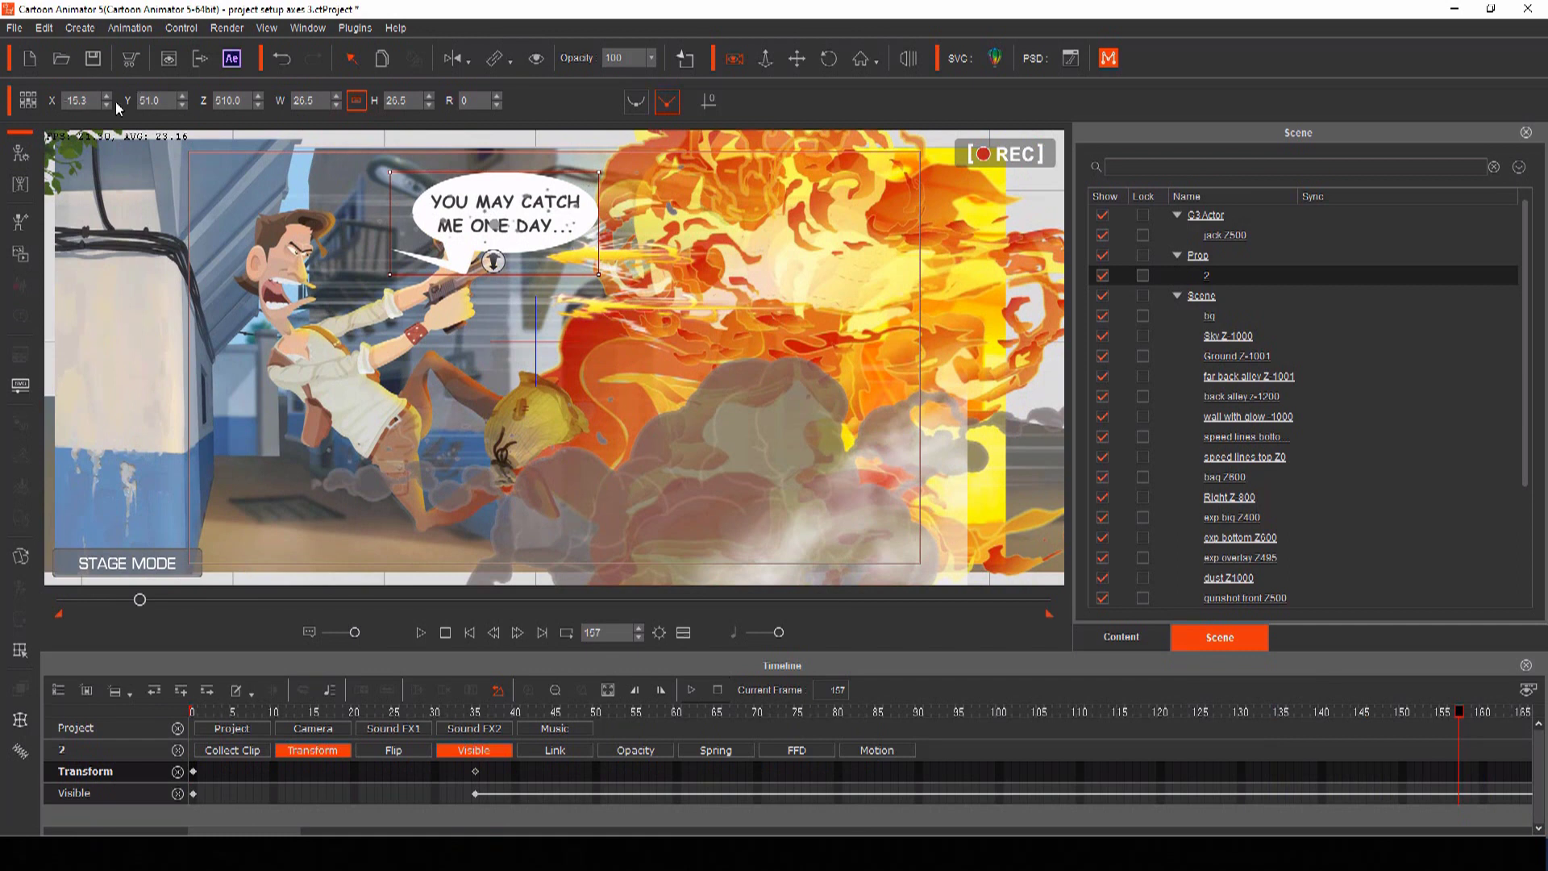
pyautogui.click(105, 110)
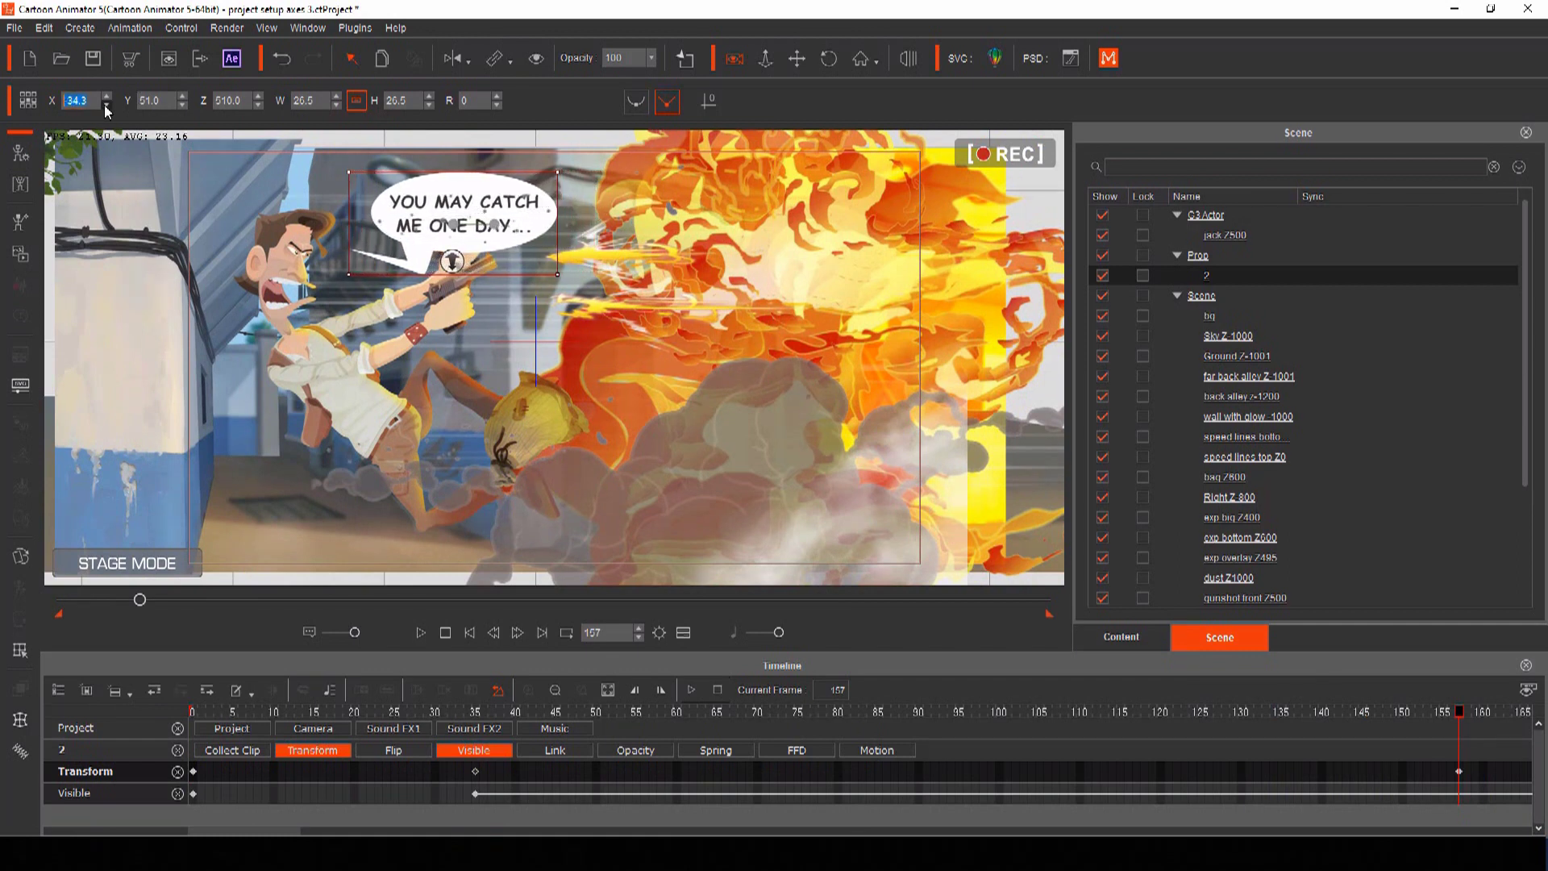
pyautogui.press('space')
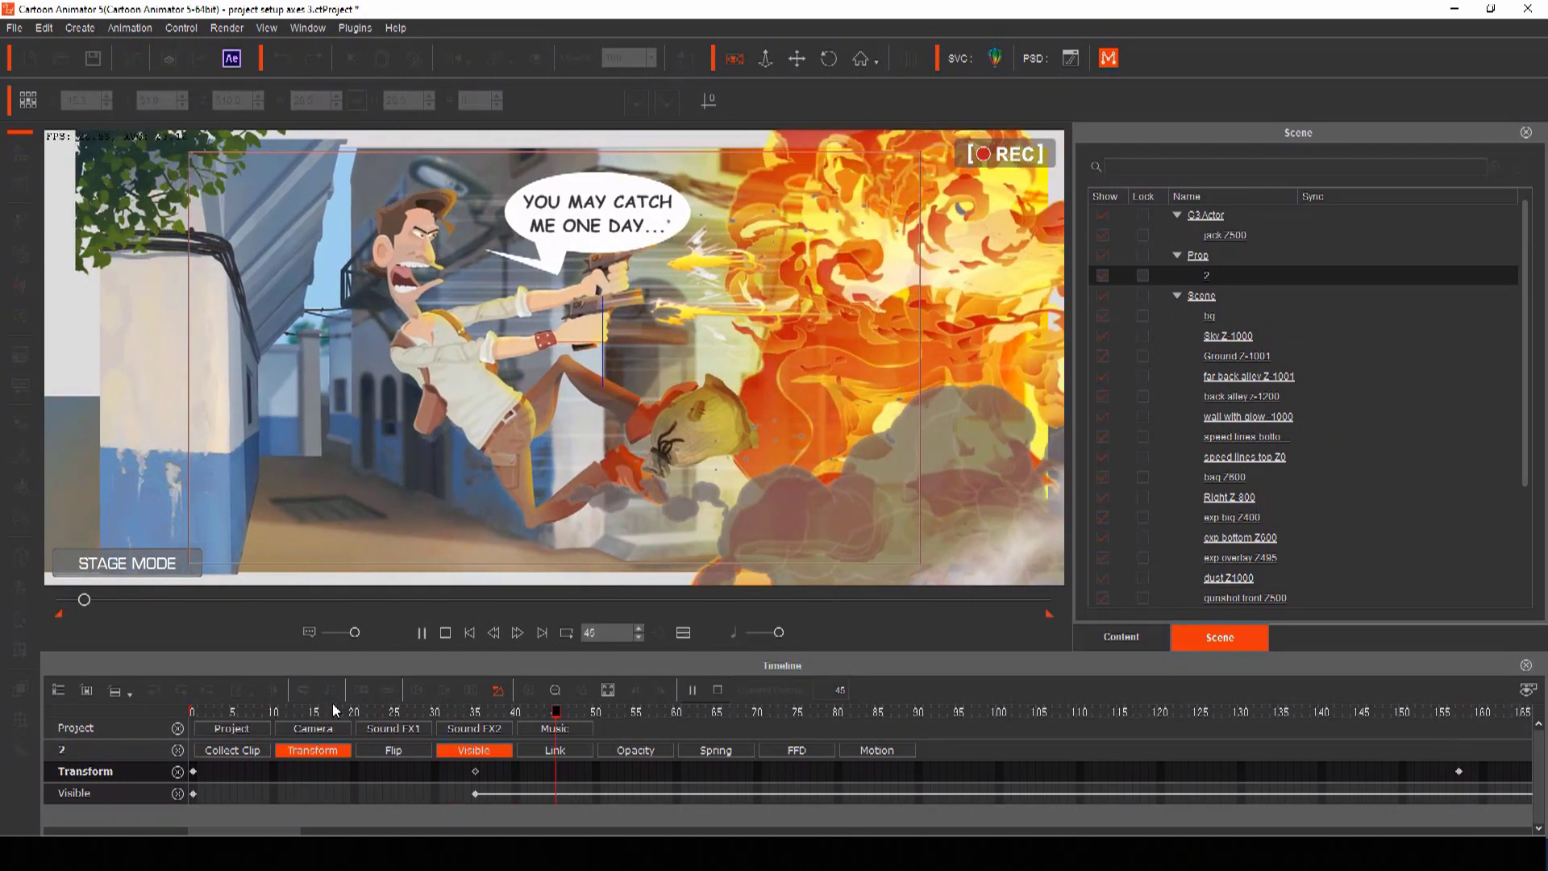
pyautogui.press('space')
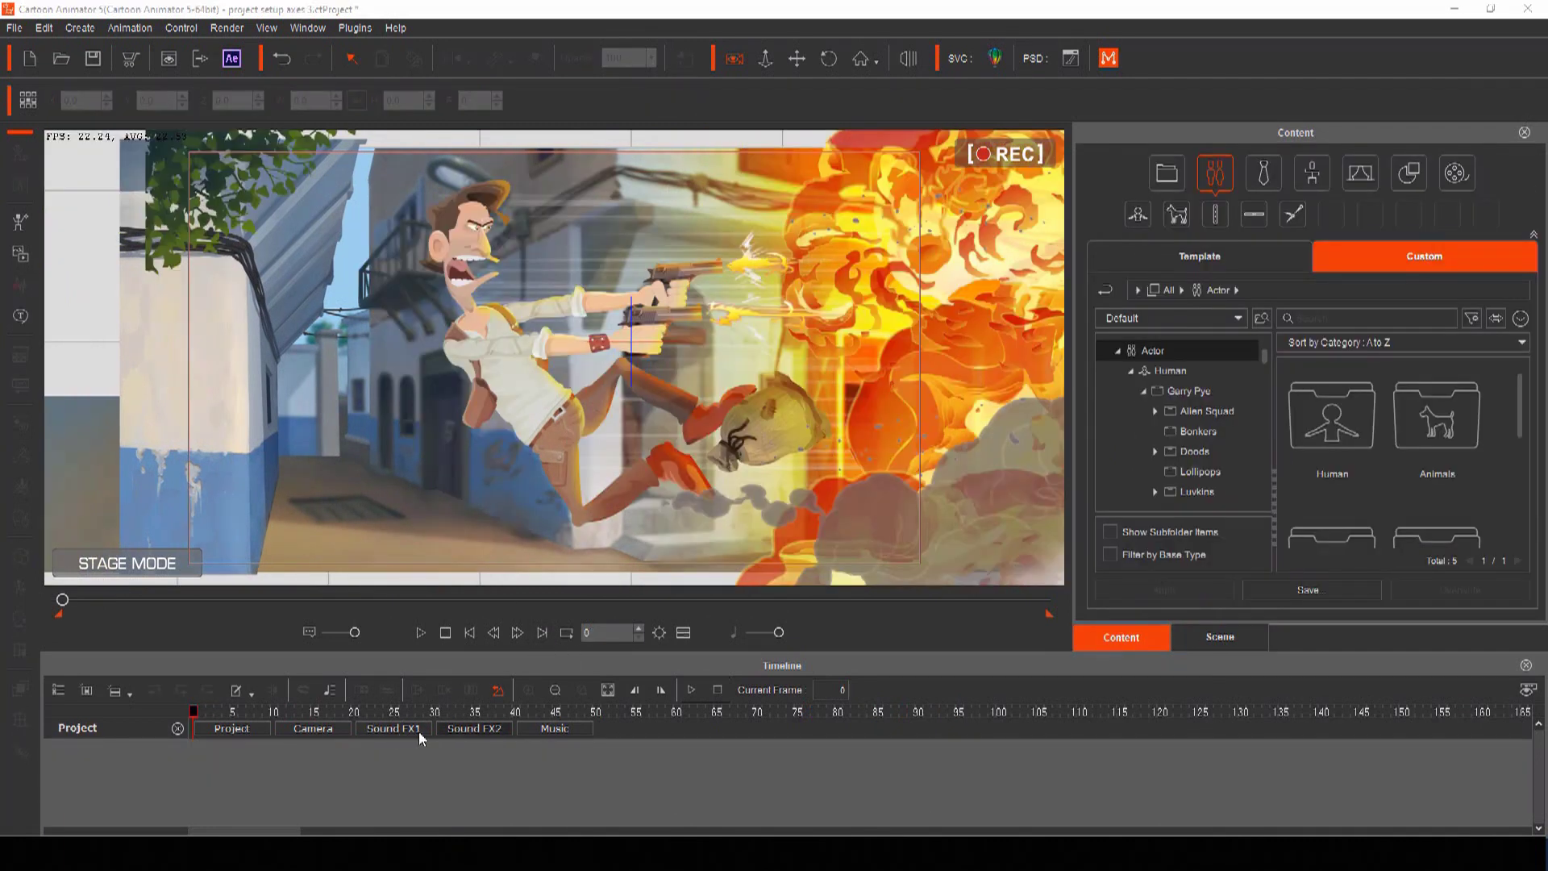
# Step: At frame 35, import voice.mp3 onto the Sound FX1 track and play it back
pyautogui.click(412, 730)
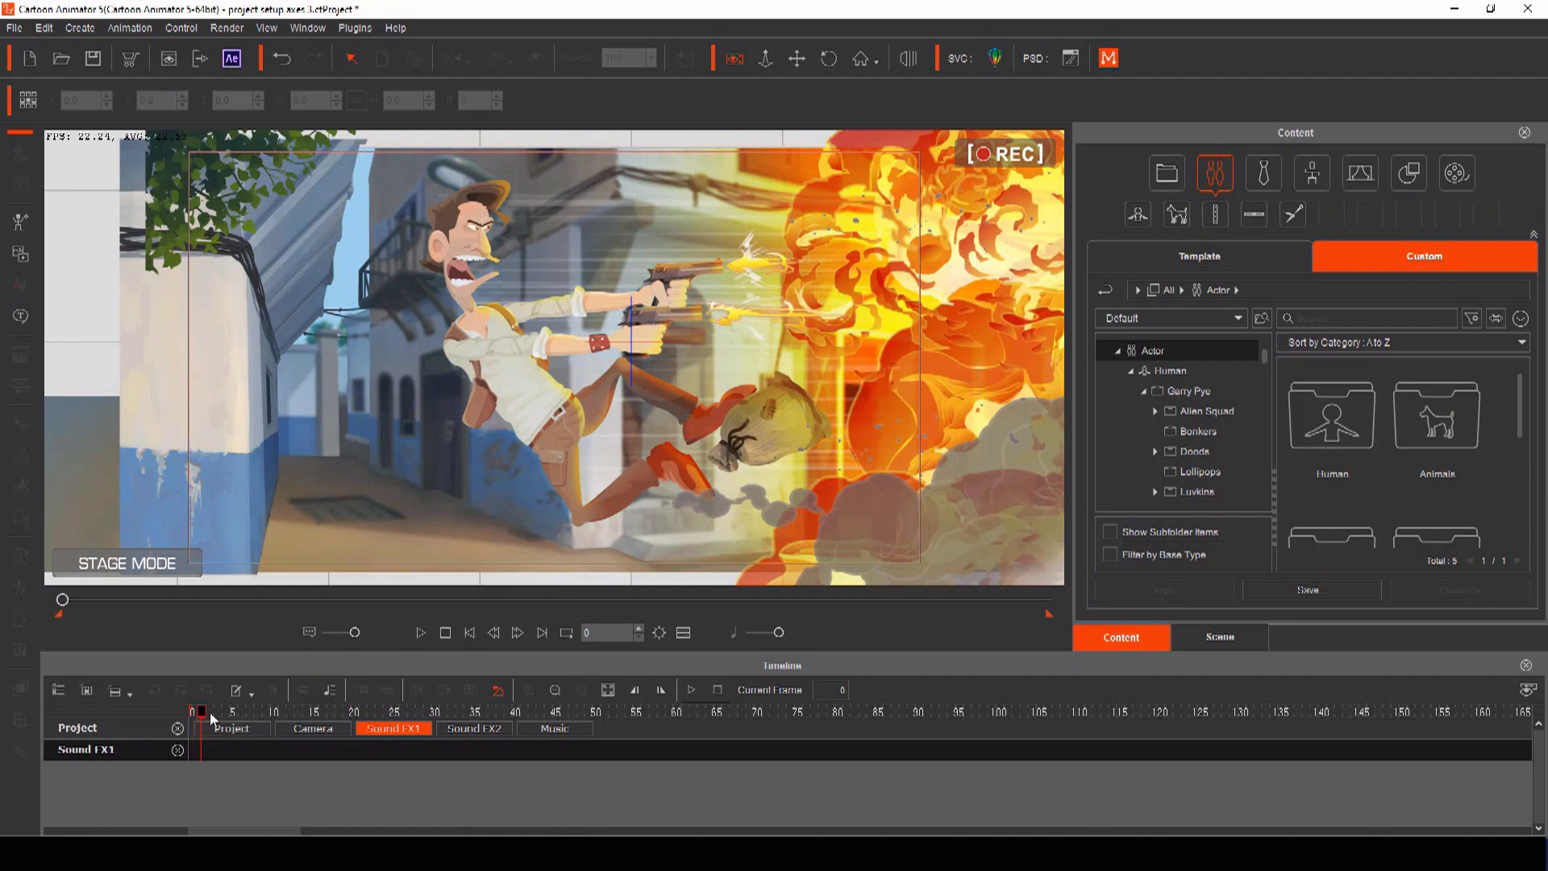
pyautogui.moveTo(212, 718); pyautogui.dragTo(475, 742)
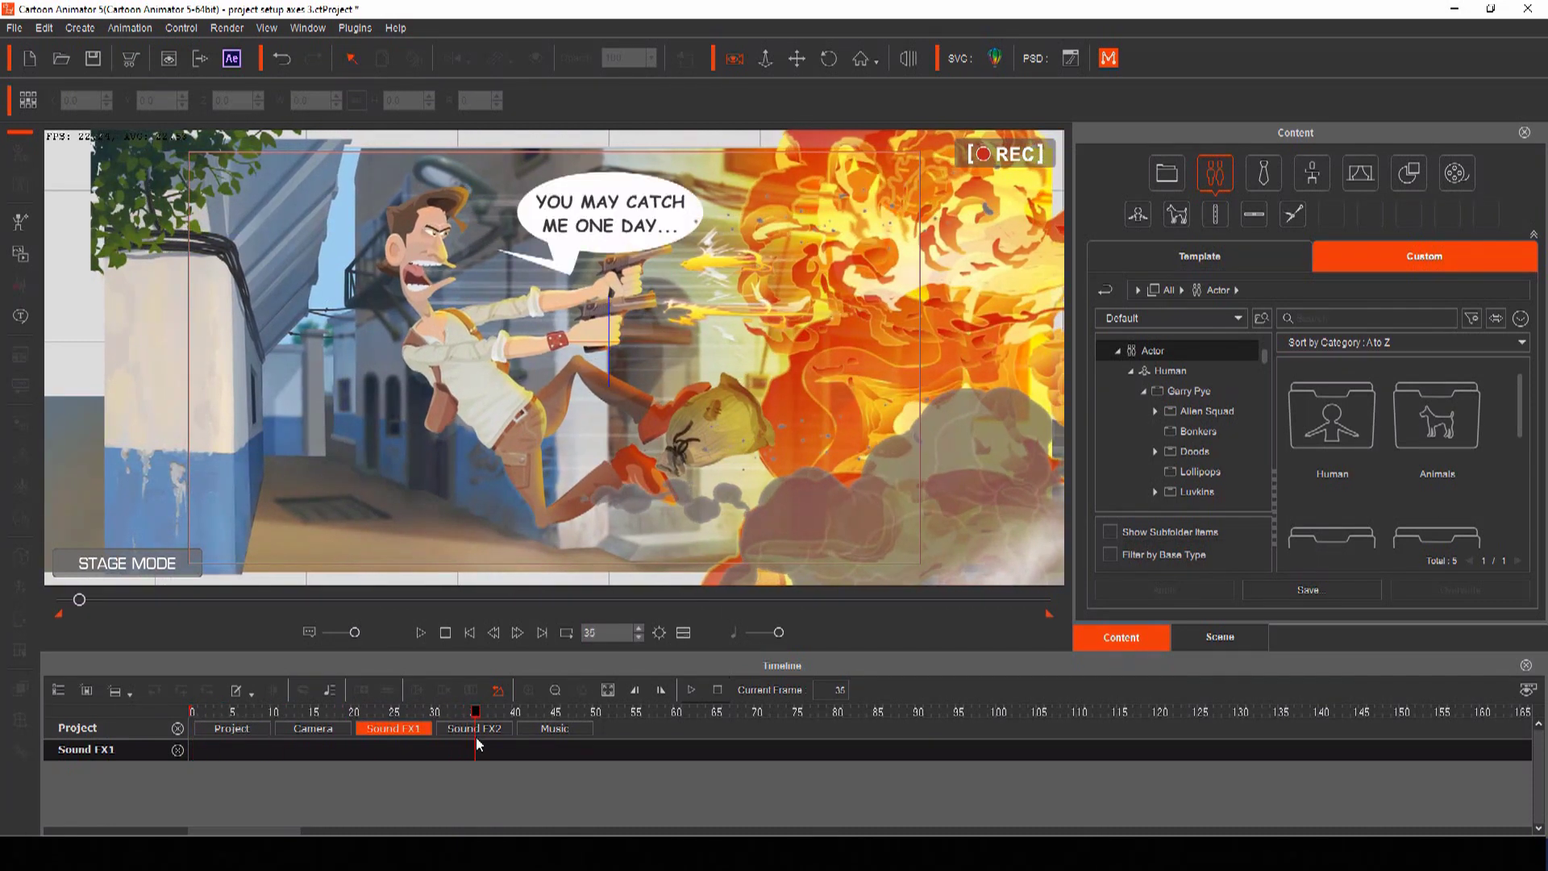
pyautogui.rightClick(476, 740)
pyautogui.click(508, 729)
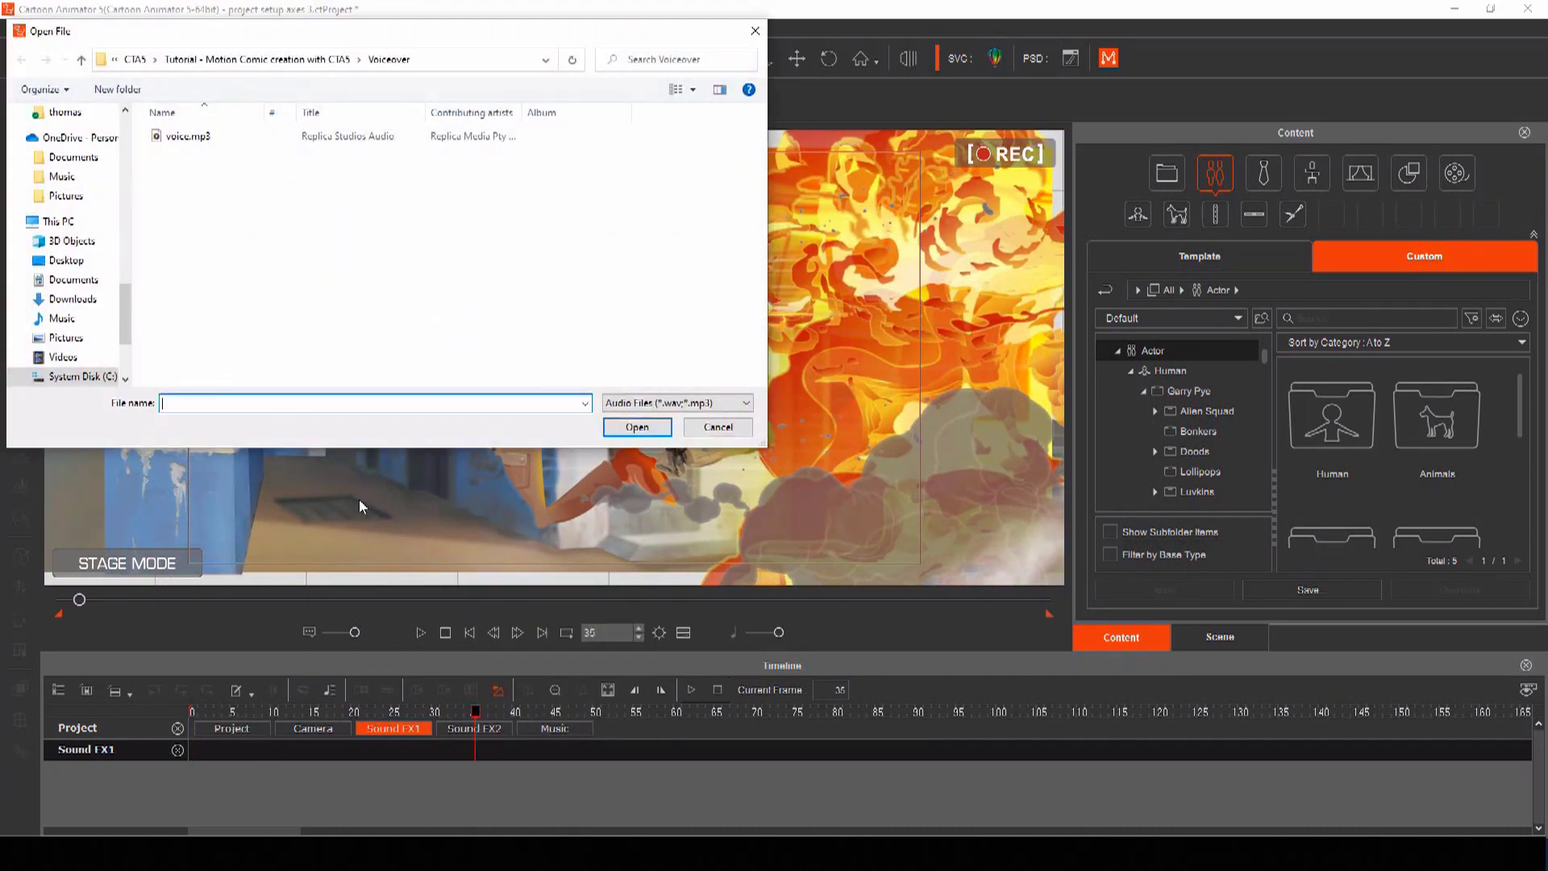
pyautogui.click(163, 139)
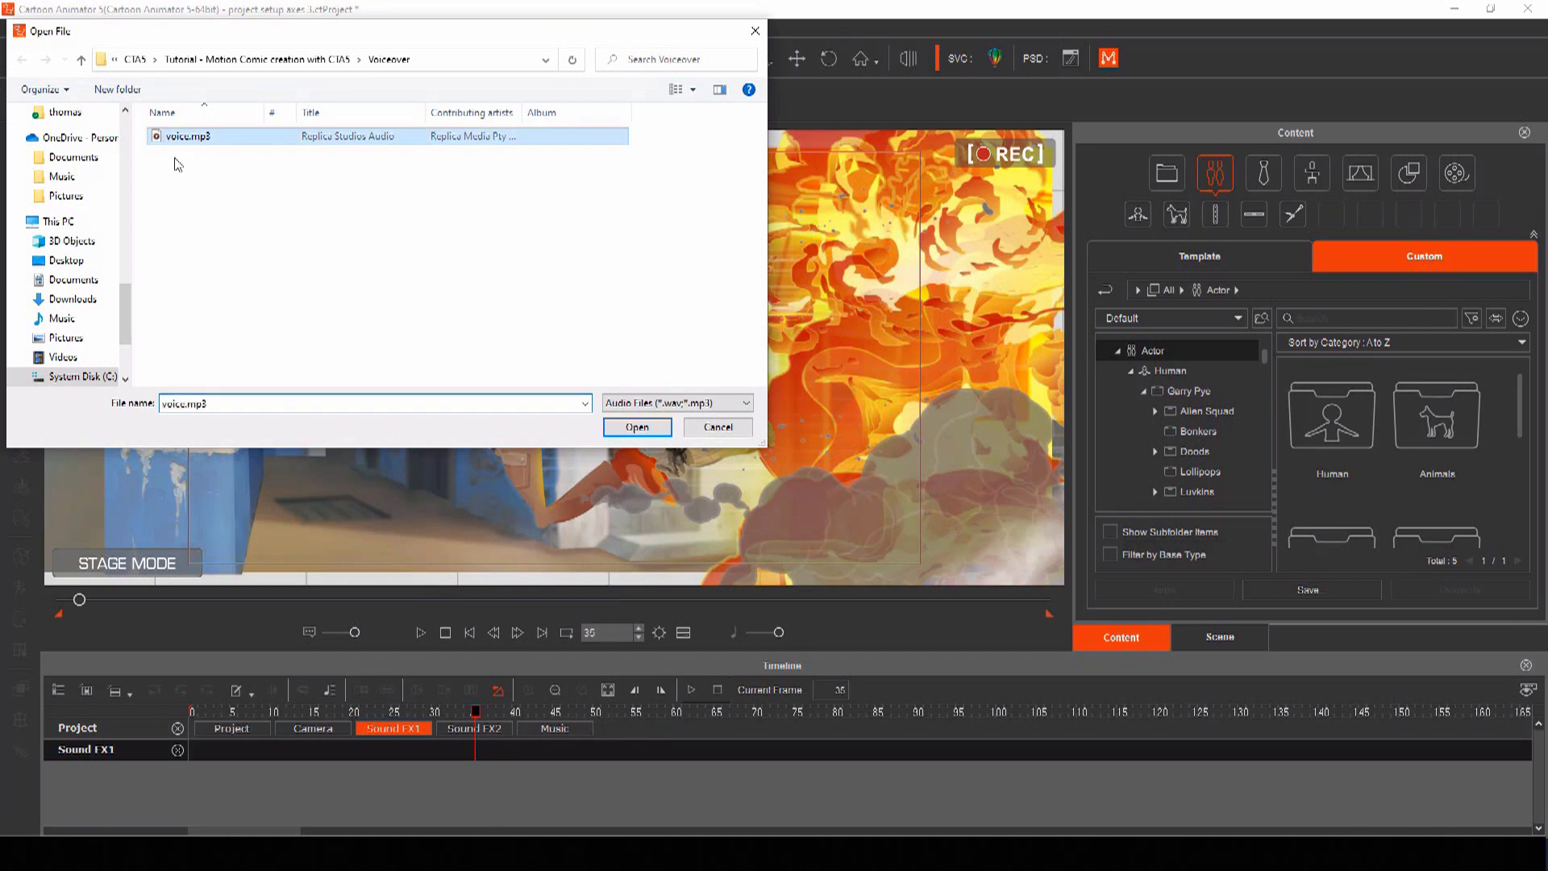
pyautogui.click(635, 429)
pyautogui.press('space')
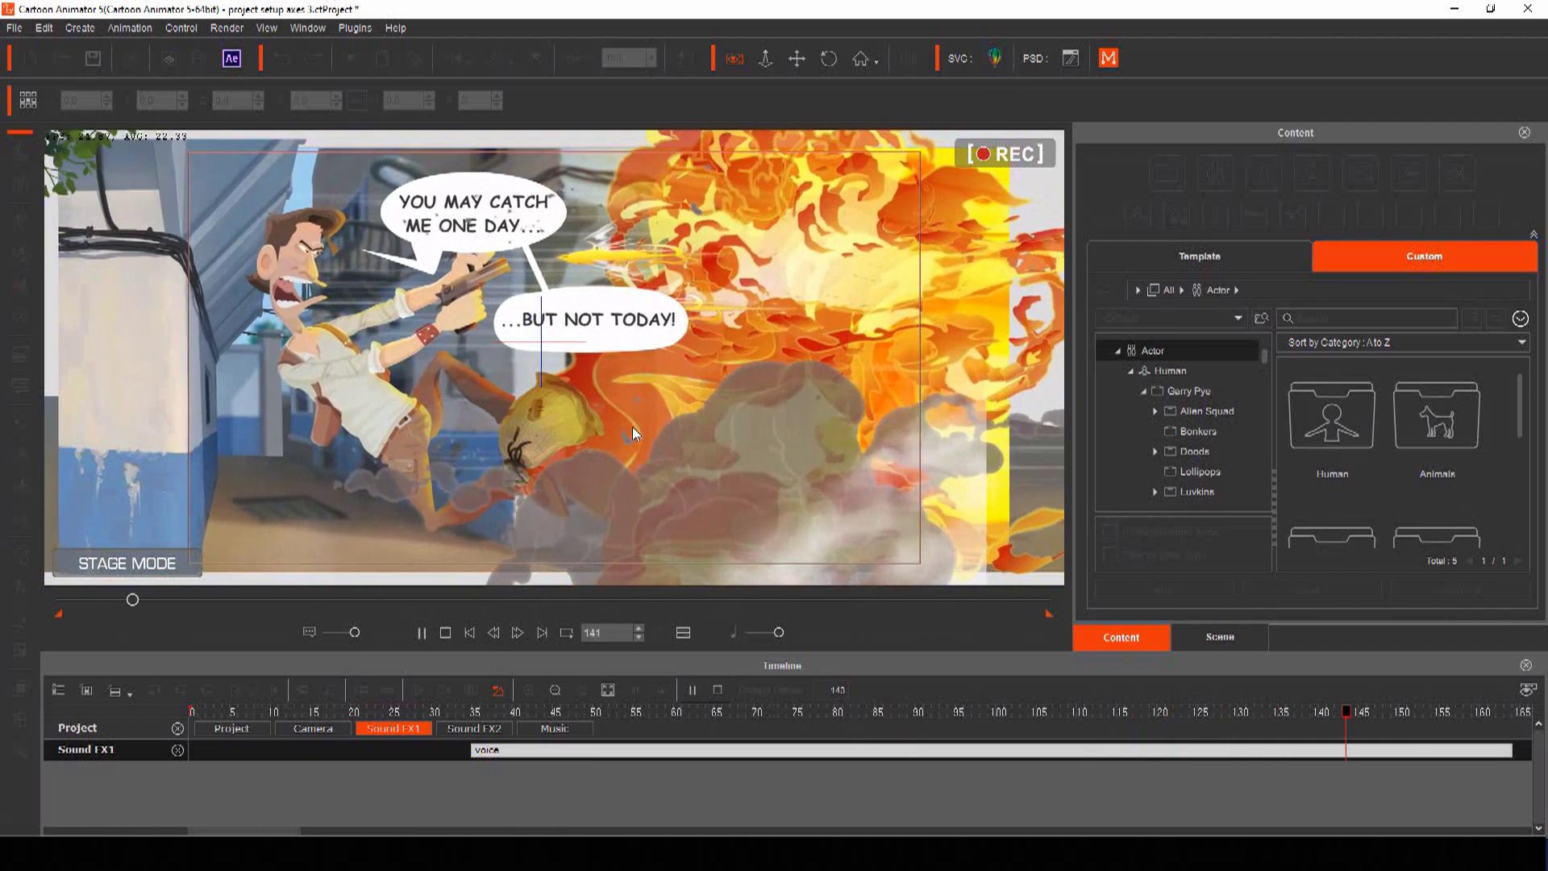
pyautogui.press('space')
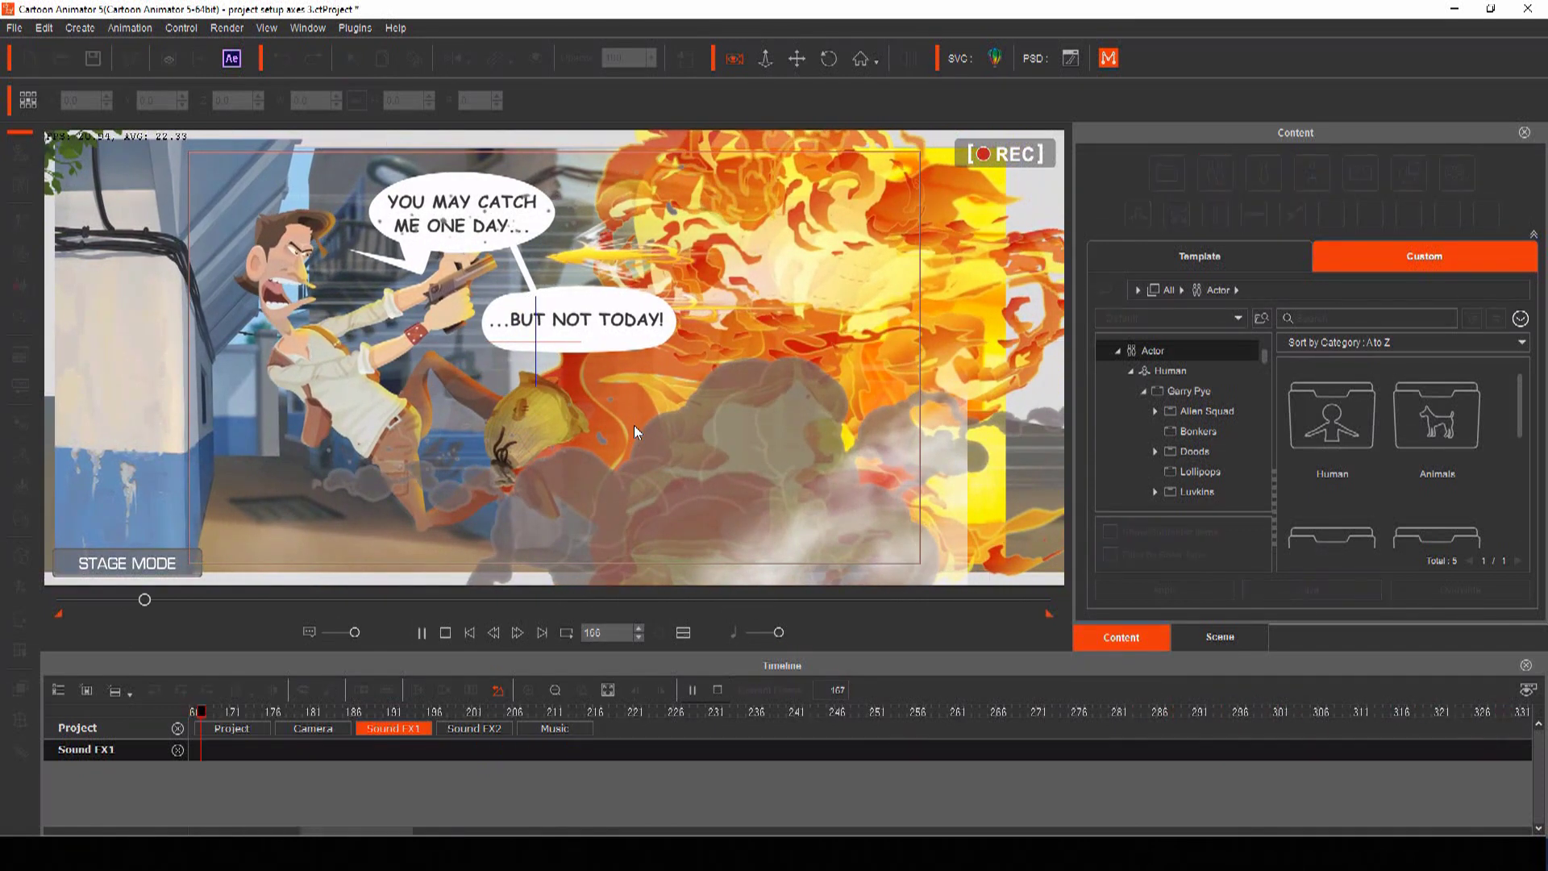
pyautogui.hotkey('ctrl', 'space')
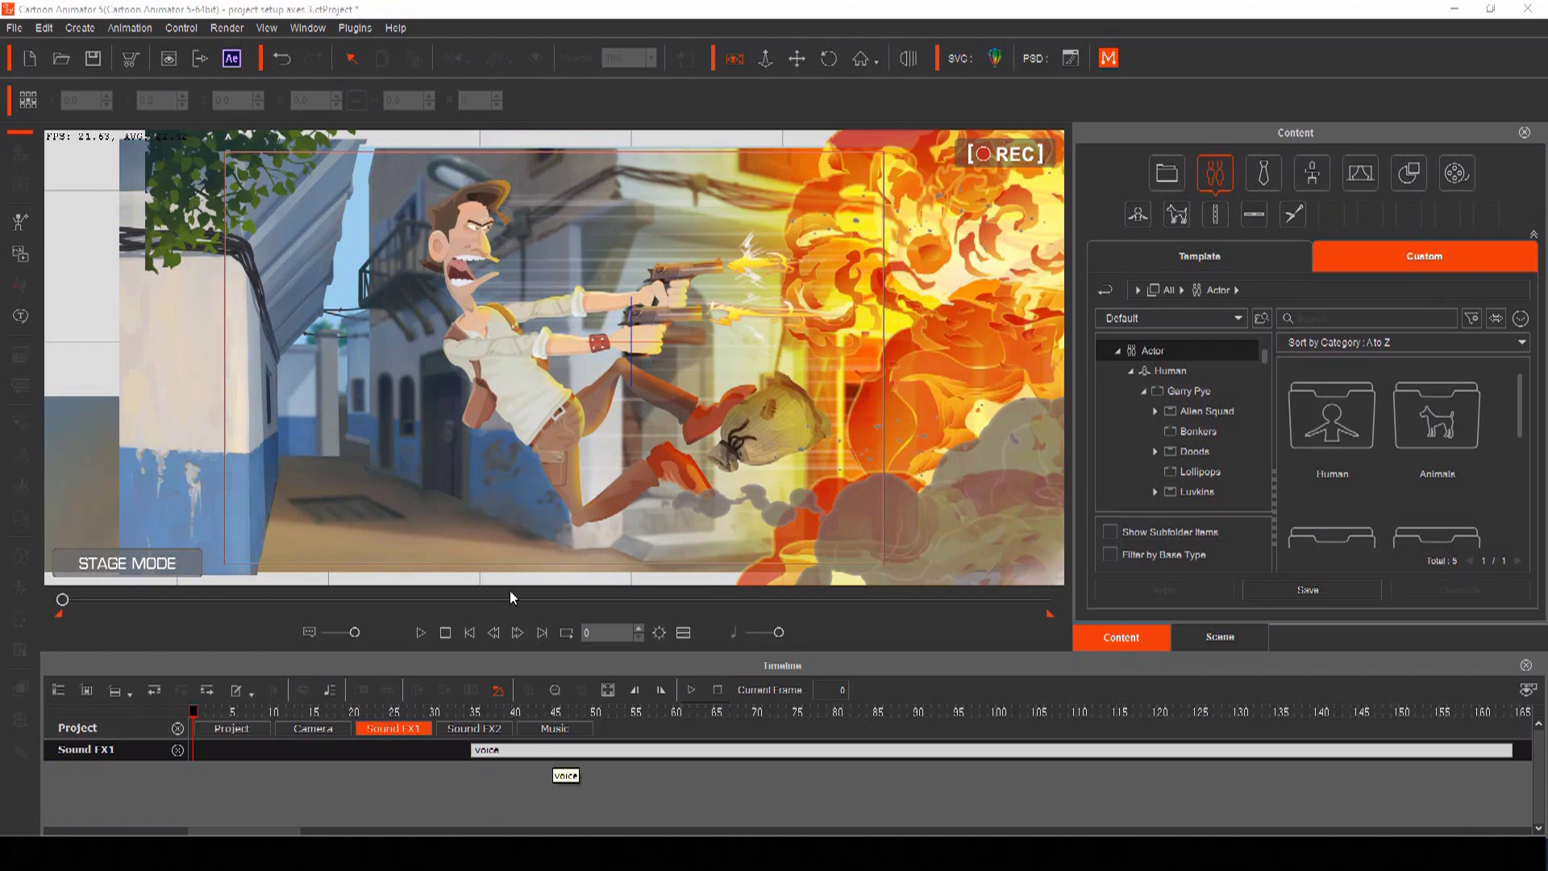
# Step: Set the render output to MP4 at HD 1080p (1920x1080)
pyautogui.click(200, 62)
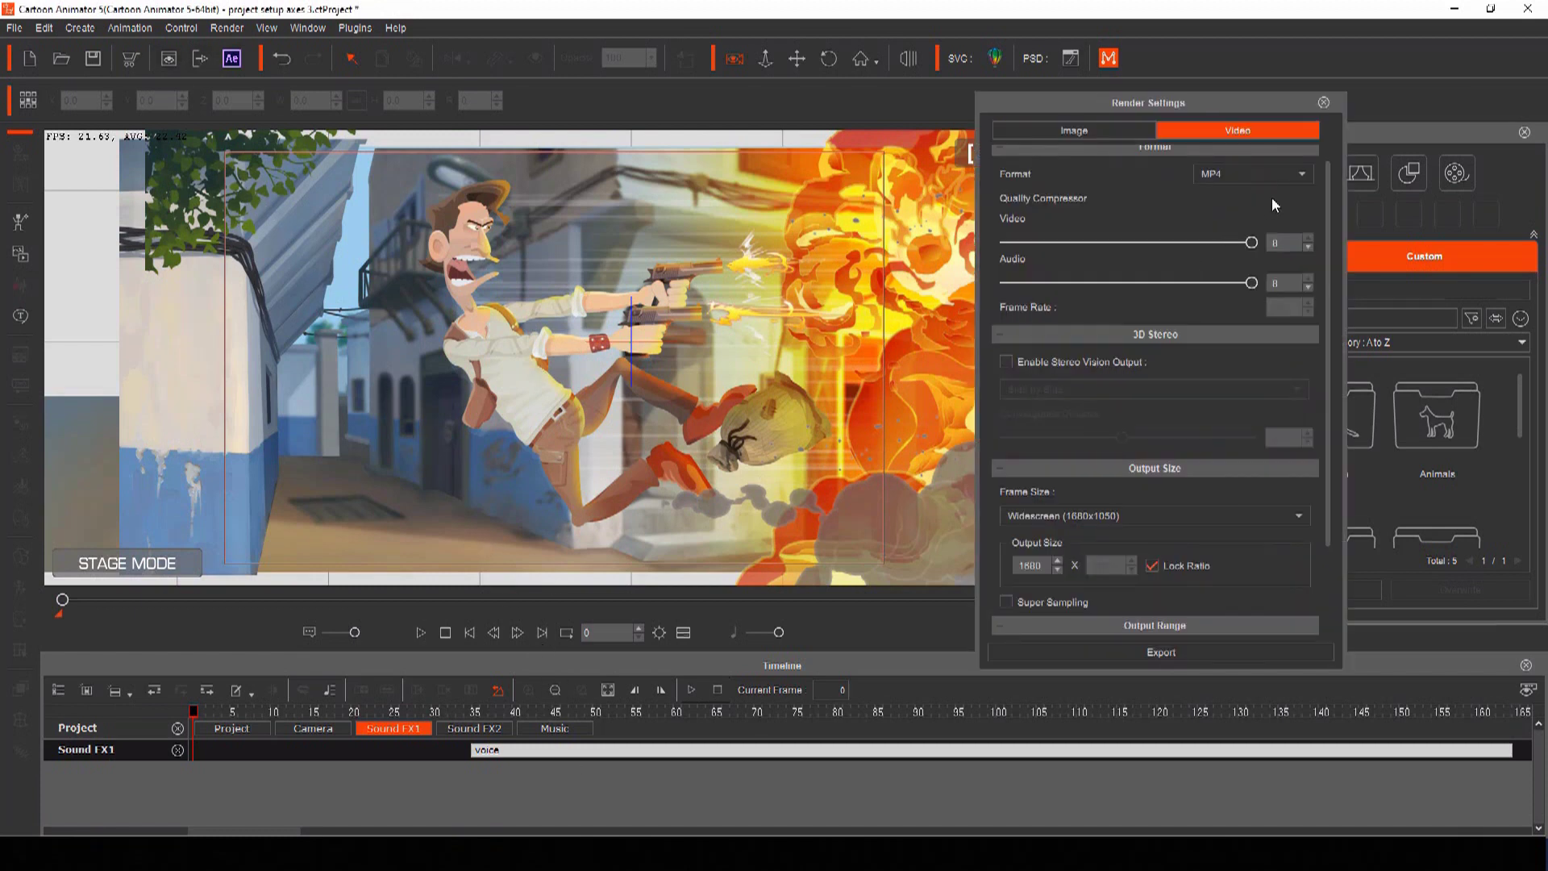
pyautogui.click(1302, 173)
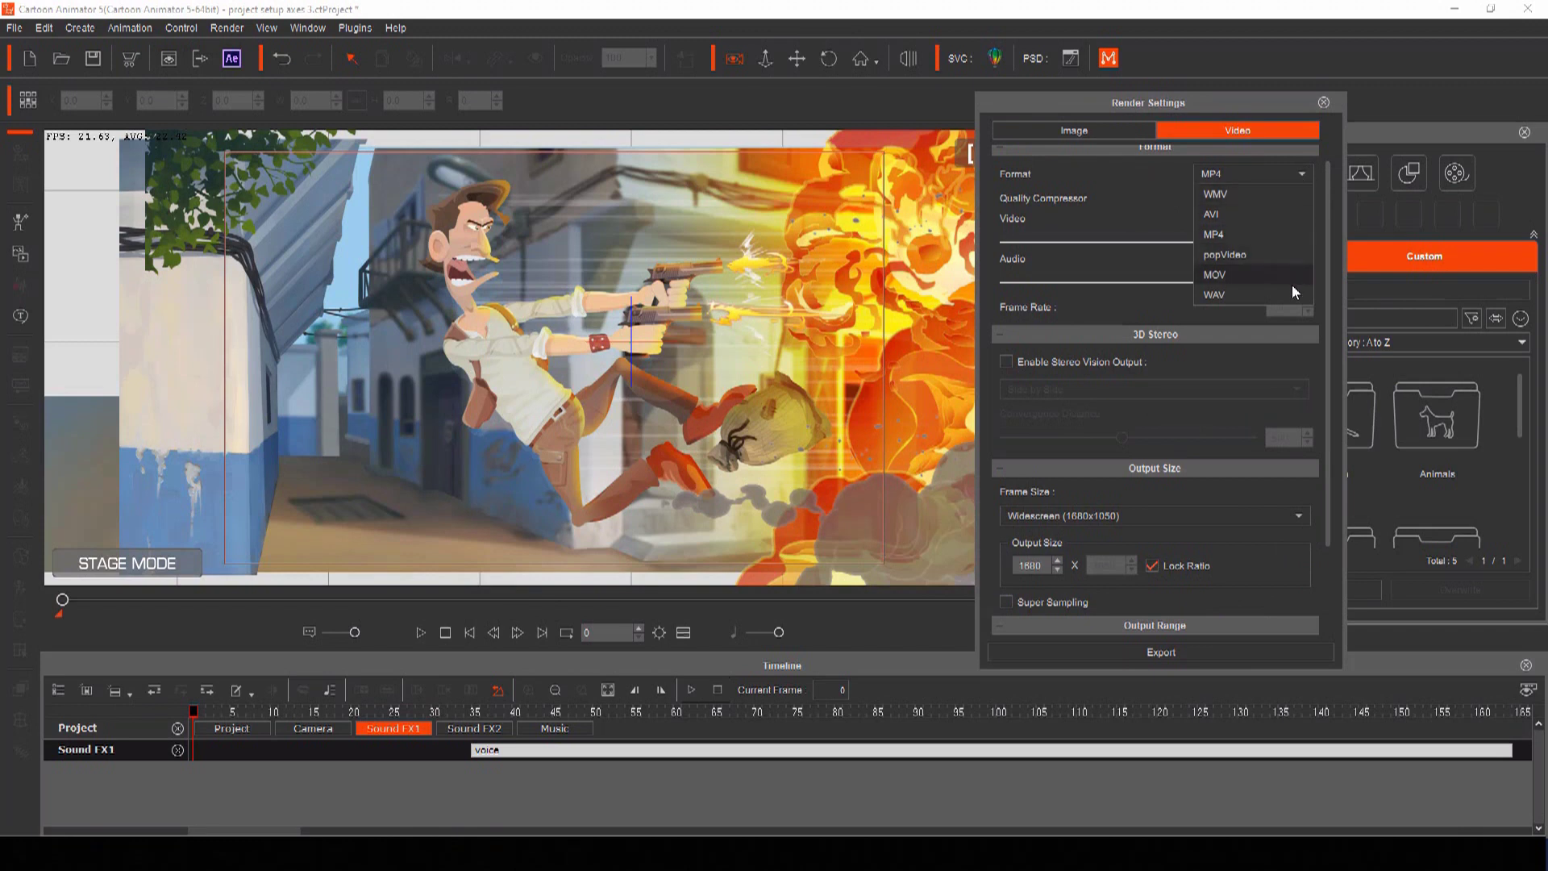
pyautogui.click(1292, 239)
pyautogui.moveTo(1328, 252); pyautogui.dragTo(1324, 357)
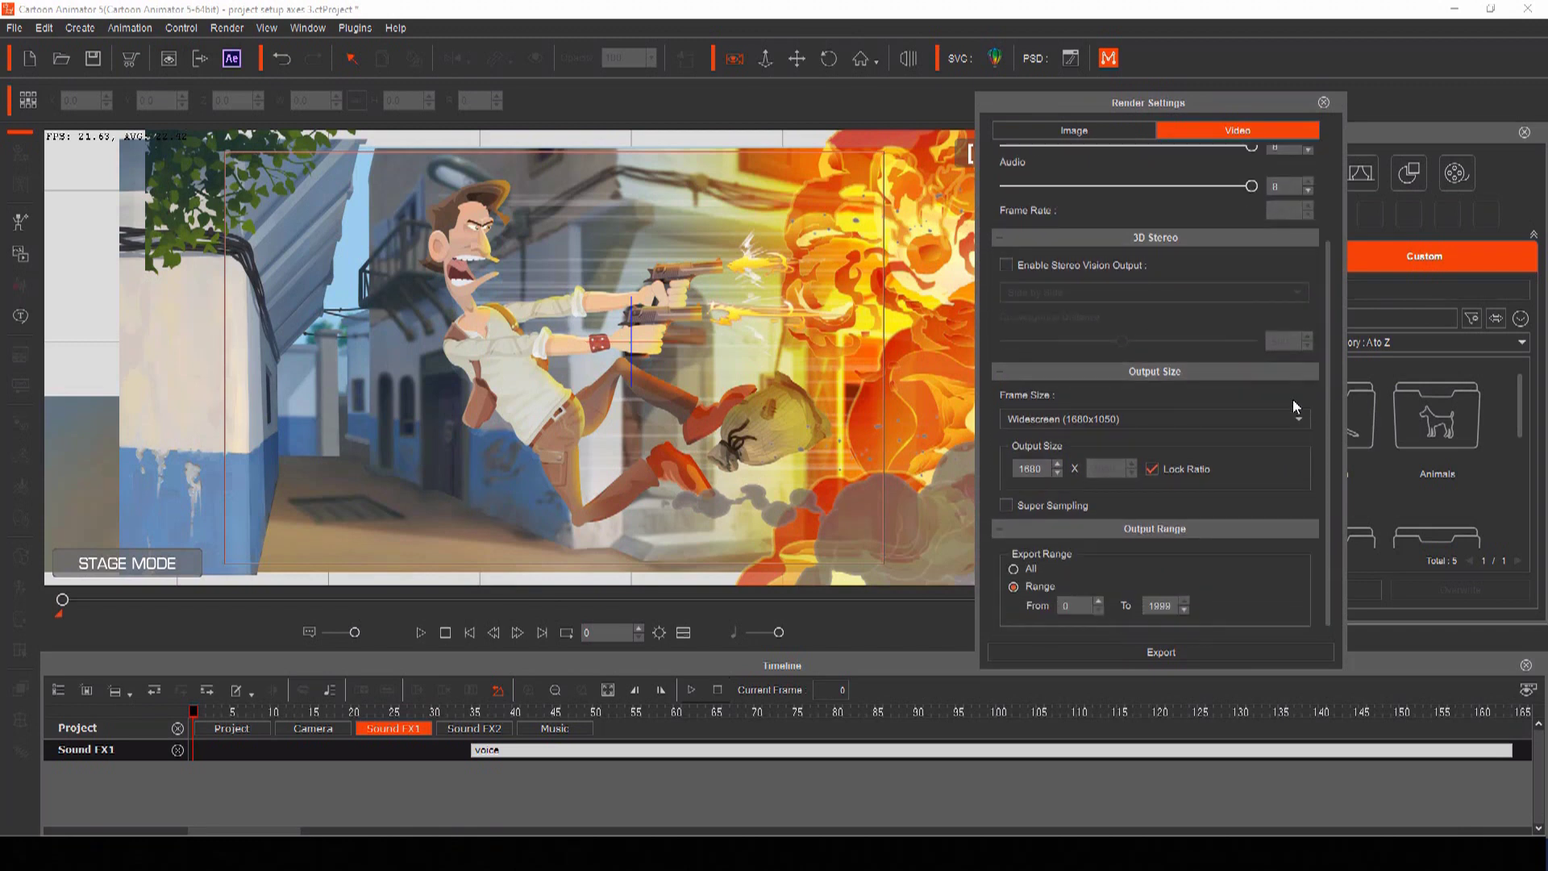
pyautogui.click(1216, 417)
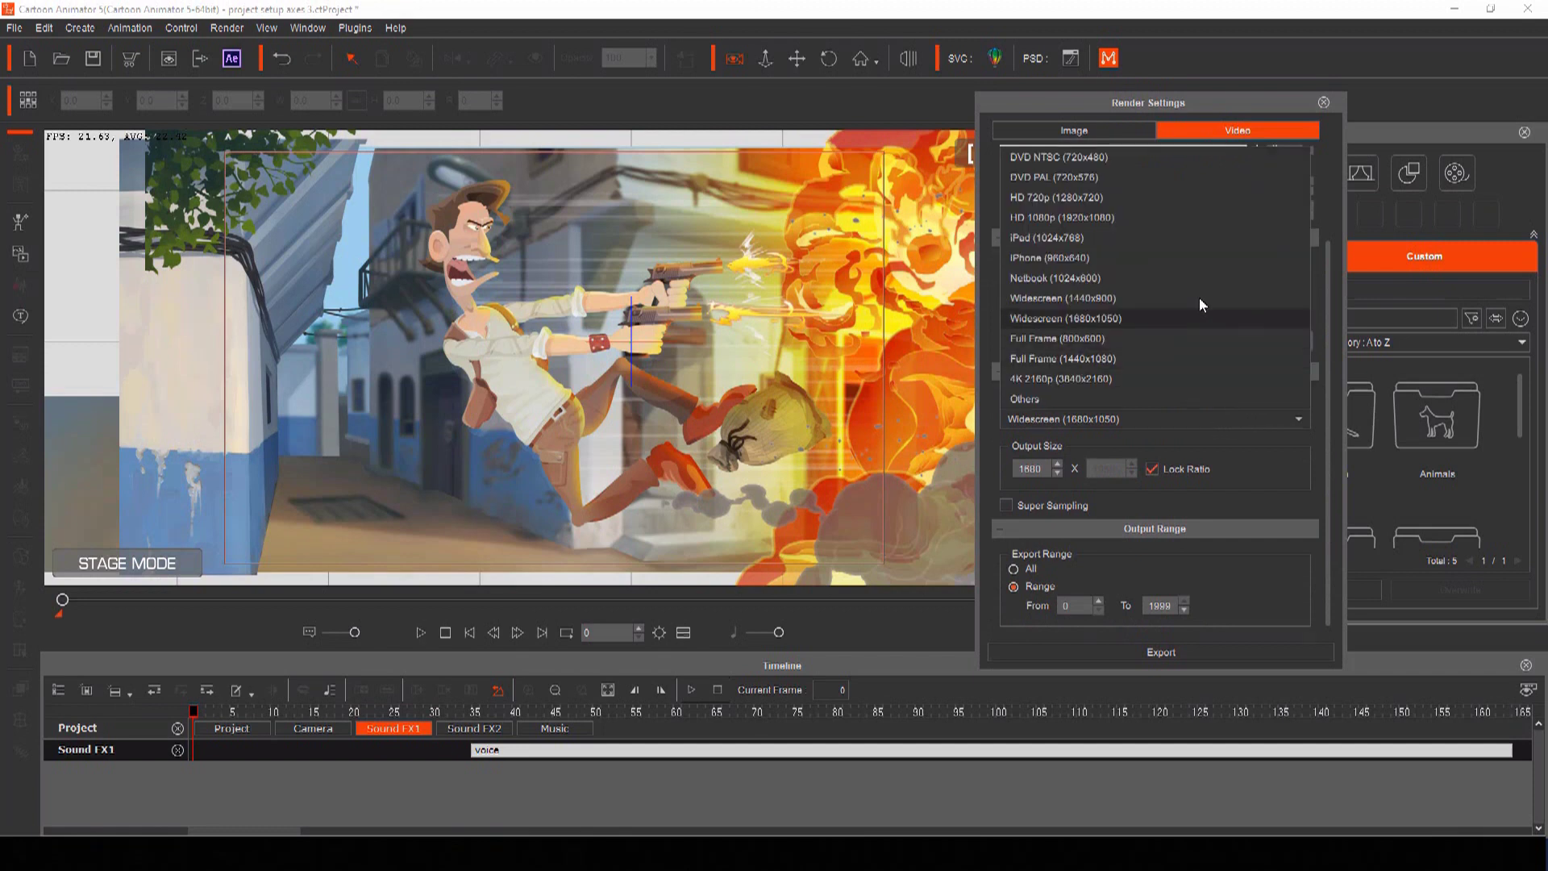
pyautogui.click(1193, 216)
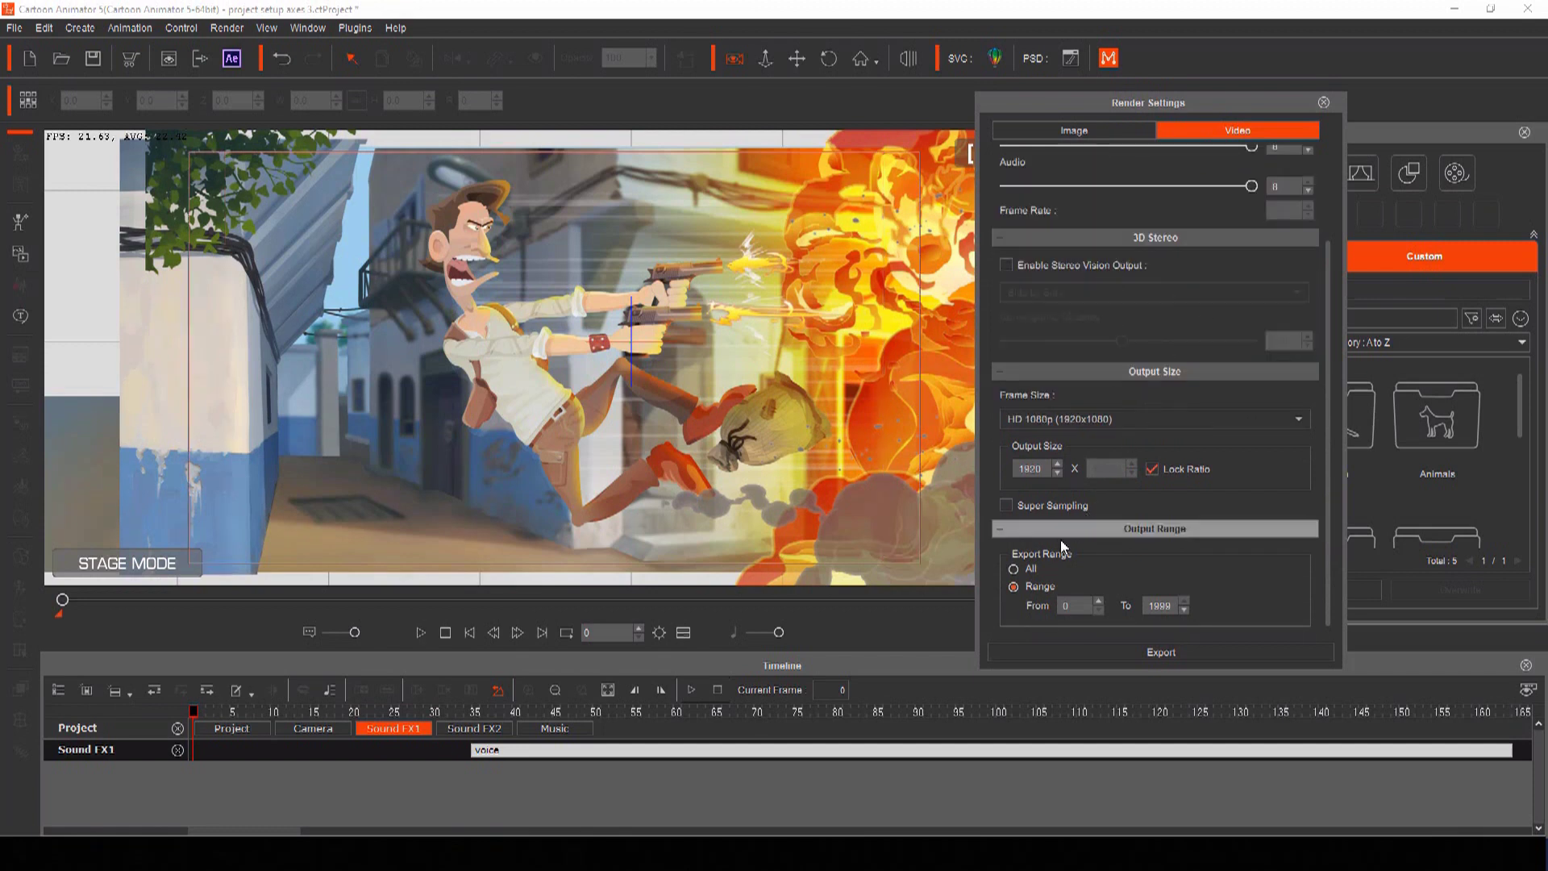
# Step: Set the range end to frame 180 and export as 'motion comic panel finished'
pyautogui.click(1161, 606)
pyautogui.write('180')
pyautogui.click(1061, 649)
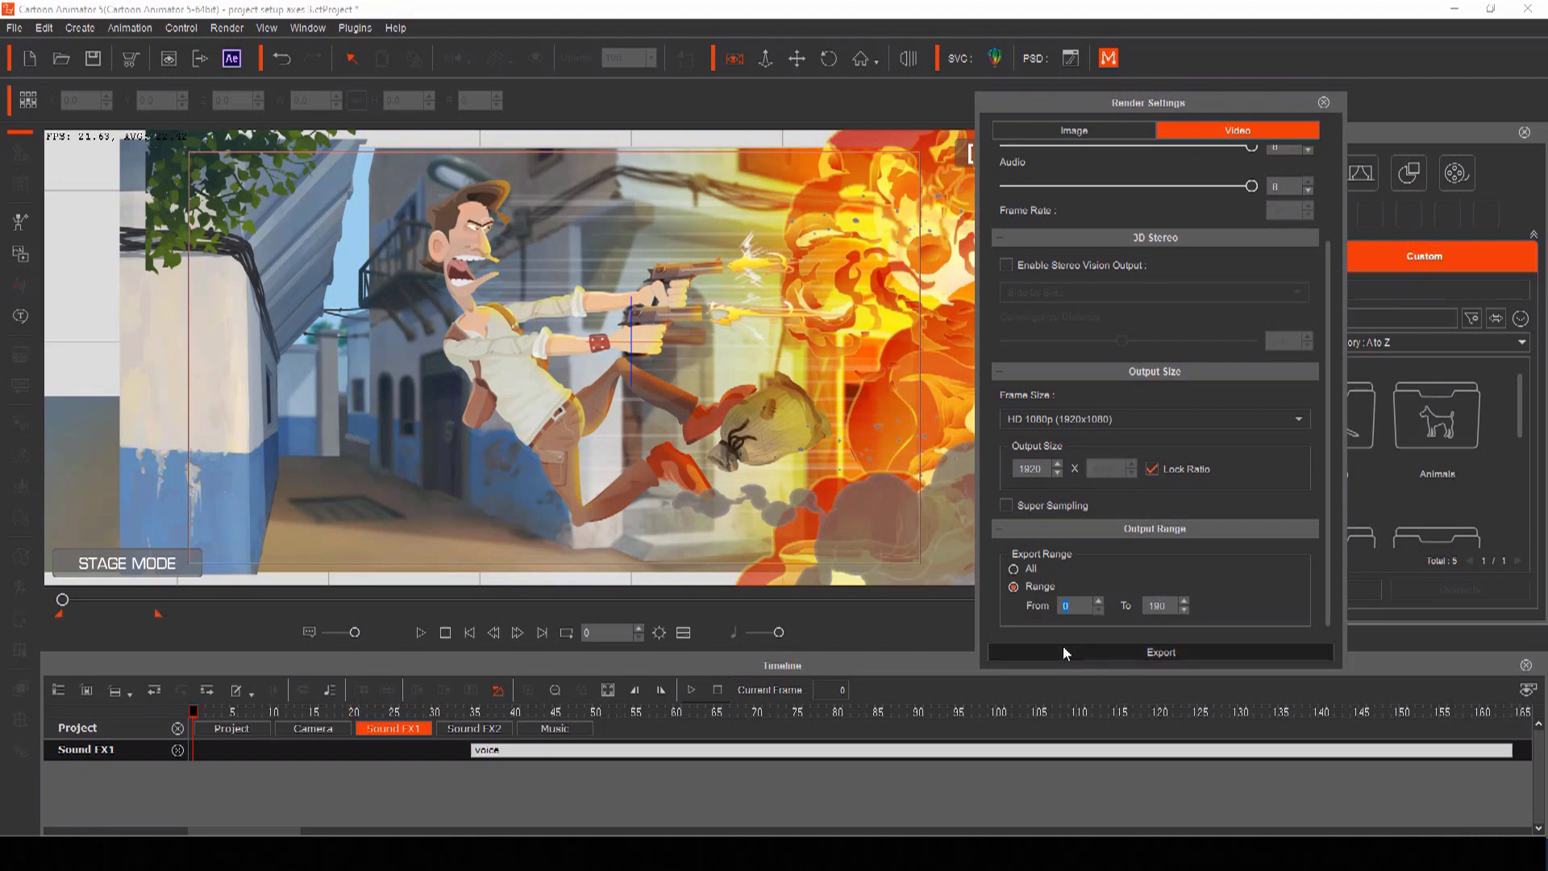
pyautogui.write('motion comic panel finished')
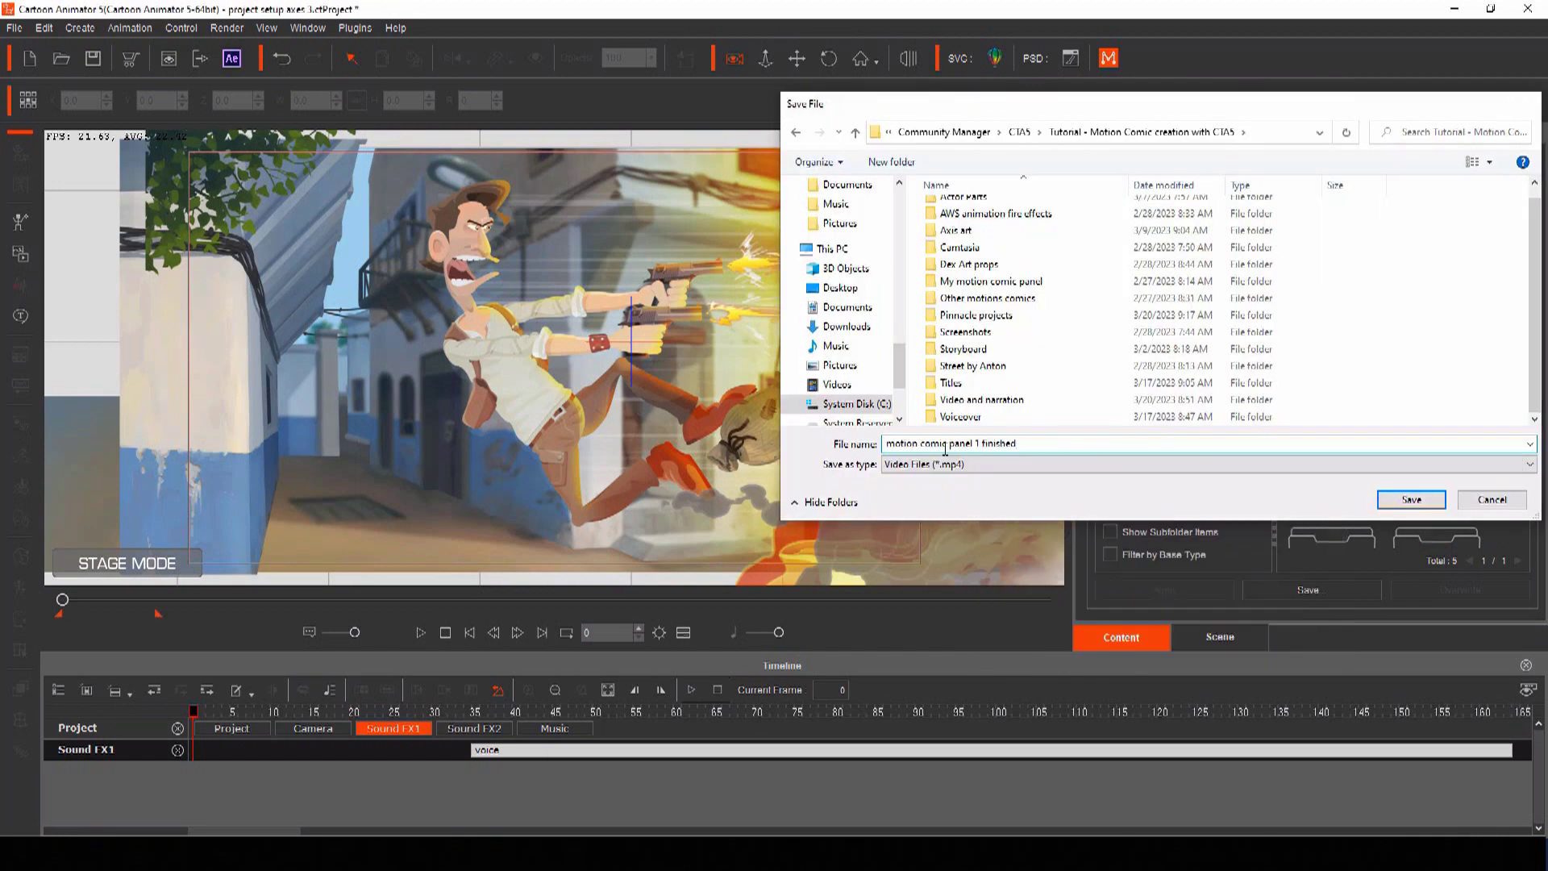
pyautogui.press('Return')
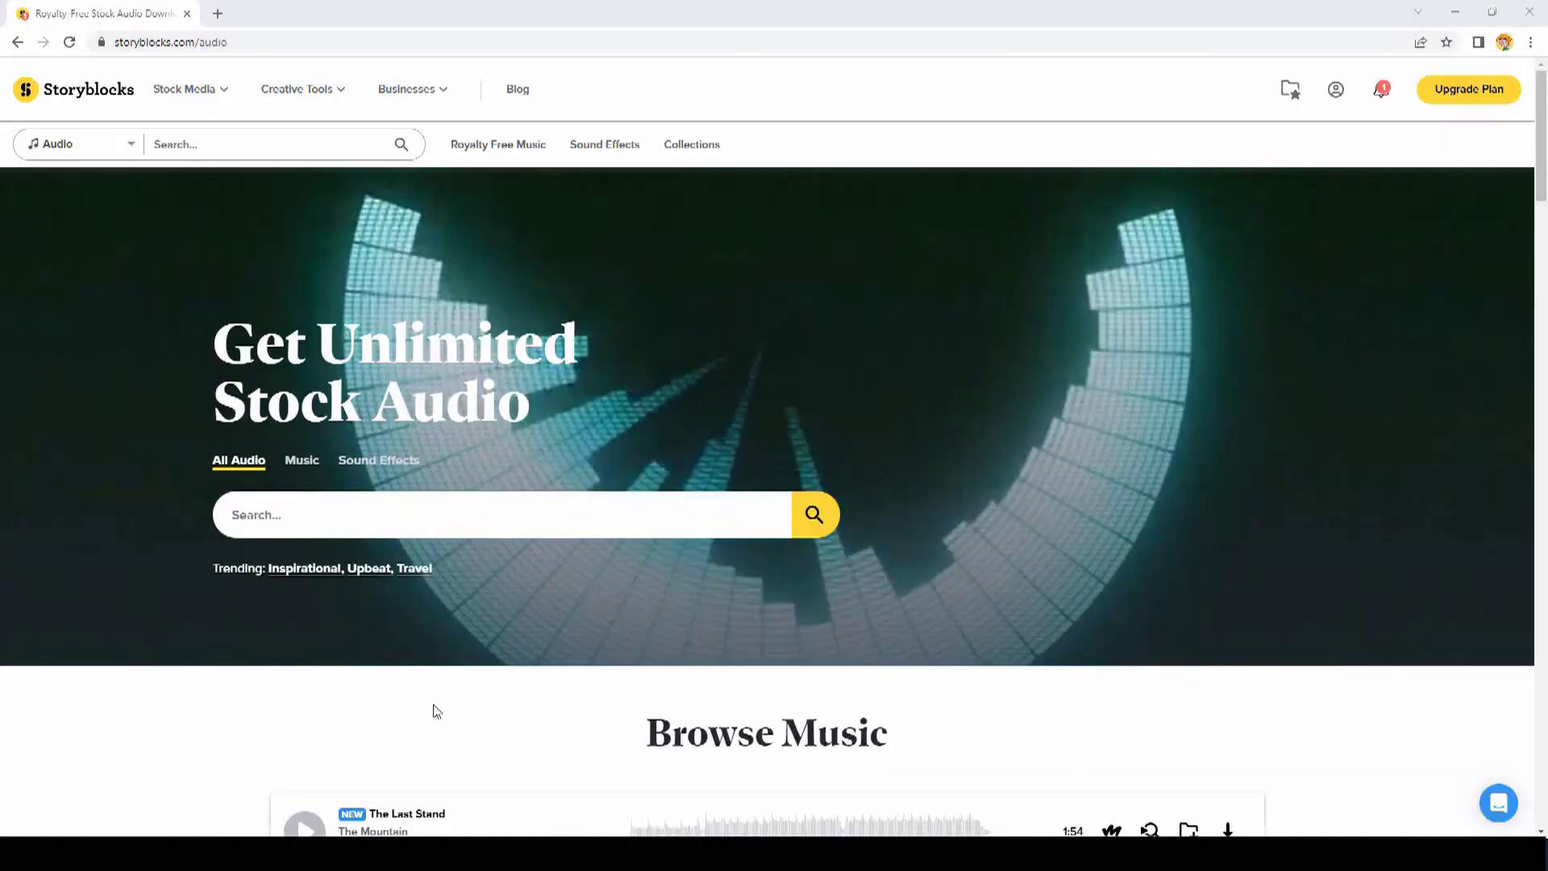
# Step: Browse Storyblocks' Explosion sound effects and preview Strong Explosion Blast
pyautogui.moveTo(501, 153)
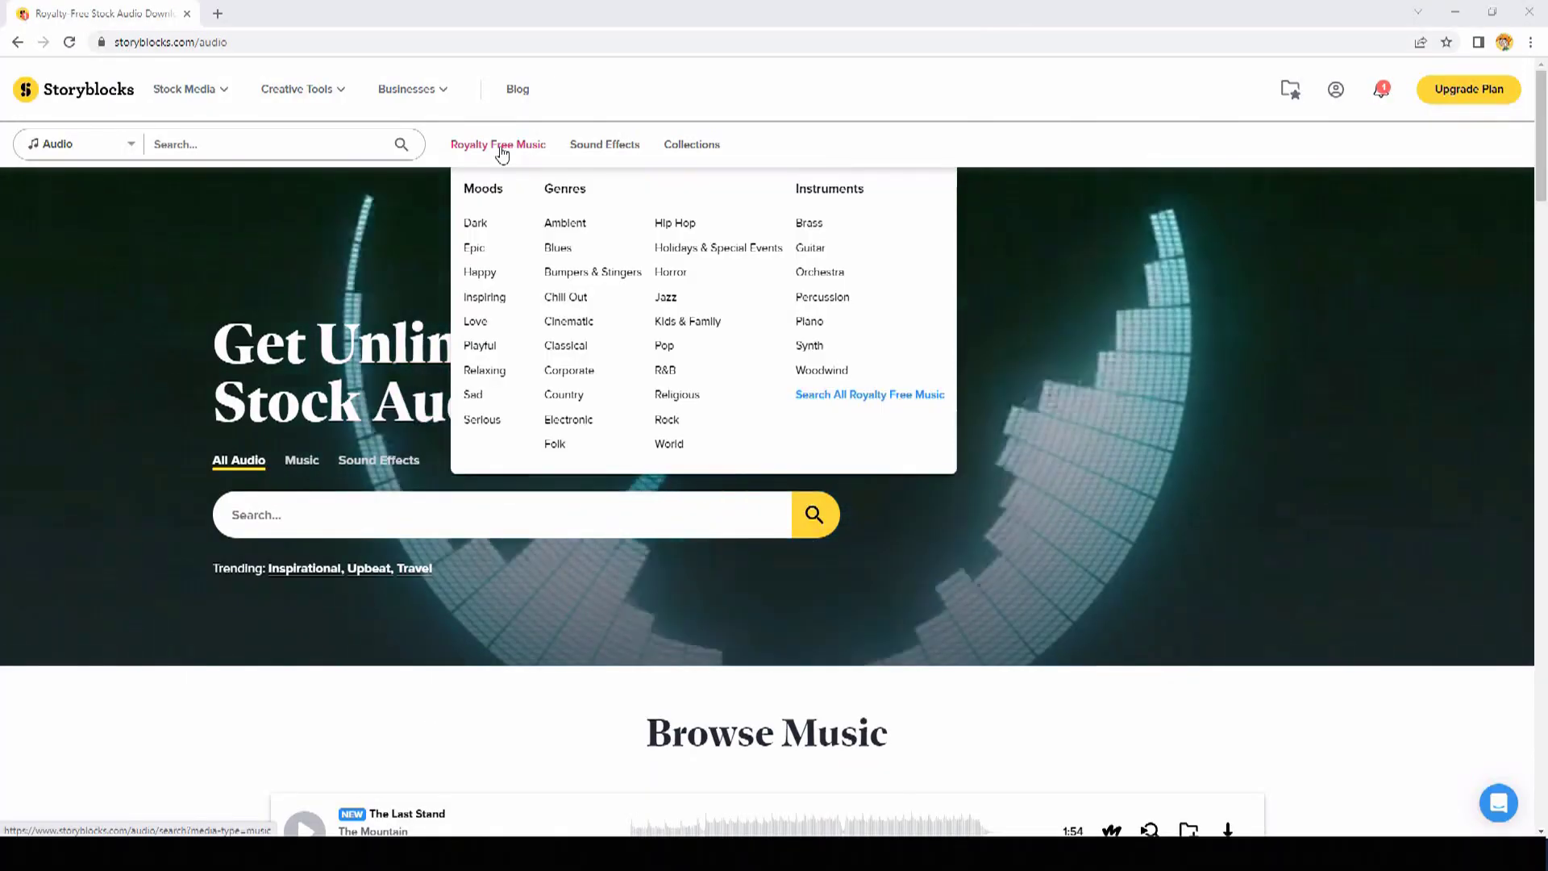
pyautogui.moveTo(596, 150)
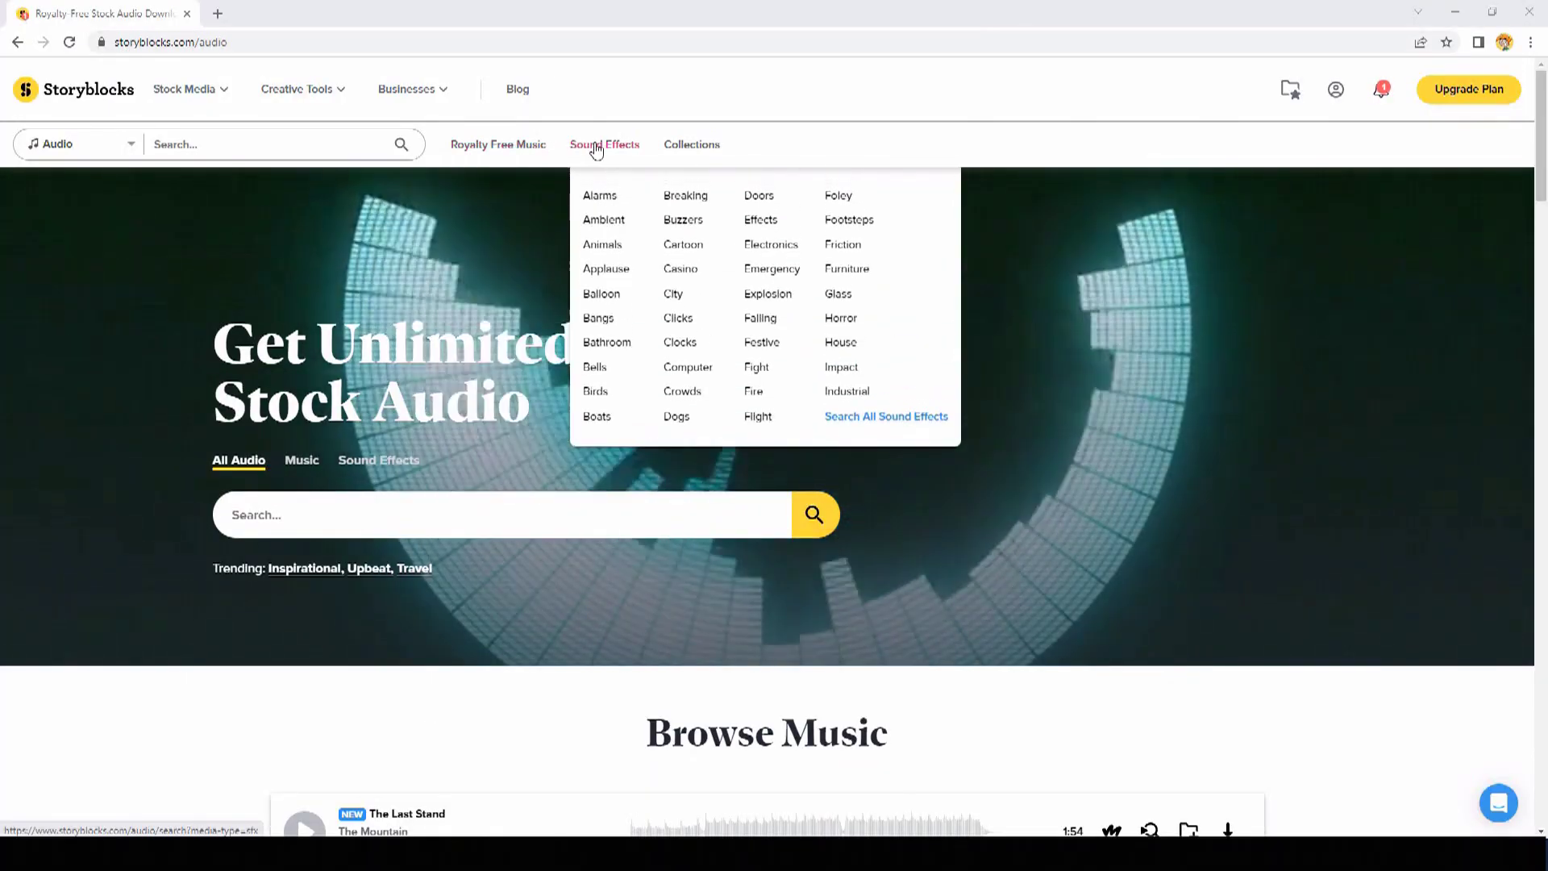
pyautogui.click(768, 293)
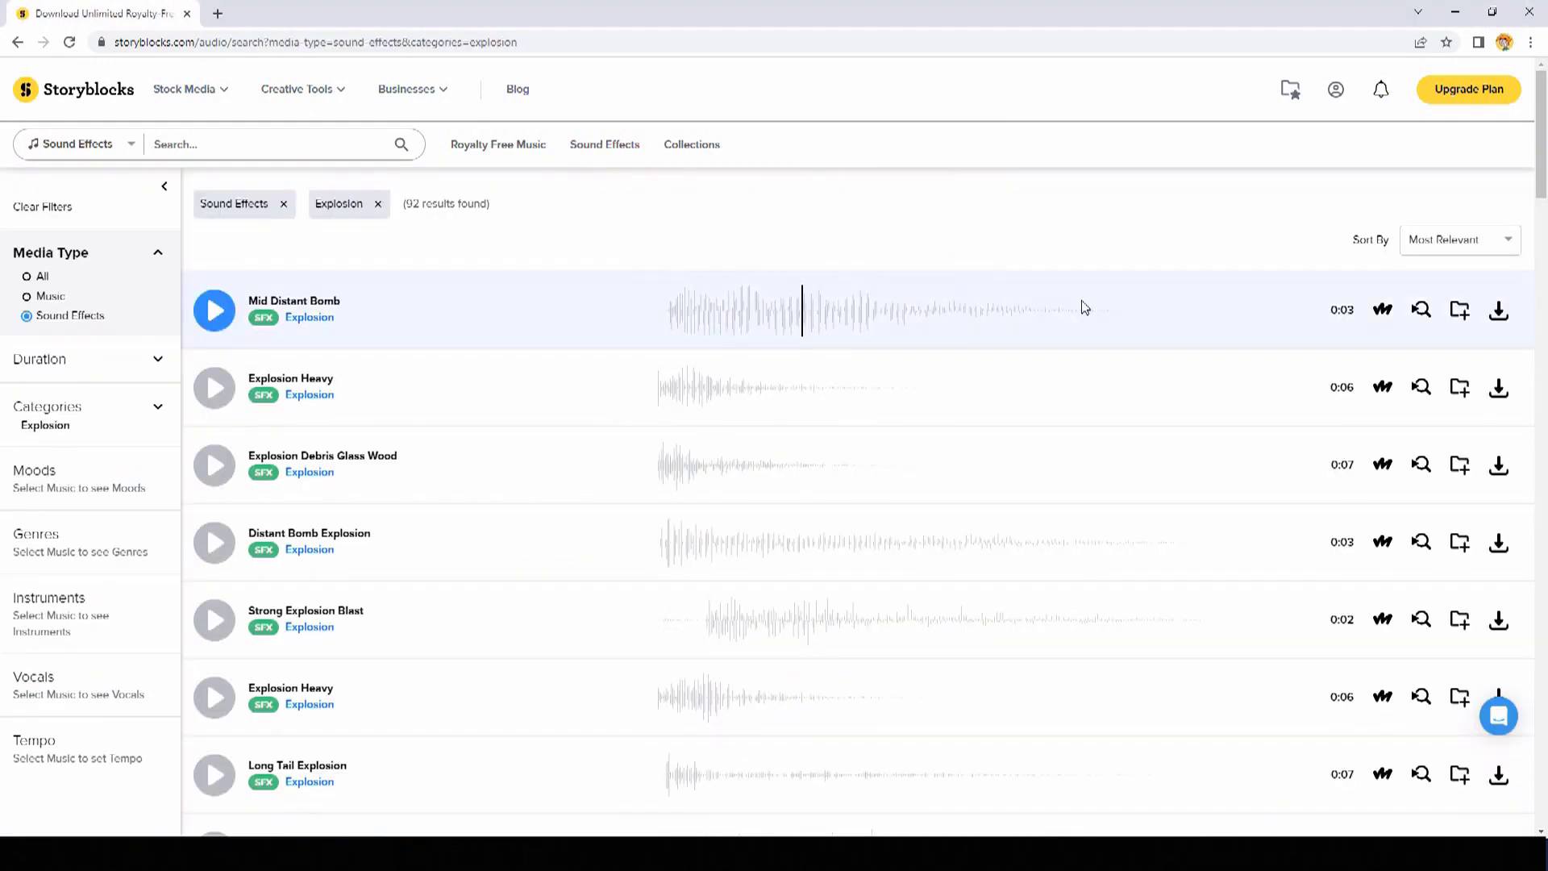
pyautogui.moveTo(1543, 183); pyautogui.dragTo(1543, 221)
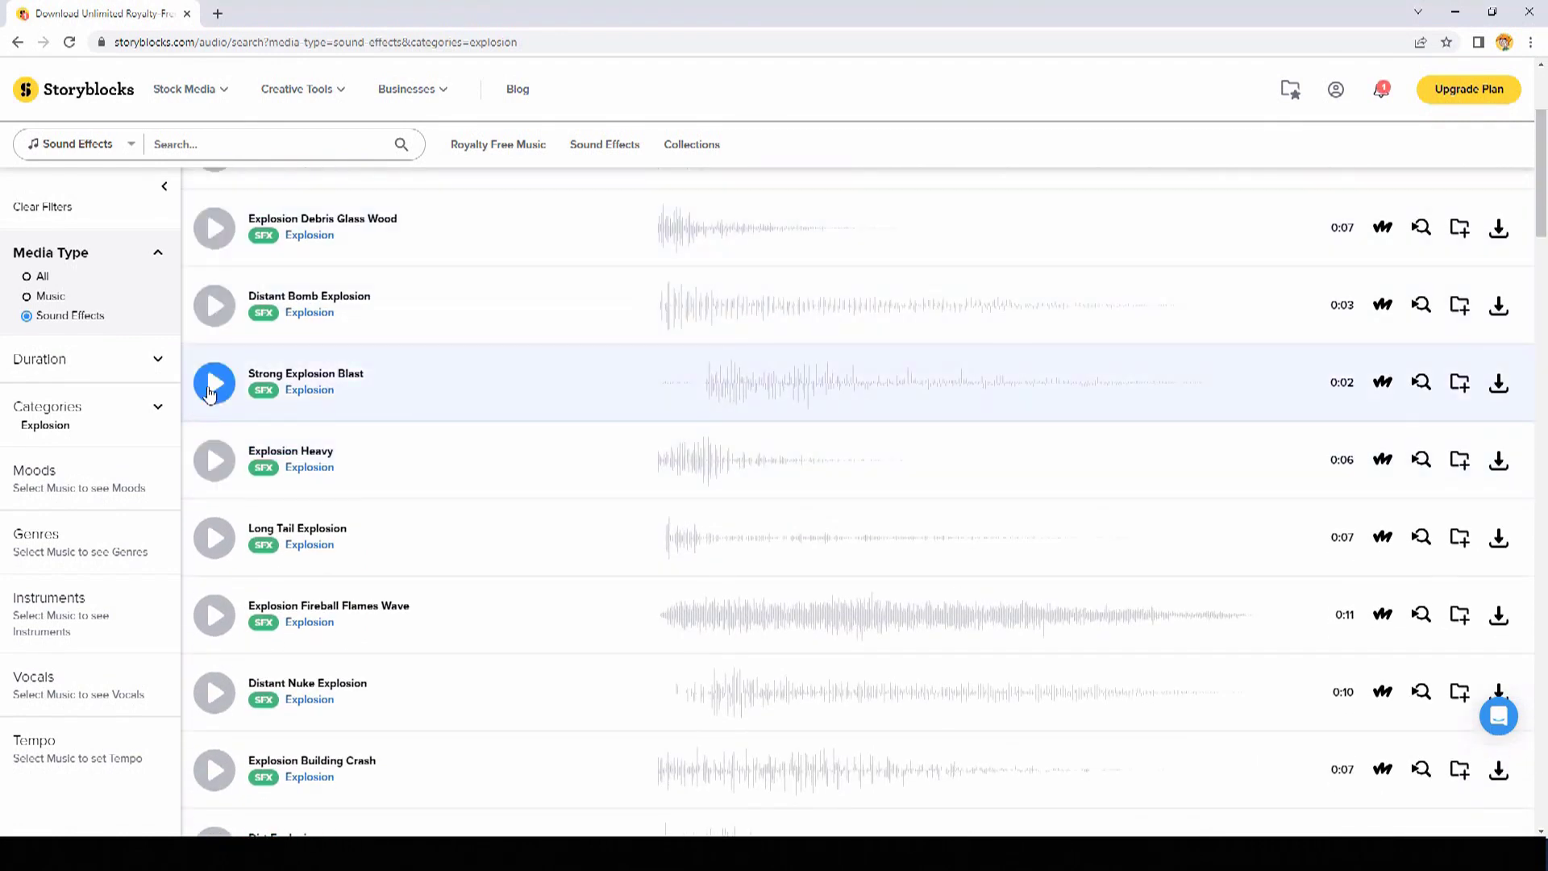
pyautogui.click(215, 385)
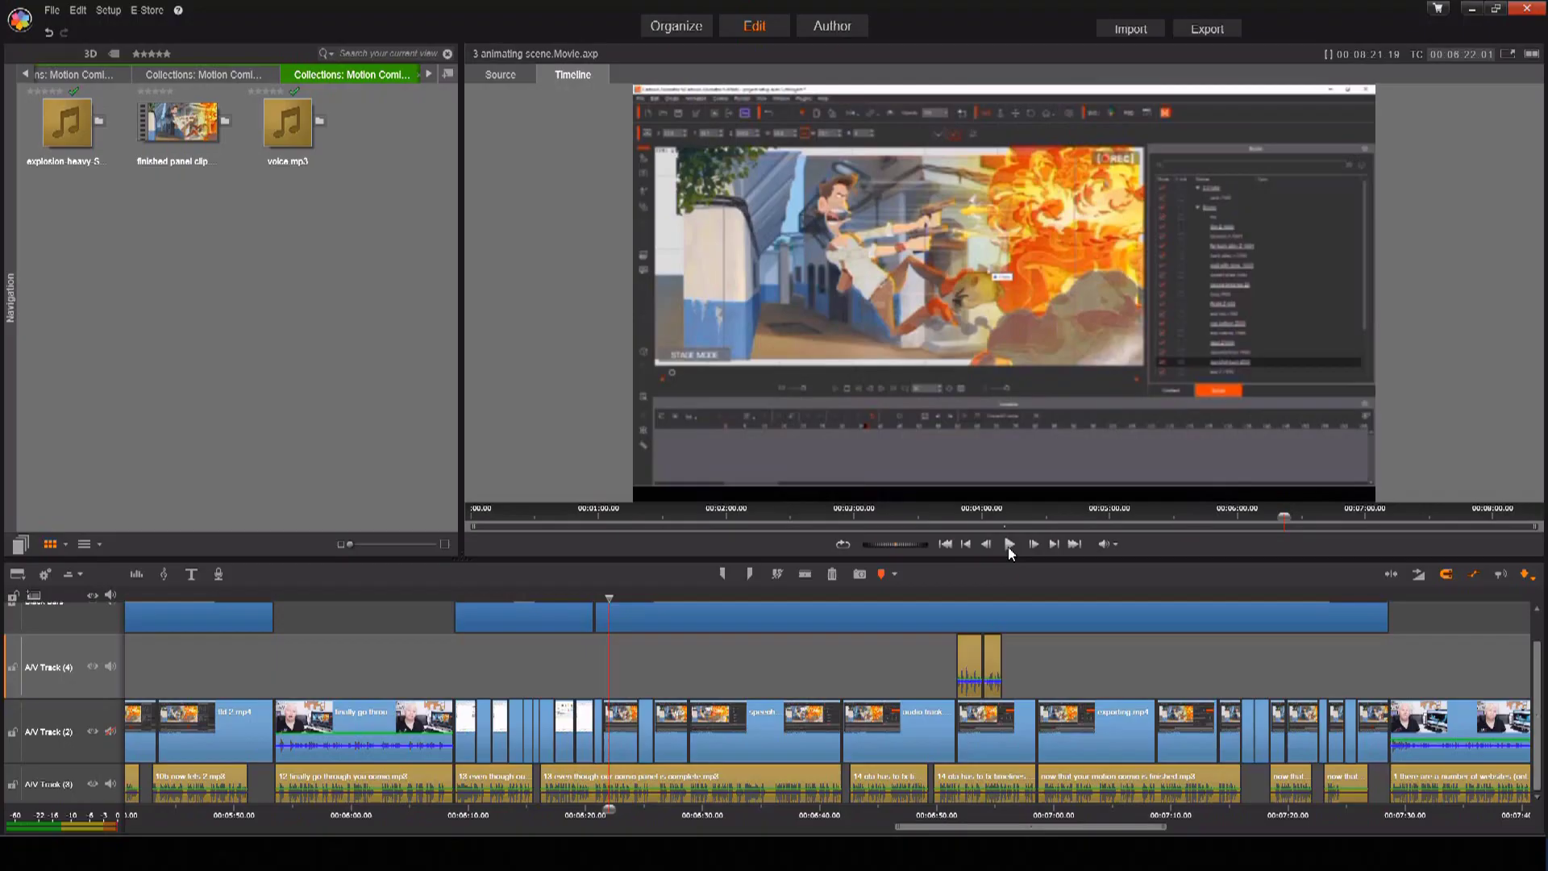
# Step: Play the '3 animating scene' movie project in the Pinnacle Studio timeline preview
pyautogui.click(1008, 545)
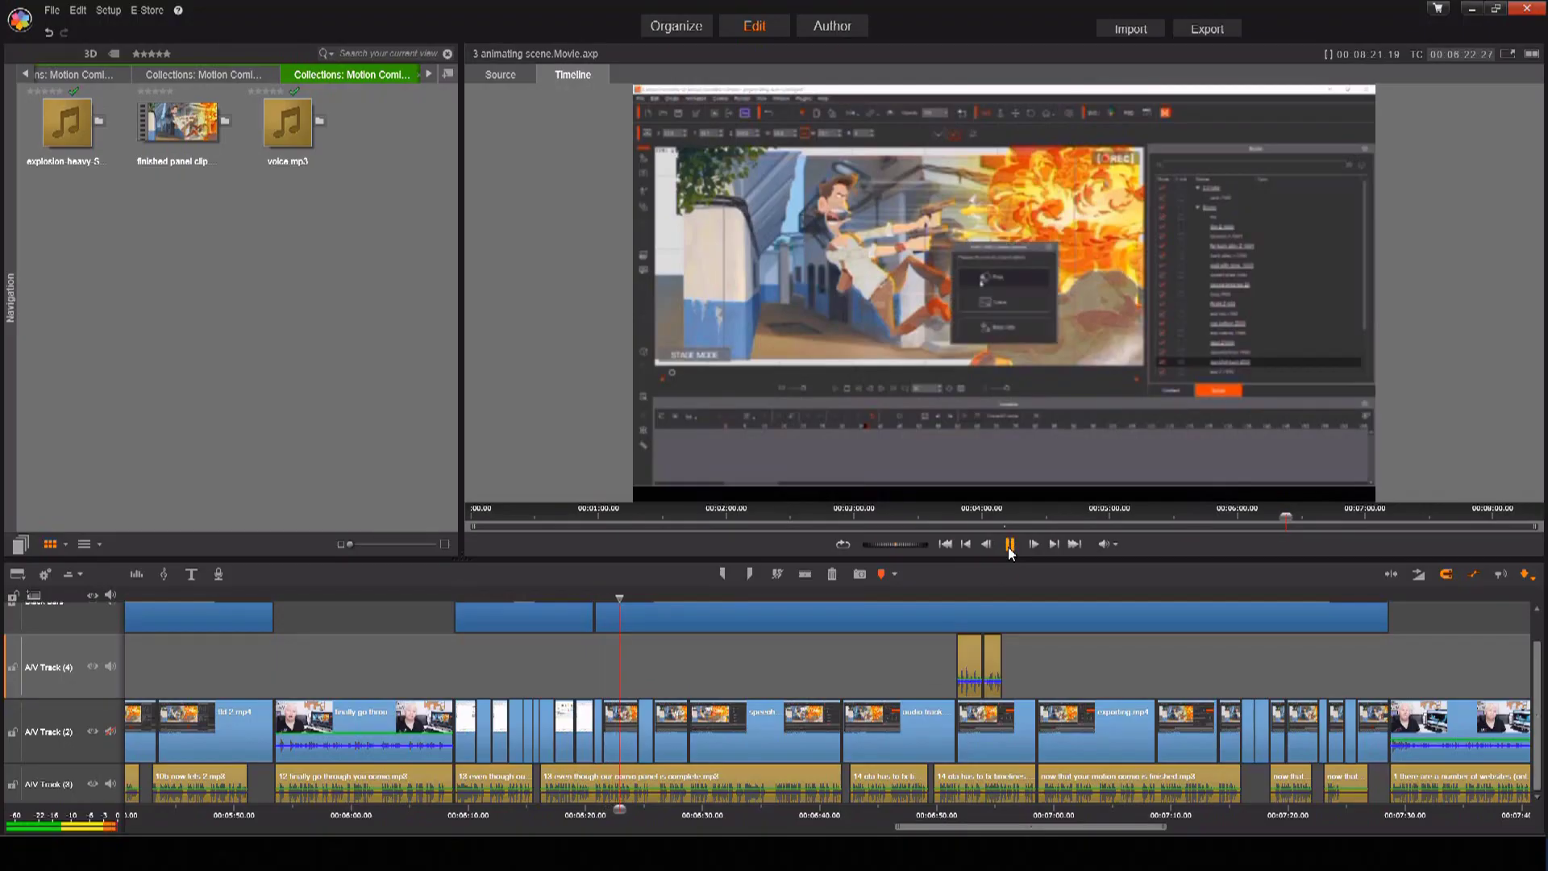